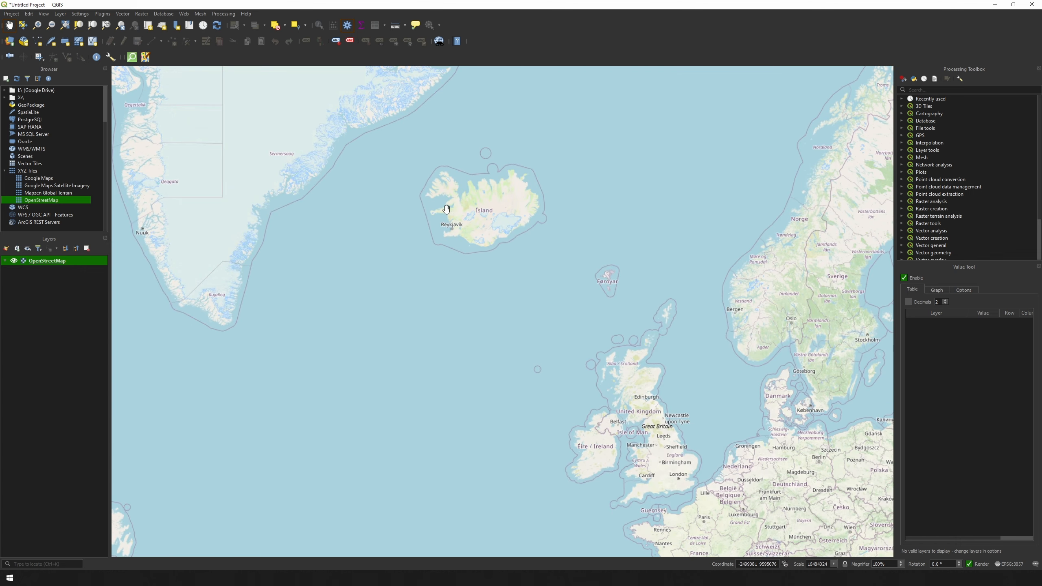
Step: Save the project as "Reykjavik, Iceland" in the Reykjavik folder inside DTM/Iceland
{"action": "scroll", "coordinate": [486, 287], "scroll_direction": "up", "scroll_amount": 2}
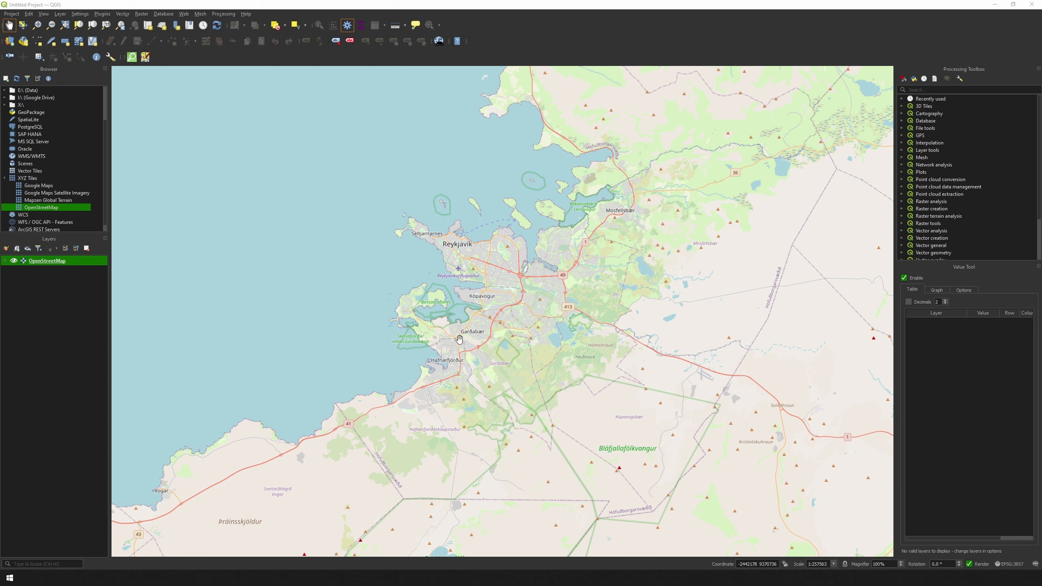
{"action": "left_click", "coordinate": [8, 15]}
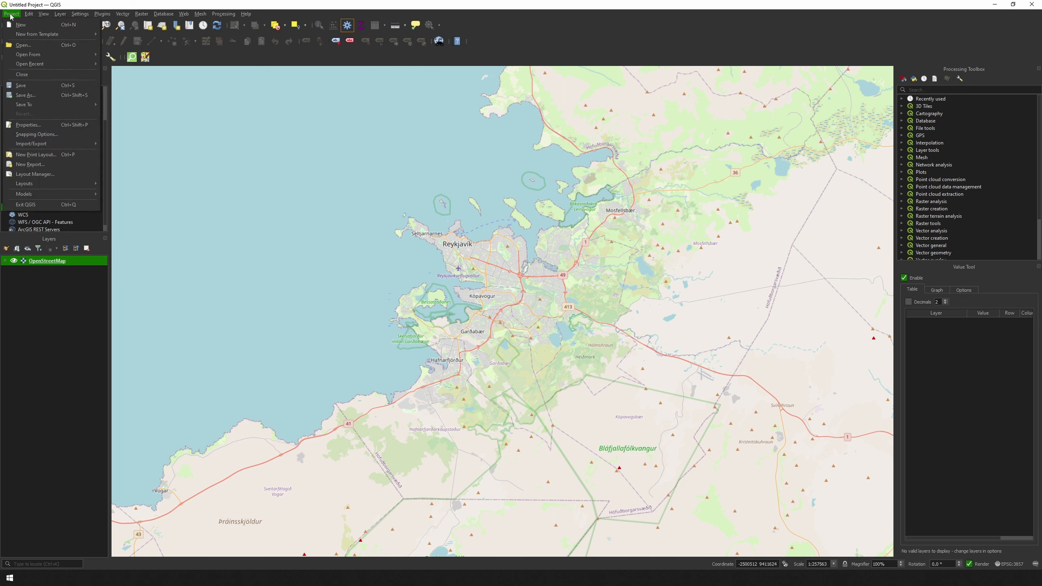
{"action": "left_click", "coordinate": [36, 92]}
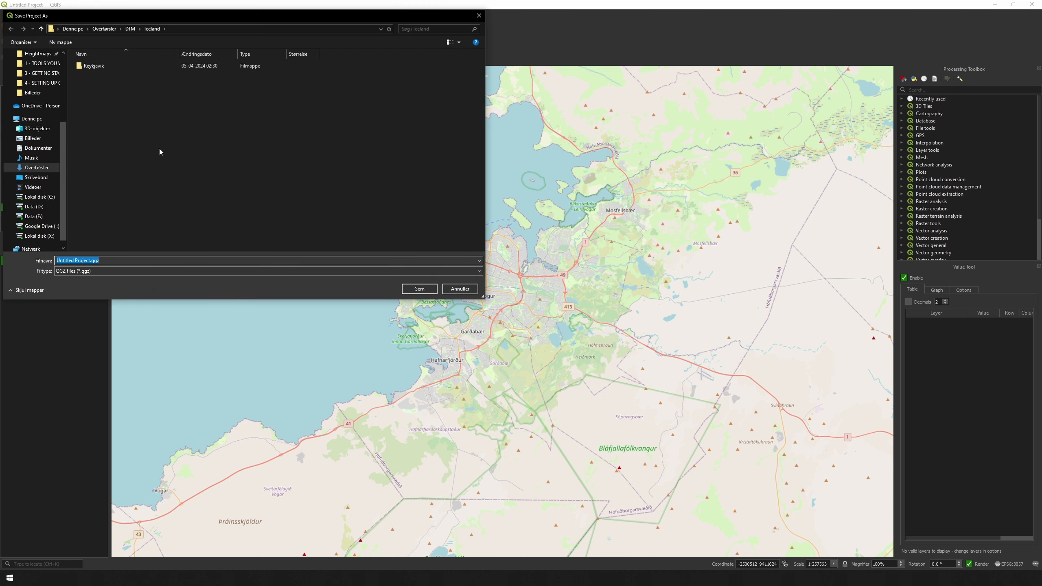
{"action": "double_click", "coordinate": [94, 66]}
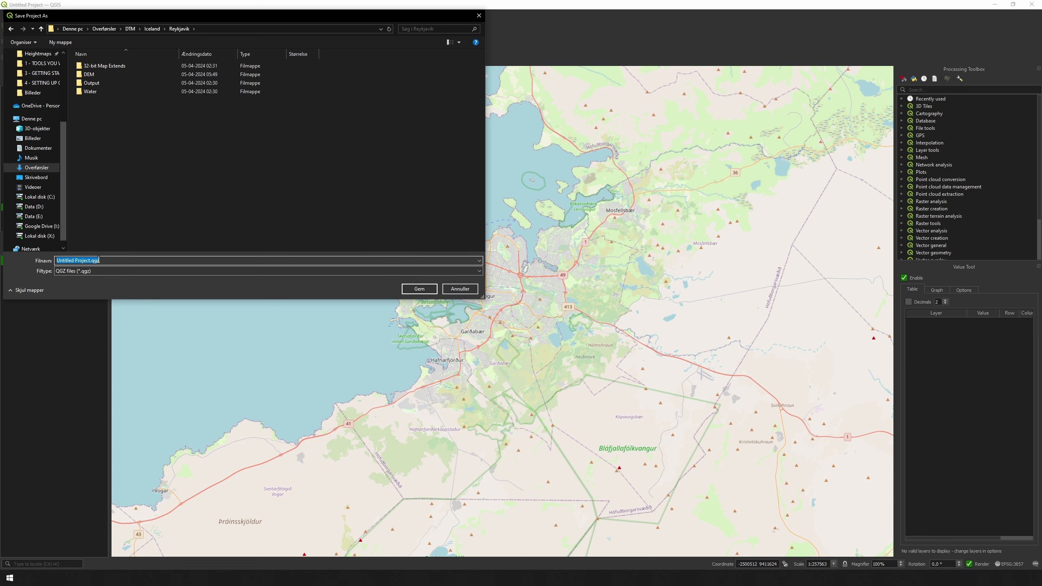
{"action": "type", "text": "Reykjavik, Iceland"}
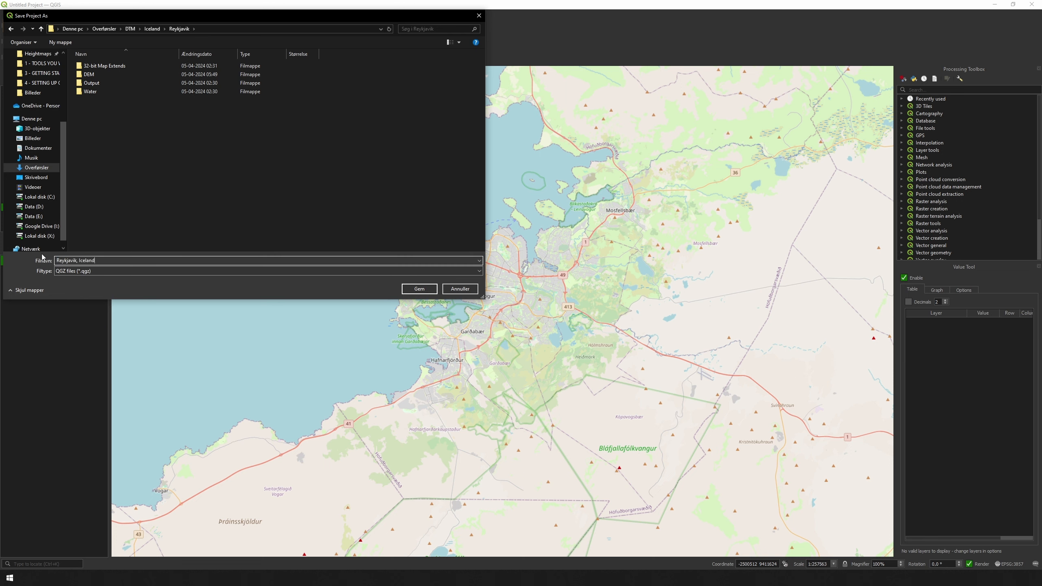
{"action": "left_click", "coordinate": [419, 289]}
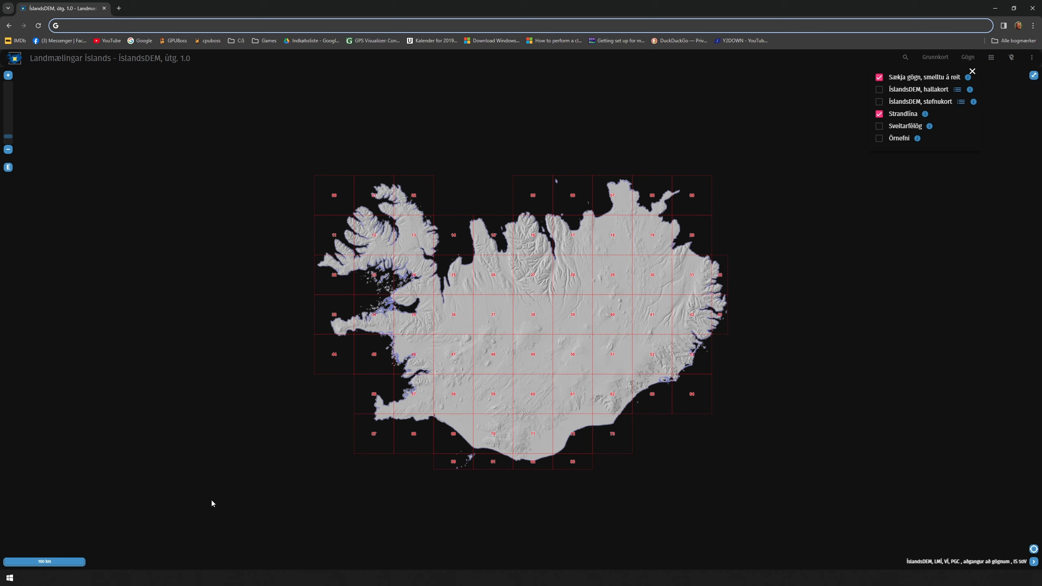
Step: Locate Reykjavik on the ÍslandsDEM web map in the browser, comparing with the QGIS map, and select grid tile 57
{"action": "key", "text": "alt+Tab"}
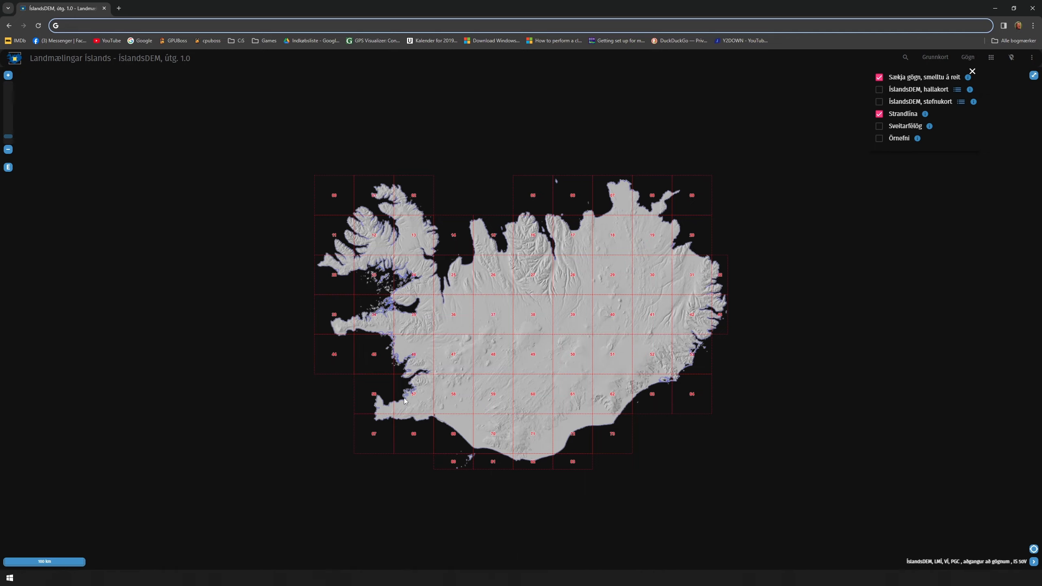
{"action": "scroll", "coordinate": [405, 401], "scroll_direction": "up", "scroll_amount": 5}
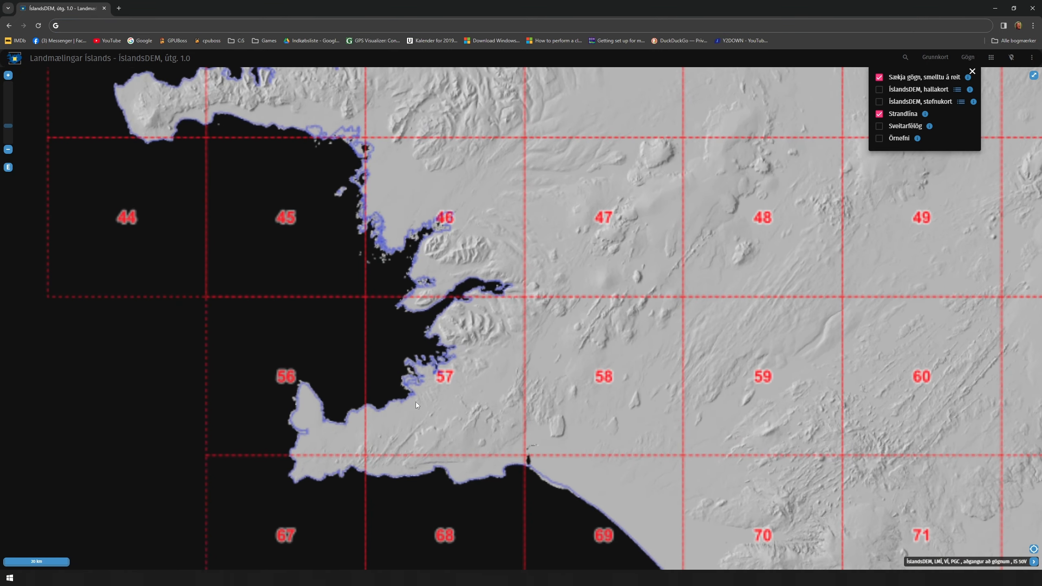
{"action": "left_click_drag", "start_coordinate": [406, 408], "coordinate": [407, 372]}
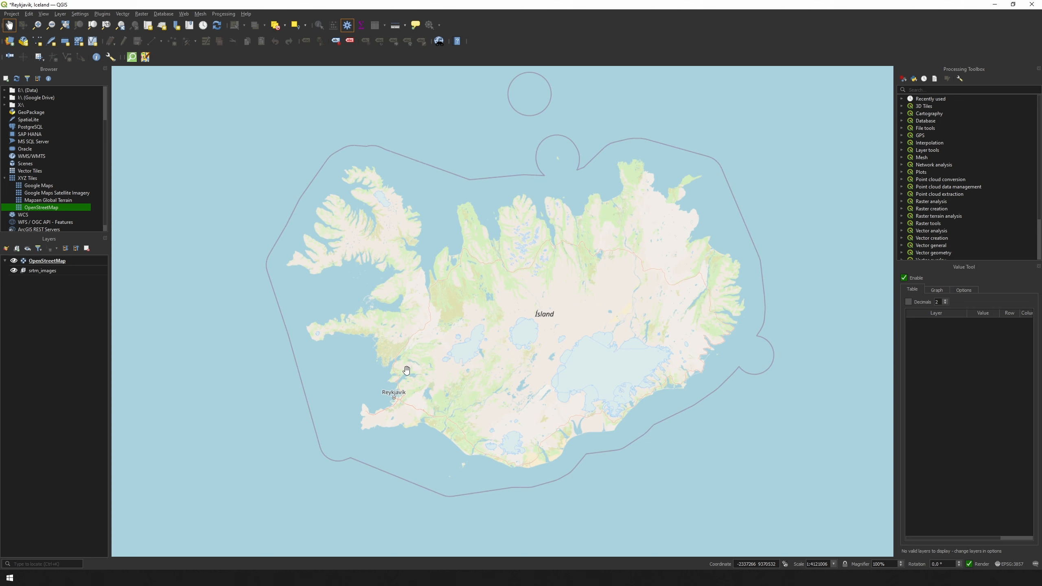
{"action": "scroll", "coordinate": [406, 395], "scroll_direction": "up", "scroll_amount": 2}
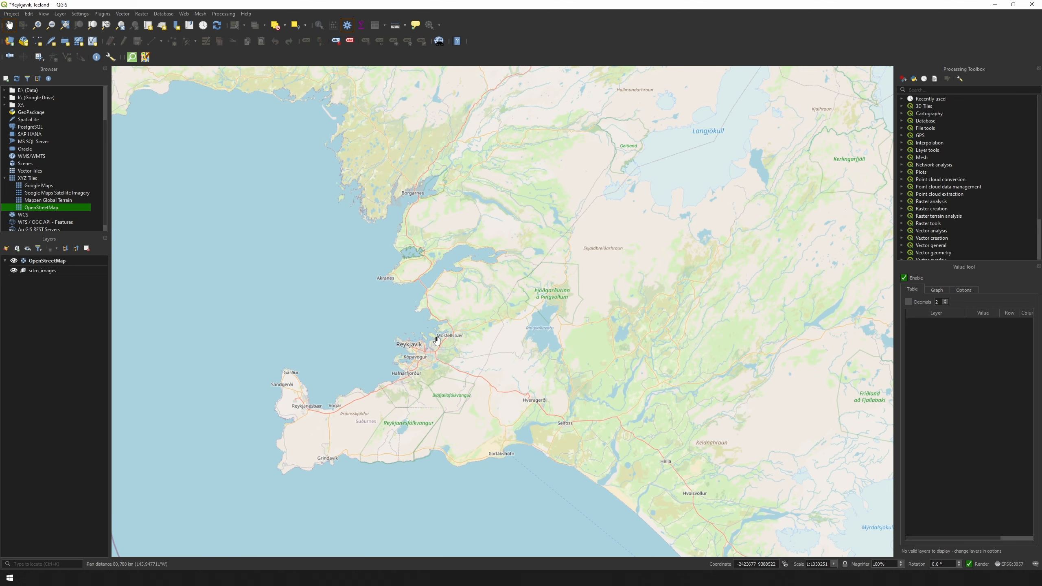
{"action": "left_click_drag", "start_coordinate": [423, 377], "coordinate": [440, 315]}
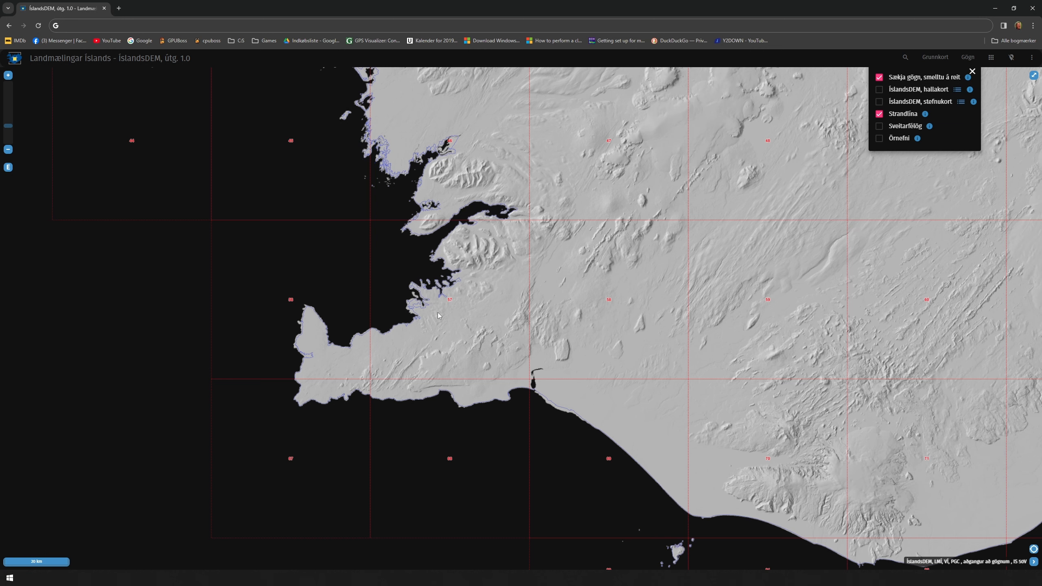
{"action": "left_click", "coordinate": [417, 320]}
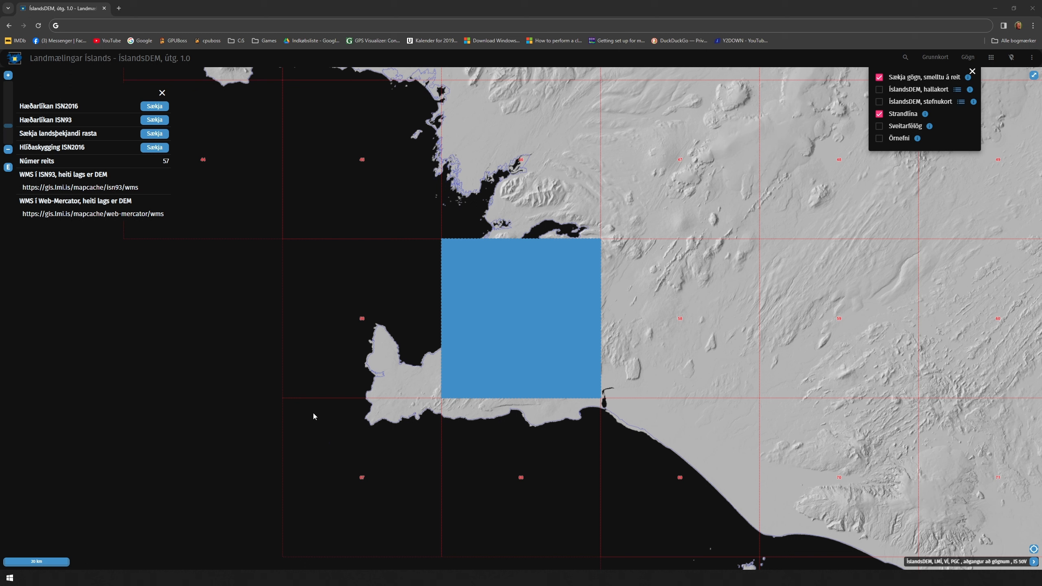
Step: Download the Hæðarlíkan ISN2016 elevation model for the selected tile and check the browser's downloads
{"action": "mouse_move", "coordinate": [155, 107]}
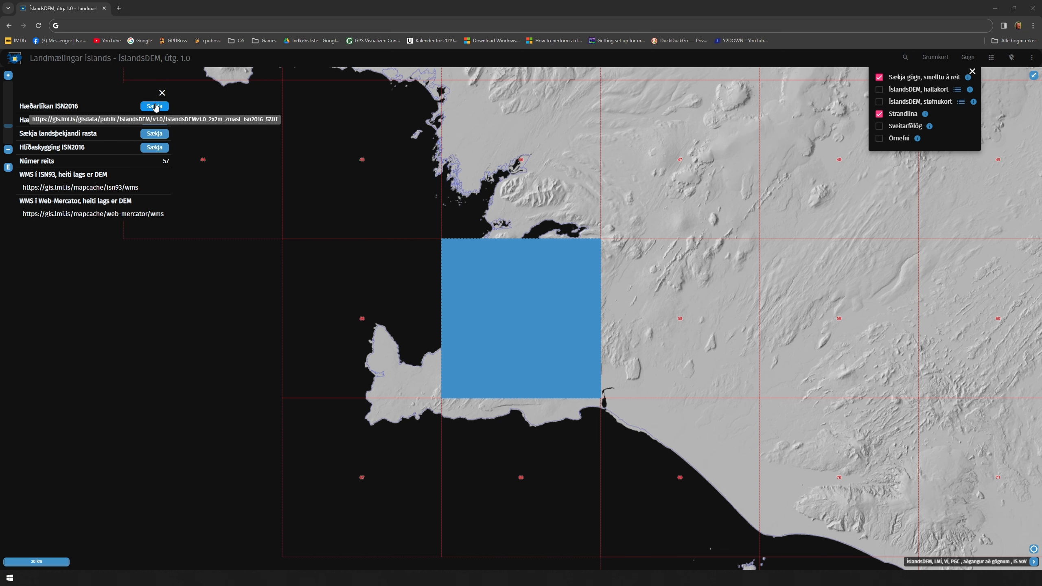
{"action": "left_click", "coordinate": [155, 106]}
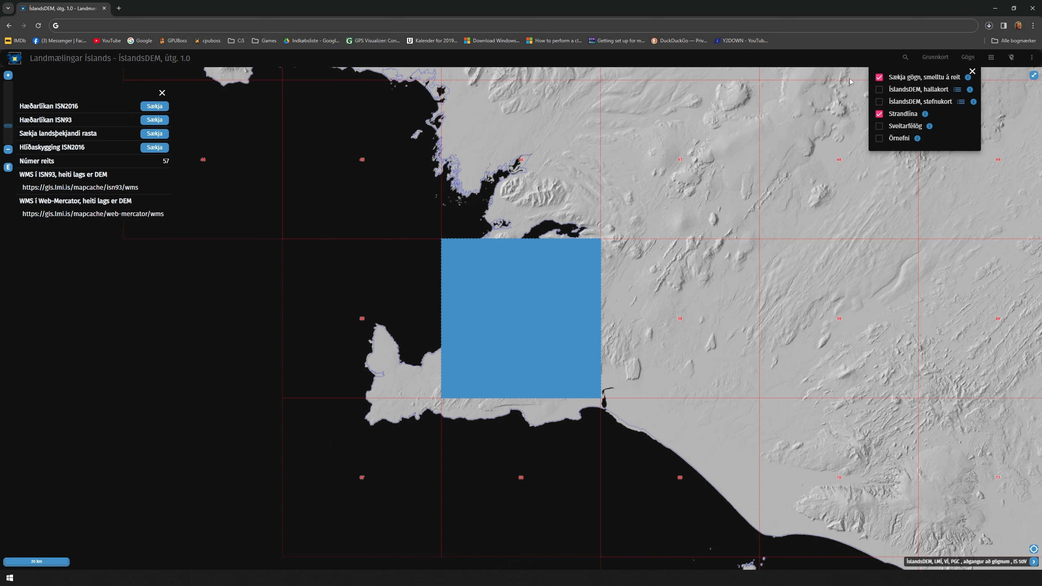
{"action": "left_click", "coordinate": [989, 26]}
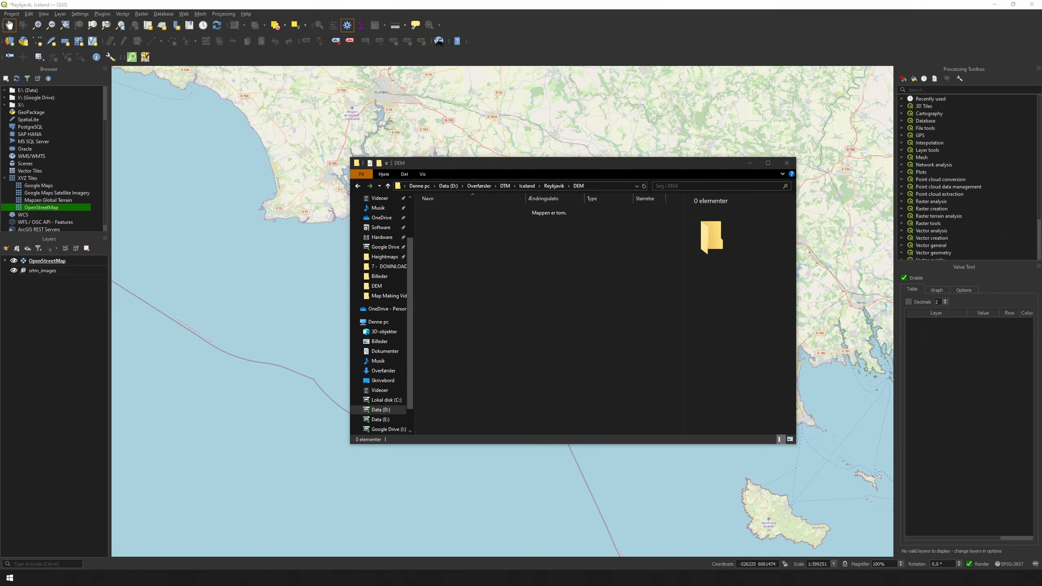
Step: Place the downloaded IslandsDEMv1.0_2x2m_zmasl_isn2016_57.tif in the Reykjavik DEM folder and add it to the QGIS project as a layer
{"action": "left_click_drag", "start_coordinate": [214, 353], "coordinate": [506, 275]}
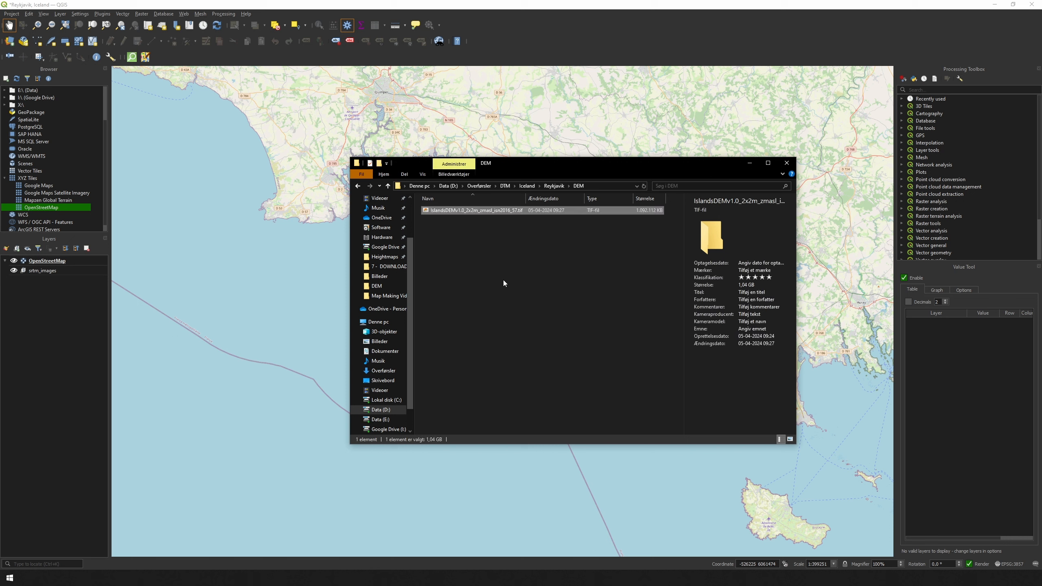
{"action": "left_click_drag", "start_coordinate": [487, 213], "coordinate": [51, 320]}
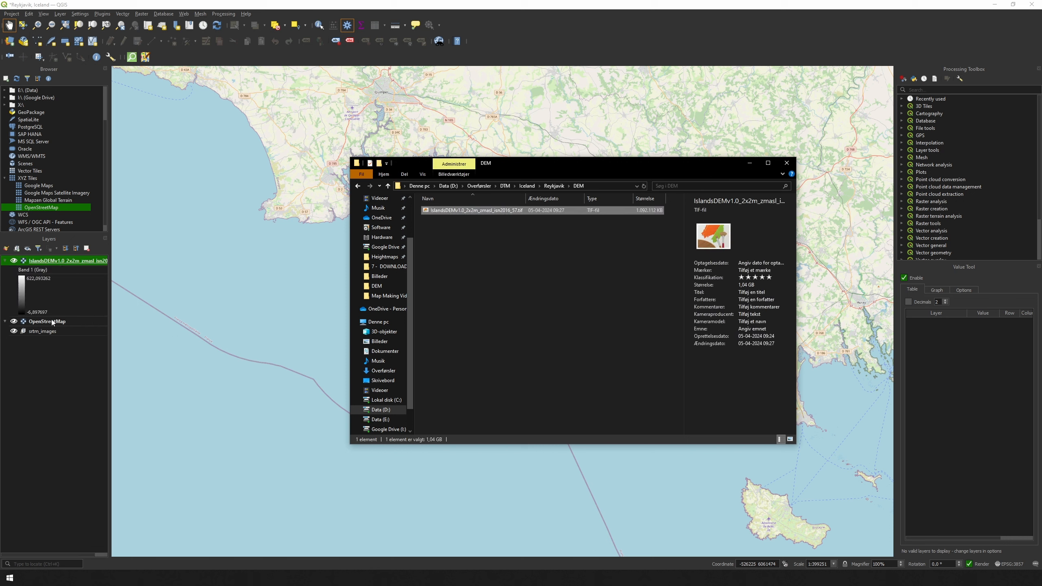
{"action": "left_click", "coordinate": [49, 358]}
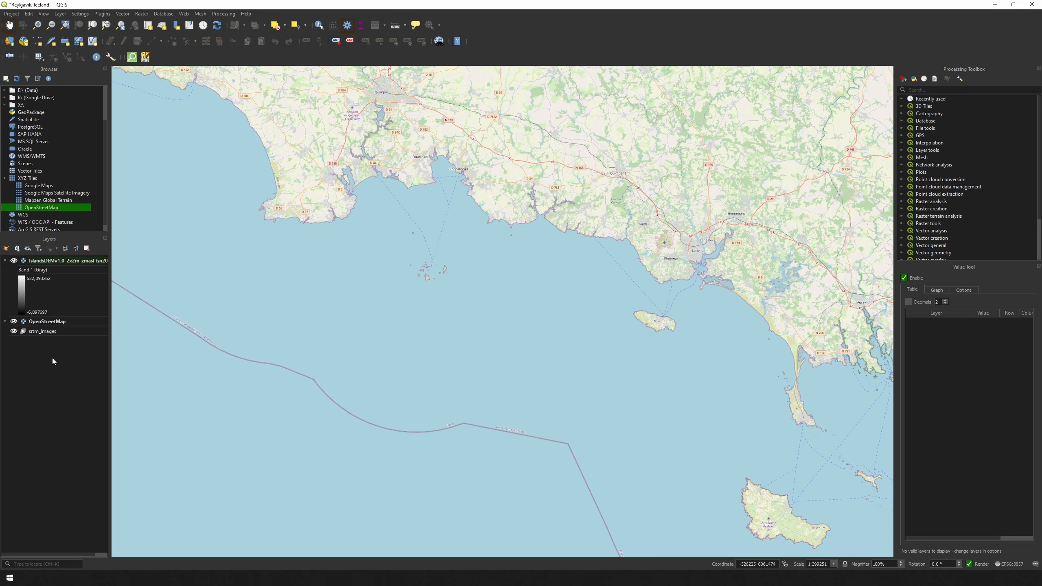
Step: Zoom to the IslandsDEM layer's extent and toggle its visibility to compare it with the OpenStreetMap basemap
{"action": "left_click", "coordinate": [65, 262]}
{"action": "right_click", "coordinate": [64, 263]}
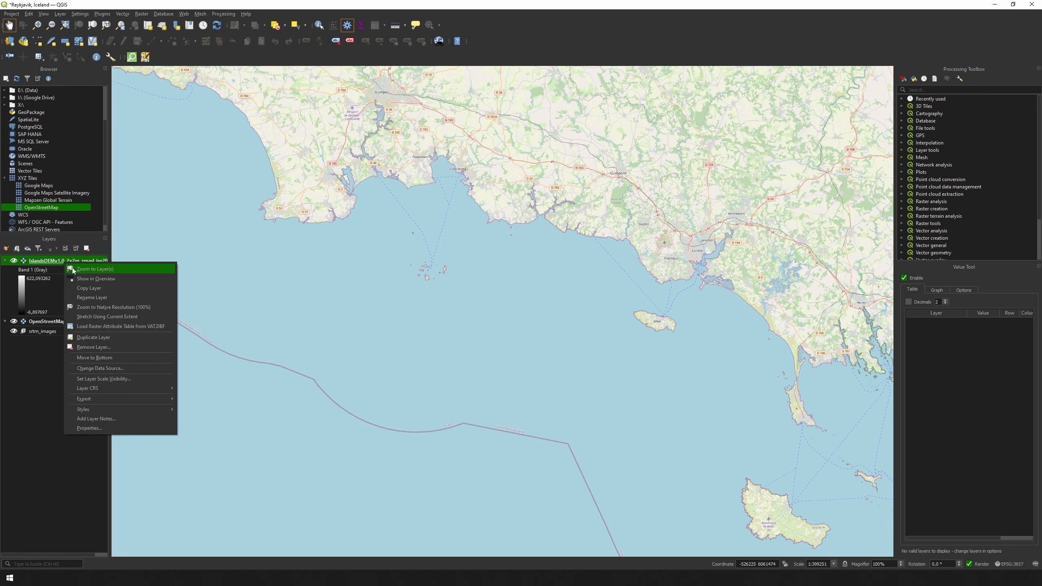
{"action": "left_click", "coordinate": [77, 271]}
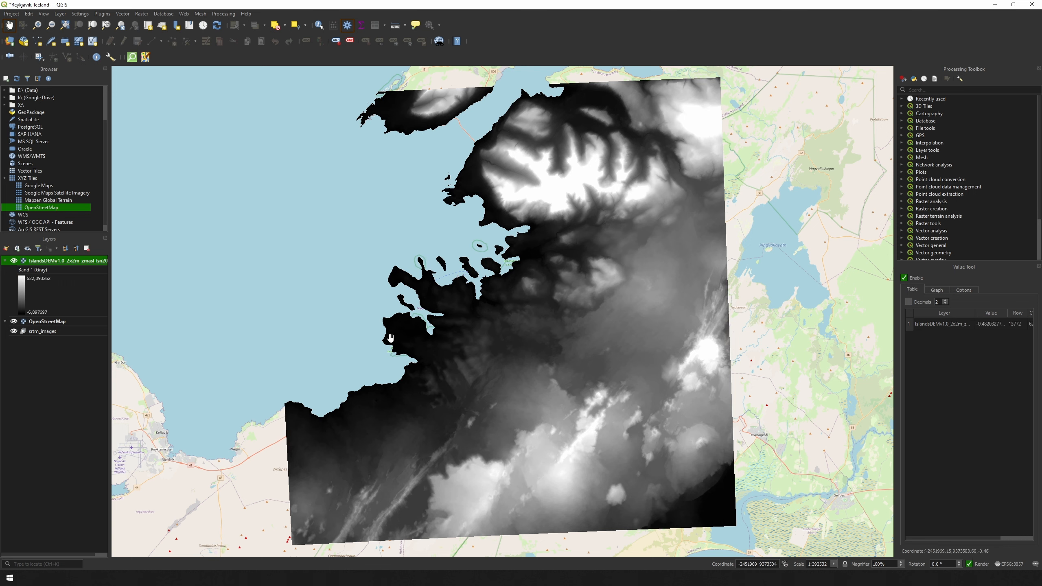
{"action": "left_click", "coordinate": [13, 261]}
{"action": "left_click", "coordinate": [13, 261]}
{"action": "left_click", "coordinate": [13, 261]}
{"action": "left_click", "coordinate": [14, 260]}
Step: Examine the IslandsDEM layer's information for its coordinate reference system name and EPSG code
{"action": "right_click", "coordinate": [47, 260]}
{"action": "left_click", "coordinate": [68, 426]}
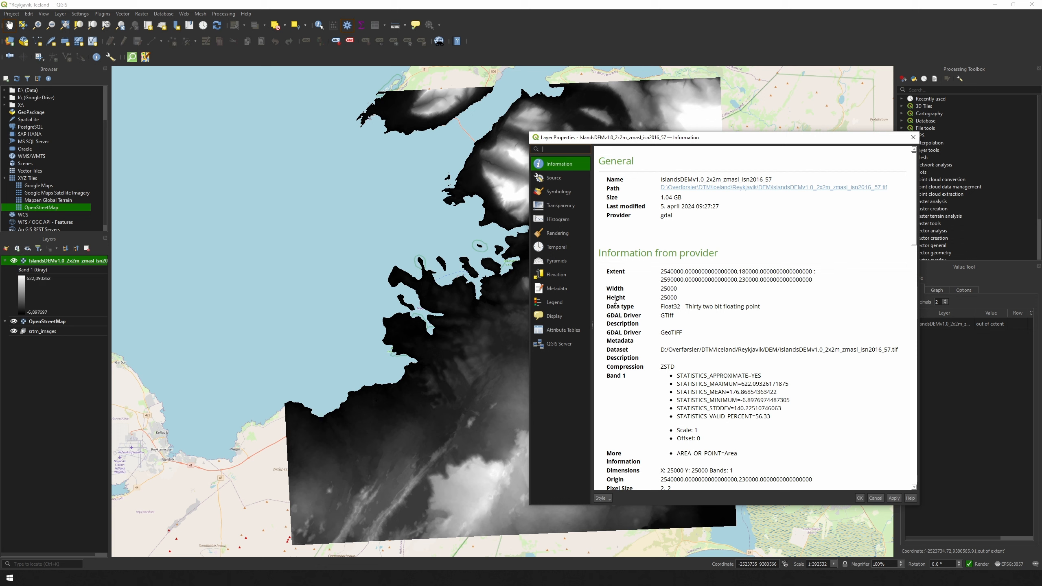
{"action": "scroll", "coordinate": [616, 300], "scroll_direction": "down", "scroll_amount": 5}
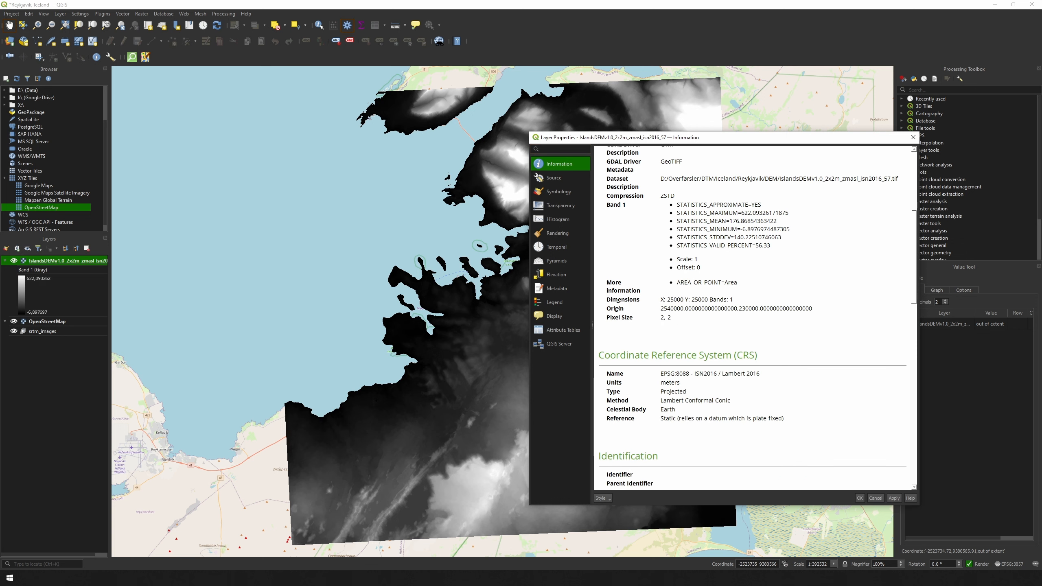
{"action": "left_click_drag", "start_coordinate": [598, 309], "coordinate": [758, 306]}
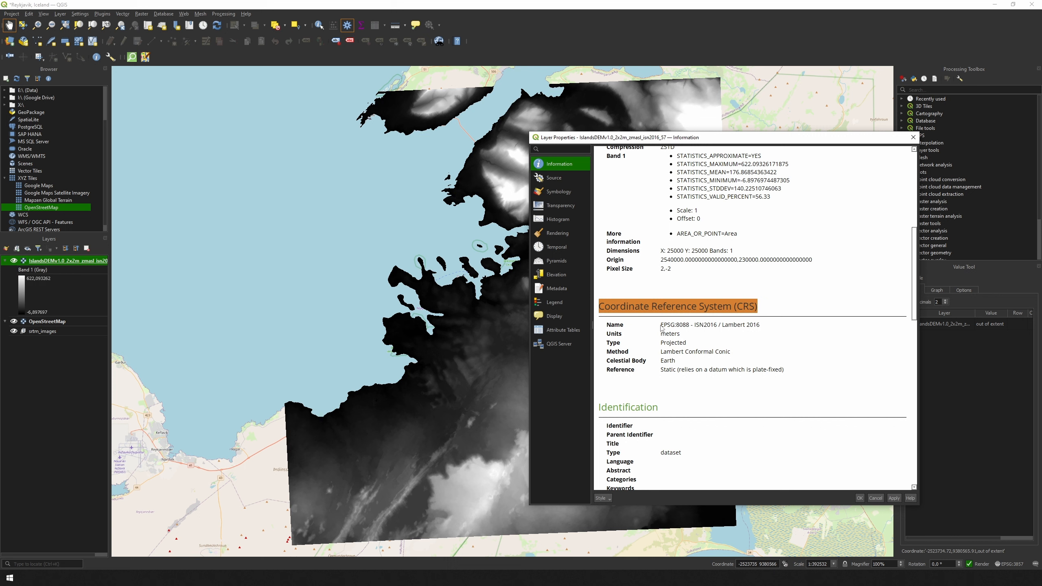
{"action": "left_click_drag", "start_coordinate": [661, 327], "coordinate": [760, 328]}
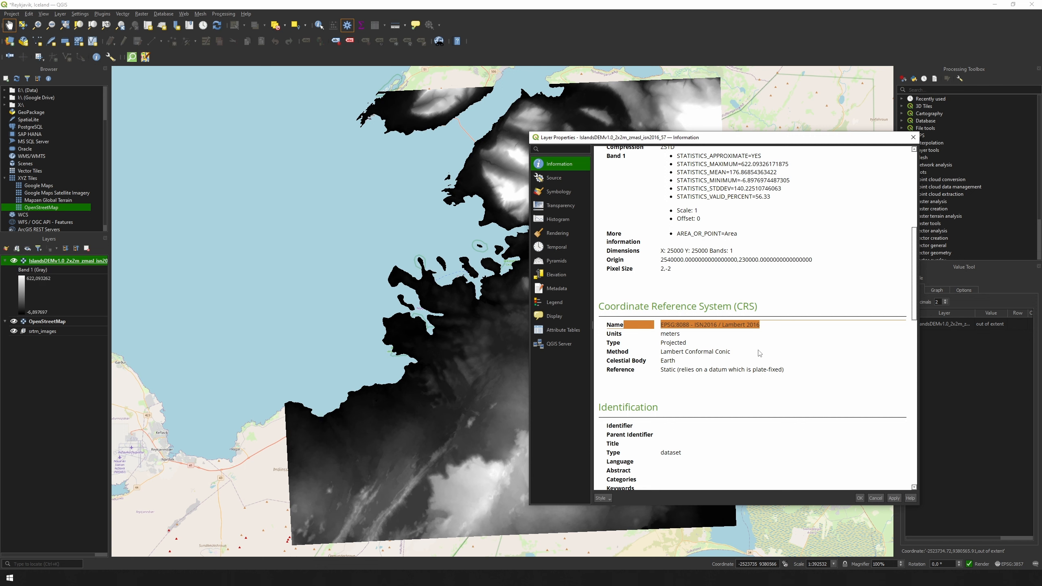
{"action": "left_click", "coordinate": [860, 498]}
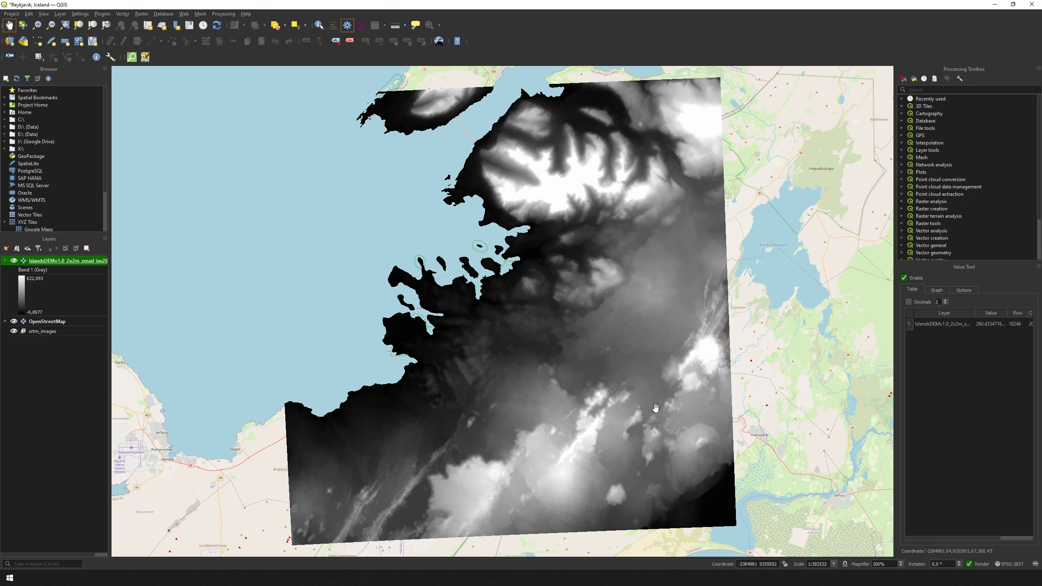
Step: Set the project's coordinate reference system to ISN2016 / Lambert 2016 (EPSG:8088), checking its coverage in the preview map
{"action": "left_click", "coordinate": [1010, 566]}
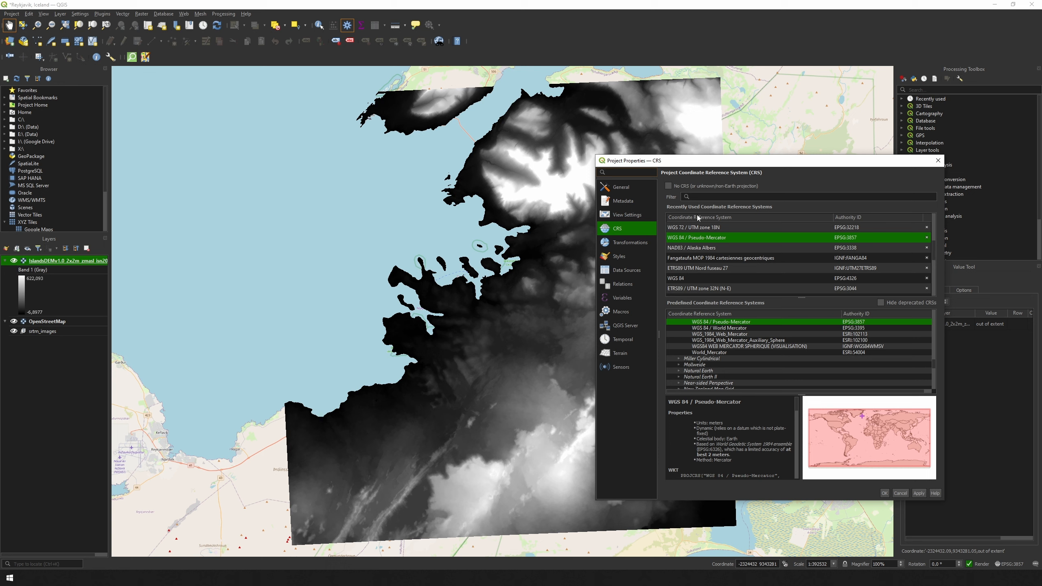
{"action": "type", "text": "8088"}
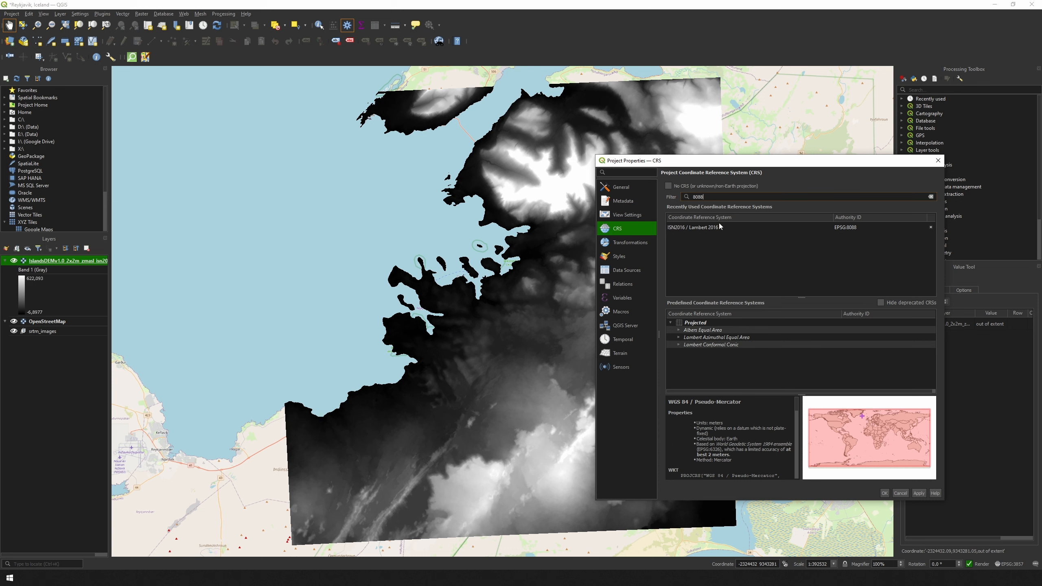
{"action": "left_click", "coordinate": [704, 228]}
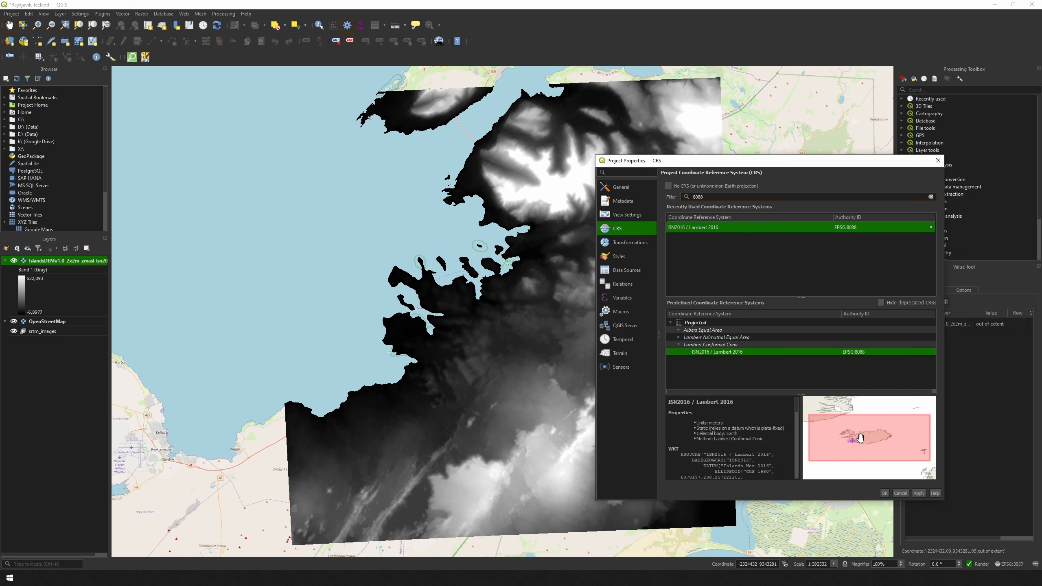
{"action": "scroll", "coordinate": [861, 435], "scroll_direction": "down", "scroll_amount": 5}
{"action": "scroll", "coordinate": [861, 441], "scroll_direction": "up", "scroll_amount": 2}
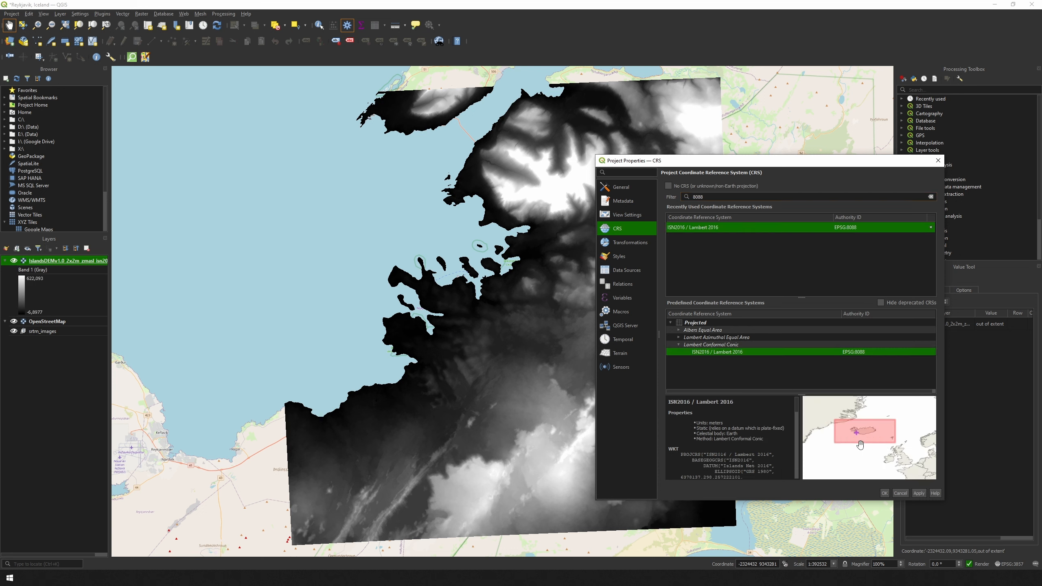
{"action": "scroll", "coordinate": [868, 427], "scroll_direction": "up", "scroll_amount": 3}
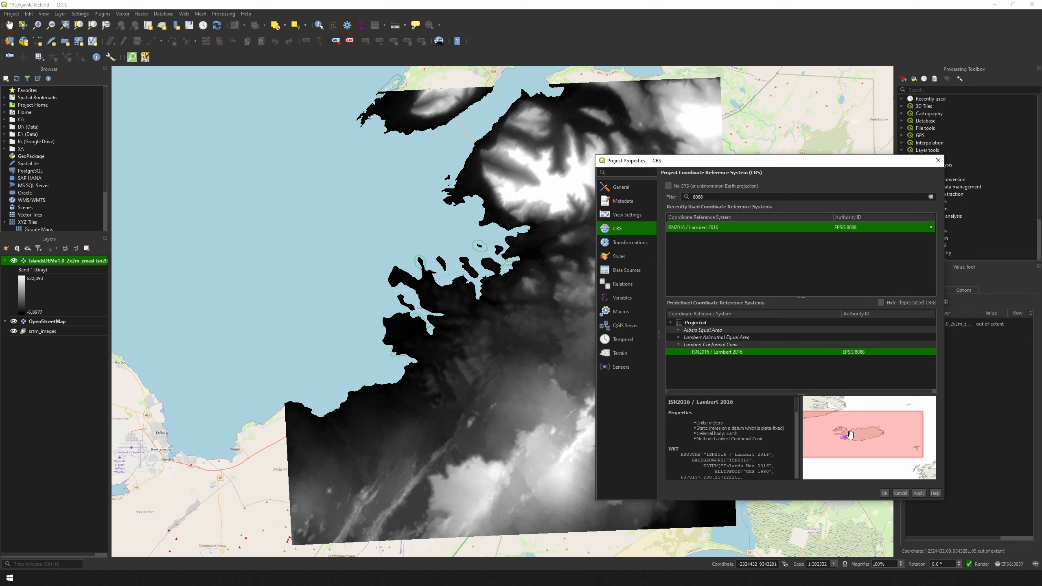
{"action": "scroll", "coordinate": [850, 434], "scroll_direction": "up", "scroll_amount": 2}
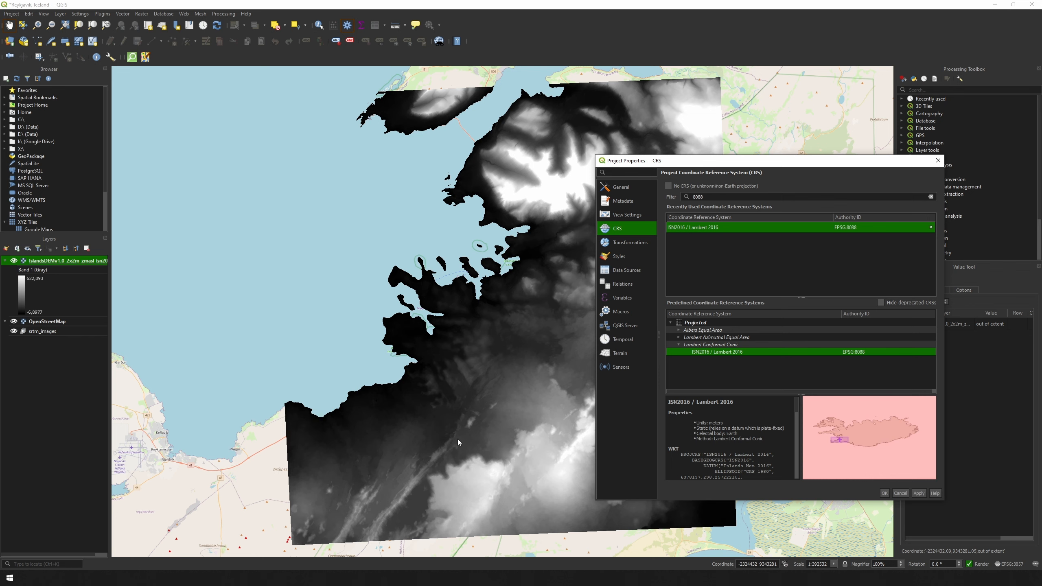
{"action": "left_click", "coordinate": [884, 492]}
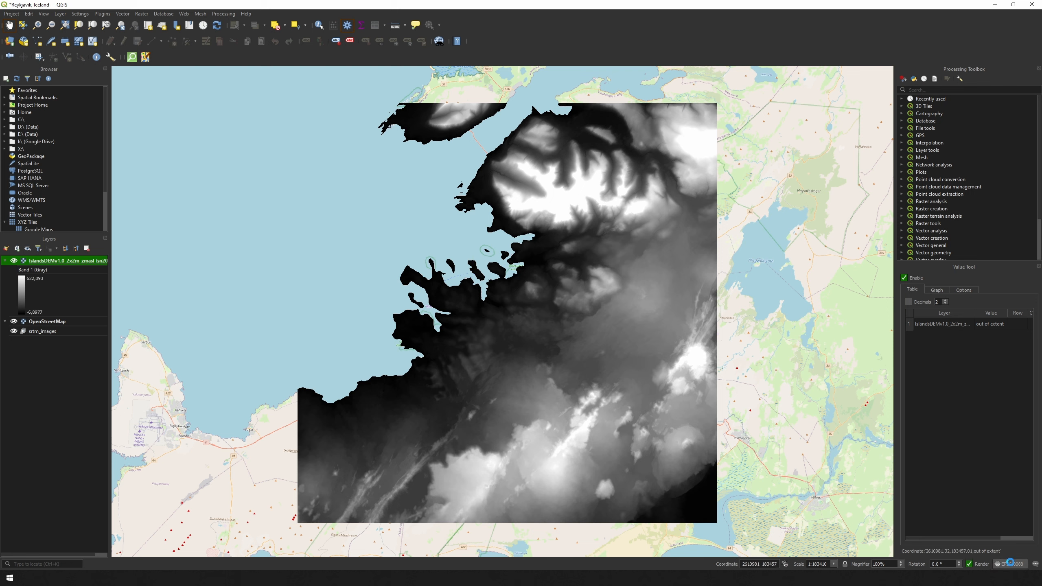
Step: Open the project's coordinate reference system settings and browse the projection categories in the predefined systems list
{"action": "left_click", "coordinate": [1009, 564]}
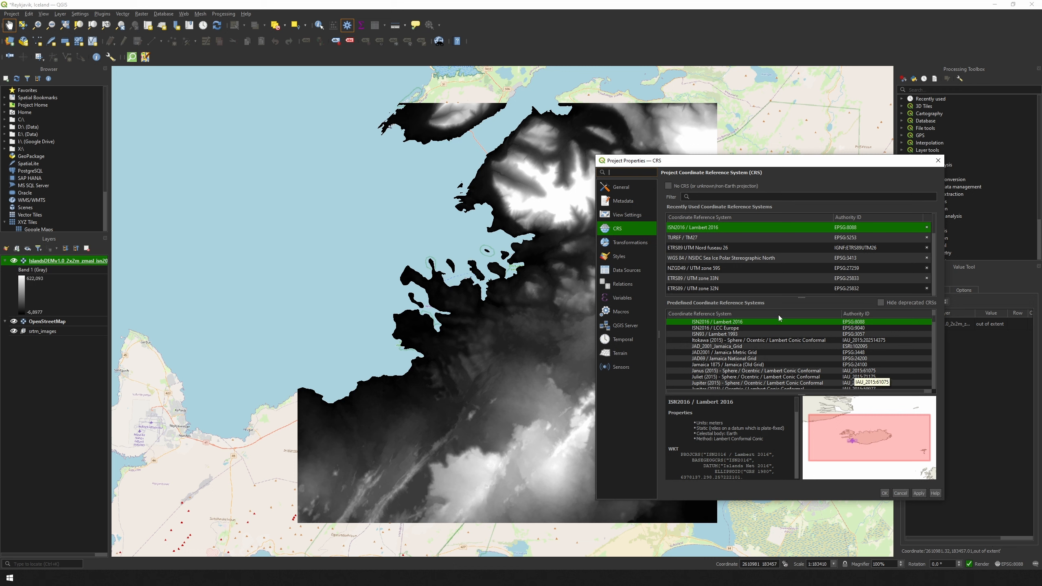
{"action": "scroll", "coordinate": [723, 329], "scroll_direction": "up", "scroll_amount": 15}
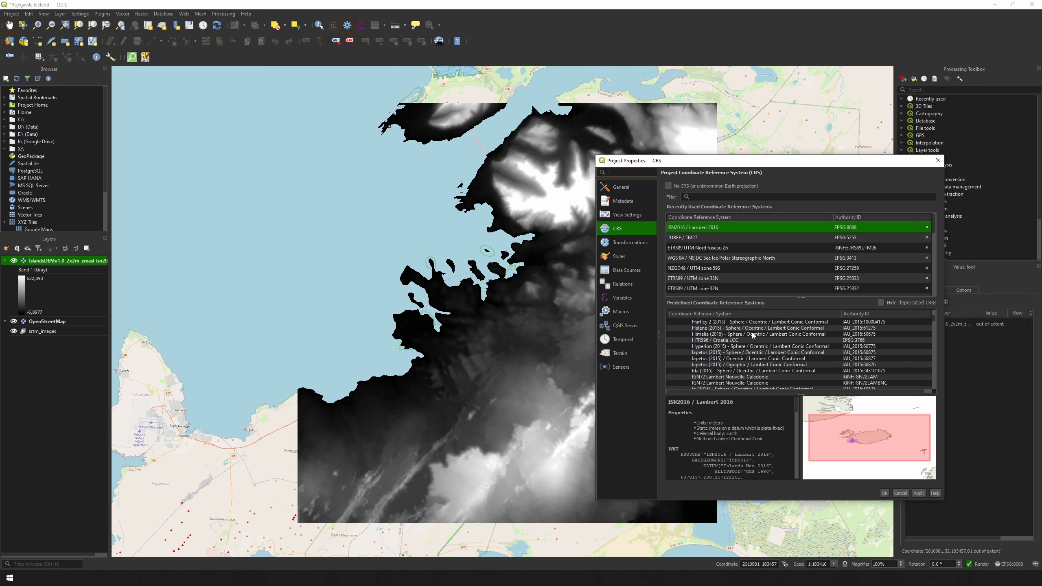
{"action": "scroll", "coordinate": [777, 326], "scroll_direction": "up", "scroll_amount": 10}
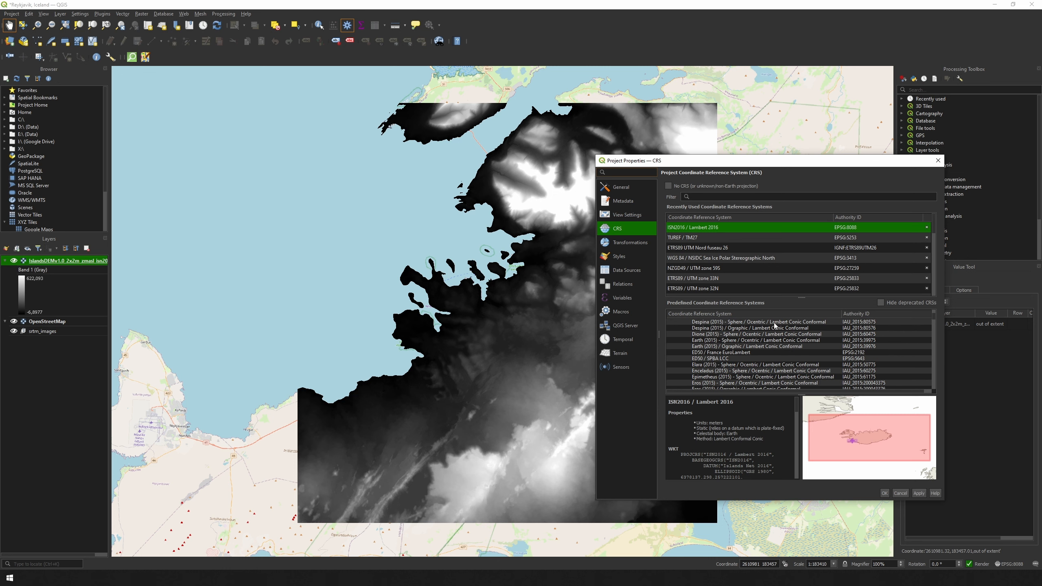
{"action": "scroll", "coordinate": [931, 315], "scroll_direction": "up", "scroll_amount": 10}
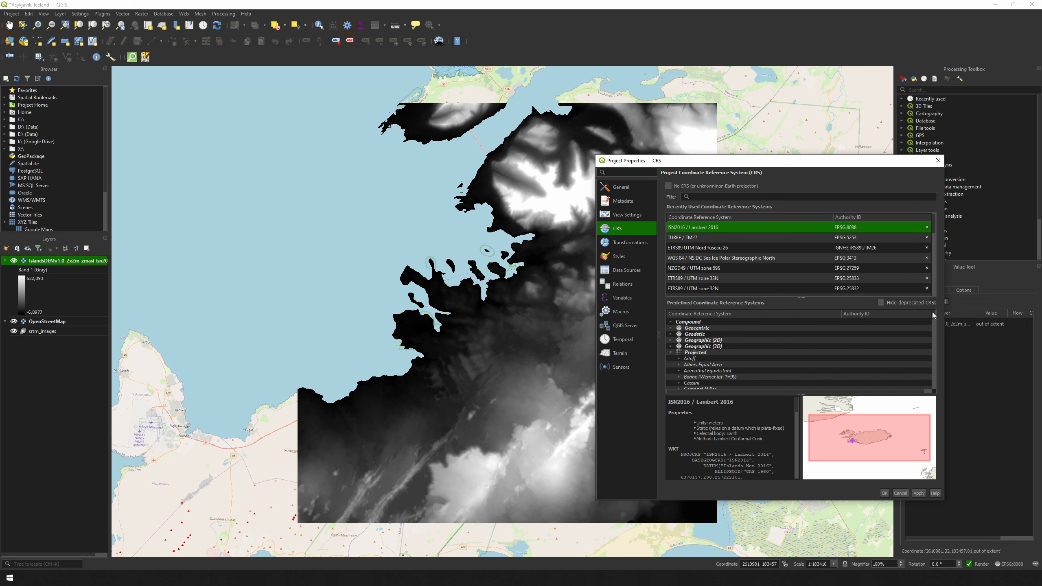
{"action": "scroll", "coordinate": [804, 329], "scroll_direction": "down", "scroll_amount": 3}
{"action": "scroll", "coordinate": [757, 338], "scroll_direction": "up", "scroll_amount": 2}
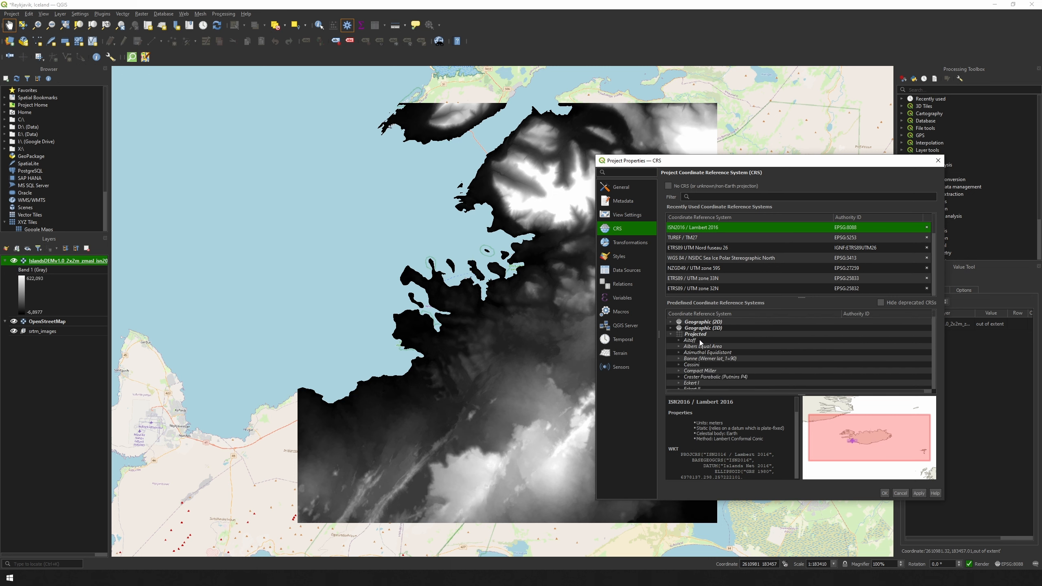
{"action": "scroll", "coordinate": [709, 351], "scroll_direction": "down", "scroll_amount": 2}
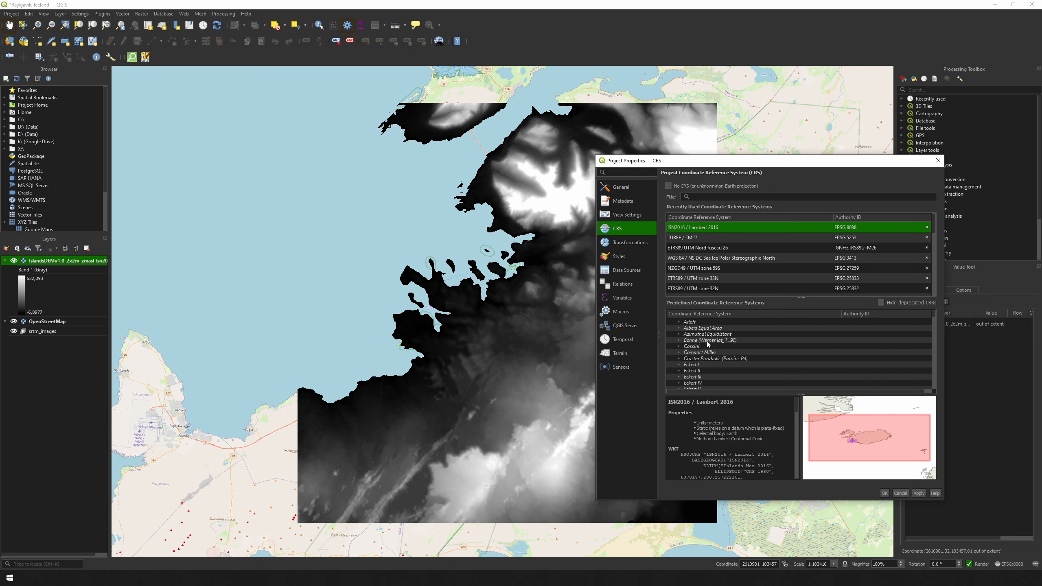
{"action": "scroll", "coordinate": [709, 351], "scroll_direction": "down", "scroll_amount": 5}
Step: Look through the coordinate reference systems listed under Lambert Conformal Conic, selecting 52 Europa (2015) to preview its coverage
{"action": "double_click", "coordinate": [707, 347]}
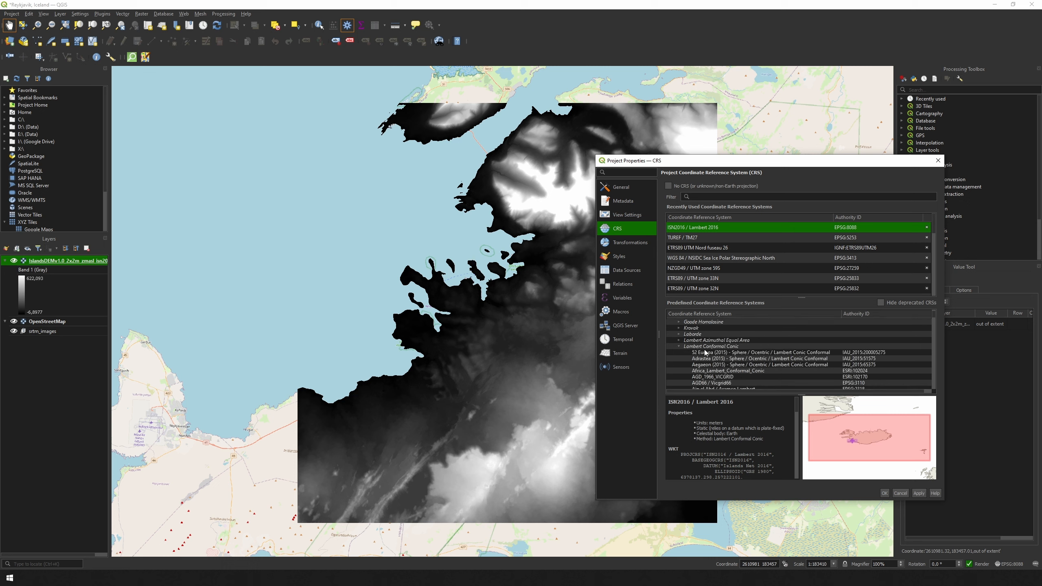
{"action": "left_click", "coordinate": [706, 352]}
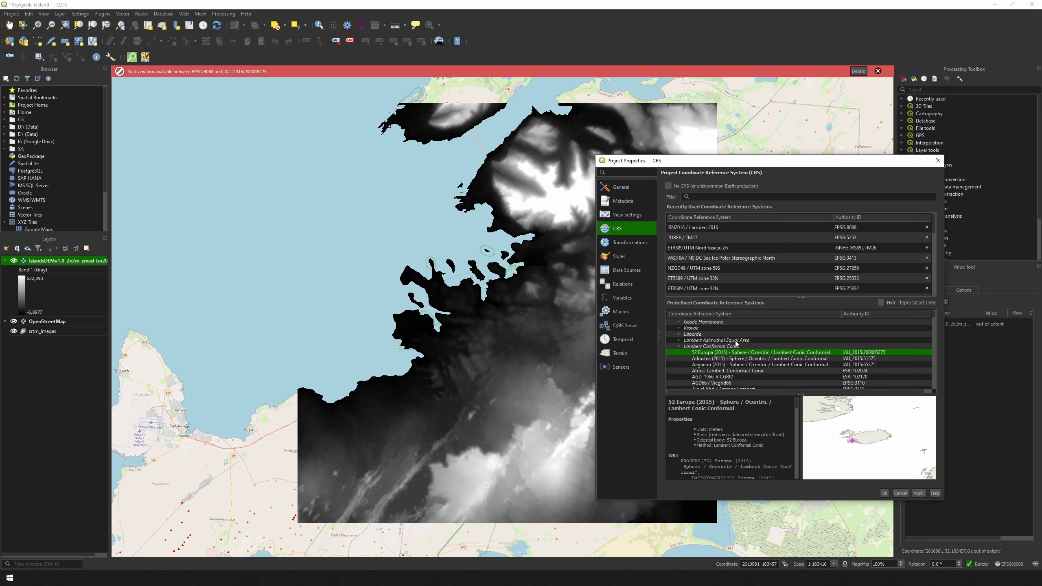
{"action": "scroll", "coordinate": [726, 348], "scroll_direction": "down", "scroll_amount": 10}
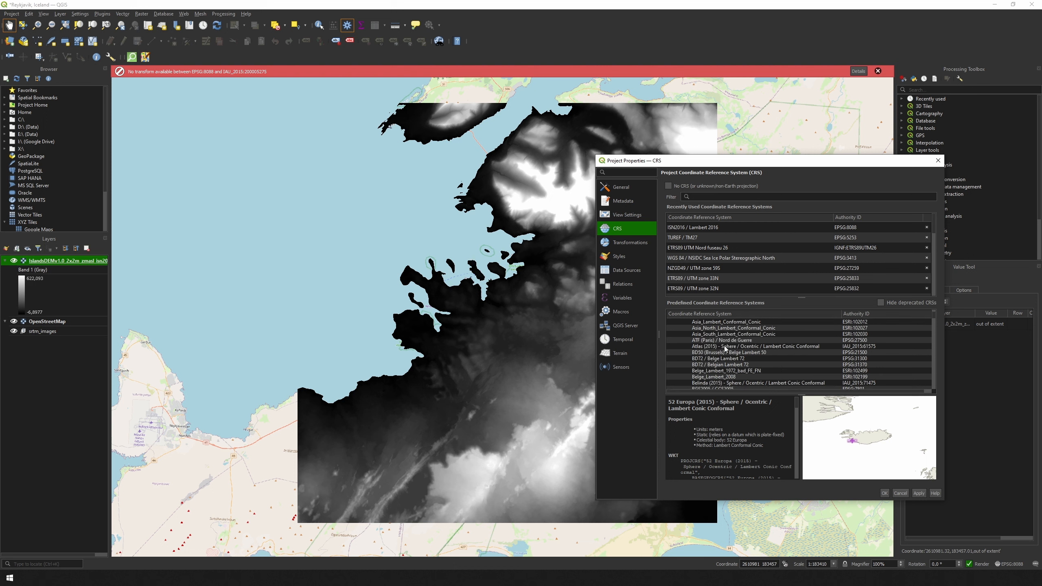
{"action": "scroll", "coordinate": [725, 348], "scroll_direction": "down", "scroll_amount": 15}
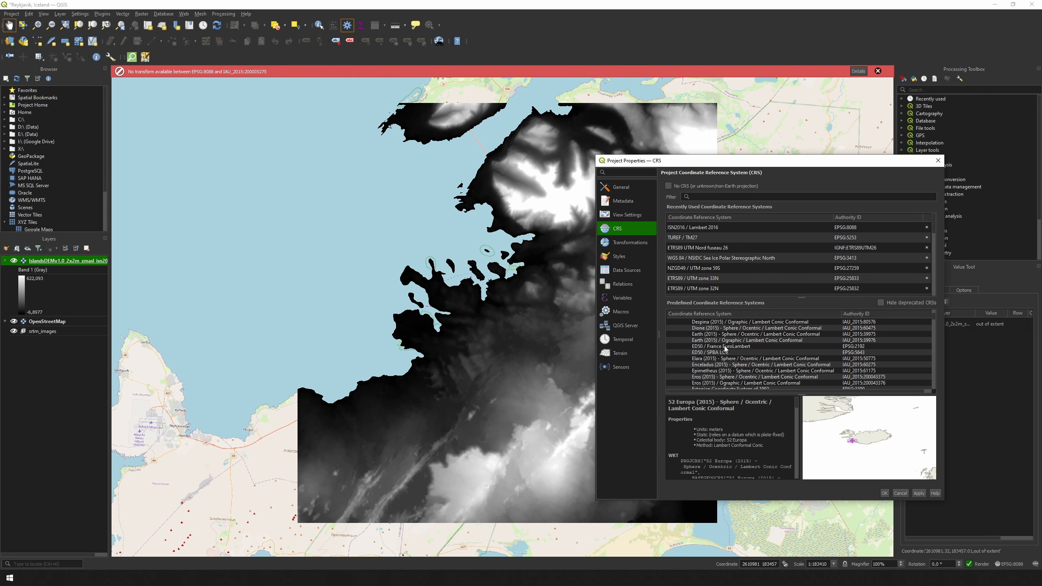
{"action": "scroll", "coordinate": [724, 348], "scroll_direction": "down", "scroll_amount": 10}
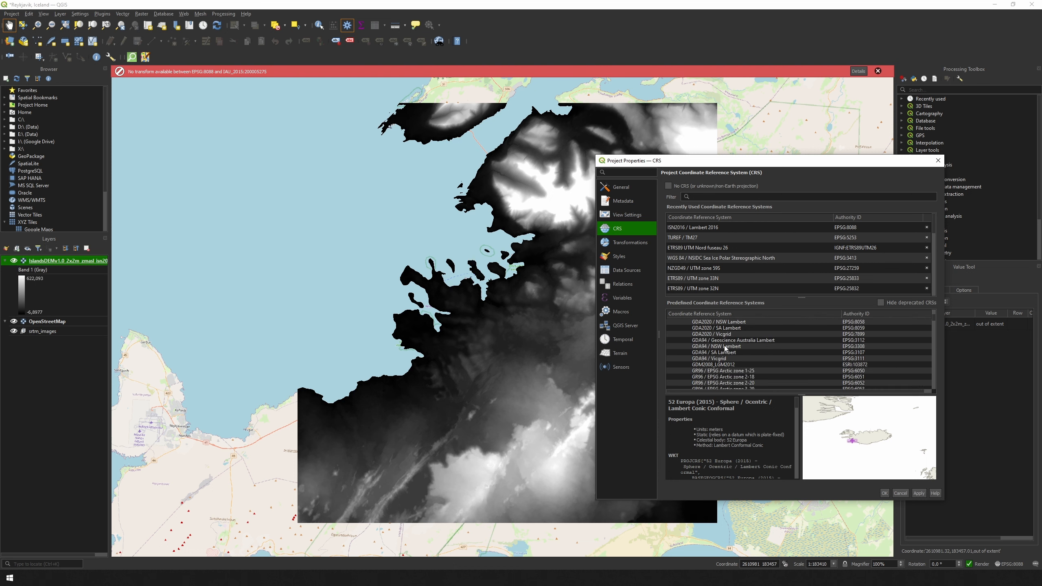
{"action": "scroll", "coordinate": [761, 347], "scroll_direction": "down", "scroll_amount": 15}
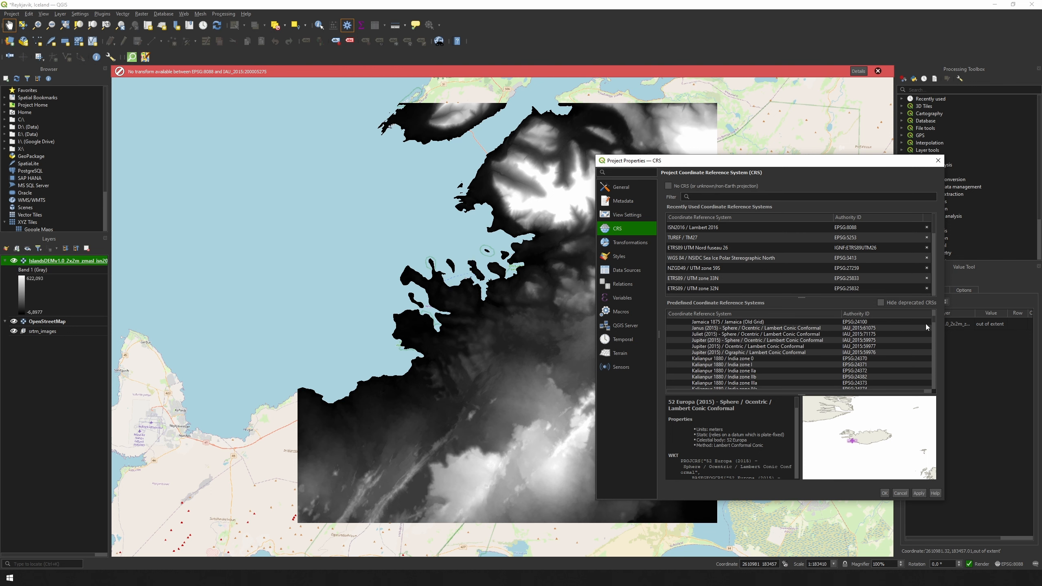
Step: Browse the projection categories down to Transverse Mercator and UTM, and leave the project properties without applying changes
{"action": "left_click_drag", "start_coordinate": [931, 320], "coordinate": [933, 313]}
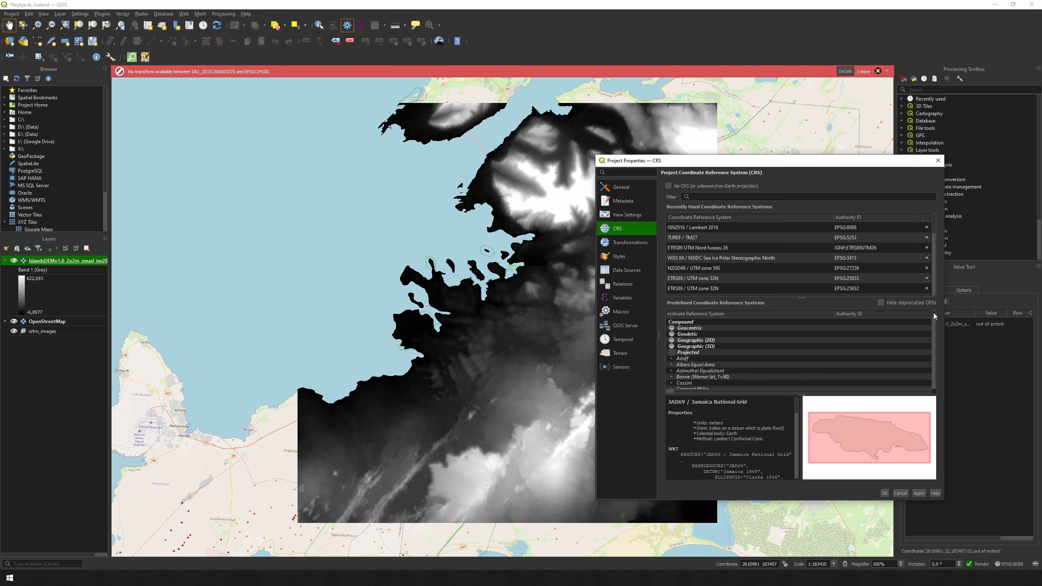
{"action": "scroll", "coordinate": [719, 340], "scroll_direction": "down", "scroll_amount": 6}
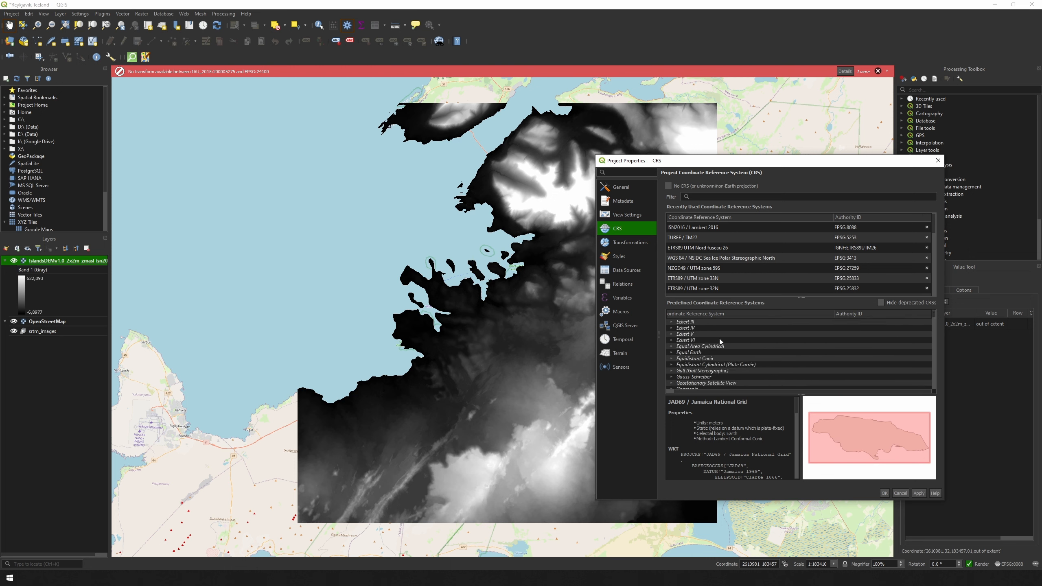
{"action": "scroll", "coordinate": [734, 341], "scroll_direction": "down", "scroll_amount": 10}
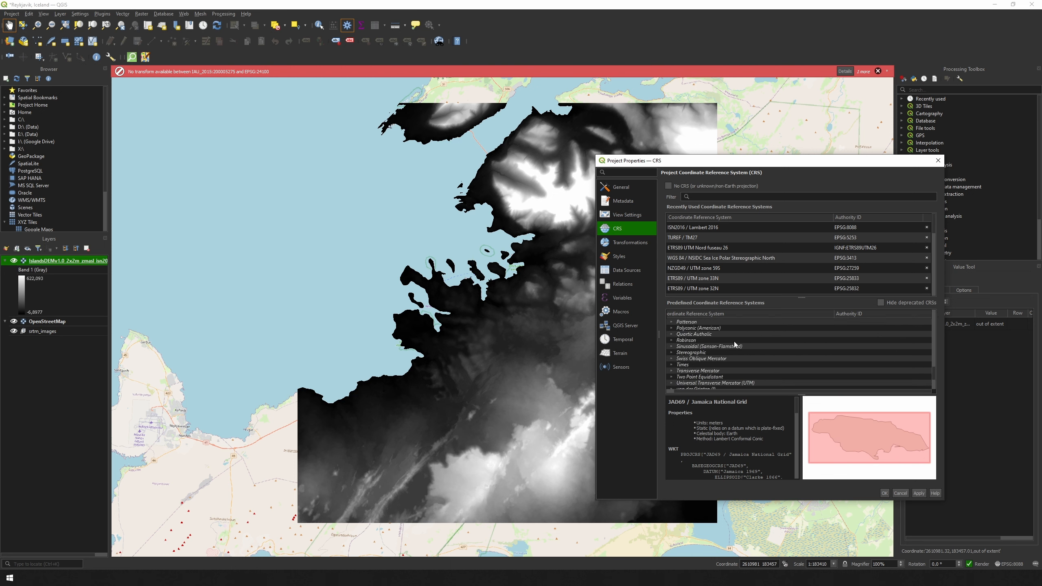
{"action": "scroll", "coordinate": [734, 341], "scroll_direction": "down", "scroll_amount": 2}
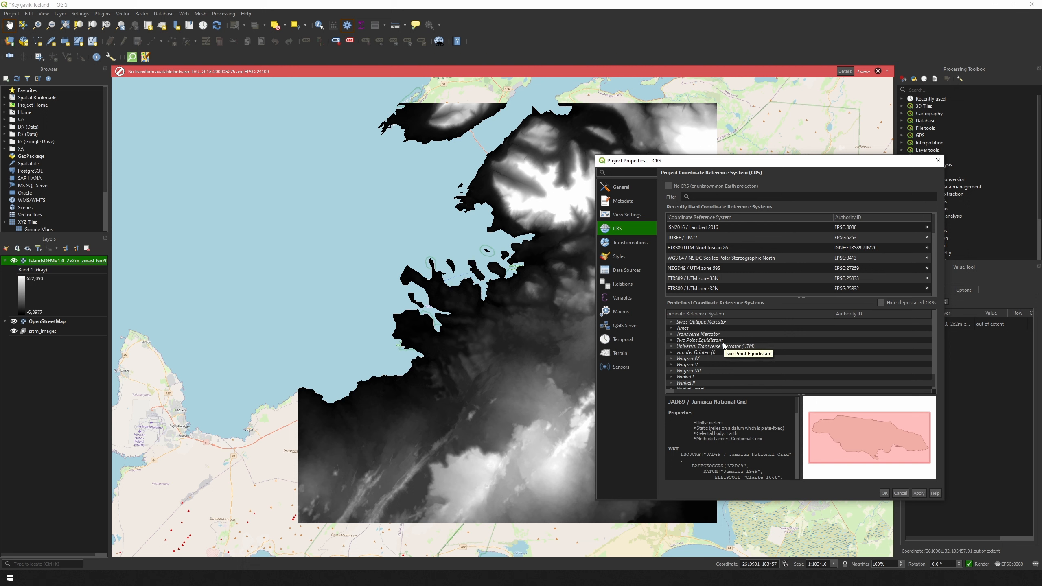
{"action": "left_click", "coordinate": [700, 334]}
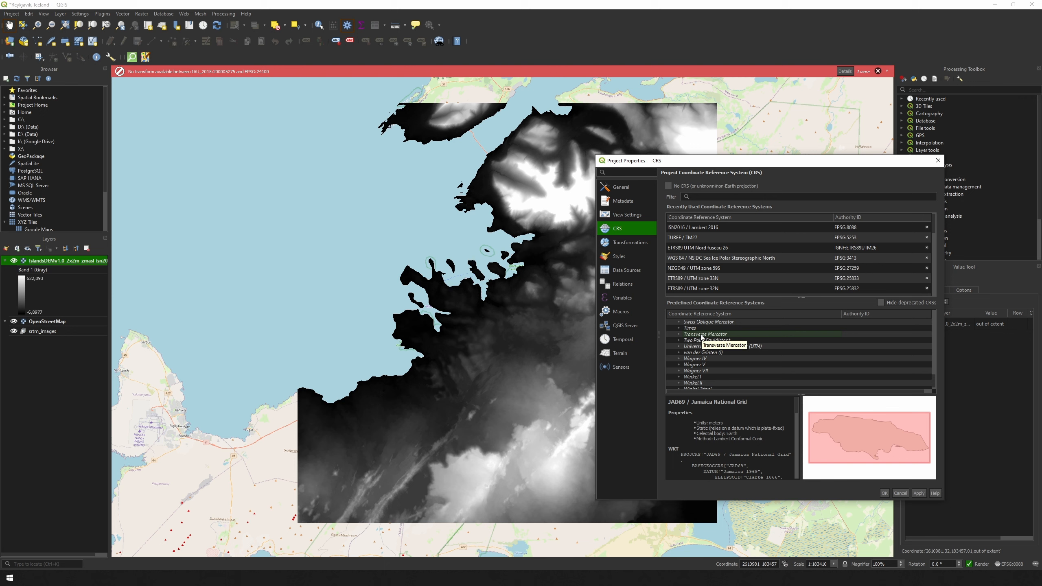
{"action": "left_click", "coordinate": [901, 493]}
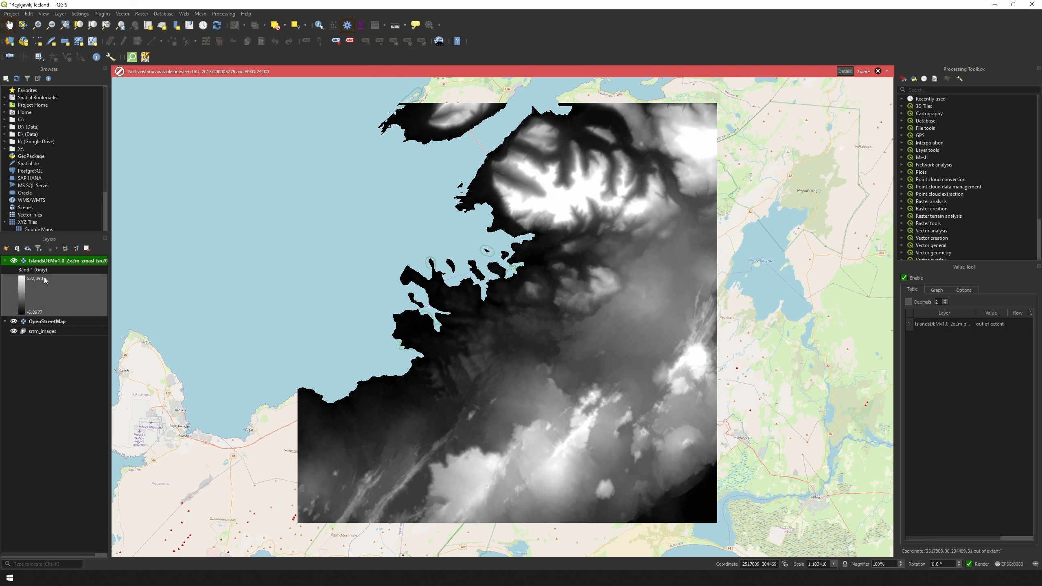
Step: Hide the IslandsDEM layer and, after viewing all of Iceland, frame the Reykjavik area on the OpenStreetMap basemap
{"action": "left_click", "coordinate": [13, 261]}
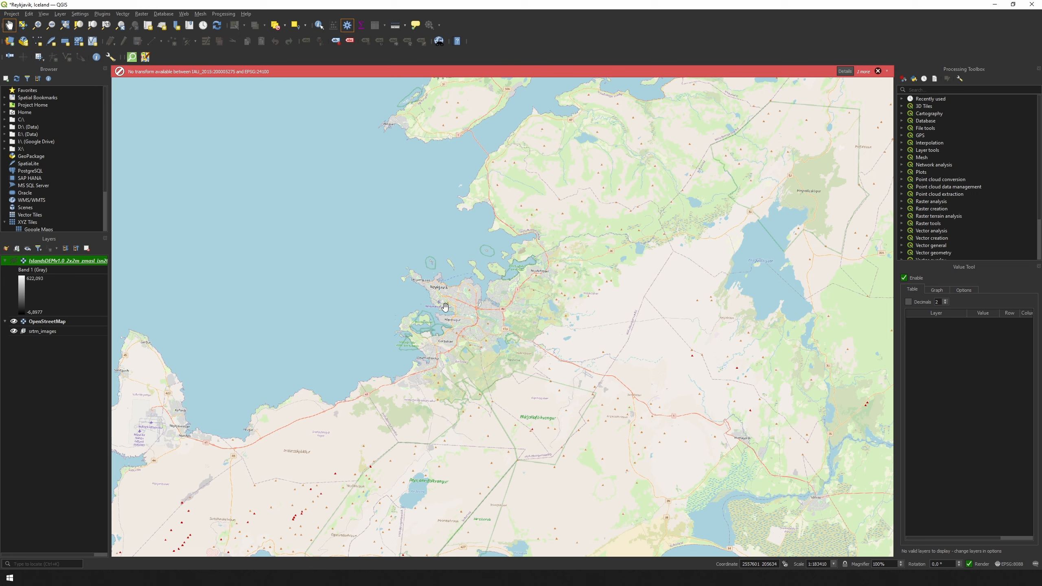
{"action": "scroll", "coordinate": [445, 307], "scroll_direction": "down", "scroll_amount": 2}
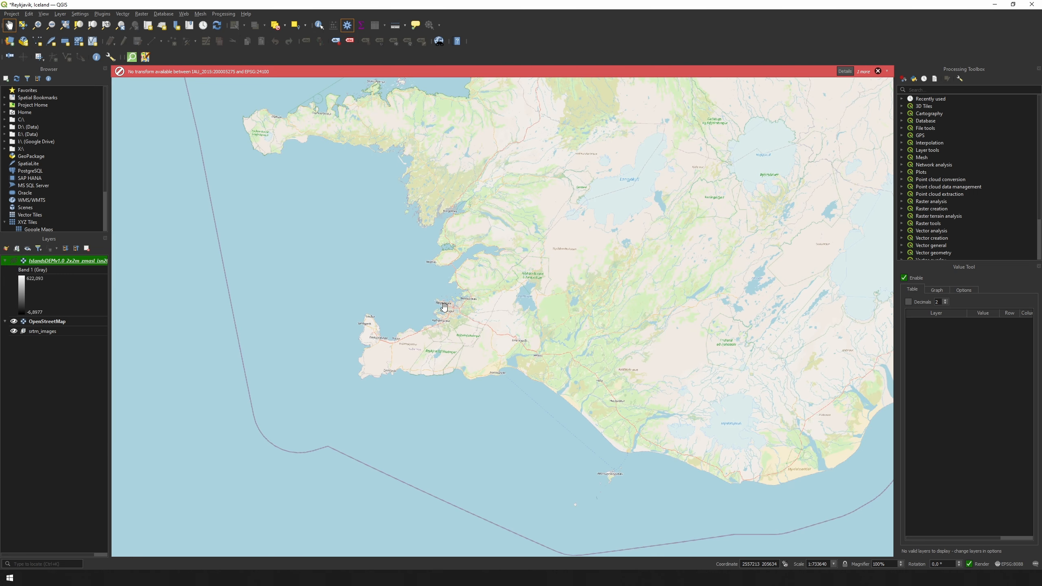
{"action": "scroll", "coordinate": [444, 307], "scroll_direction": "down", "scroll_amount": 1}
{"action": "scroll", "coordinate": [443, 307], "scroll_direction": "down", "scroll_amount": 1}
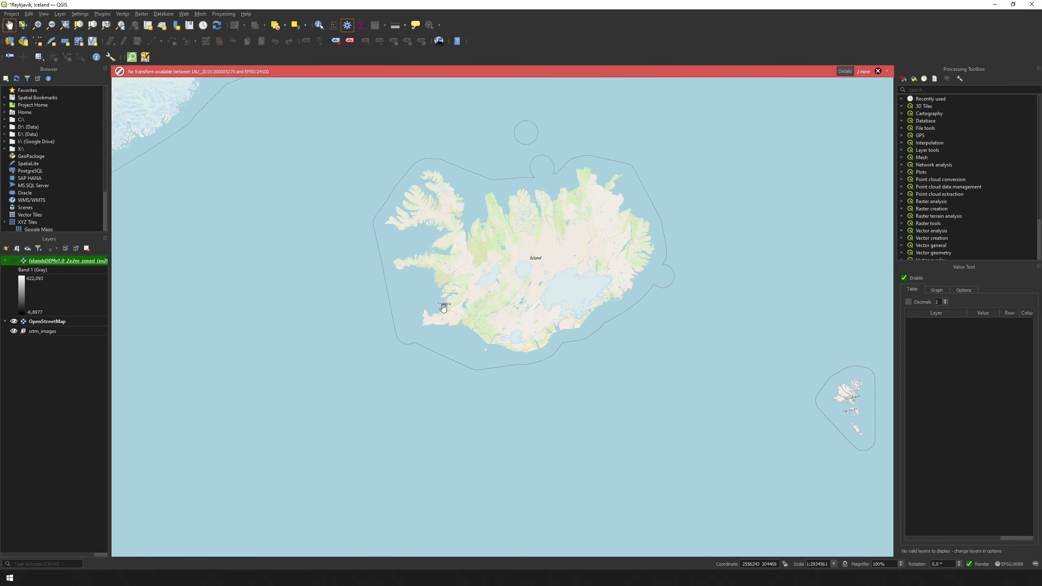
{"action": "scroll", "coordinate": [442, 307], "scroll_direction": "up", "scroll_amount": 4}
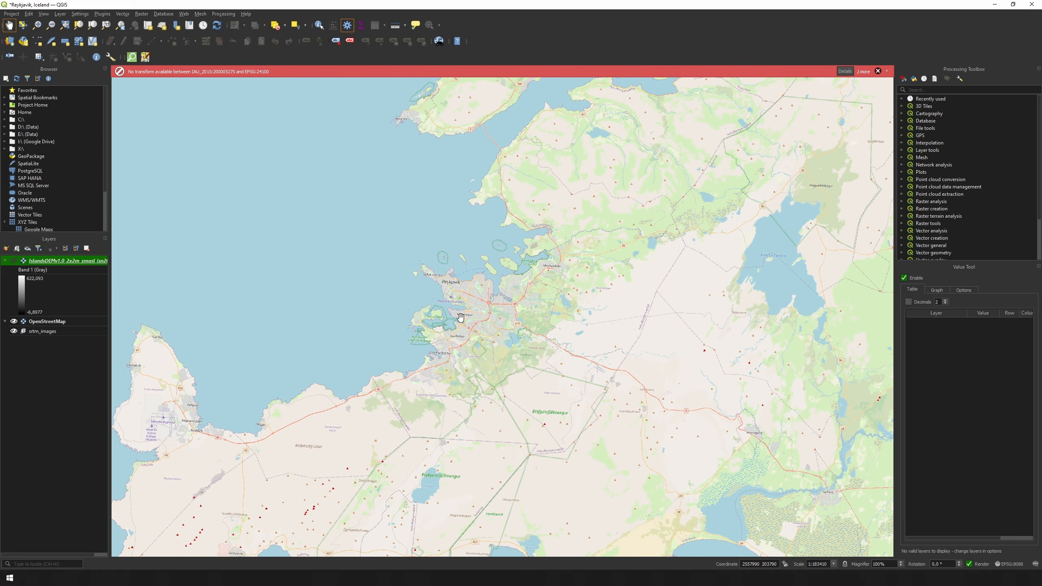
{"action": "scroll", "coordinate": [453, 312], "scroll_direction": "up", "scroll_amount": 1}
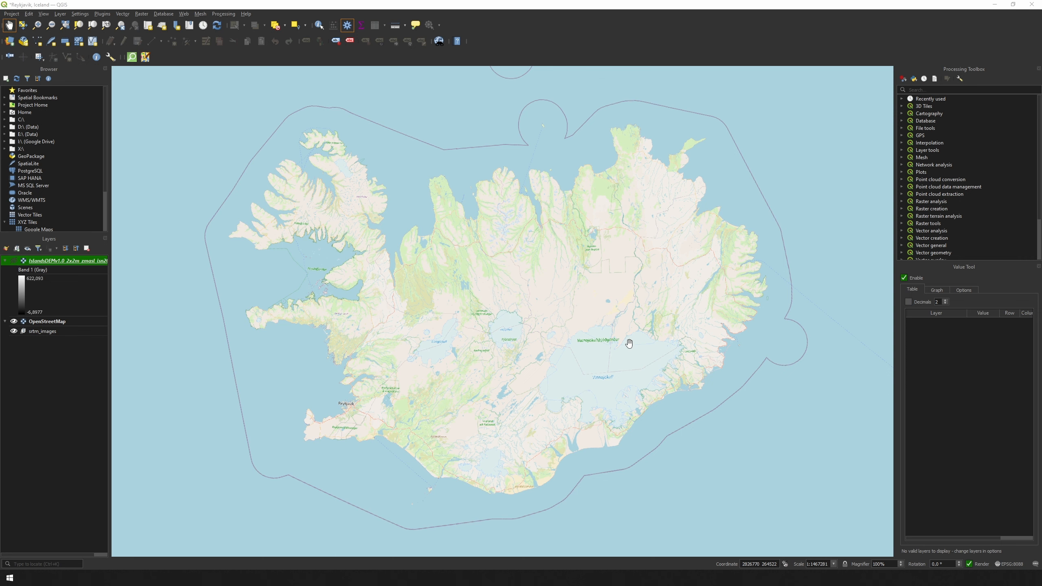
{"action": "scroll", "coordinate": [332, 432], "scroll_direction": "up", "scroll_amount": 1}
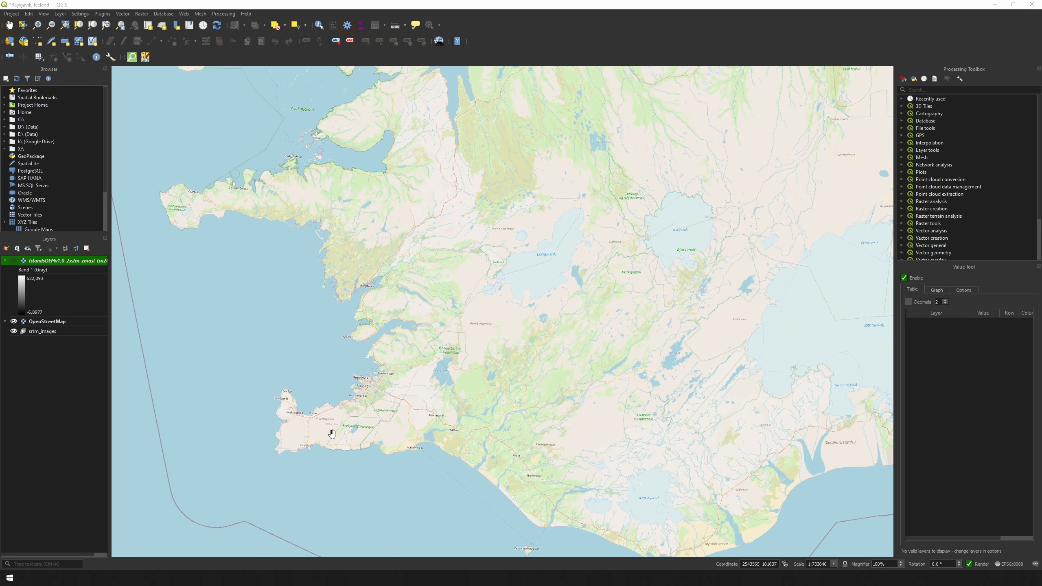
{"action": "scroll", "coordinate": [332, 433], "scroll_direction": "up", "scroll_amount": 1}
{"action": "scroll", "coordinate": [388, 374], "scroll_direction": "up", "scroll_amount": 1}
{"action": "scroll", "coordinate": [377, 342], "scroll_direction": "up", "scroll_amount": 1}
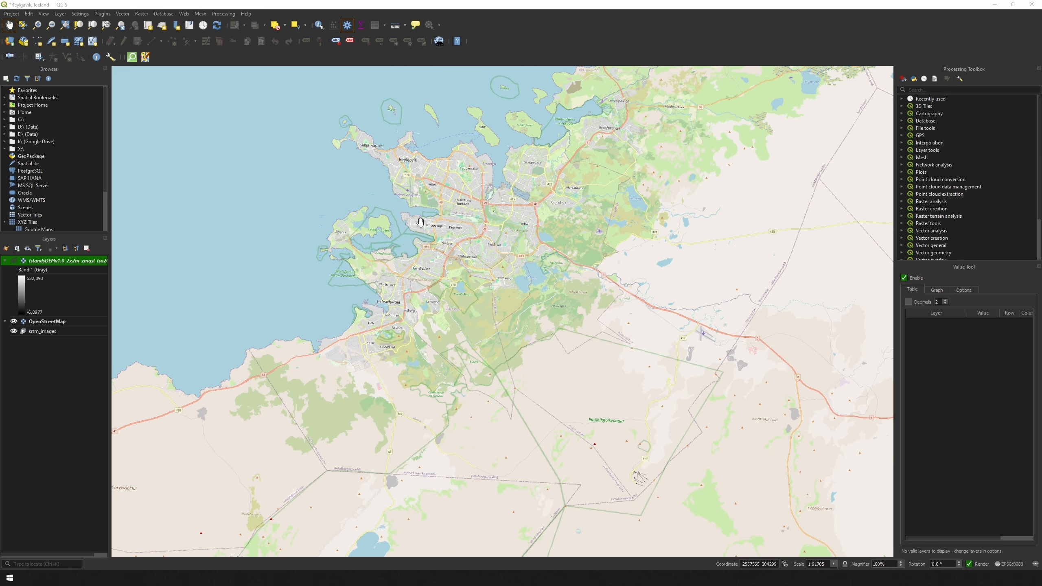
{"action": "left_click_drag", "start_coordinate": [420, 221], "coordinate": [432, 267]}
{"action": "scroll", "coordinate": [424, 243], "scroll_direction": "up", "scroll_amount": 1}
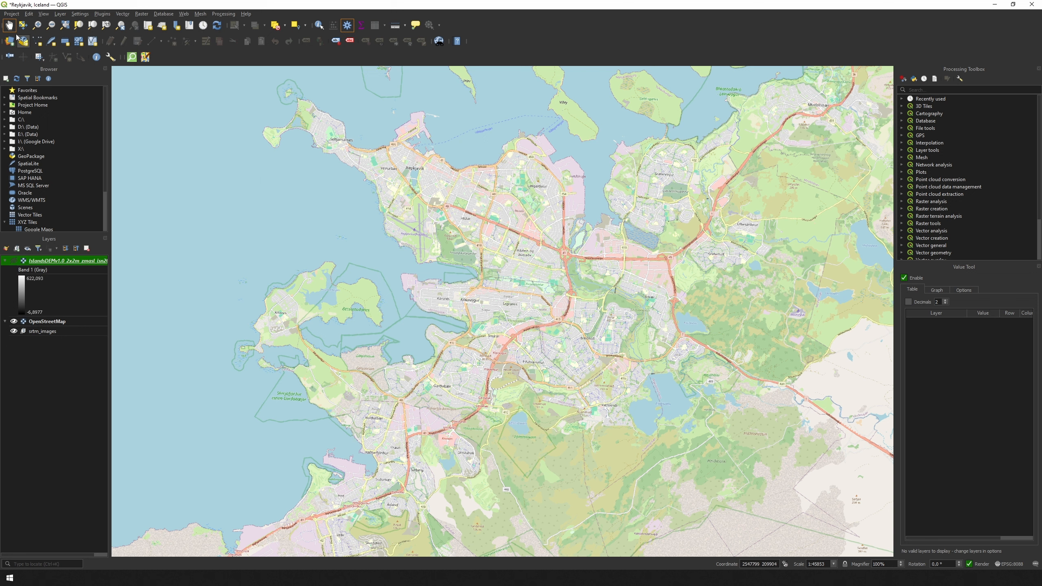
Step: Create a new print layout titled "Cities Skylines 2 - Reykjavik, Iceland"
{"action": "left_click", "coordinate": [12, 13]}
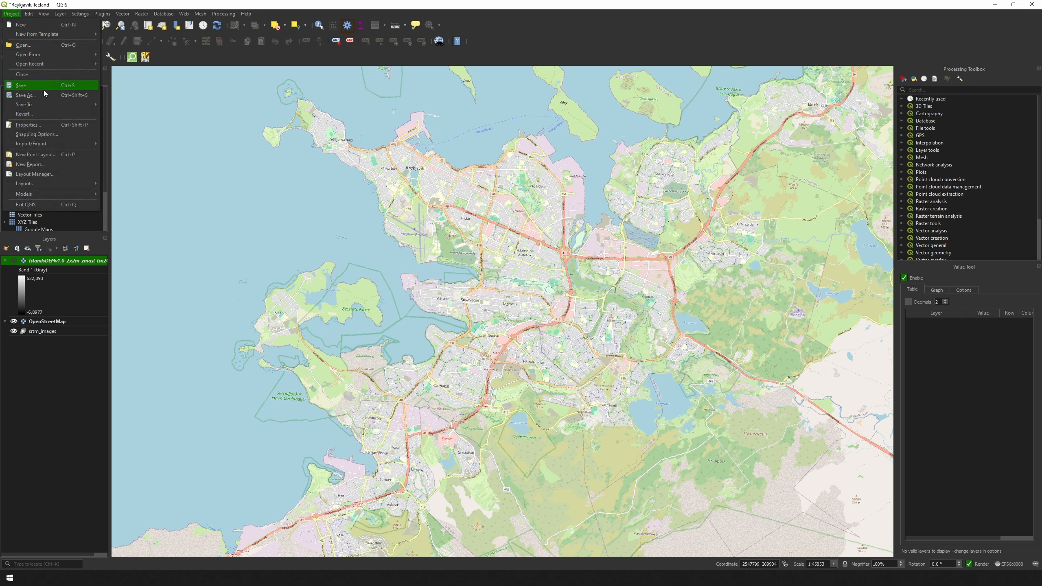
{"action": "left_click", "coordinate": [55, 153]}
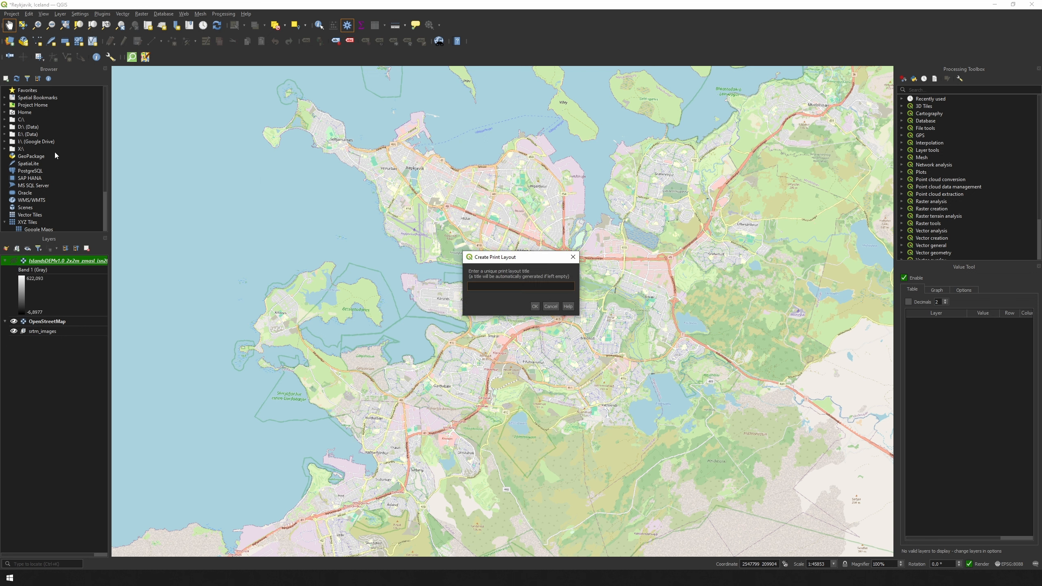
{"action": "type", "text": "Cities Skylines 2 - Reykjavik, Iceland"}
{"action": "left_click", "coordinate": [535, 307]}
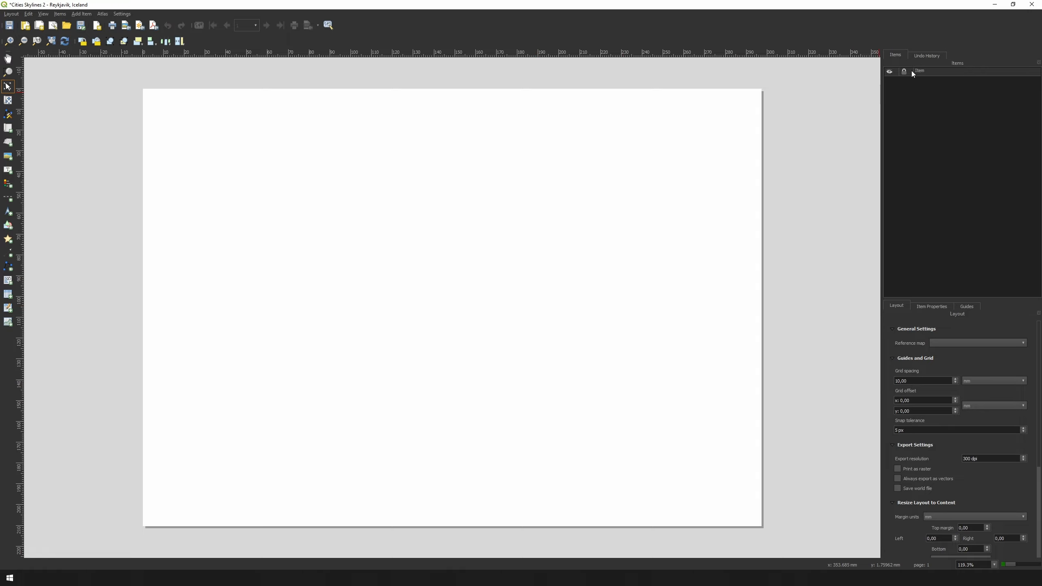
Step: Close the layout window and reopen the "Cities Skylines 2 - Reykjavik, Iceland" layout from the project
{"action": "left_click", "coordinate": [1032, 4]}
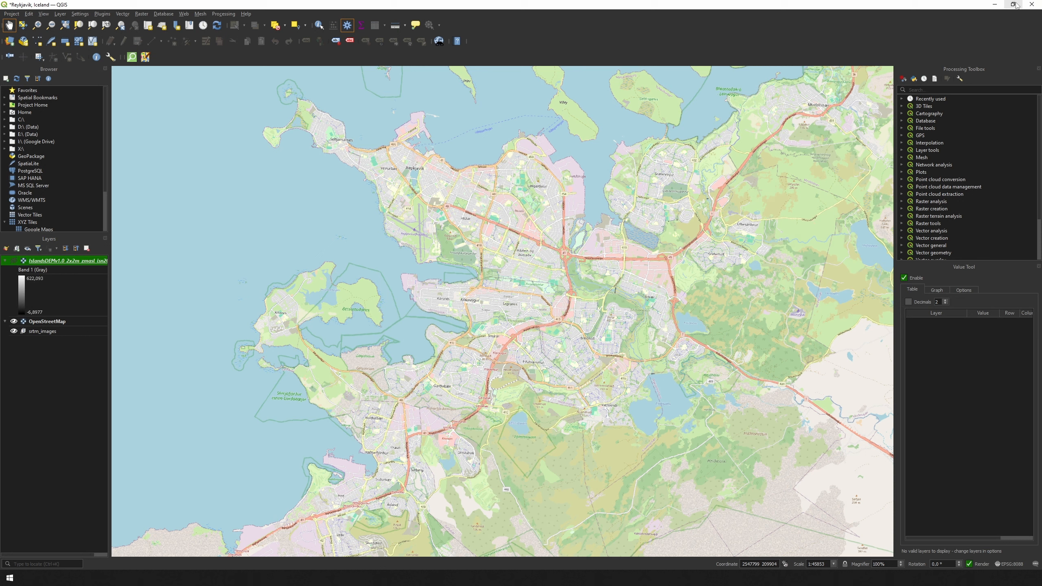
{"action": "left_click", "coordinate": [11, 13]}
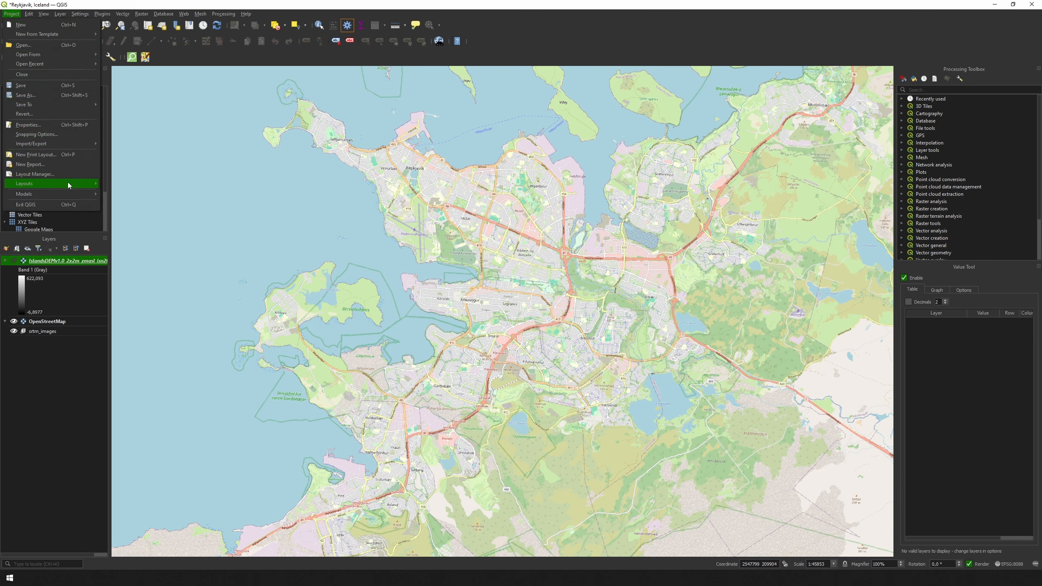
{"action": "mouse_move", "coordinate": [67, 184]}
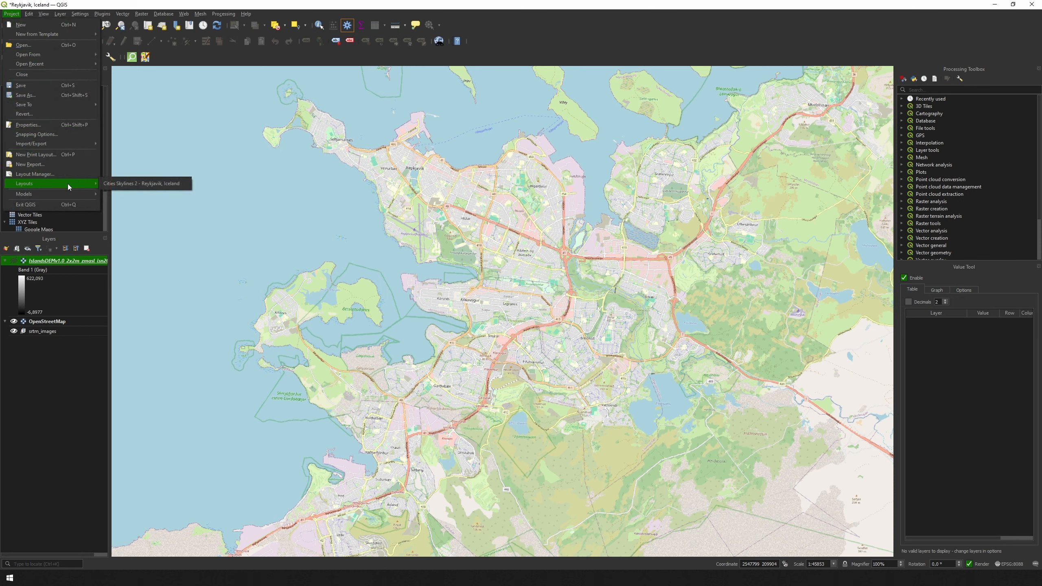
{"action": "left_click", "coordinate": [166, 184]}
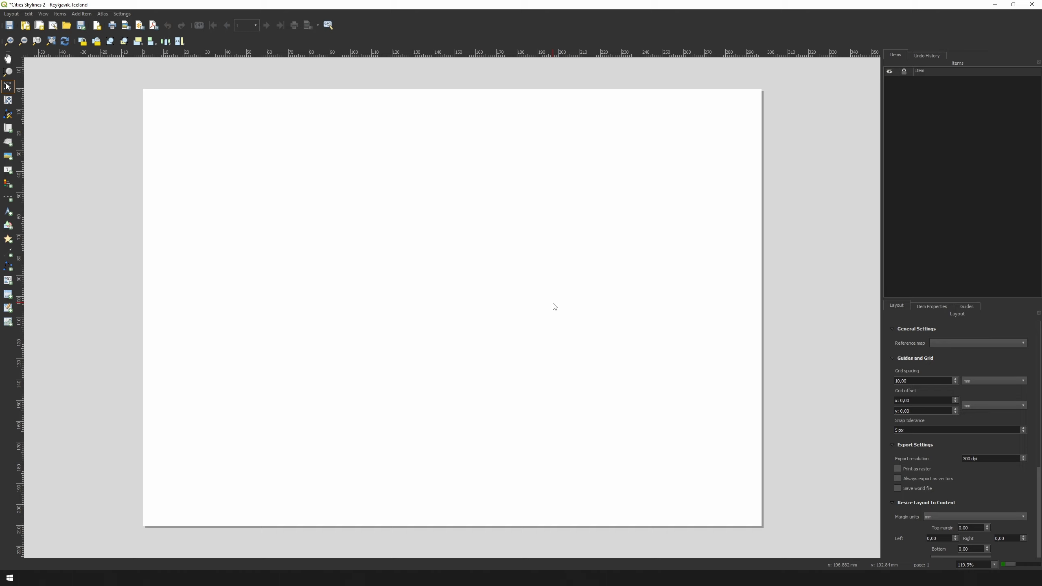
Step: Open the properties of the blank layout page
{"action": "right_click", "coordinate": [554, 306]}
{"action": "left_click", "coordinate": [579, 332]}
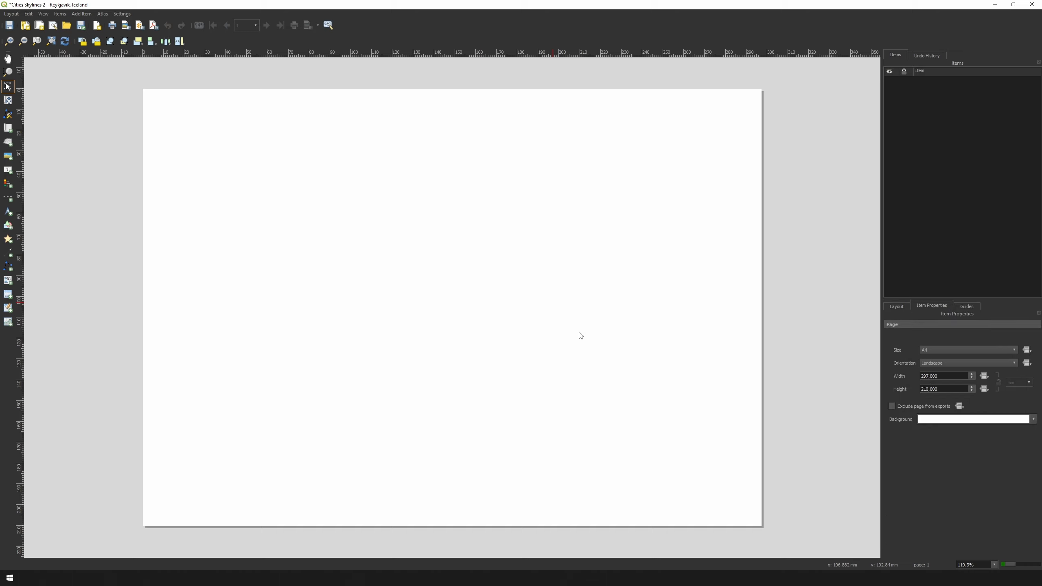
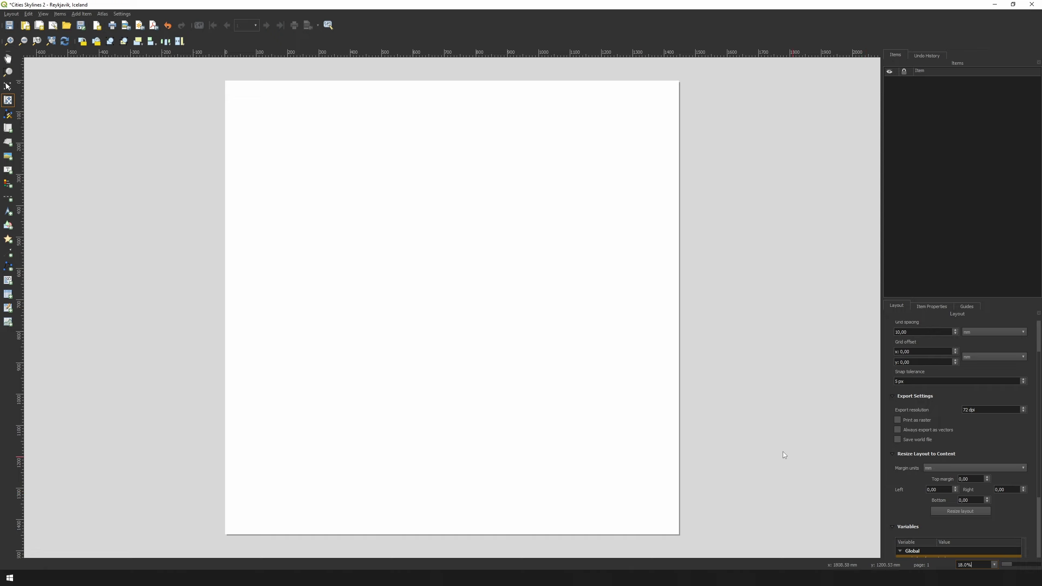
Step: Add a map item covering the entire page, about 1445 by 1445 mm
{"action": "left_click", "coordinate": [6, 129]}
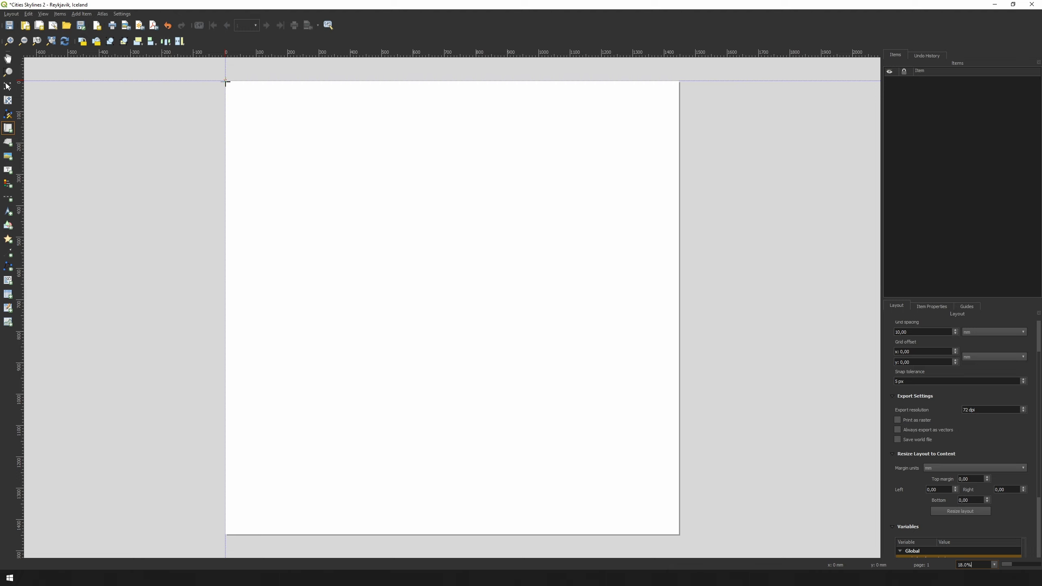
{"action": "left_click_drag", "start_coordinate": [226, 82], "coordinate": [678, 533]}
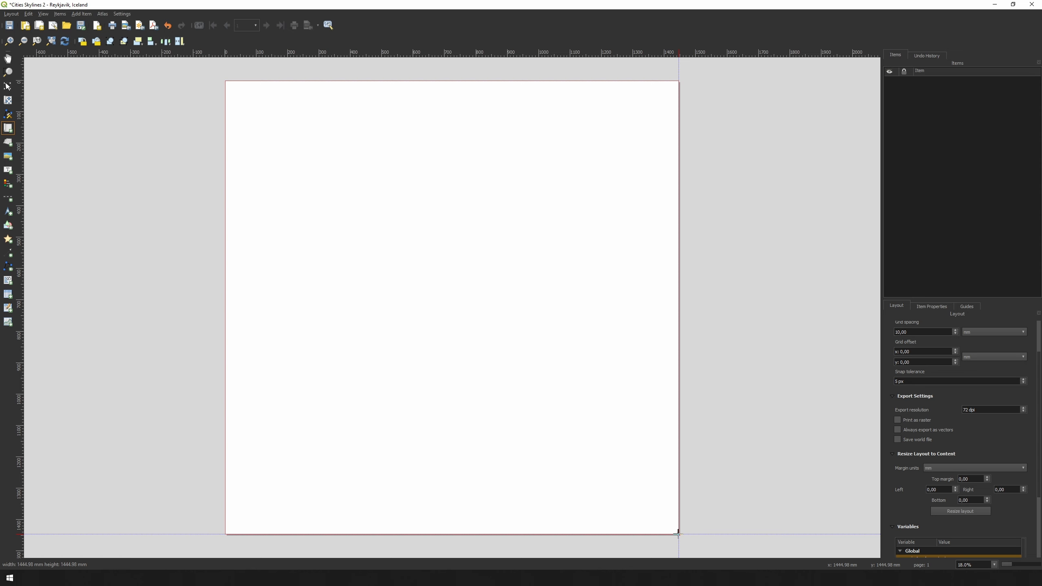
{"action": "left_click_drag", "start_coordinate": [678, 534], "coordinate": [678, 533]}
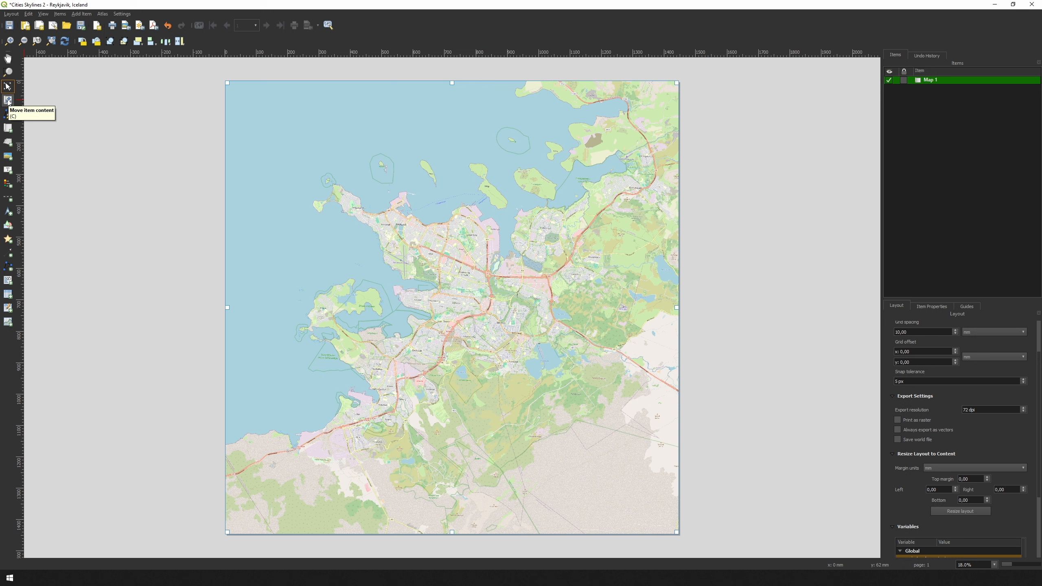
Step: Reposition the map item's content around Reykjavik and adjust its zoom towards the city
{"action": "key", "text": "c"}
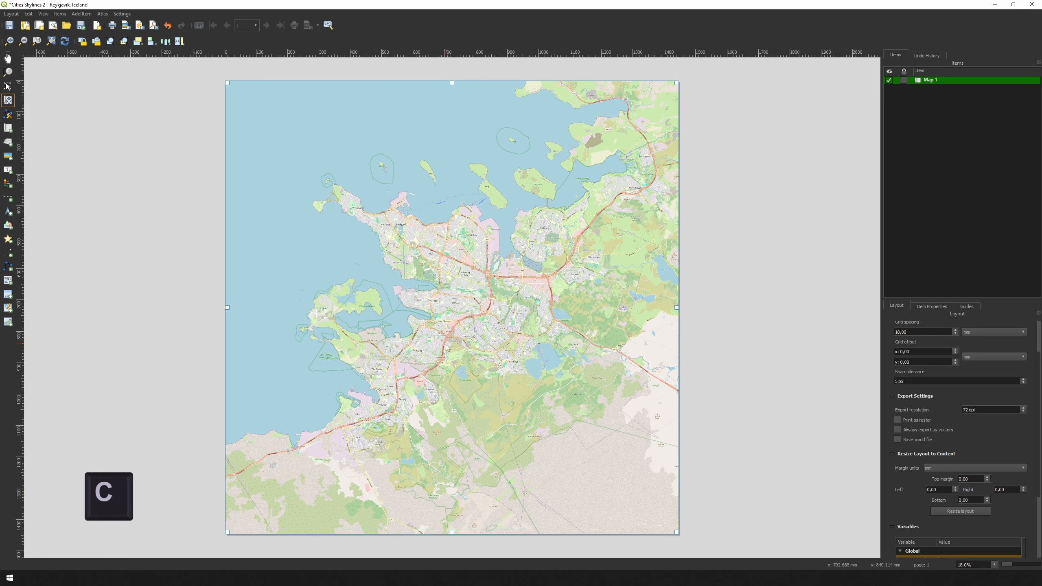
{"action": "left_click_drag", "start_coordinate": [398, 323], "coordinate": [449, 328]}
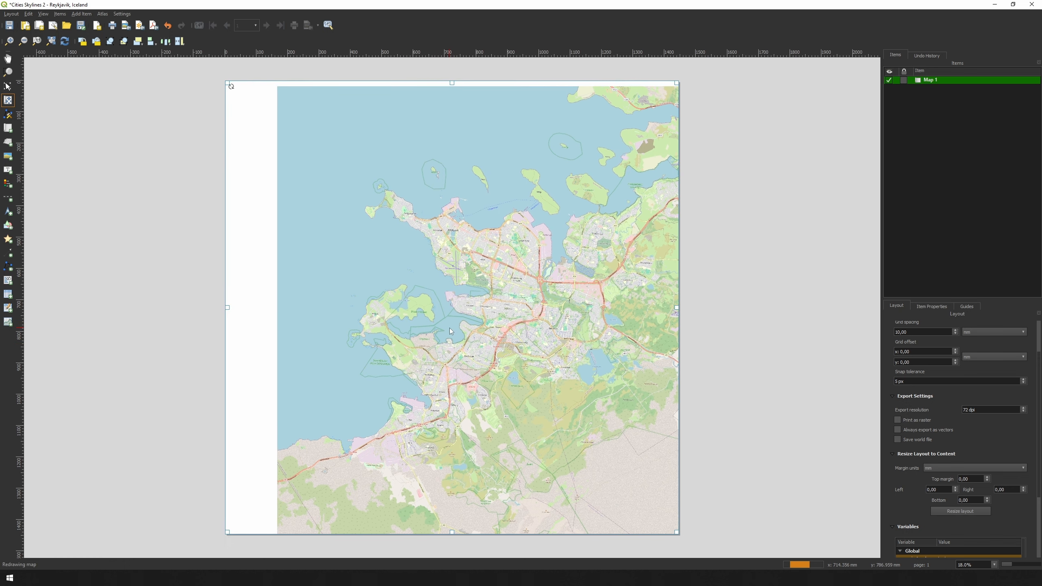
{"action": "left_click_drag", "start_coordinate": [541, 339], "coordinate": [526, 300]}
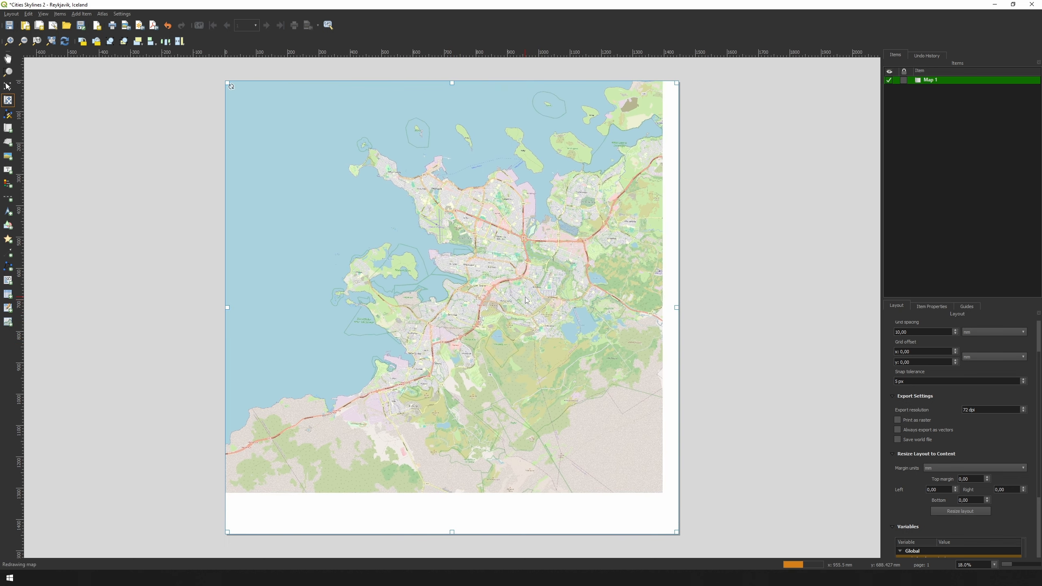
{"action": "left_click_drag", "start_coordinate": [482, 233], "coordinate": [472, 264]}
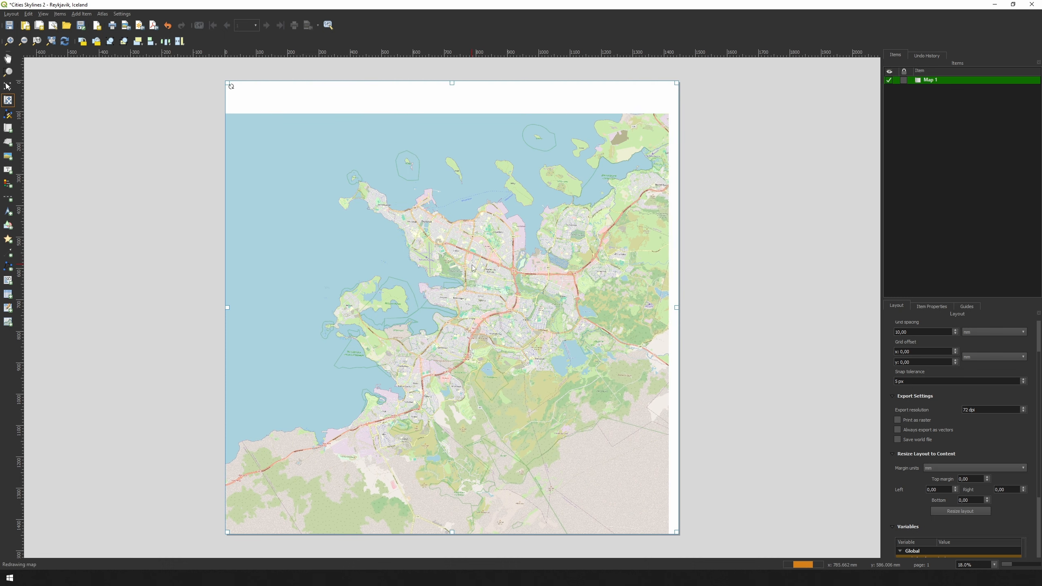
{"action": "left_click", "coordinate": [467, 304]}
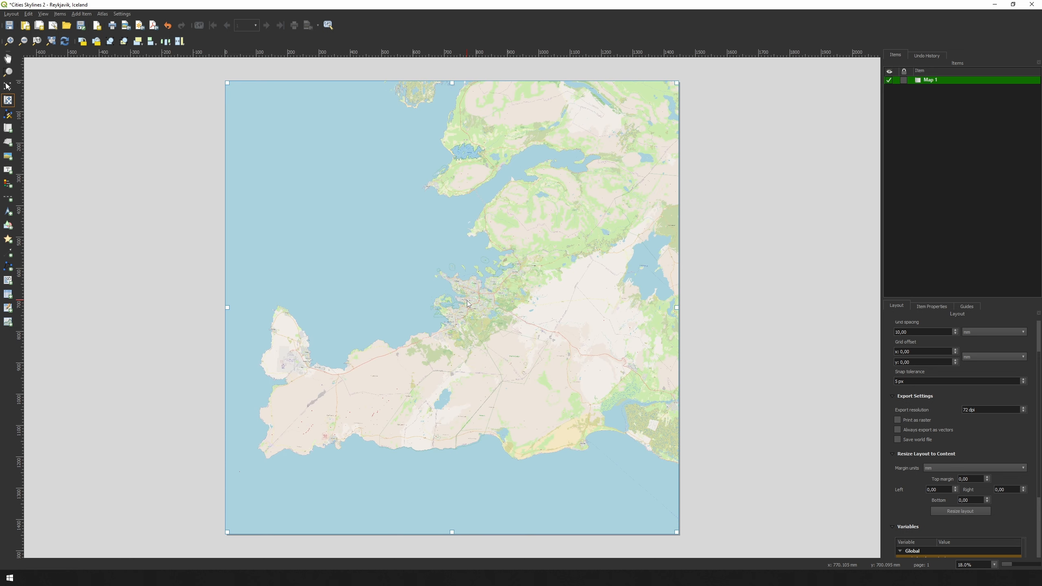
{"action": "scroll", "coordinate": [467, 304], "scroll_direction": "up", "scroll_amount": 1}
{"action": "scroll", "coordinate": [467, 304], "scroll_direction": "up", "scroll_amount": 1}
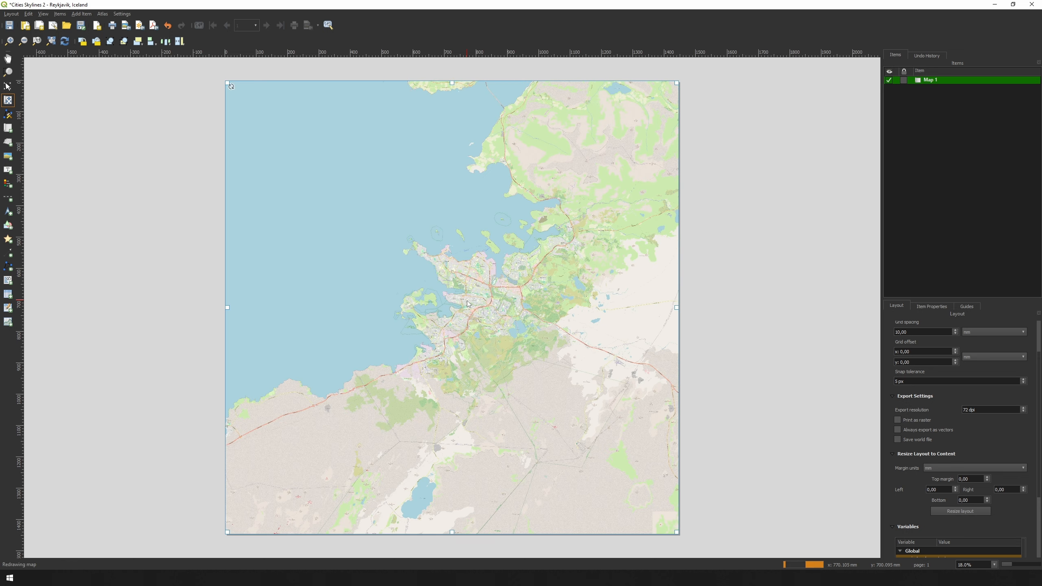
{"action": "scroll", "coordinate": [479, 315], "scroll_direction": "up", "scroll_amount": 1}
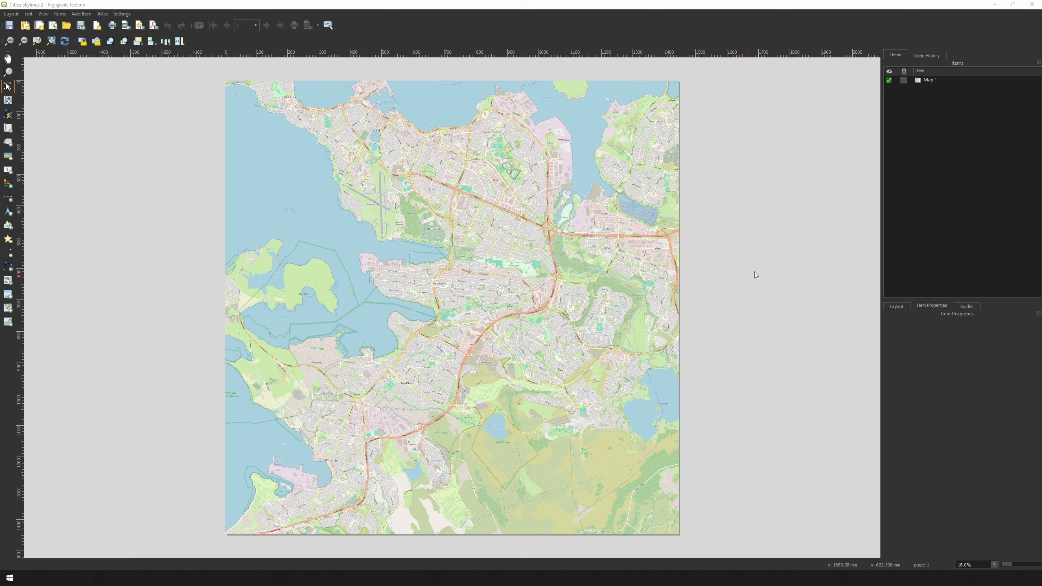
Step: Add a new grid to the Reykjavik map item and look over its grid properties
{"action": "left_click", "coordinate": [931, 80]}
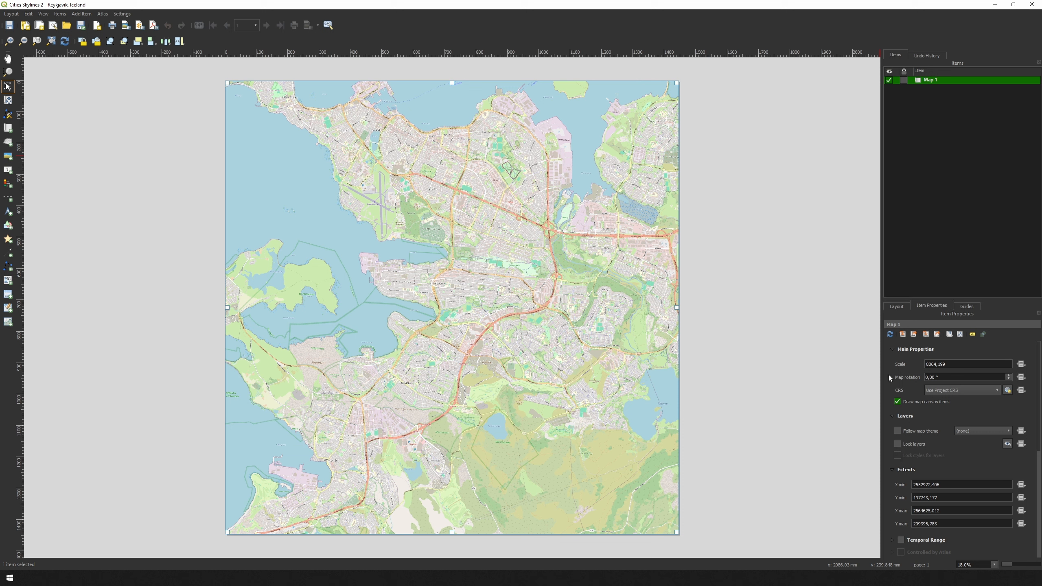
{"action": "scroll", "coordinate": [889, 375], "scroll_direction": "down", "scroll_amount": 3}
{"action": "scroll", "coordinate": [887, 382], "scroll_direction": "down", "scroll_amount": 1}
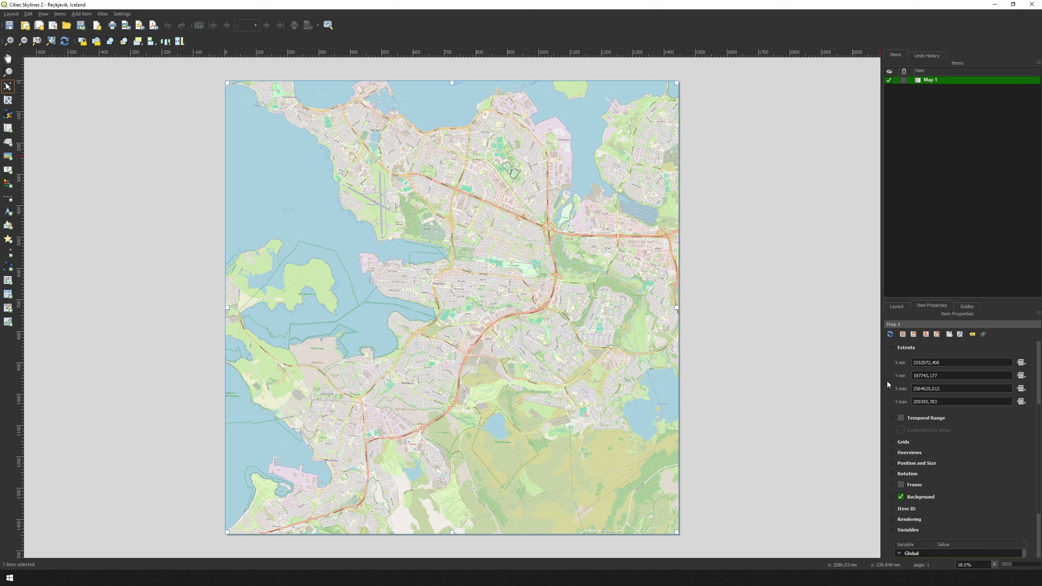
{"action": "left_click", "coordinate": [902, 442]}
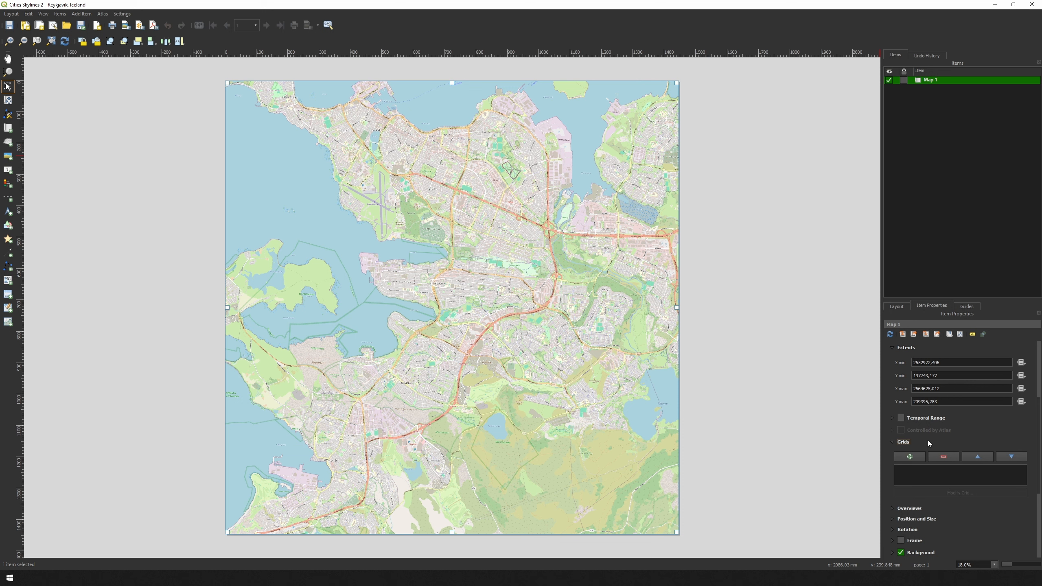
{"action": "left_click", "coordinate": [909, 456]}
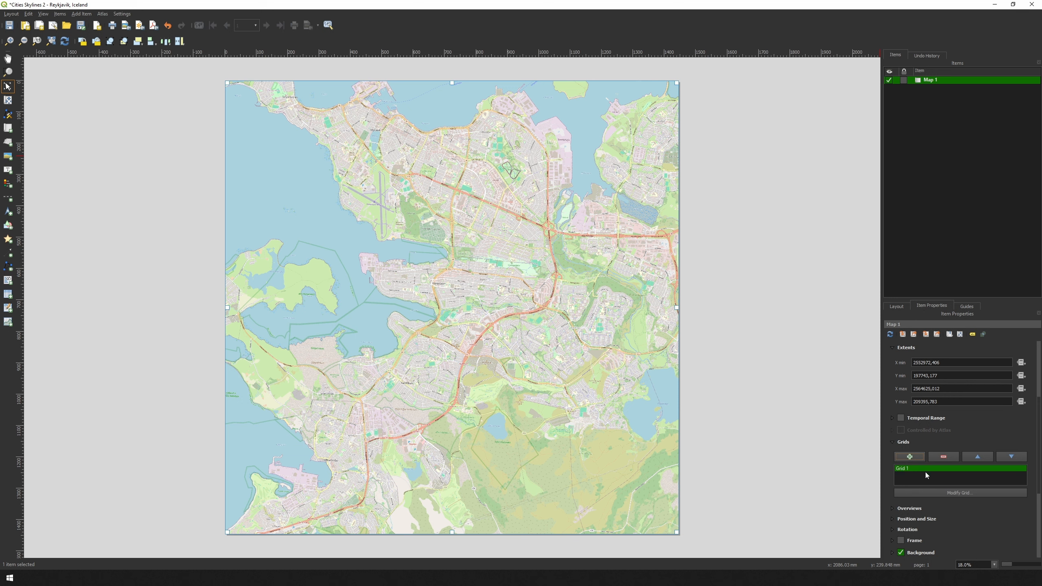
{"action": "left_click", "coordinate": [956, 492]}
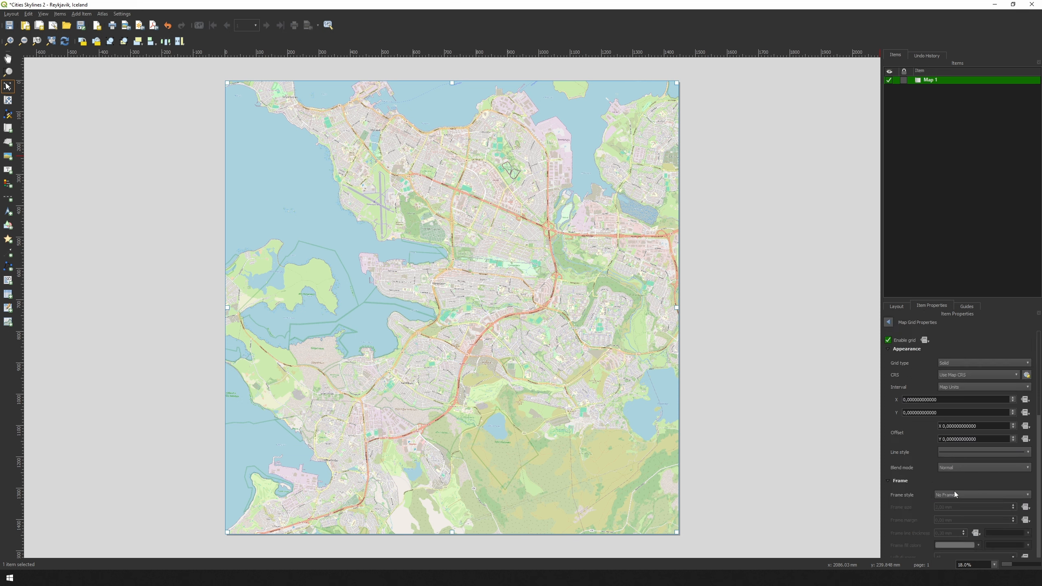
{"action": "left_click", "coordinate": [889, 323]}
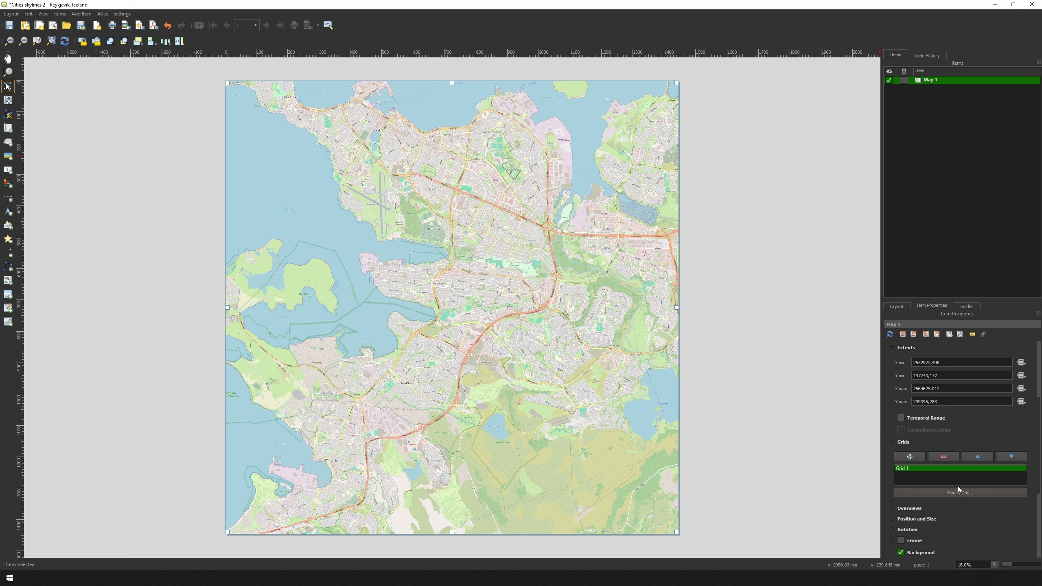
Step: Set the map grid's CRS to the project CRS EPSG:8088 - ISN2016 / Lambert 2016, with its interval in map units
{"action": "left_click", "coordinate": [967, 494]}
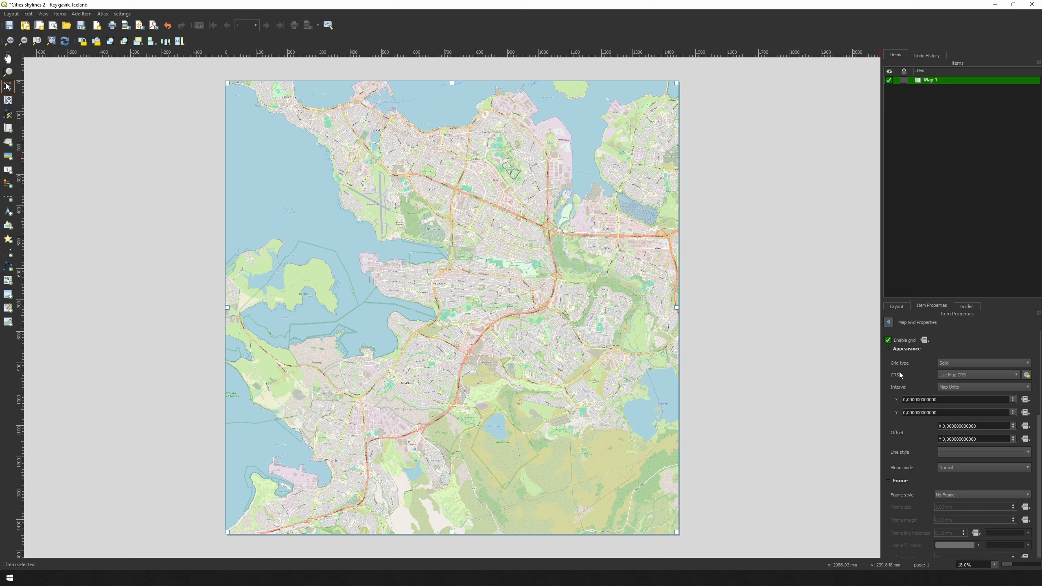
{"action": "left_click", "coordinate": [967, 375]}
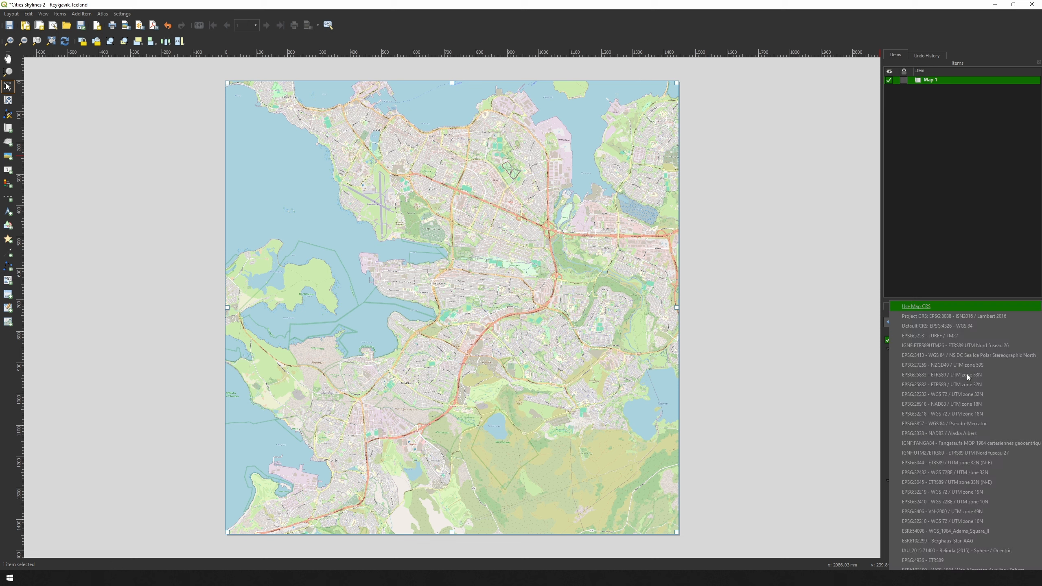
{"action": "left_click", "coordinate": [938, 318]}
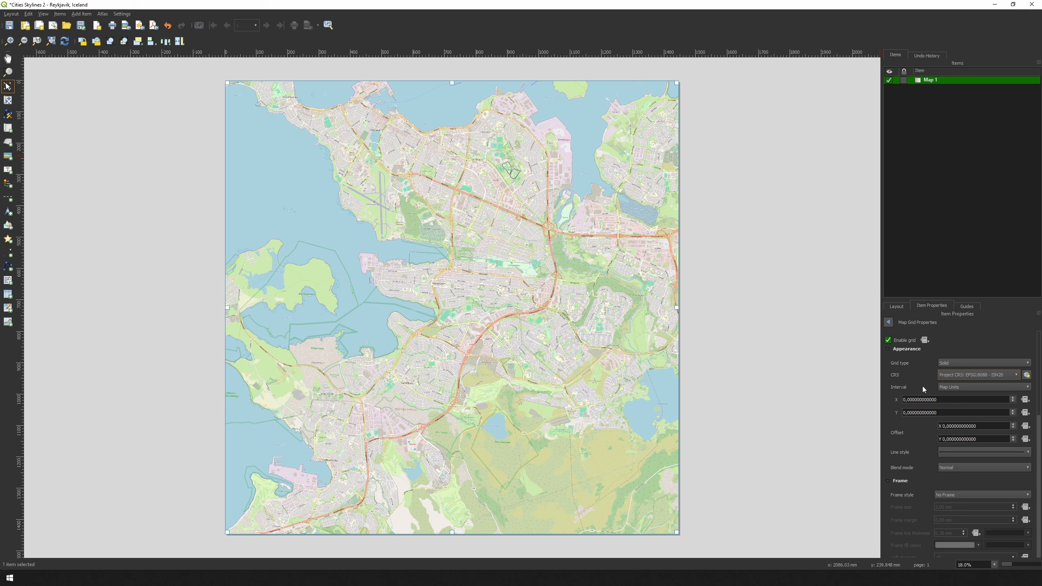
{"action": "left_click", "coordinate": [960, 387]}
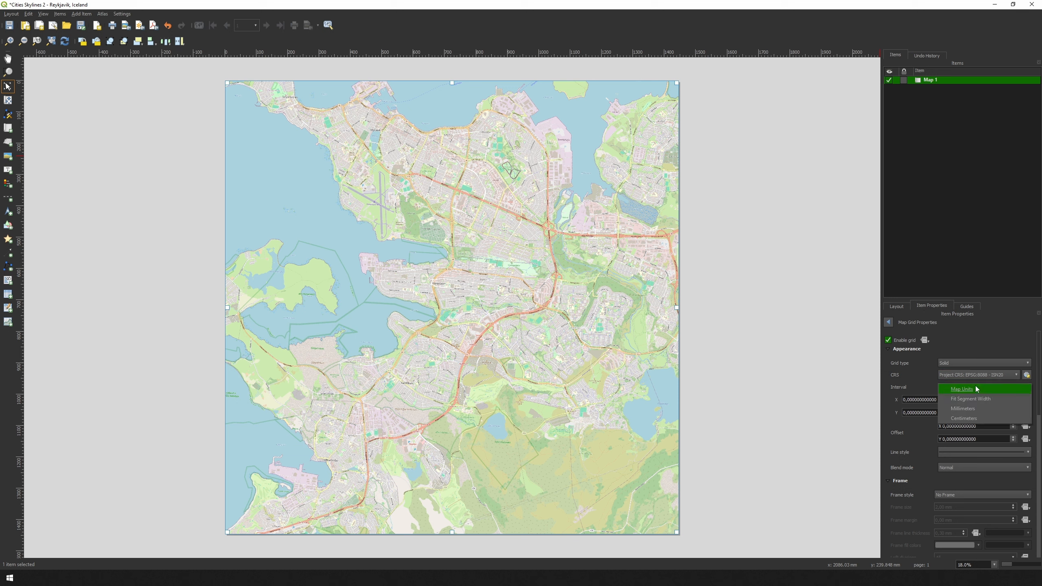
{"action": "left_click", "coordinate": [976, 388]}
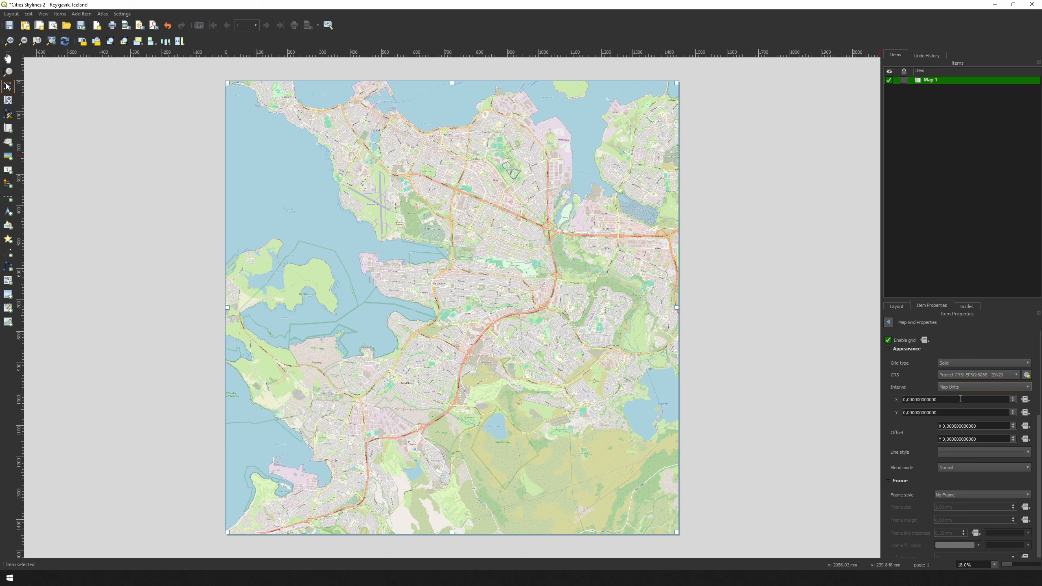
Step: Set the grid's X and Y intervals to 623,304 map units and return to the map item's main properties
{"action": "left_click_drag", "start_coordinate": [960, 399], "coordinate": [878, 402]}
{"action": "type", "text": "623,304"}
{"action": "key", "text": "Tab"}
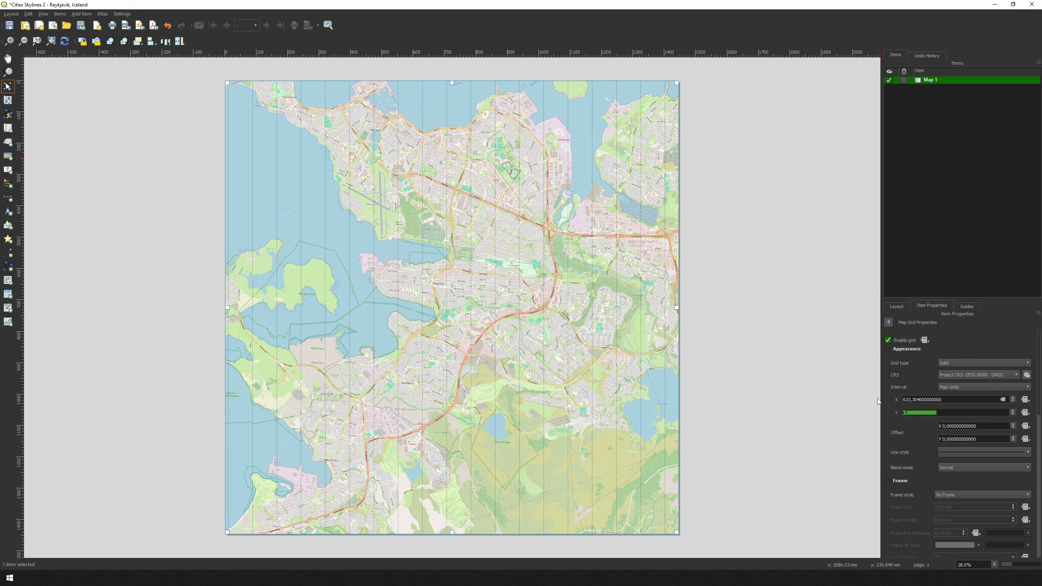
{"action": "type", "text": "623,304"}
{"action": "key", "text": "Return"}
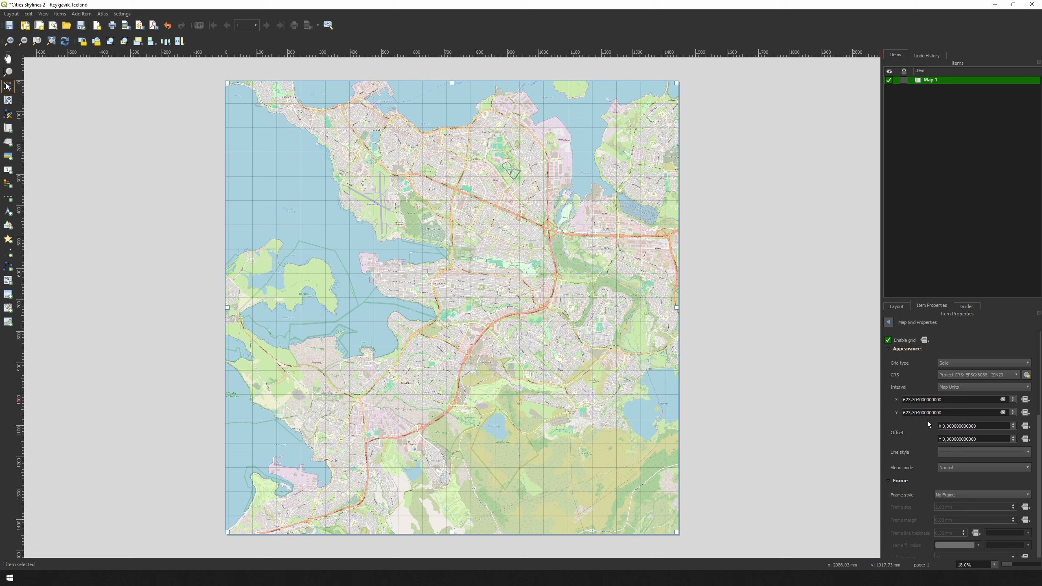
{"action": "left_click", "coordinate": [888, 323]}
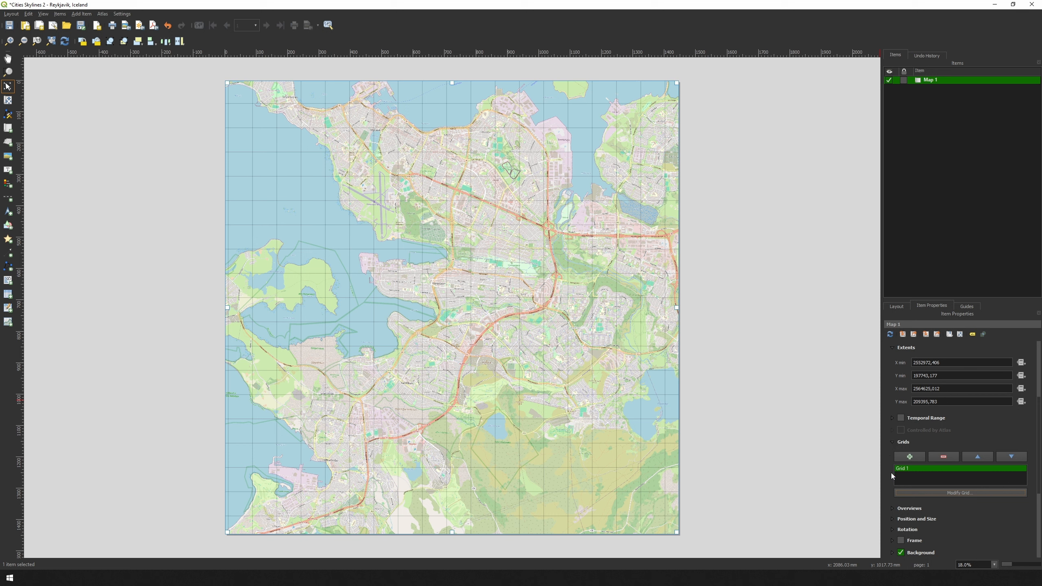
{"action": "scroll", "coordinate": [891, 445], "scroll_direction": "up", "scroll_amount": 3}
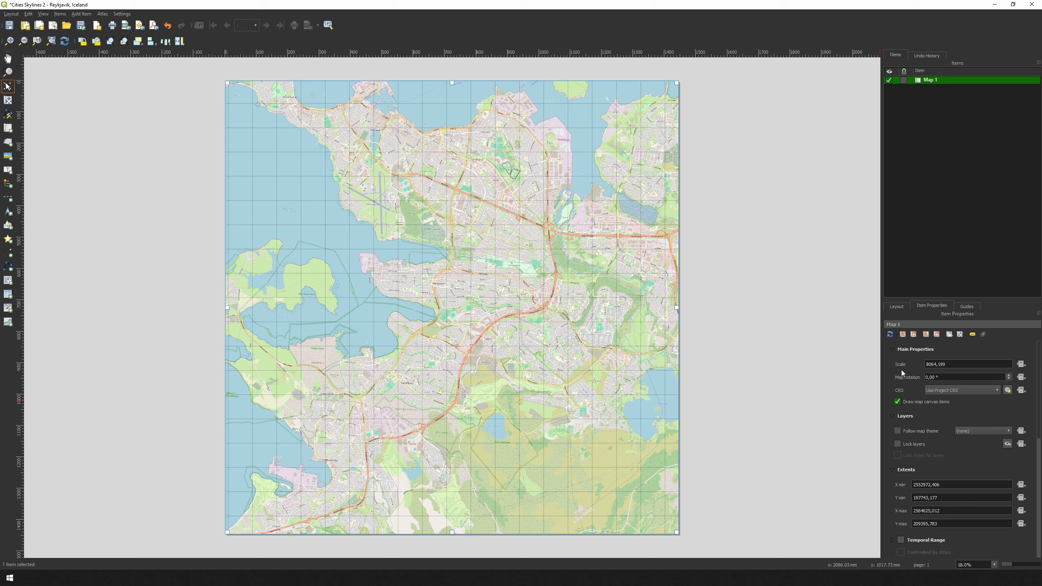
Step: Add a horizontal guide at 1536 px on page 1
{"action": "left_click", "coordinate": [969, 306]}
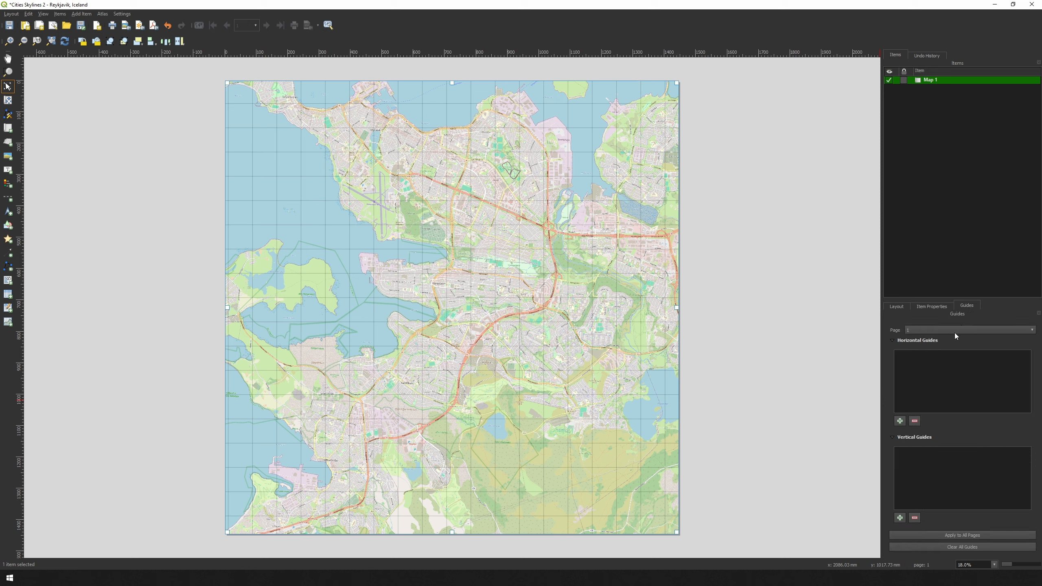
{"action": "left_click", "coordinate": [899, 421]}
{"action": "double_click", "coordinate": [908, 355]}
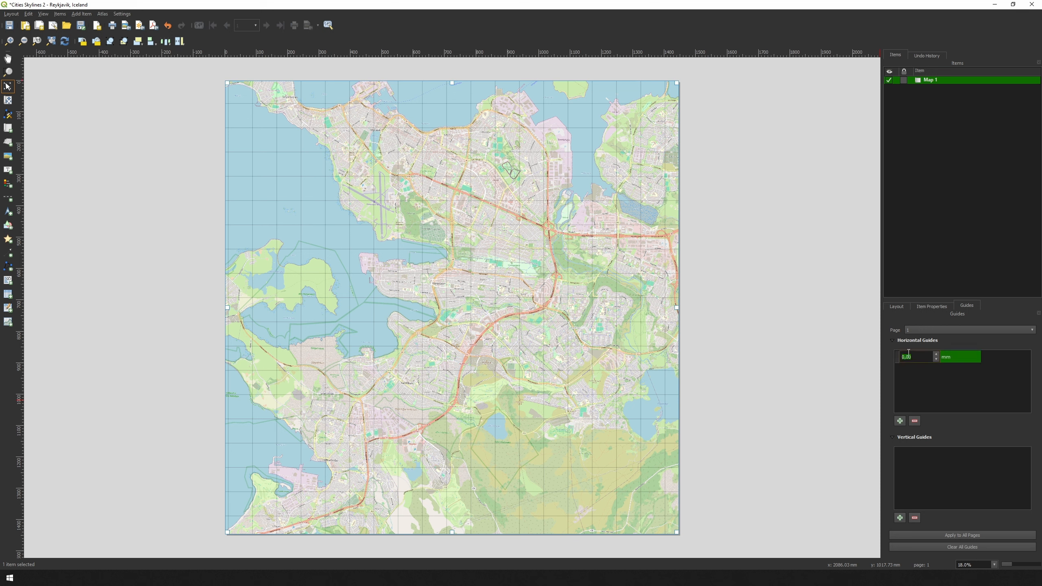
{"action": "type", "text": "153"}
{"action": "key", "text": "Return"}
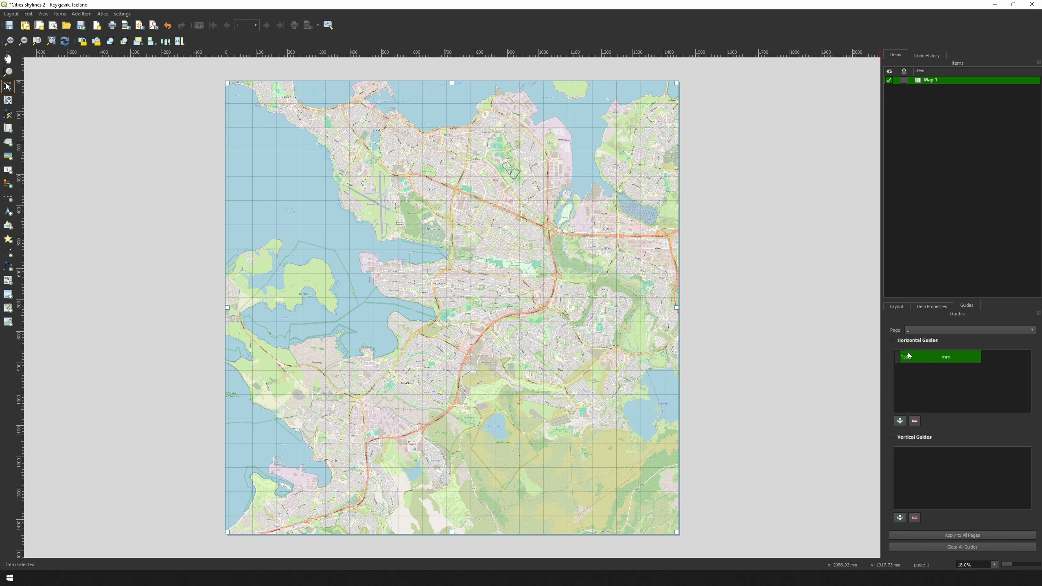
{"action": "left_click", "coordinate": [975, 356]}
{"action": "left_click", "coordinate": [962, 425]}
Step: Add a vertical guide at 1536 px on page 1
{"action": "left_click", "coordinate": [899, 518]}
{"action": "double_click", "coordinate": [915, 454]}
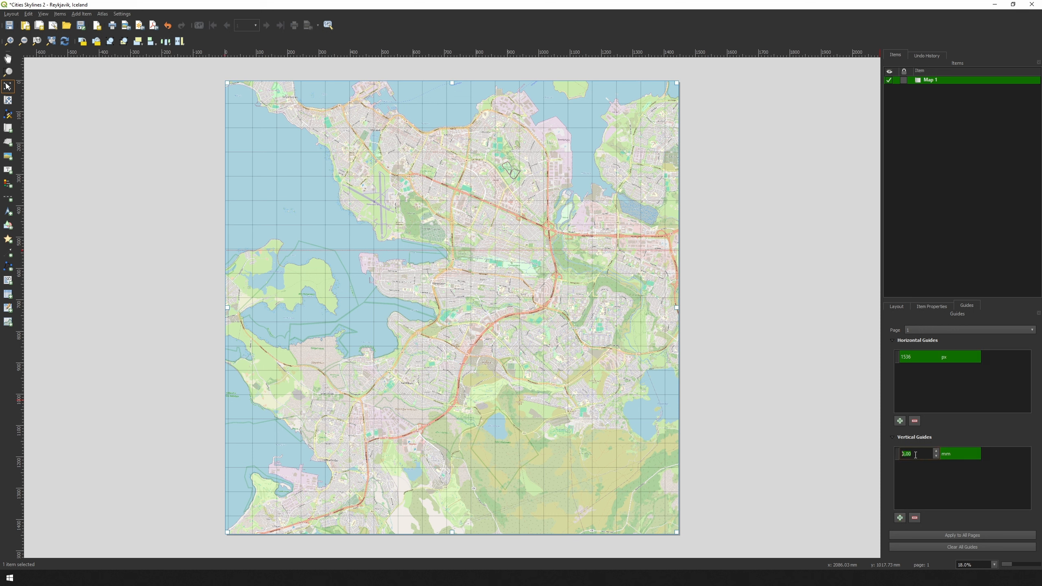
{"action": "type", "text": "1536"}
{"action": "key", "text": "Return"}
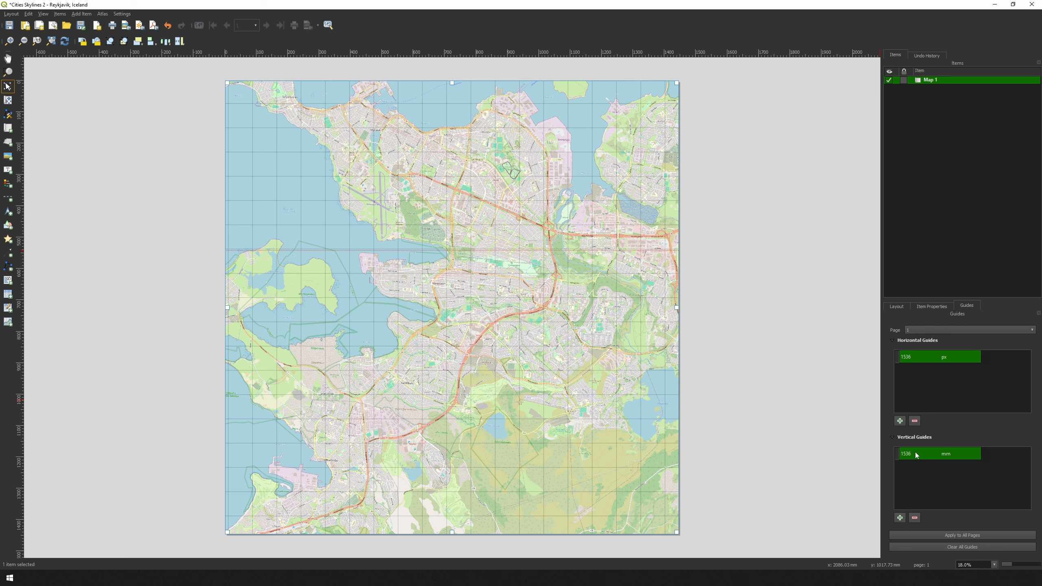
{"action": "left_click", "coordinate": [977, 453]}
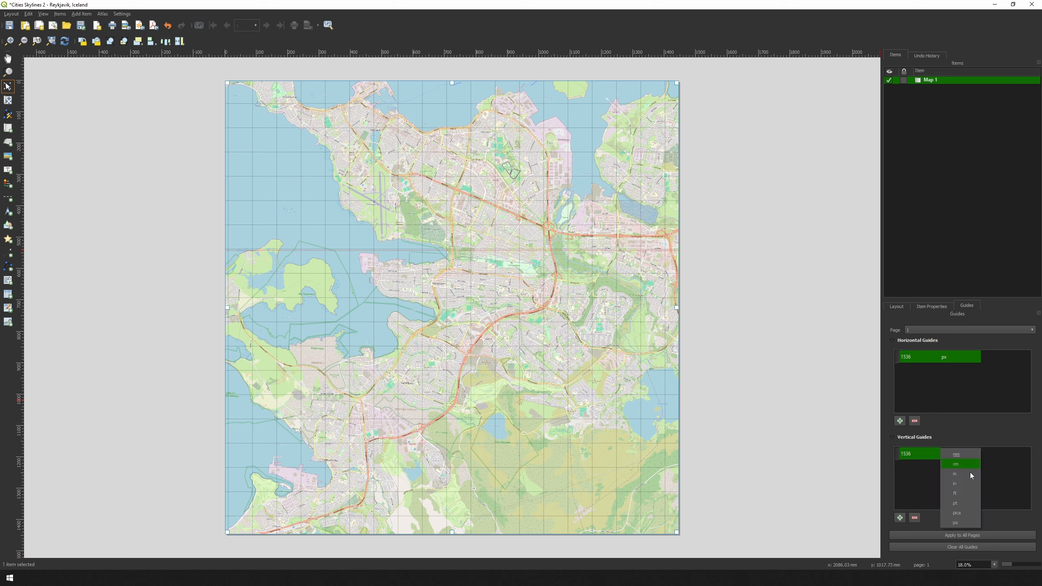
{"action": "left_click", "coordinate": [957, 523]}
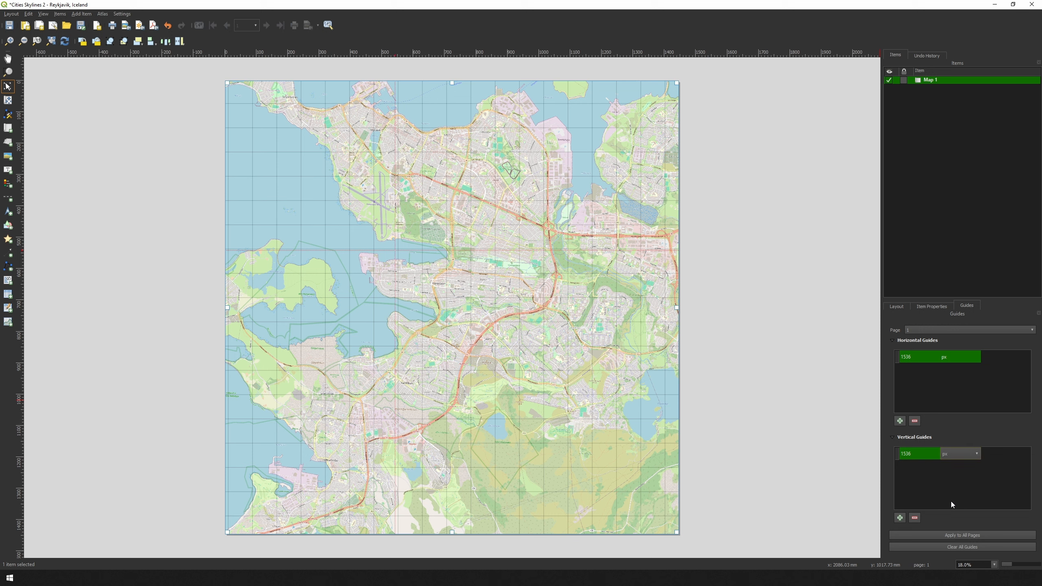
Step: Add a second horizontal guide at 2560 px on page 1
{"action": "left_click", "coordinate": [900, 422]}
{"action": "double_click", "coordinate": [915, 356]}
{"action": "type", "text": "2560"}
{"action": "key", "text": "Return"}
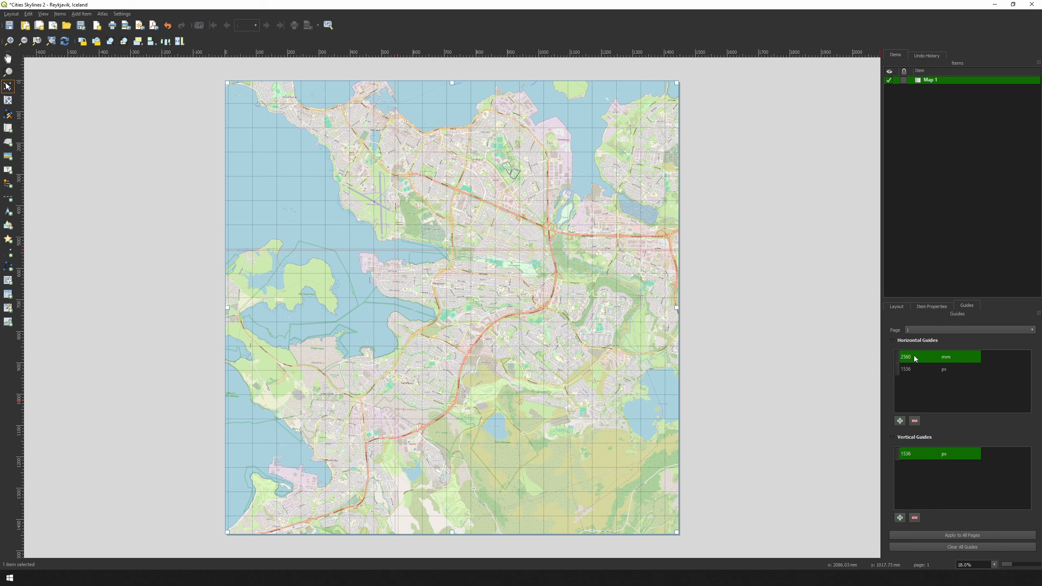
{"action": "left_click", "coordinate": [976, 357]}
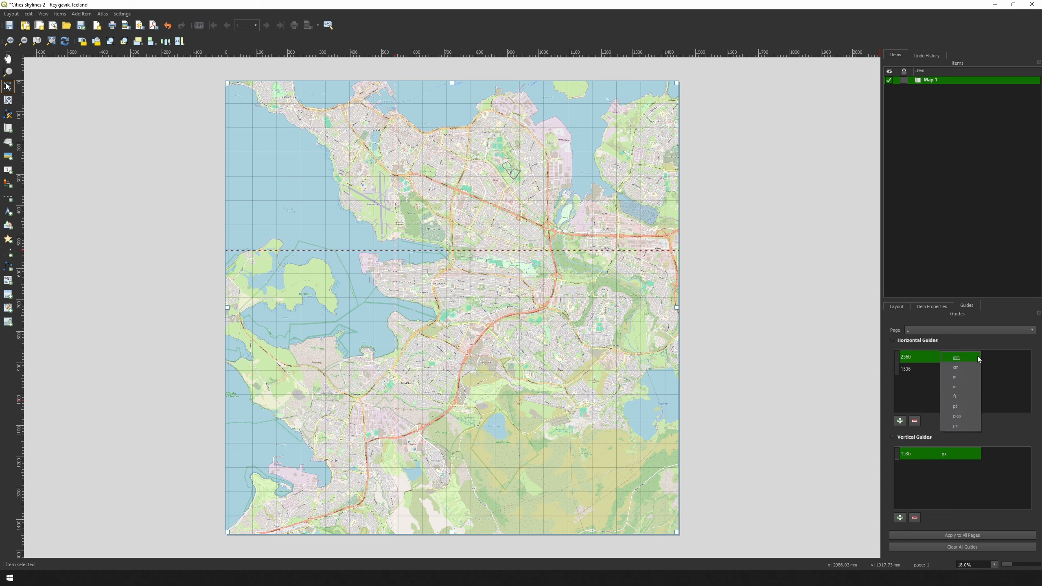
{"action": "left_click", "coordinate": [959, 425]}
Step: Add a second vertical guide at 2560 px on page 1, and check the guides by briefly hiding Map 1
{"action": "left_click", "coordinate": [902, 518]}
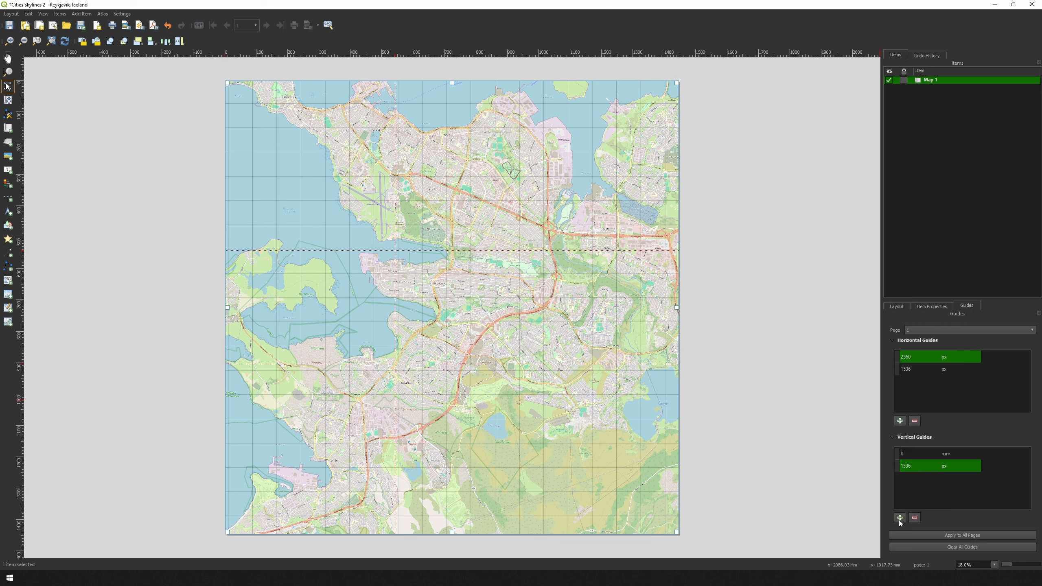
{"action": "double_click", "coordinate": [917, 453]}
{"action": "type", "text": "2560"}
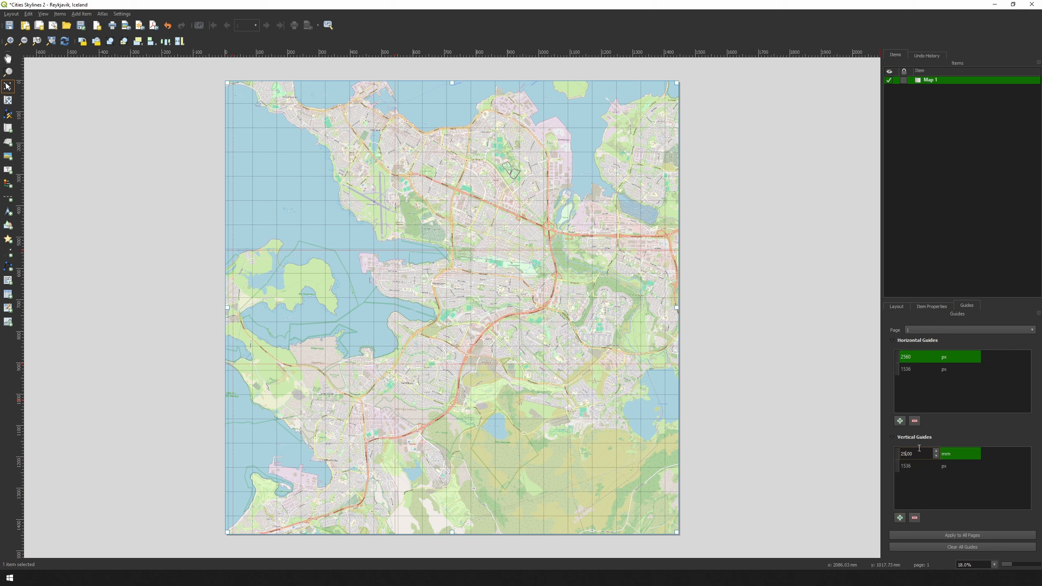
{"action": "left_click", "coordinate": [976, 454]}
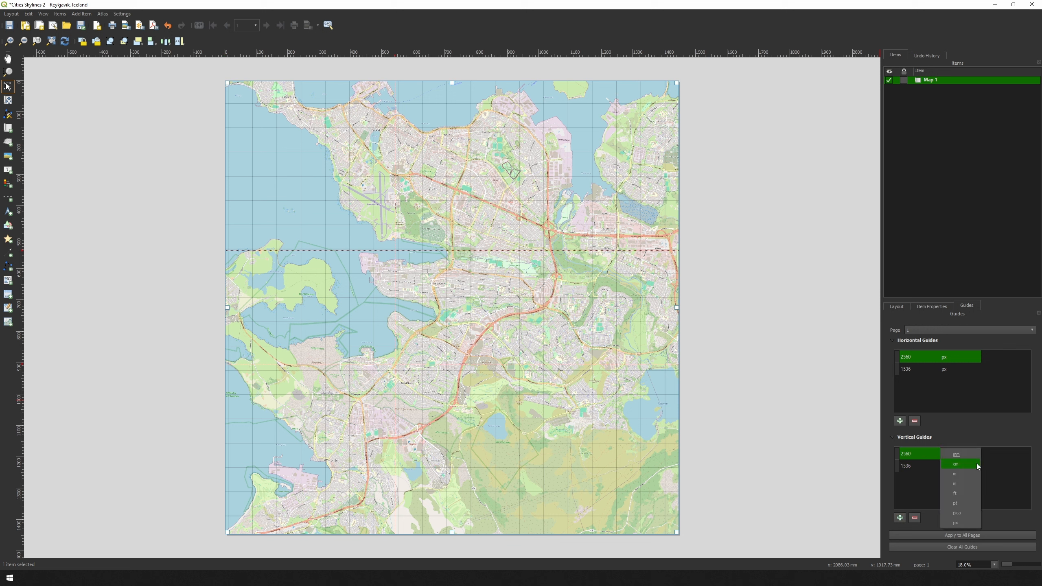
{"action": "left_click", "coordinate": [967, 523]}
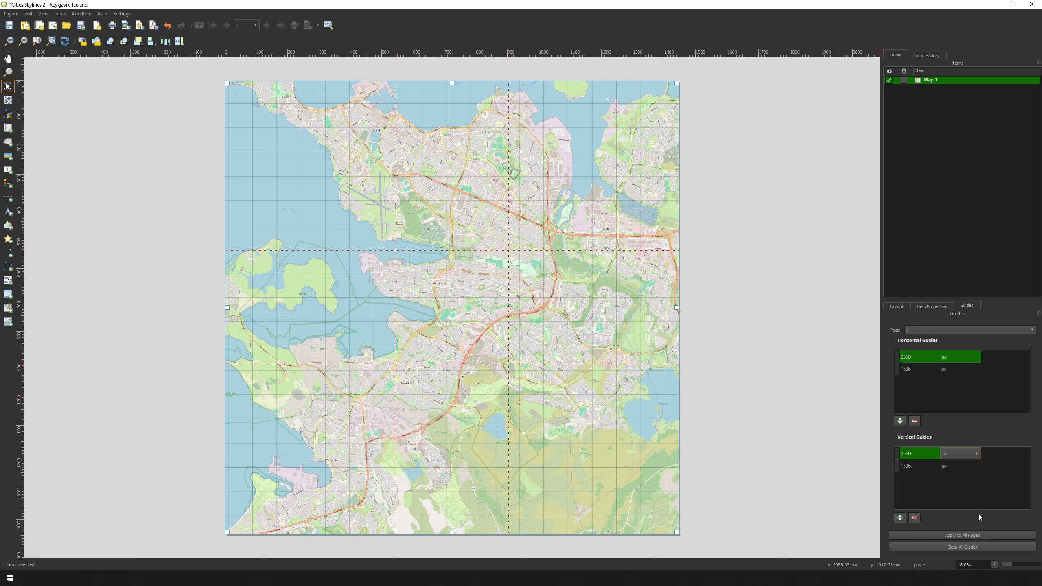
{"action": "left_click", "coordinate": [889, 81]}
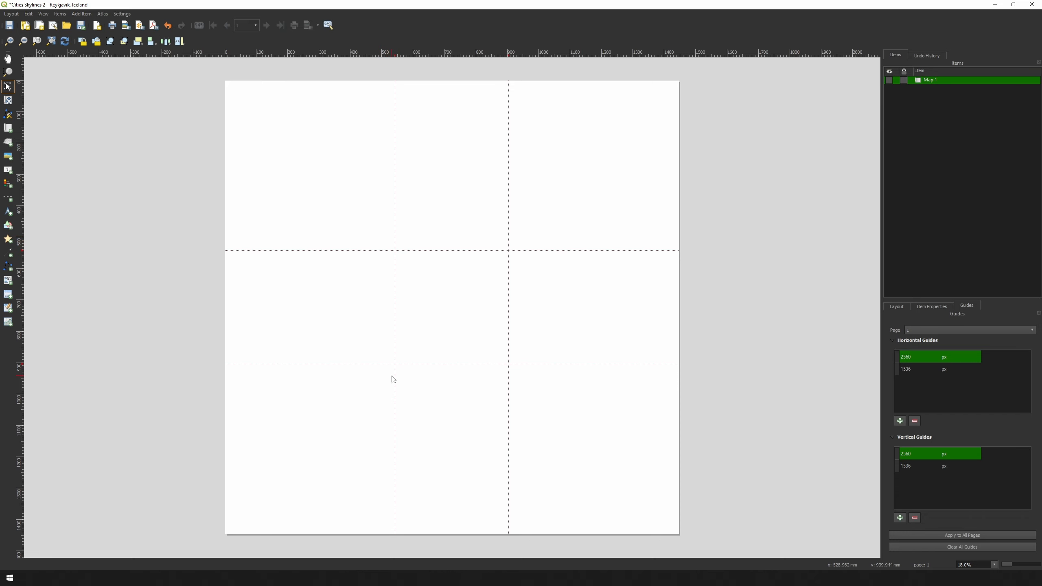
{"action": "left_click", "coordinate": [889, 81]}
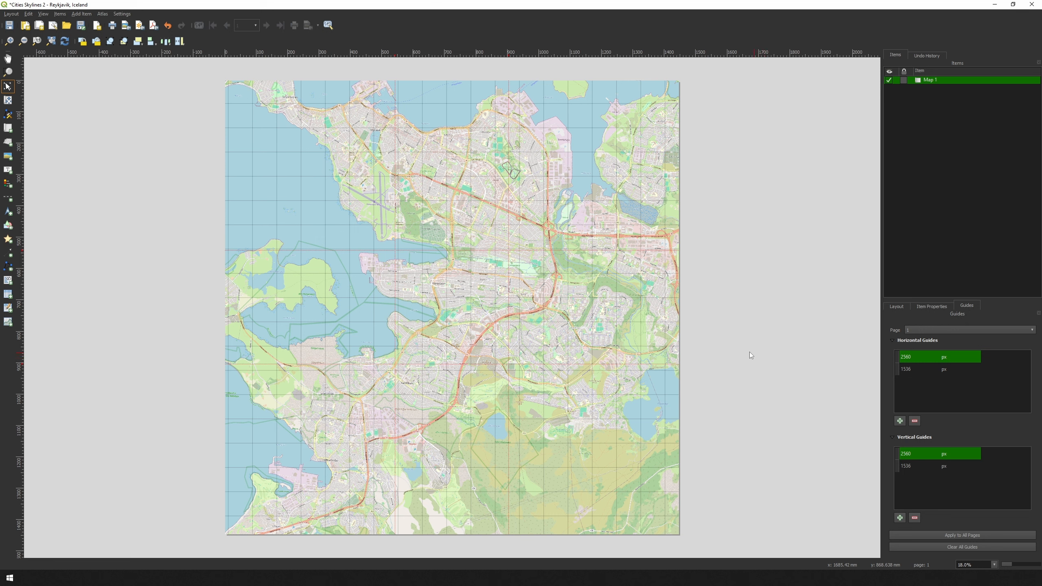
Step: Place a scale bar for Map 1 at the left edge of the map and open its item properties
{"action": "left_click", "coordinate": [9, 197]}
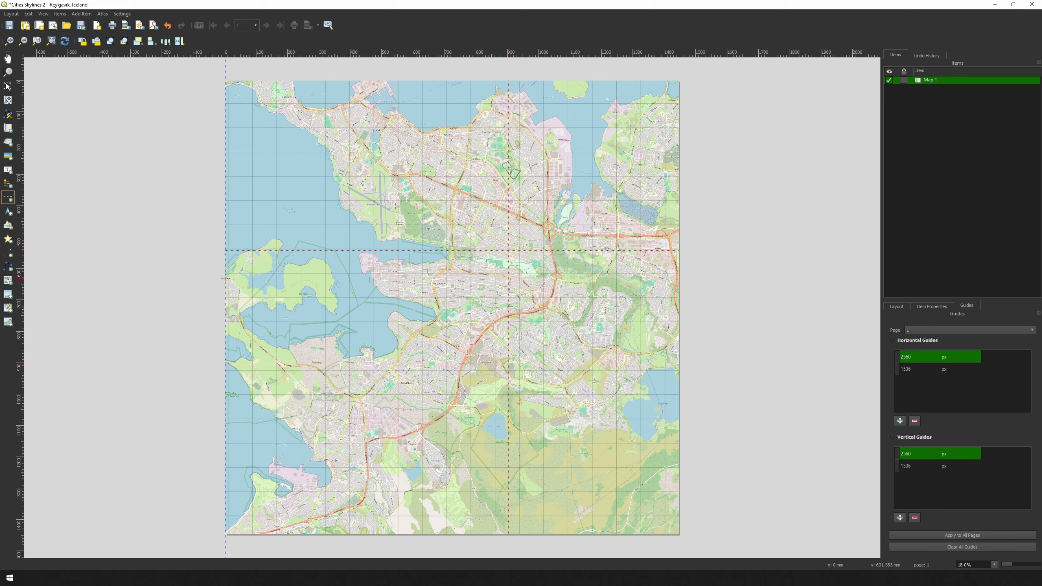
{"action": "left_click_drag", "start_coordinate": [226, 279], "coordinate": [284, 284]}
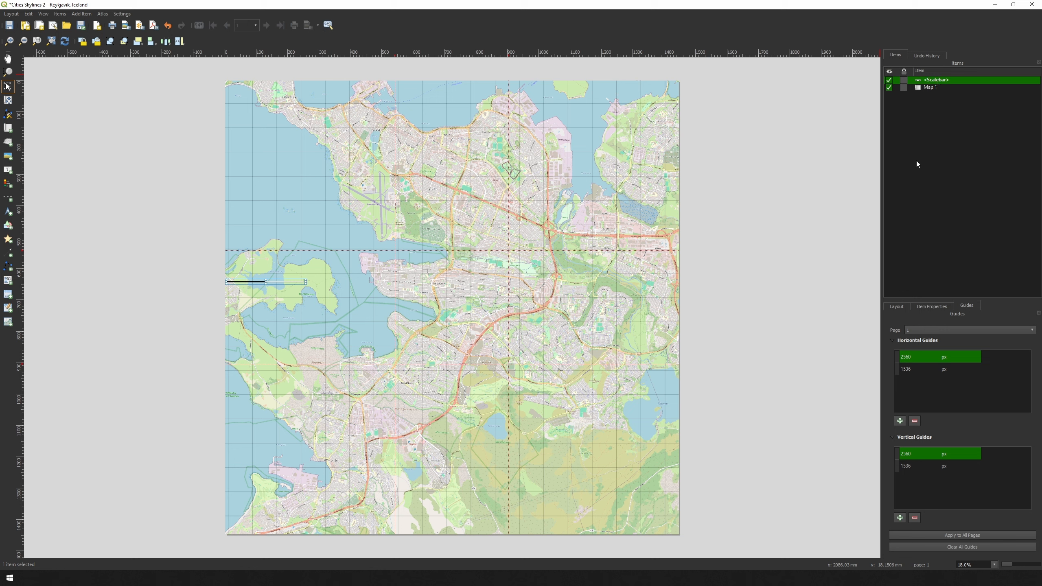
{"action": "left_click", "coordinate": [932, 308]}
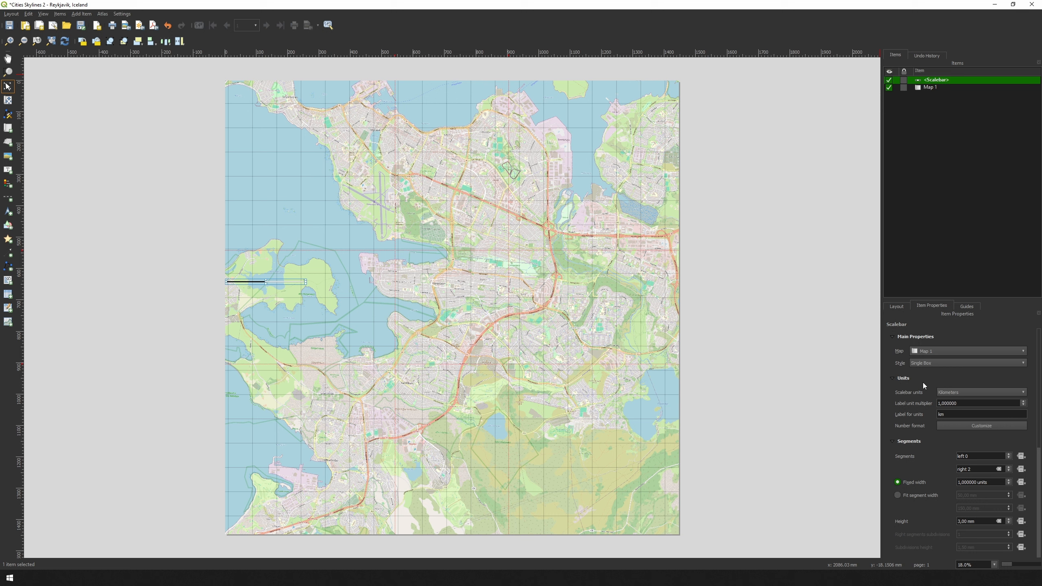
Step: Set the width of the scale bar's line style to 1 mm and return to its main properties
{"action": "scroll", "coordinate": [903, 440], "scroll_direction": "down", "scroll_amount": 3}
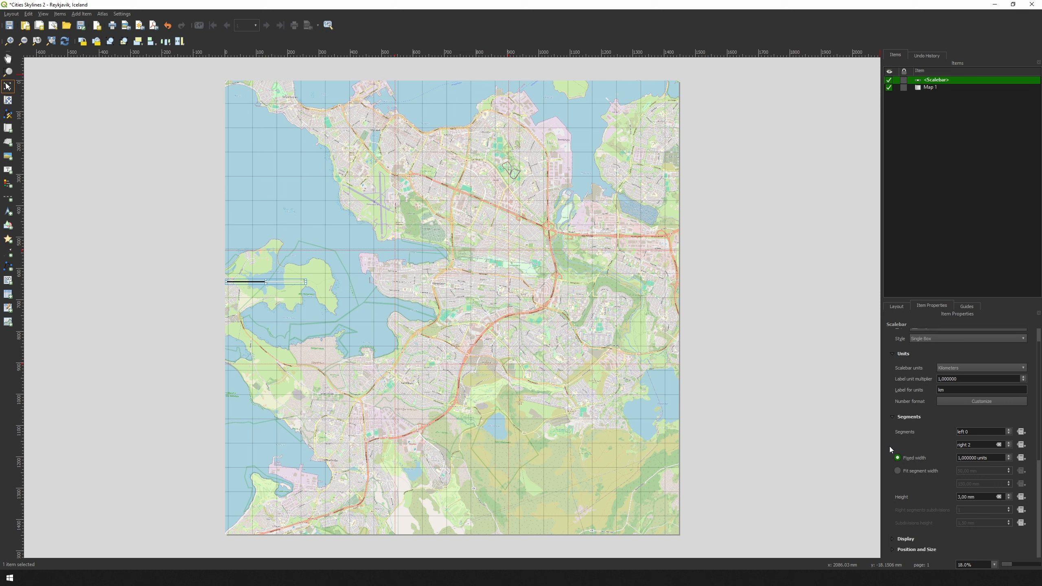
{"action": "left_click", "coordinate": [893, 490]}
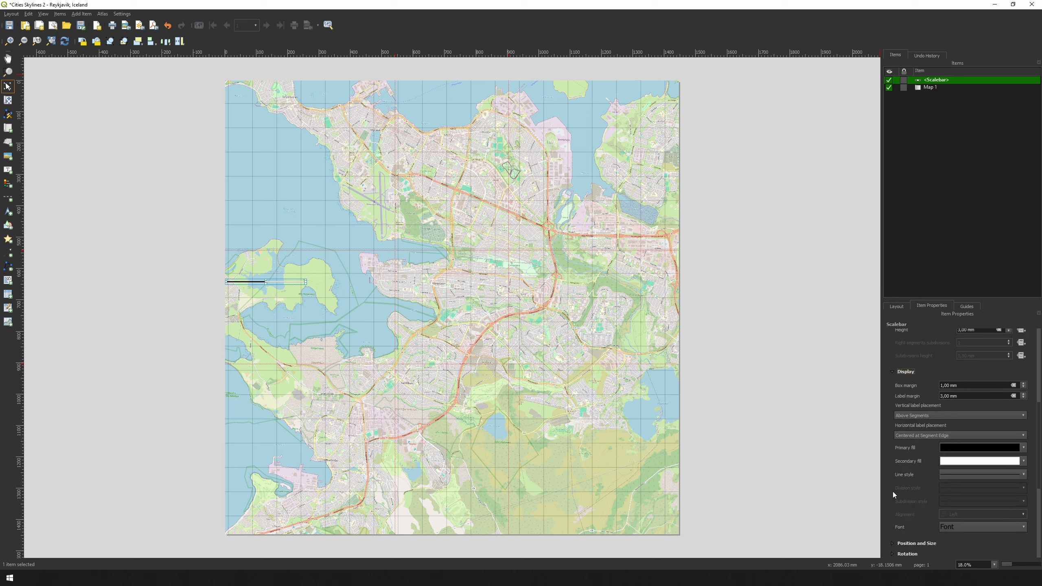
{"action": "left_click", "coordinate": [964, 474]}
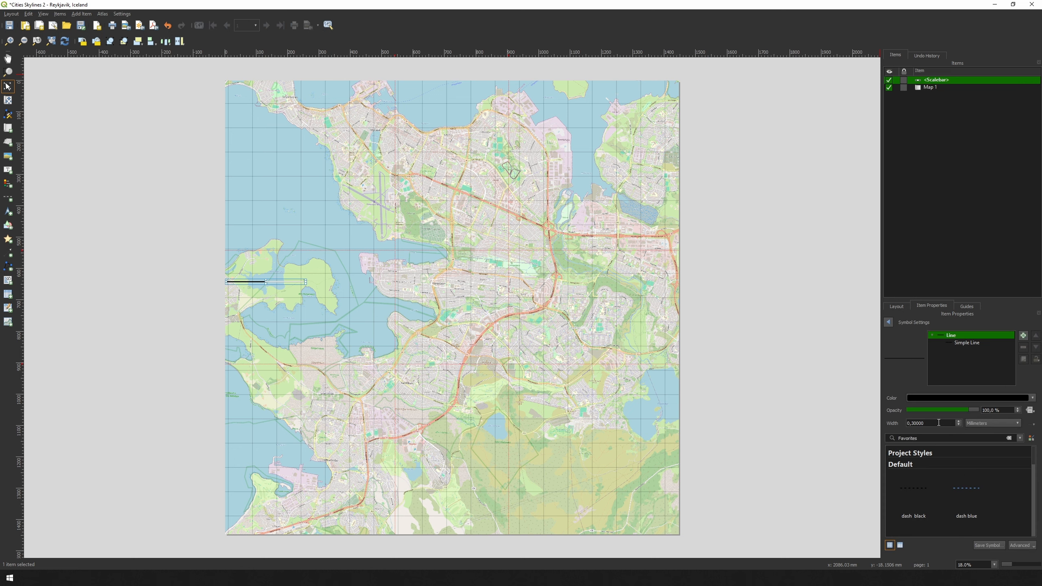
{"action": "left_click_drag", "start_coordinate": [938, 423], "coordinate": [873, 425]}
{"action": "type", "text": "1"}
{"action": "key", "text": "Return"}
{"action": "left_click", "coordinate": [889, 322]}
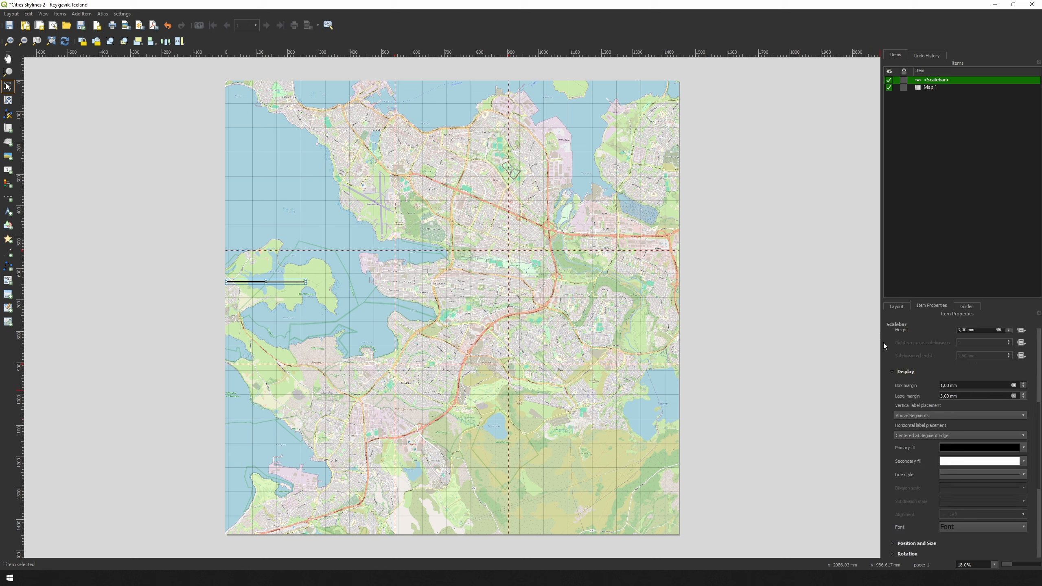
{"action": "scroll", "coordinate": [886, 343], "scroll_direction": "up", "scroll_amount": 5}
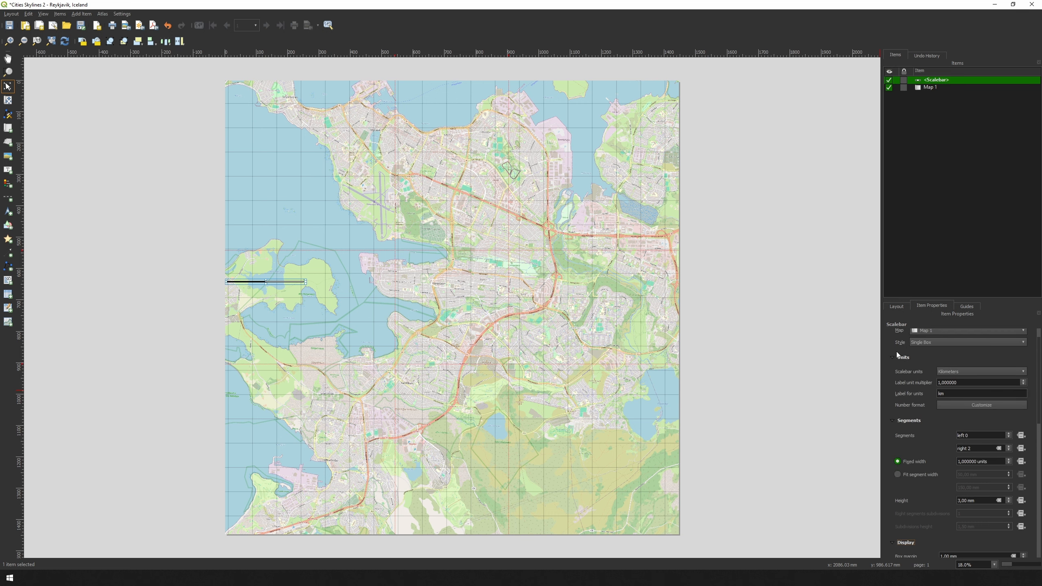
{"action": "scroll", "coordinate": [896, 351], "scroll_direction": "up", "scroll_amount": 1}
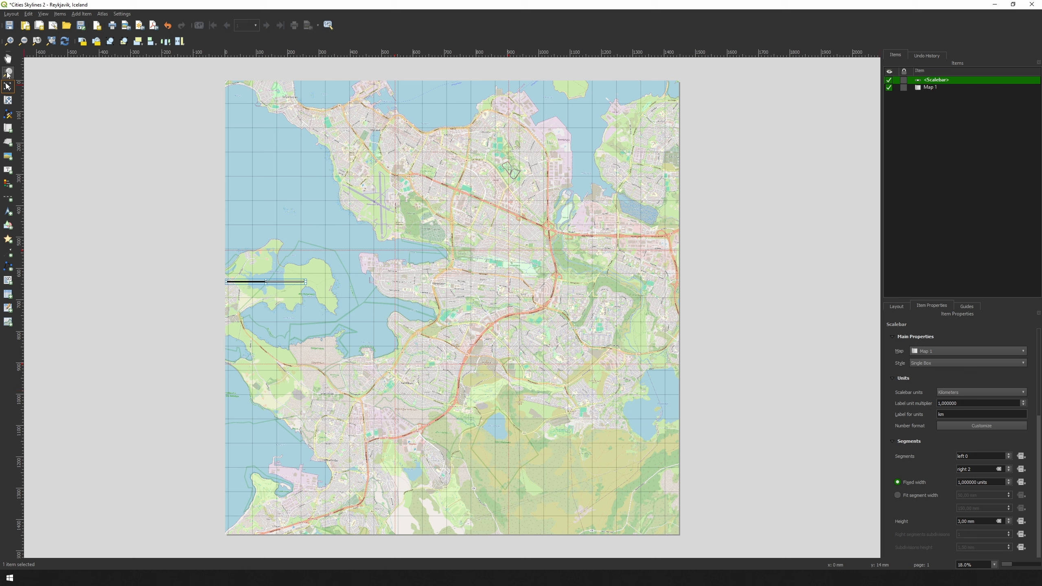
Step: Move the scale bar so its zero end aligns with the page's left edge, and fit the whole layout in view
{"action": "key", "text": "z"}
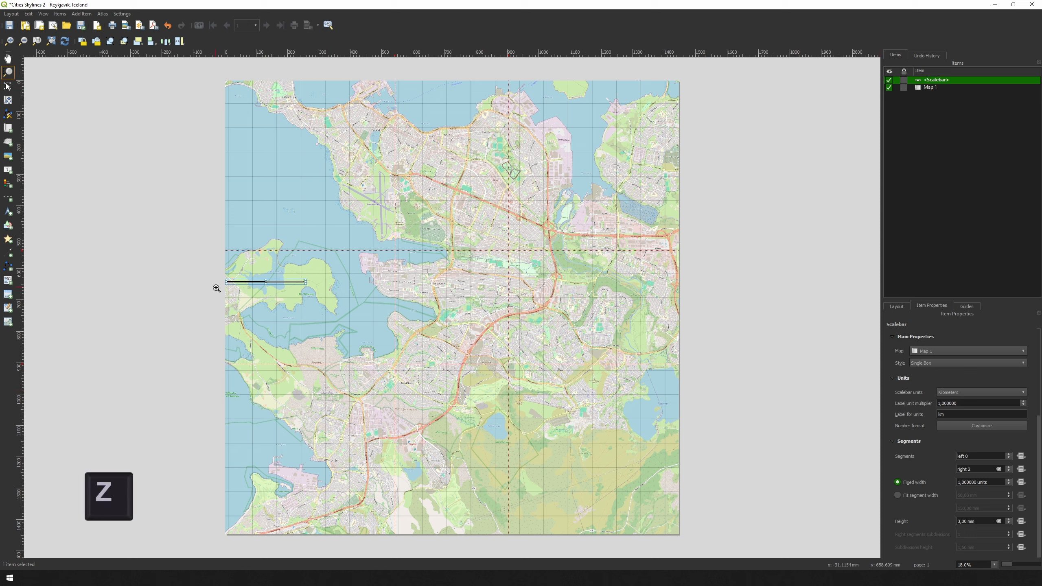
{"action": "left_click_drag", "start_coordinate": [223, 279], "coordinate": [234, 288]}
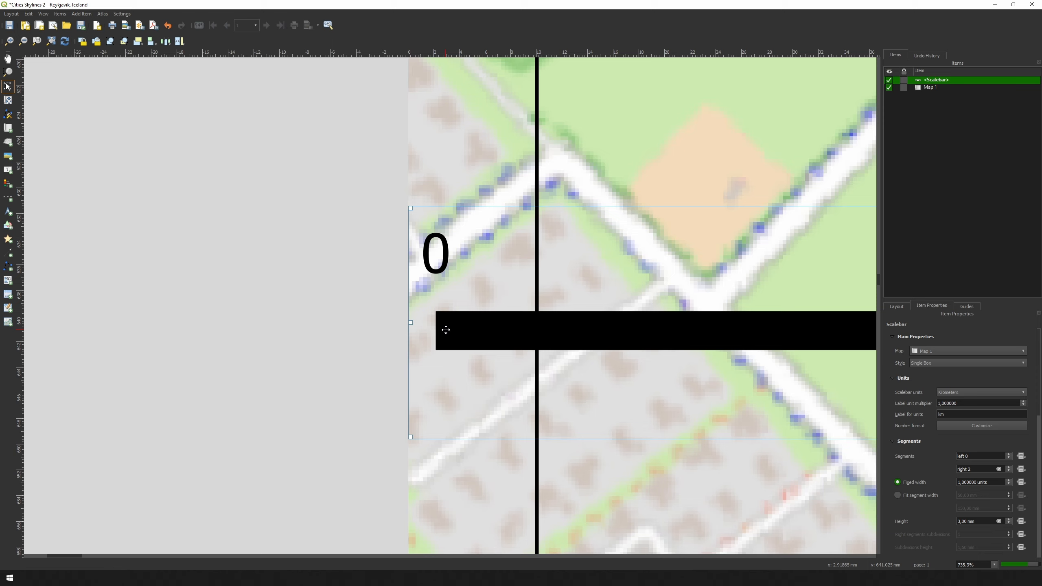
{"action": "key", "text": "v"}
{"action": "left_click_drag", "start_coordinate": [459, 324], "coordinate": [430, 323]}
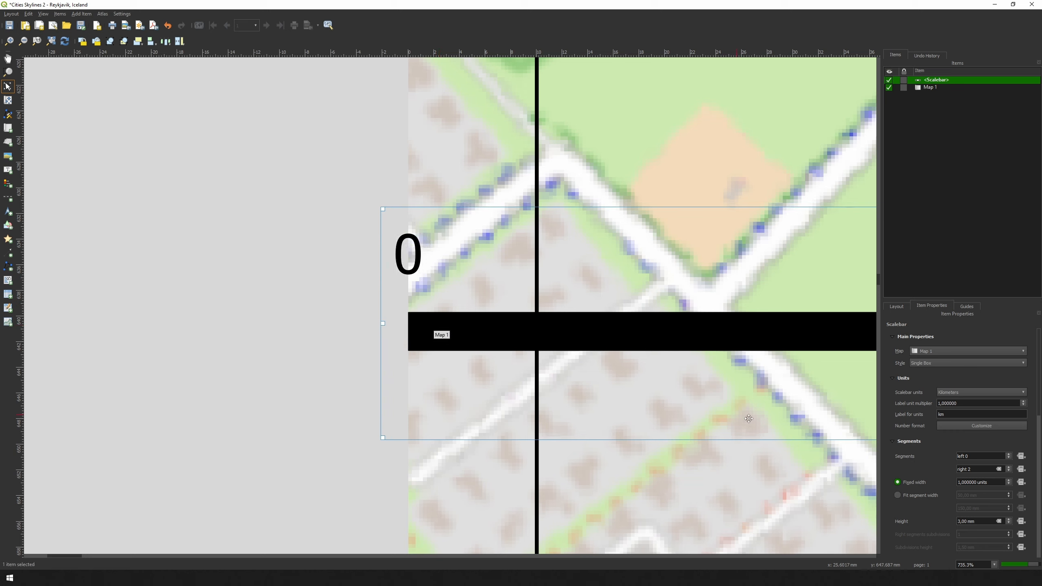
{"action": "left_click", "coordinate": [993, 564]}
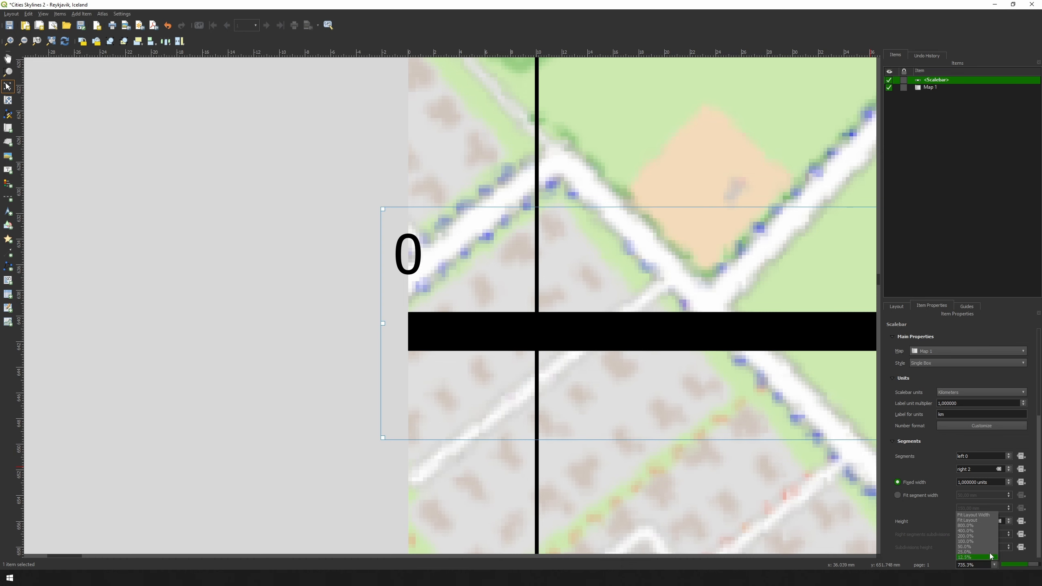
{"action": "left_click", "coordinate": [977, 519]}
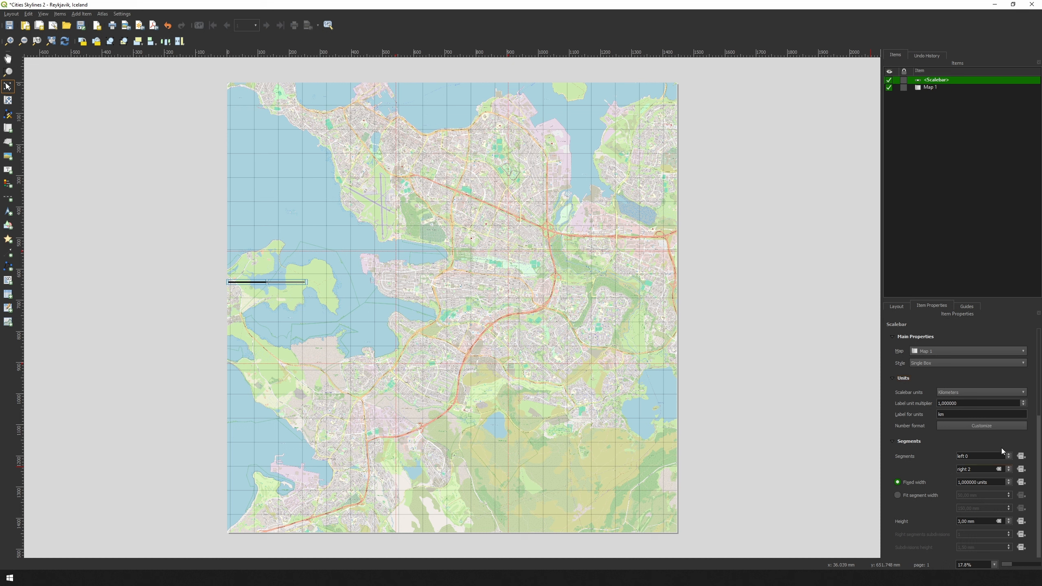
Step: Give the scale bar 92 right segments with a fixed width of 0,623304 units
{"action": "type", "text": "9"}
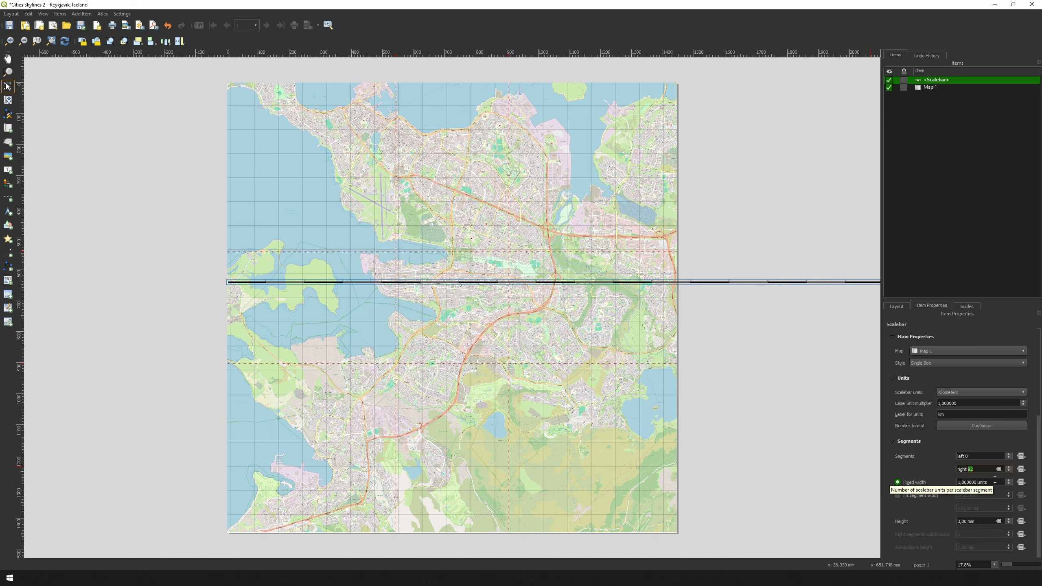
{"action": "left_click_drag", "start_coordinate": [995, 482], "coordinate": [945, 481]}
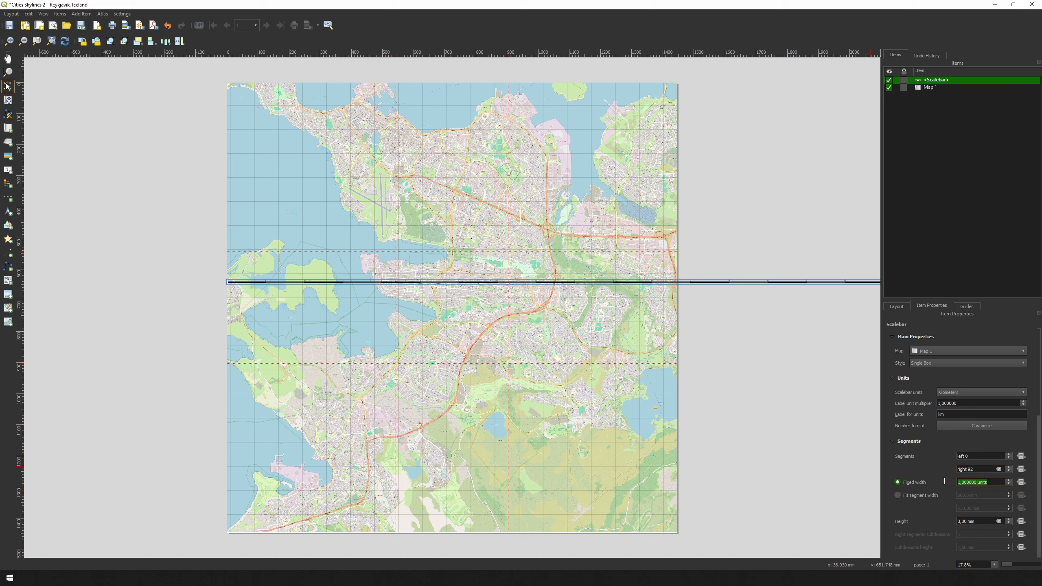
{"action": "type", "text": "0,623"}
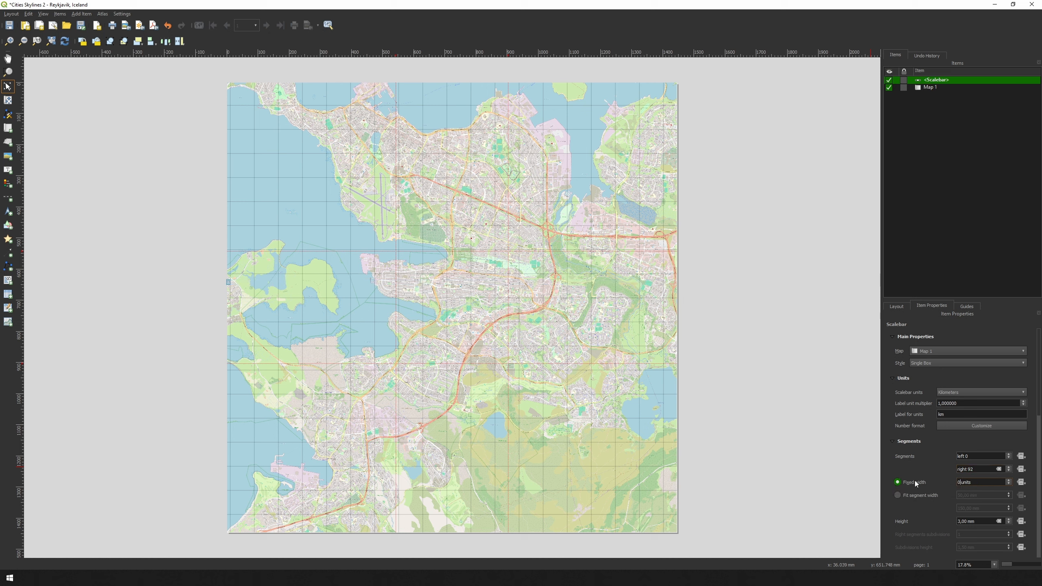
{"action": "type", "text": "304"}
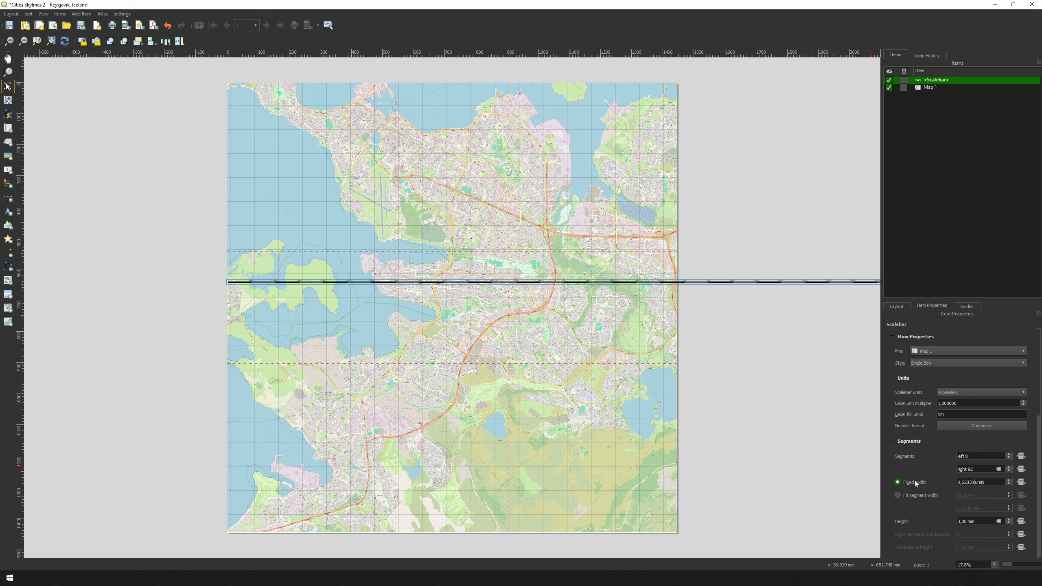
{"action": "key", "text": "Return"}
Step: Zoom out Map 1's content until the scale bar roughly spans the page, and set the map scale to 40000
{"action": "left_click", "coordinate": [934, 89]}
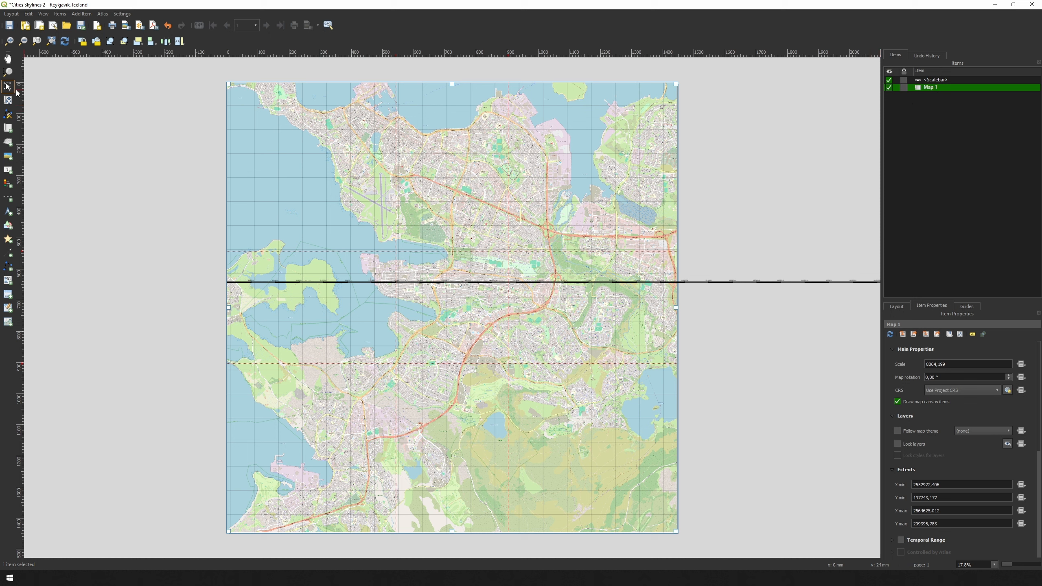
{"action": "key", "text": "c"}
{"action": "left_click", "coordinate": [8, 101]}
{"action": "scroll", "coordinate": [640, 291], "scroll_direction": "down", "scroll_amount": 1}
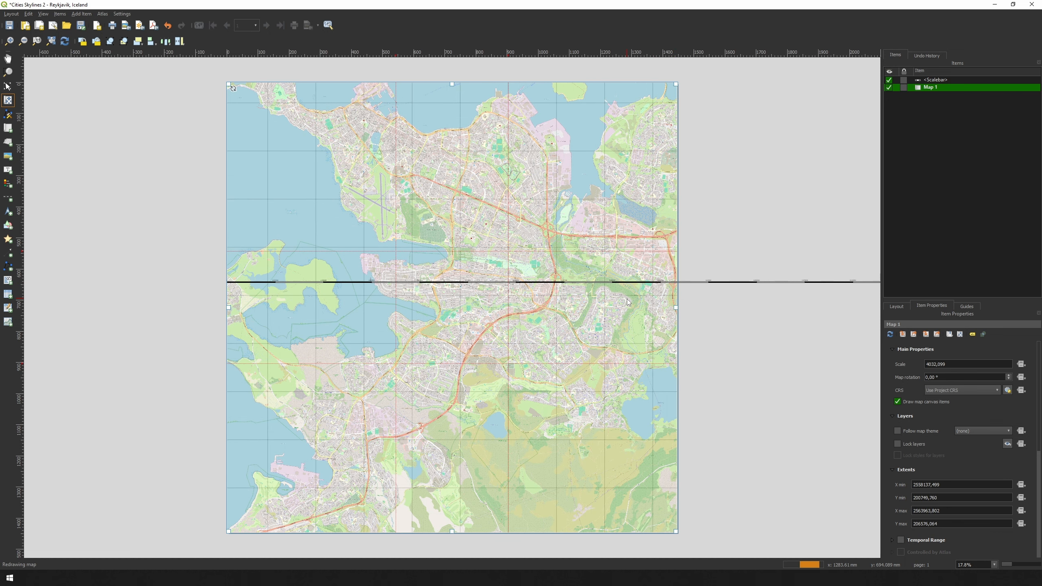
{"action": "scroll", "coordinate": [628, 302], "scroll_direction": "down", "scroll_amount": 2}
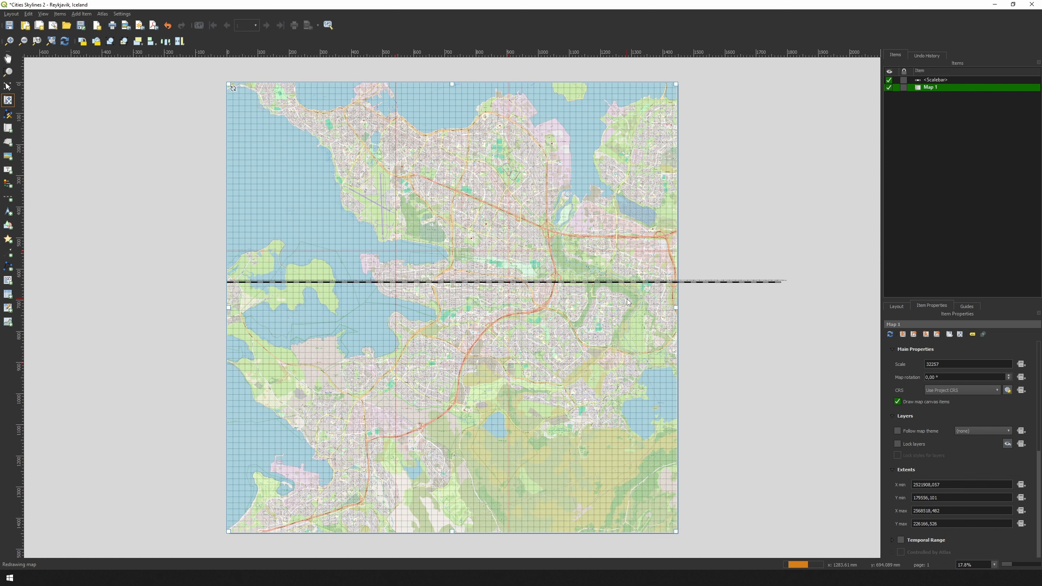
{"action": "scroll", "coordinate": [627, 303], "scroll_direction": "up", "scroll_amount": 1}
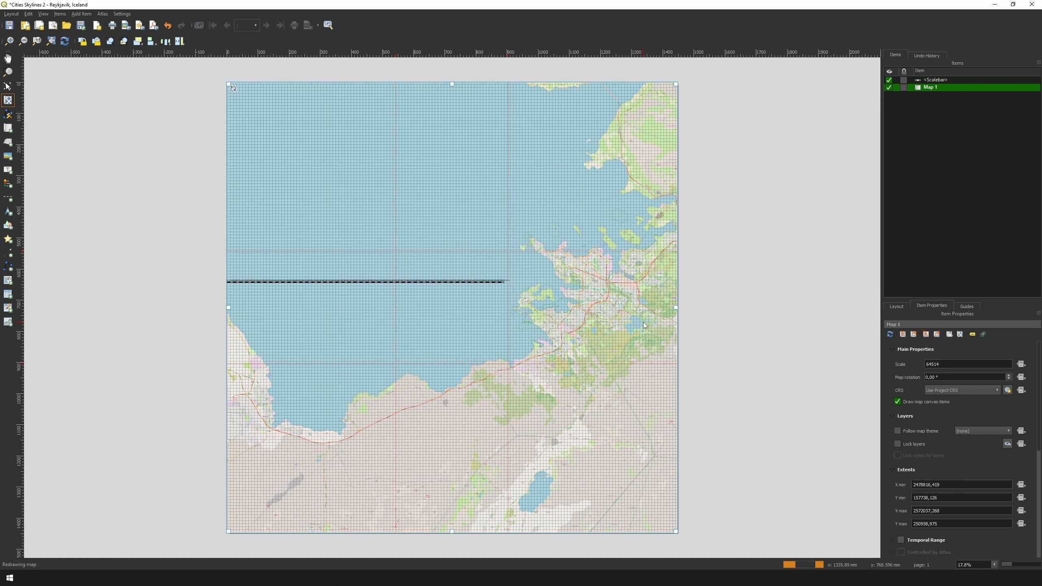
{"action": "scroll", "coordinate": [643, 323], "scroll_direction": "down", "scroll_amount": 1}
{"action": "scroll", "coordinate": [643, 323], "scroll_direction": "up", "scroll_amount": 1}
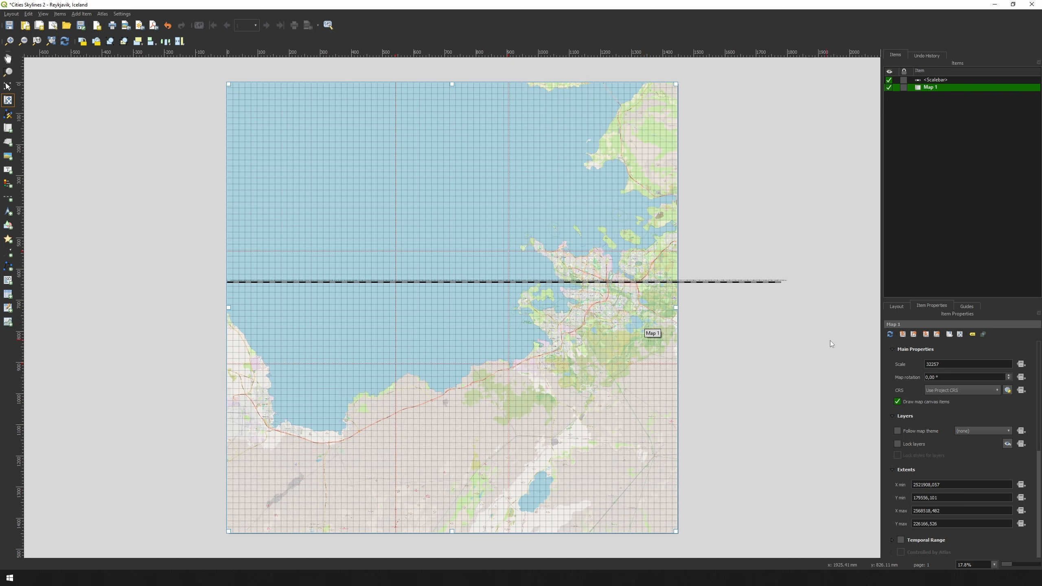
{"action": "left_click_drag", "start_coordinate": [951, 364], "coordinate": [926, 364]}
{"action": "type", "text": "40000"}
{"action": "key", "text": "Return"}
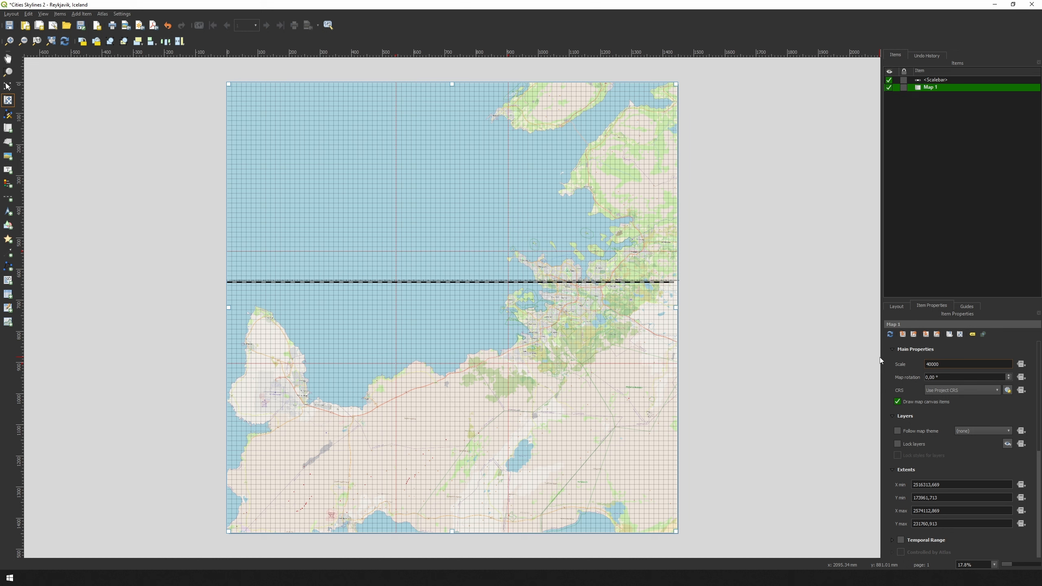
Step: Refine Map 1's scale to 39690 so the scale bar ends at the page's right edge
{"action": "key", "text": "z"}
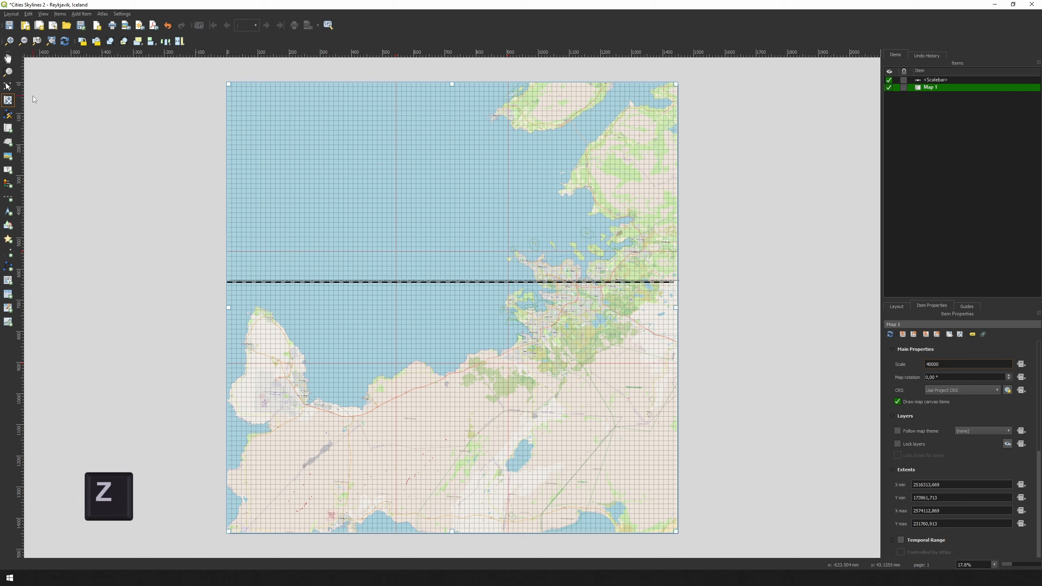
{"action": "left_click", "coordinate": [8, 75]}
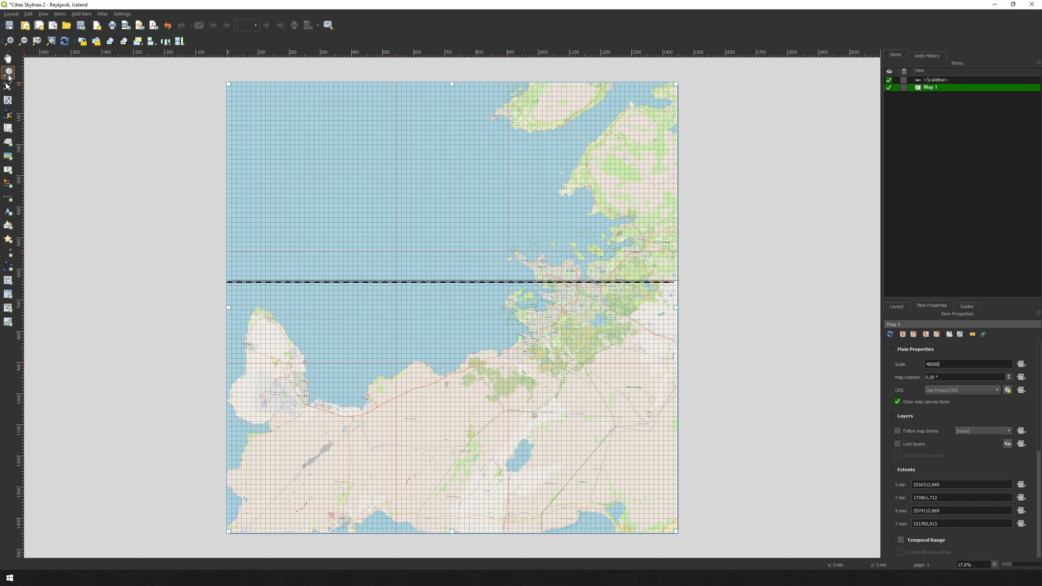
{"action": "left_click_drag", "start_coordinate": [664, 273], "coordinate": [677, 281]}
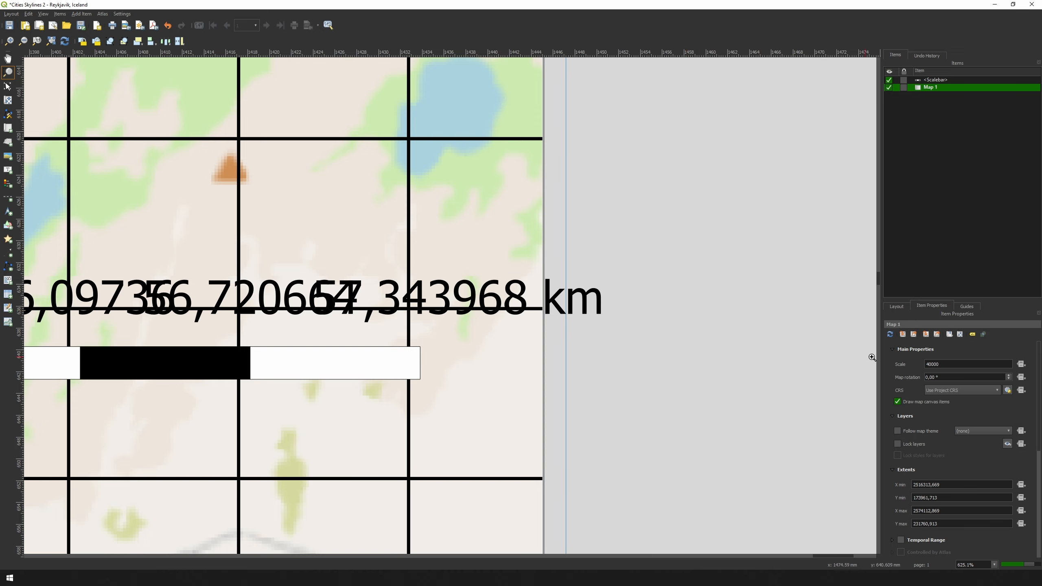
{"action": "left_click_drag", "start_coordinate": [951, 363], "coordinate": [880, 357]}
{"action": "type", "text": "39600"}
{"action": "key", "text": "Return"}
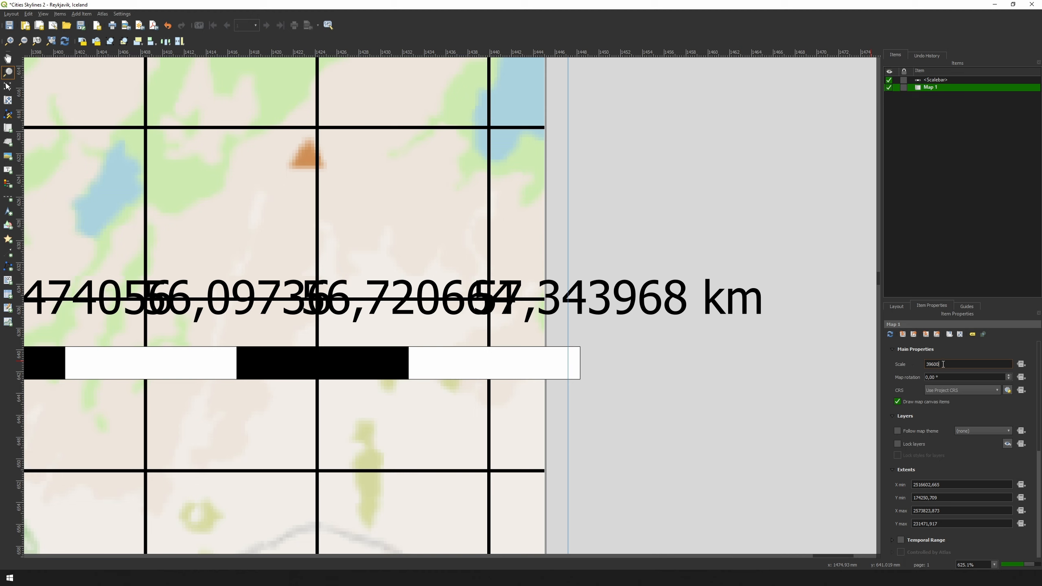
{"action": "left_click_drag", "start_coordinate": [944, 363], "coordinate": [935, 362]}
{"action": "type", "text": "650"}
{"action": "left_click_drag", "start_coordinate": [937, 363], "coordinate": [935, 364]}
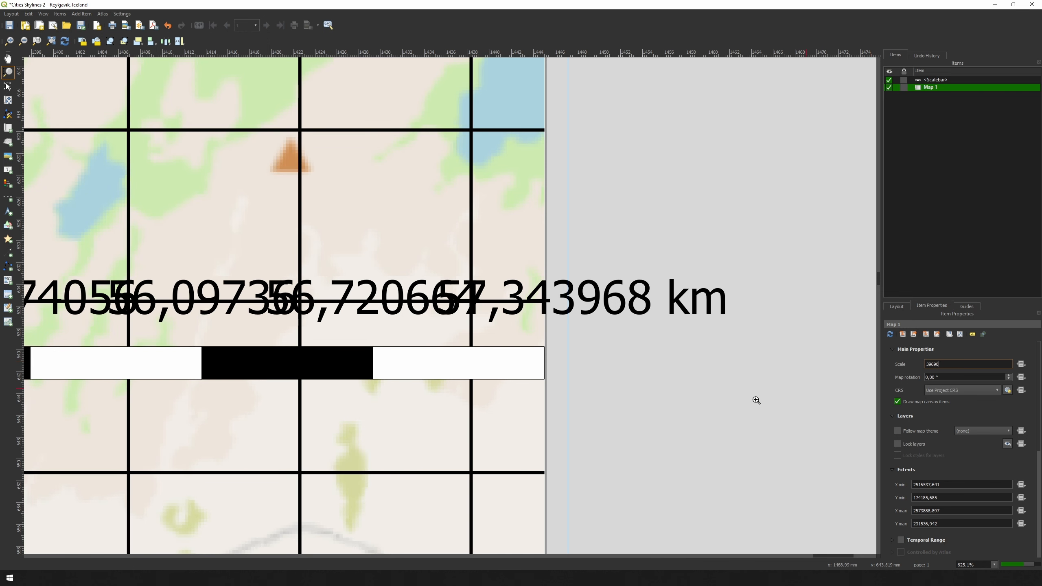
Step: Examine the scale bar's end against the page's right edge up close, and fit the whole layout in view
{"action": "left_click", "coordinate": [556, 353]}
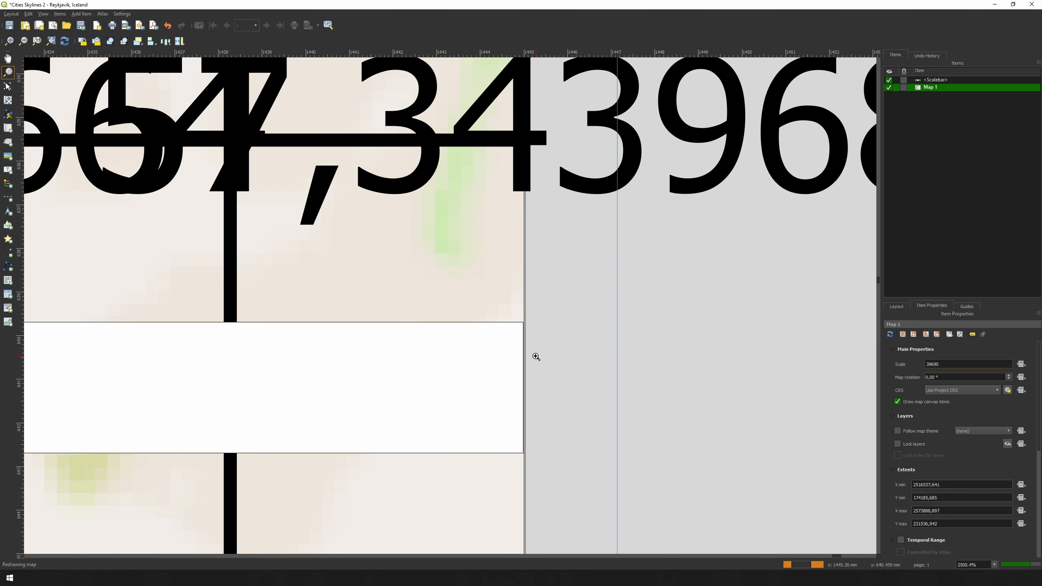
{"action": "left_click", "coordinate": [534, 355]}
{"action": "left_click_drag", "start_coordinate": [837, 559], "coordinate": [838, 561]}
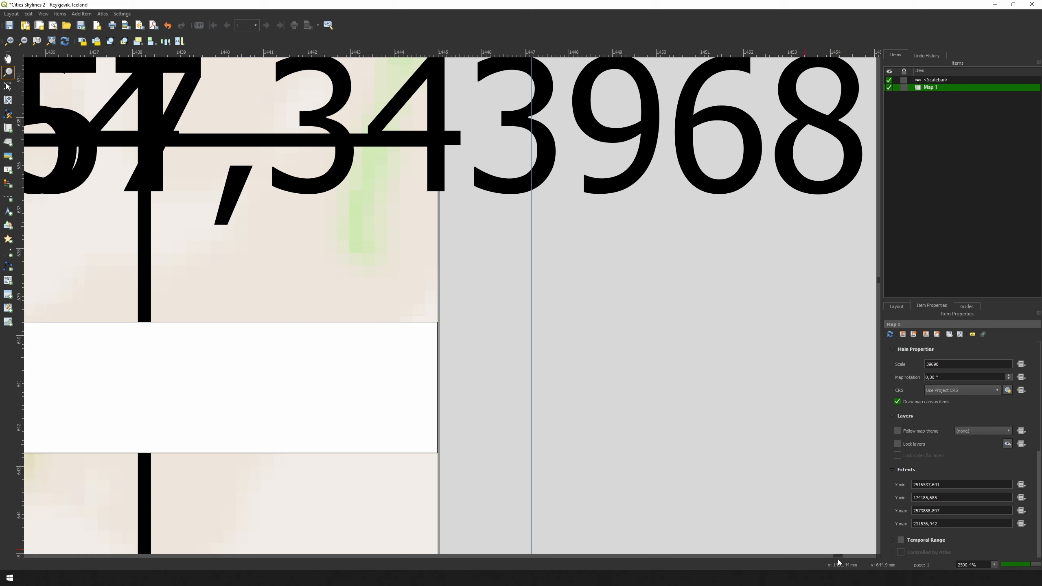
{"action": "left_click", "coordinate": [995, 566]}
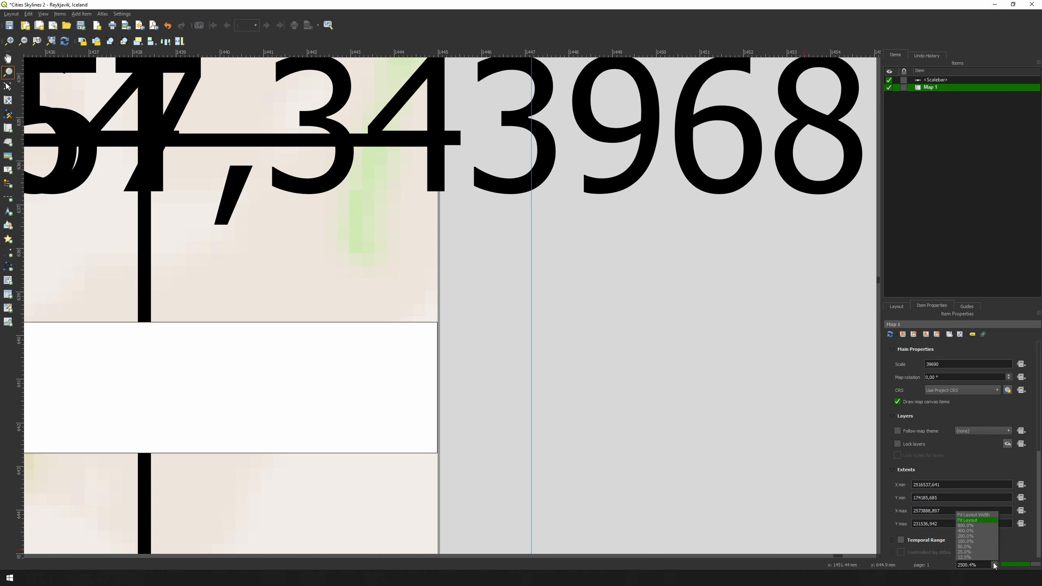
{"action": "left_click", "coordinate": [972, 520]}
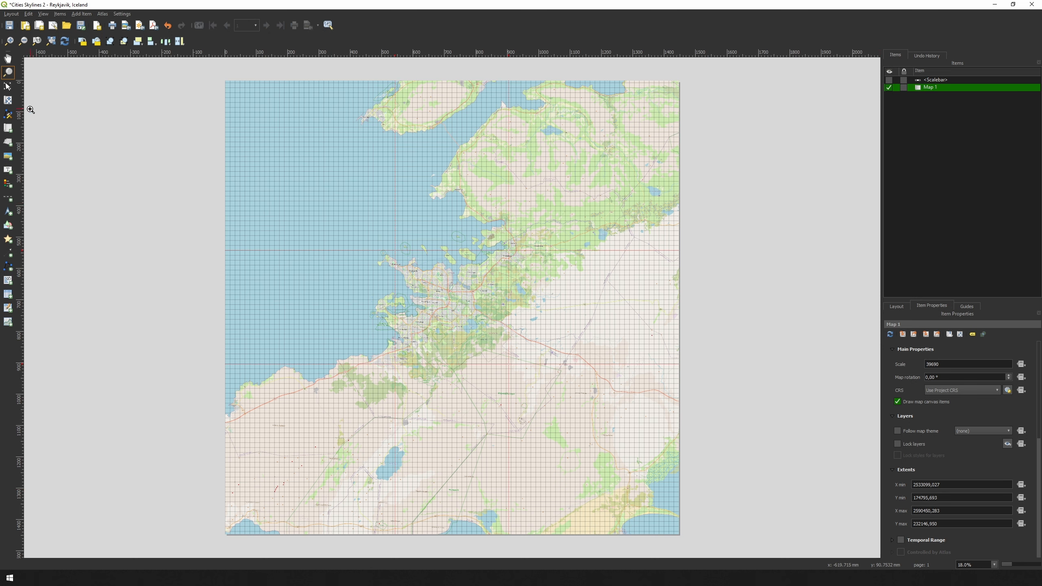
Step: Move Map 1's content so Reykjavik sits in the central guide square, hiding and showing the map to compare it with the guides
{"action": "key", "text": "c"}
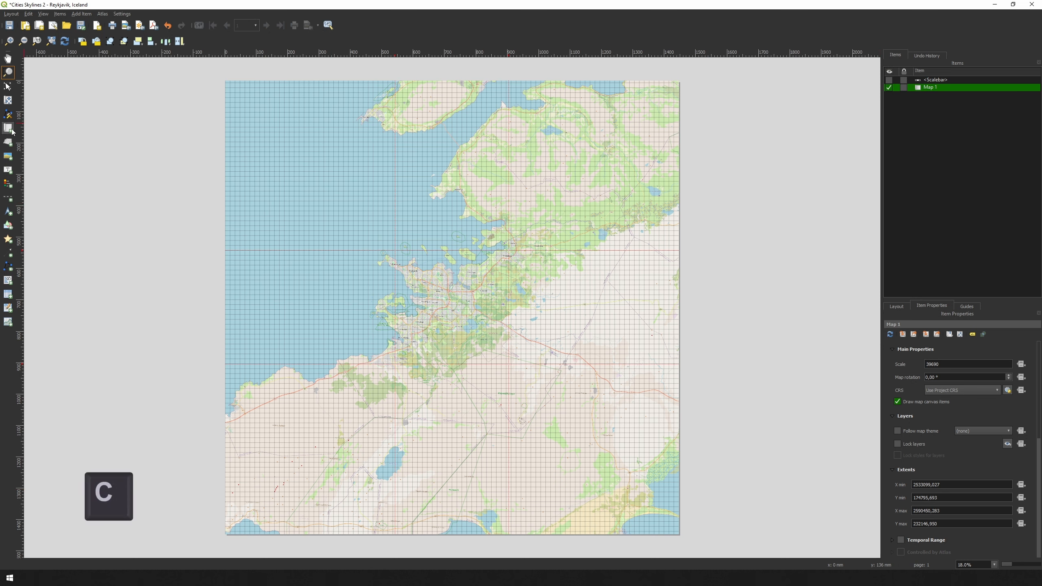
{"action": "left_click", "coordinate": [8, 101]}
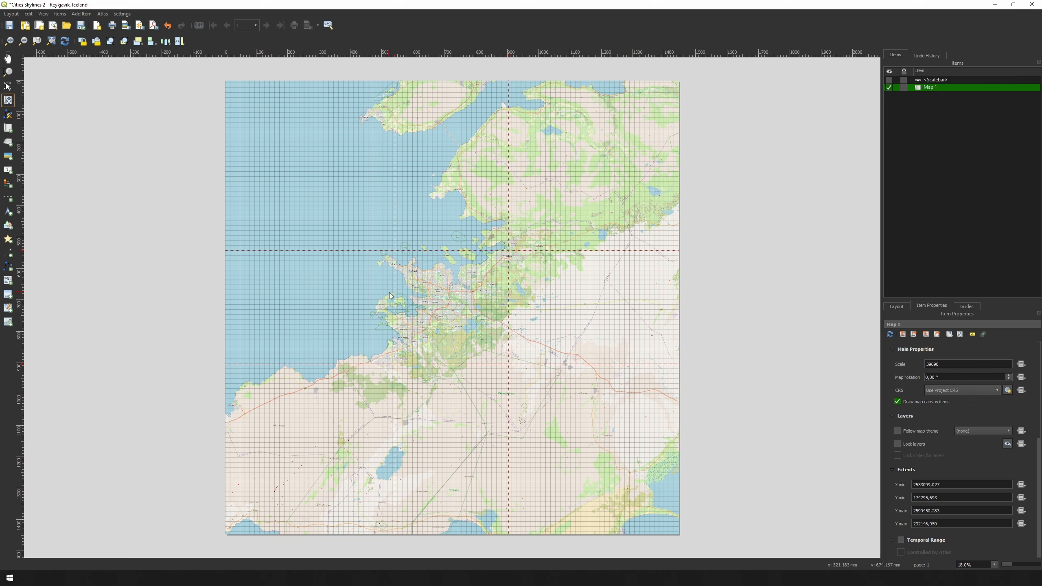
{"action": "left_click_drag", "start_coordinate": [415, 293], "coordinate": [440, 307]}
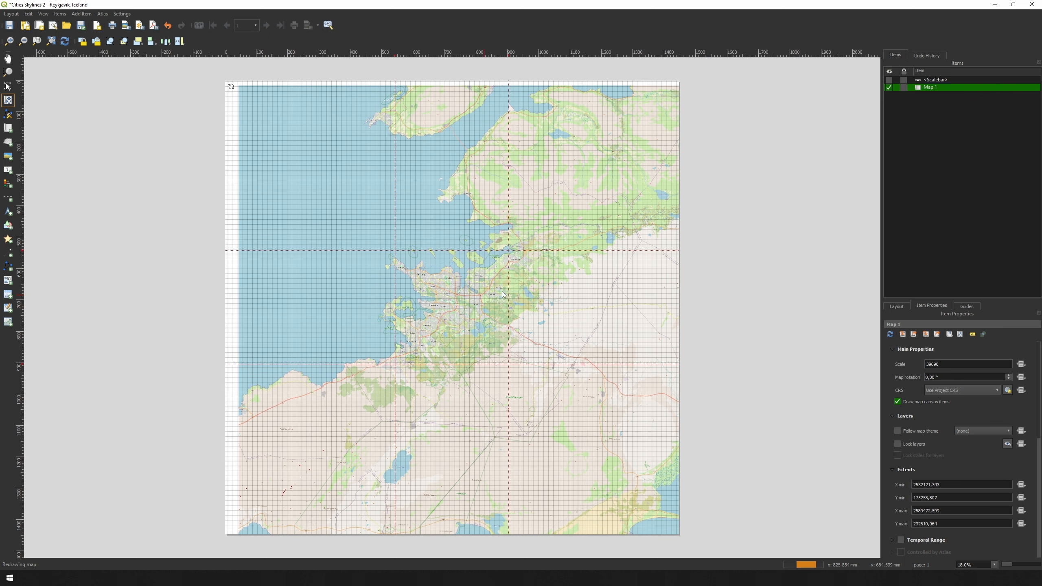
{"action": "left_click", "coordinate": [889, 87]}
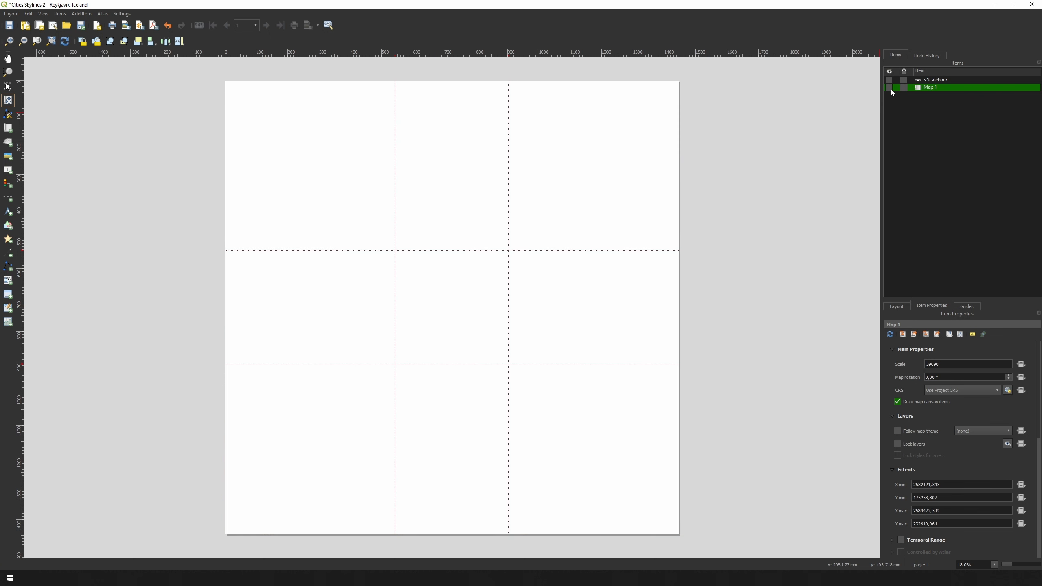
{"action": "left_click", "coordinate": [889, 88]}
{"action": "left_click", "coordinate": [891, 89]}
{"action": "left_click", "coordinate": [890, 88]}
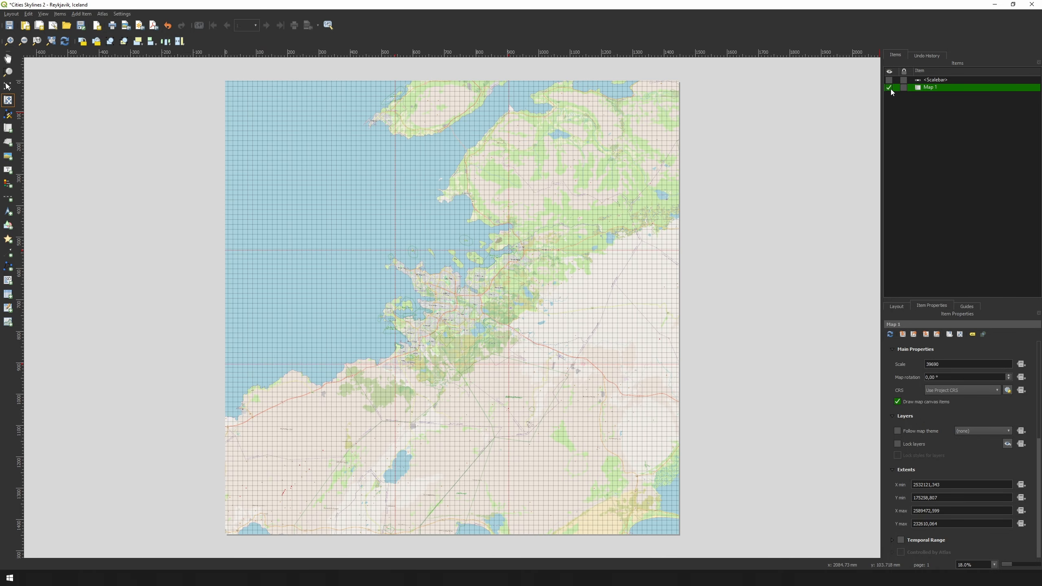
{"action": "left_click", "coordinate": [891, 89]}
{"action": "left_click", "coordinate": [891, 88]}
{"action": "left_click_drag", "start_coordinate": [451, 308], "coordinate": [452, 307]}
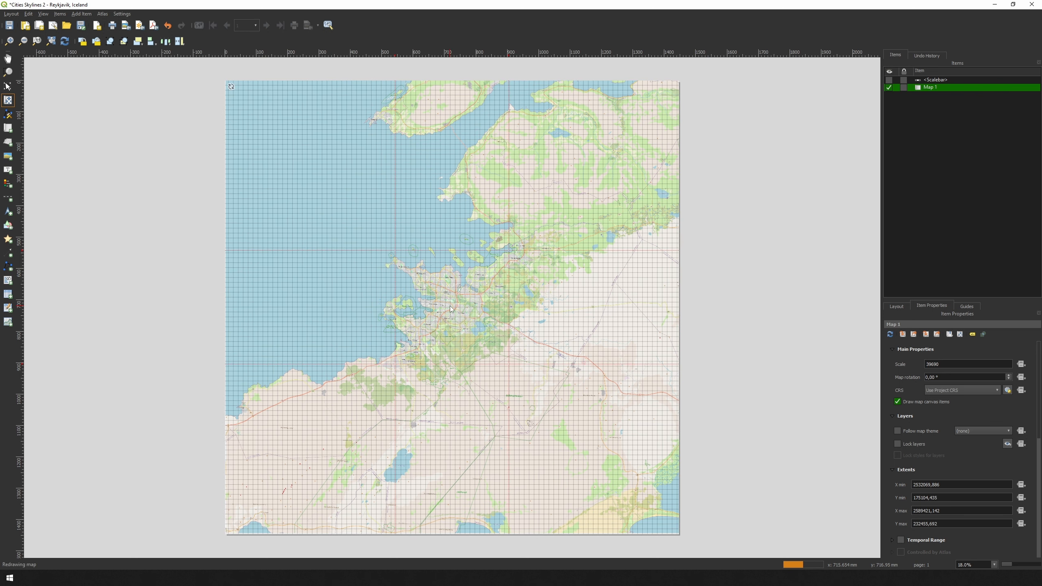
Step: Disable Map 1's grid while viewing the Reykjavik area up close, and return to the map's main properties
{"action": "key", "text": "z"}
{"action": "left_click", "coordinate": [8, 72]}
{"action": "left_click_drag", "start_coordinate": [370, 219], "coordinate": [533, 412]}
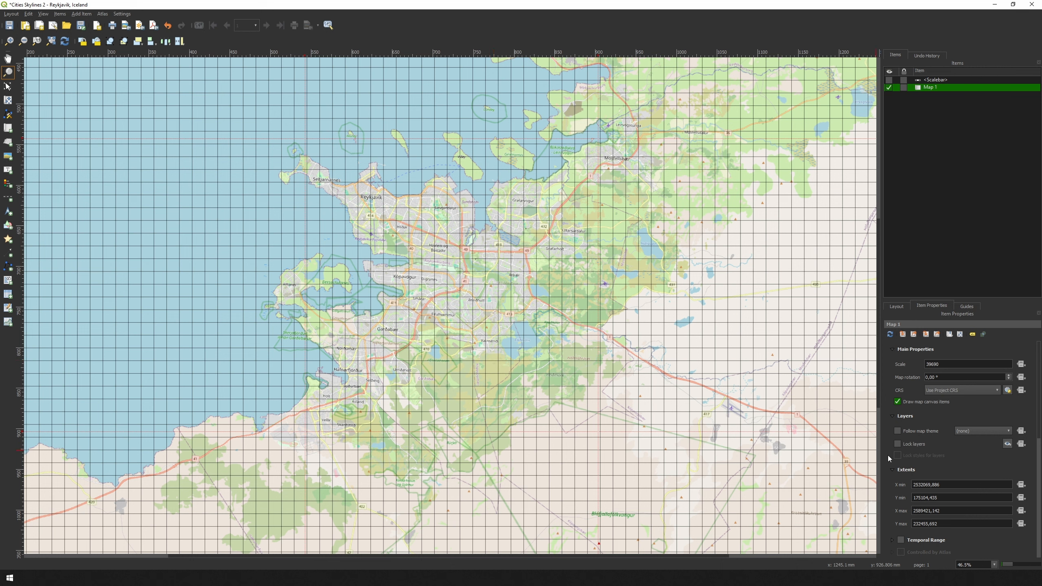
{"action": "scroll", "coordinate": [888, 455], "scroll_direction": "down", "scroll_amount": 5}
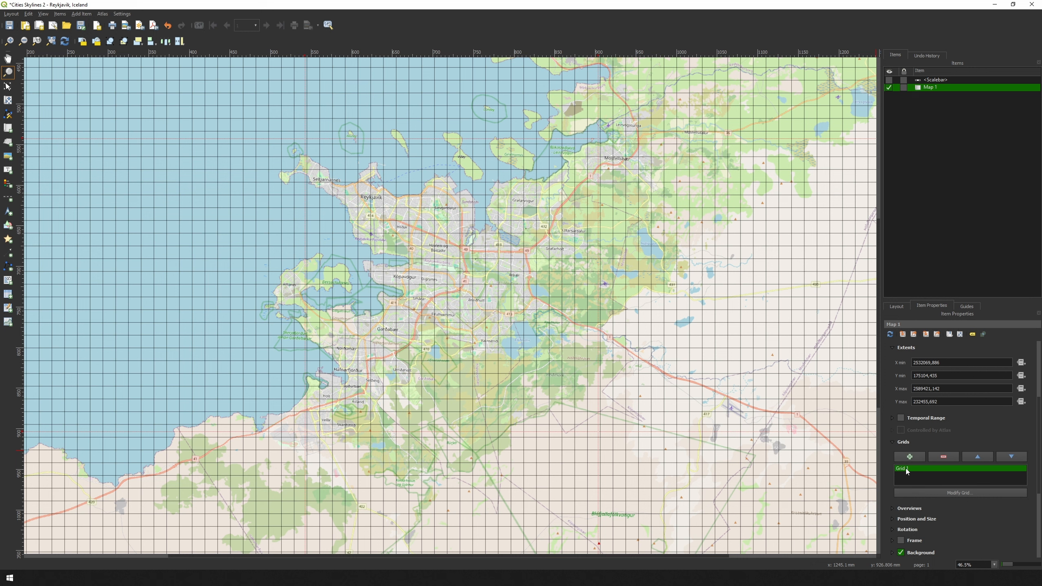
{"action": "left_click", "coordinate": [955, 494]}
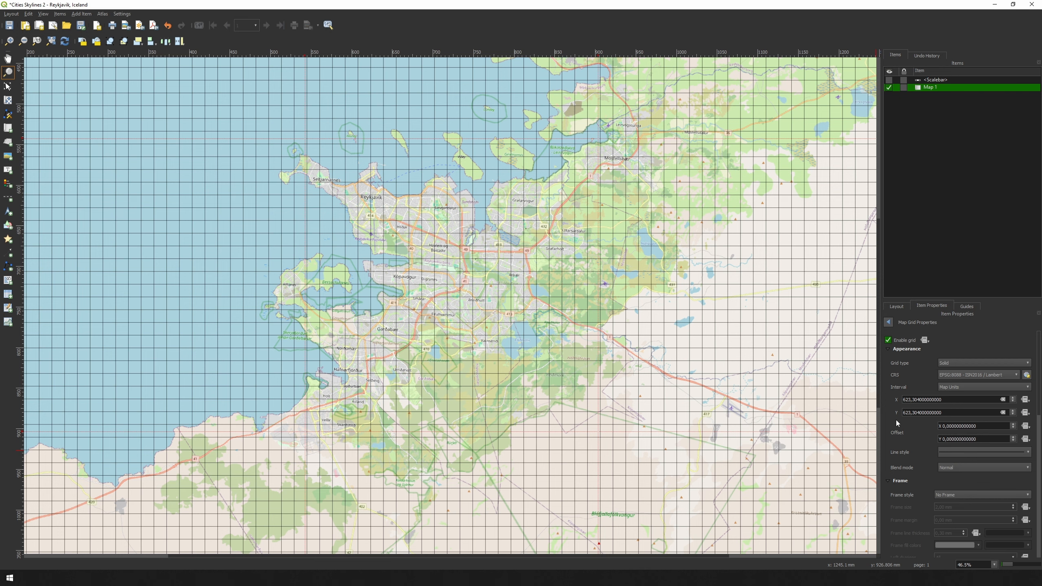
{"action": "left_click", "coordinate": [887, 340]}
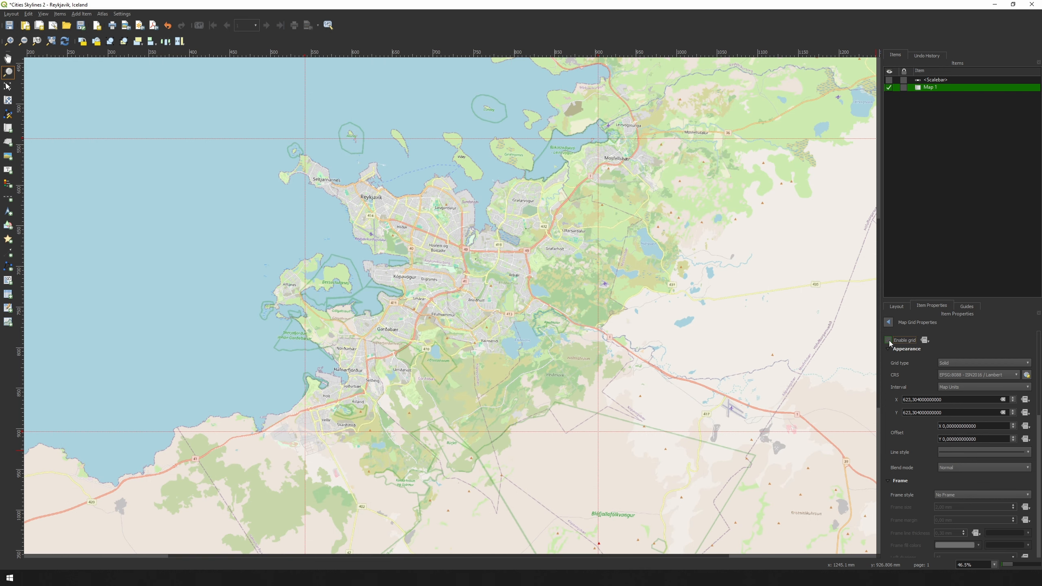
{"action": "left_click", "coordinate": [888, 323]}
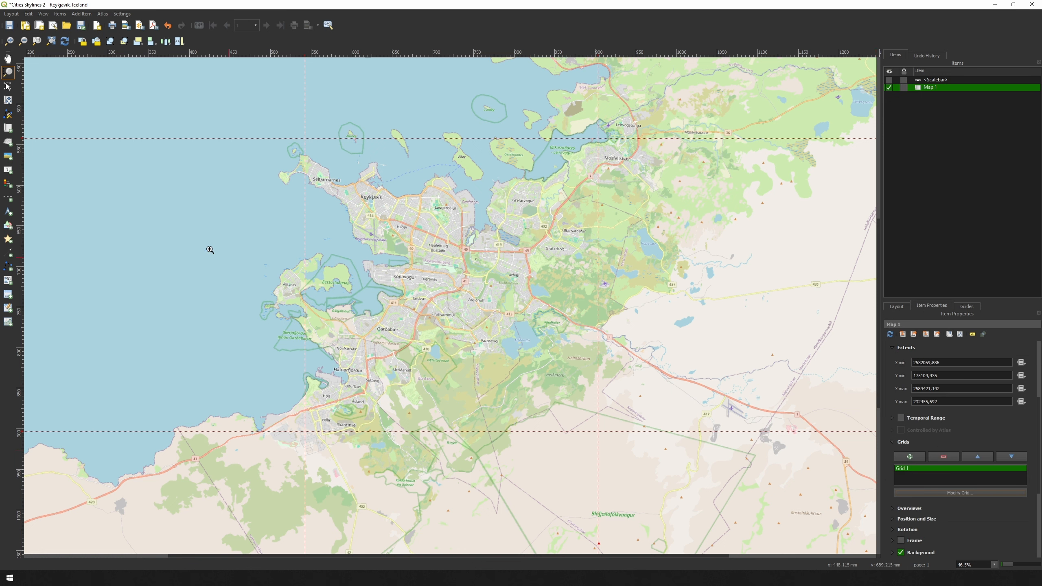
Step: Shift Map 1's content slightly upward so the Reykjavik area fits between the central guides
{"action": "left_click", "coordinate": [7, 100]}
{"action": "left_click_drag", "start_coordinate": [415, 282], "coordinate": [415, 265]}
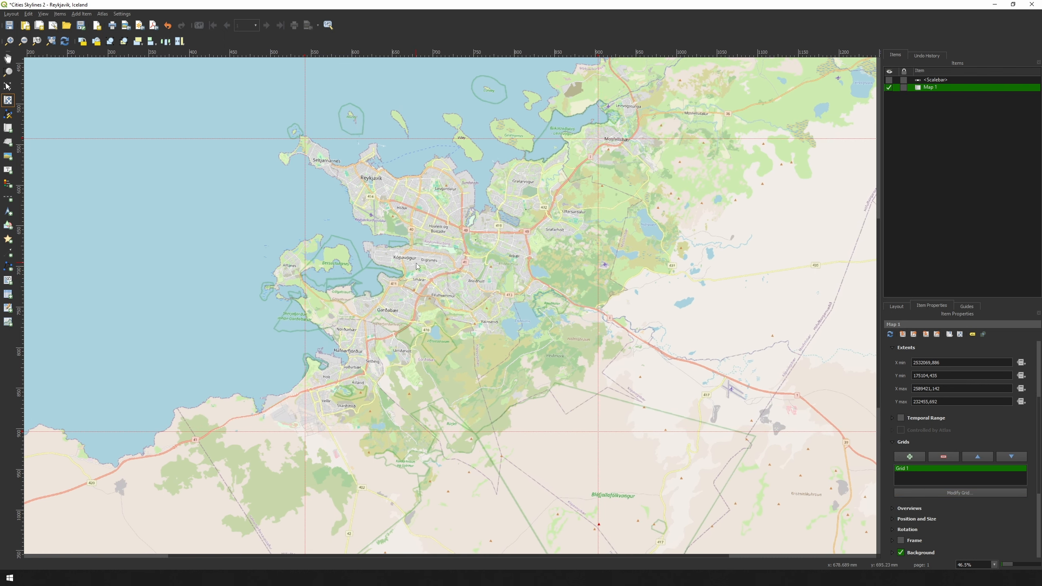
{"action": "left_click_drag", "start_coordinate": [433, 276], "coordinate": [436, 277]}
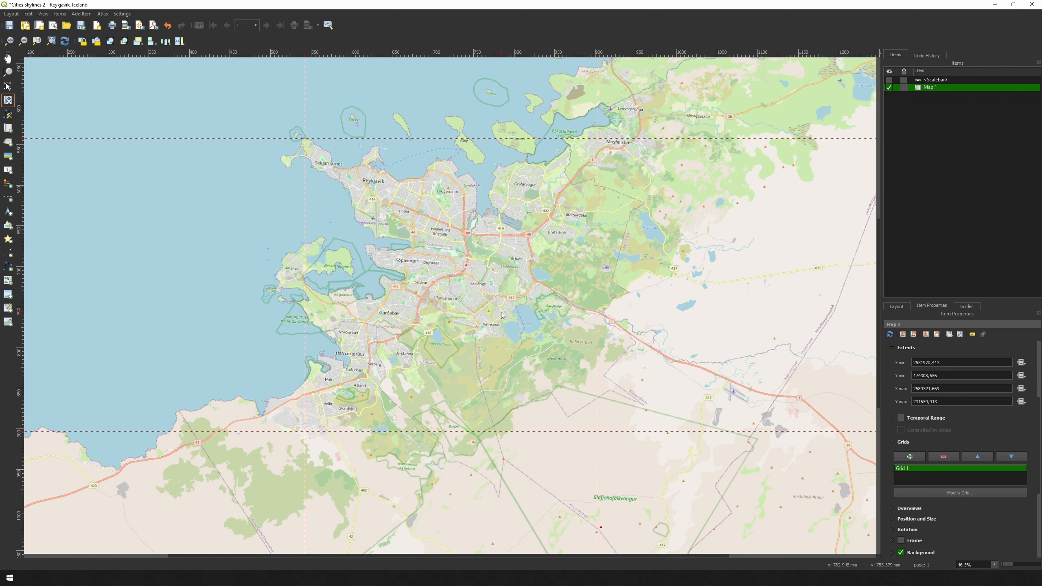
Step: Fit the whole layout in view and enable Map 1's grid again
{"action": "left_click", "coordinate": [995, 566]}
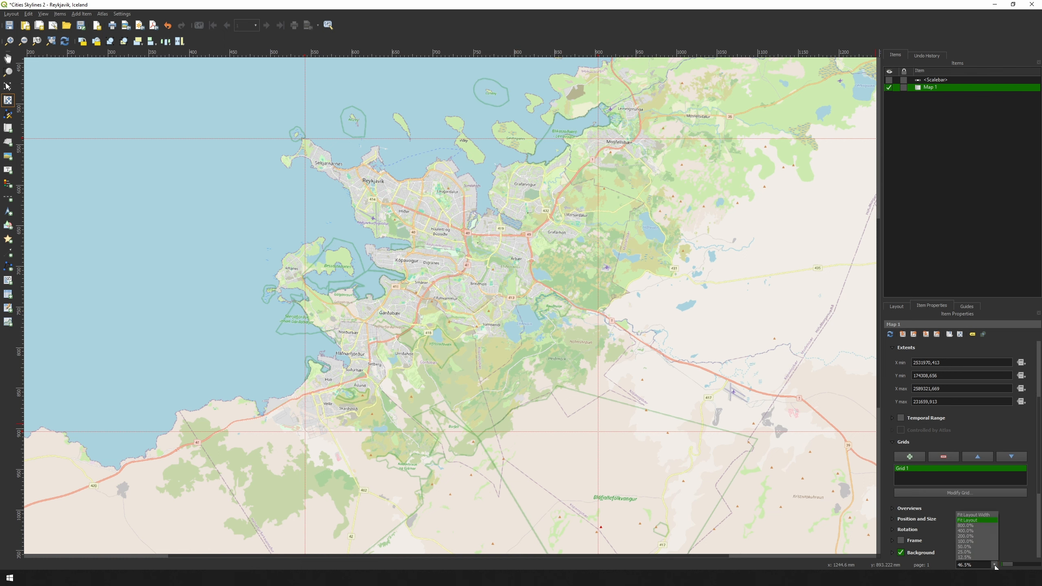
{"action": "left_click", "coordinate": [980, 520]}
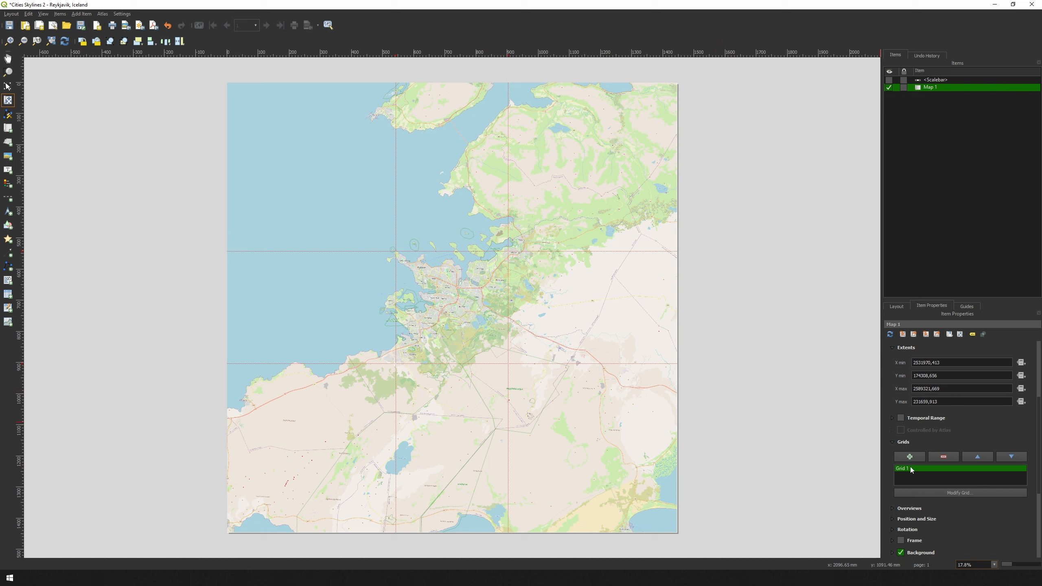
{"action": "left_click", "coordinate": [953, 492]}
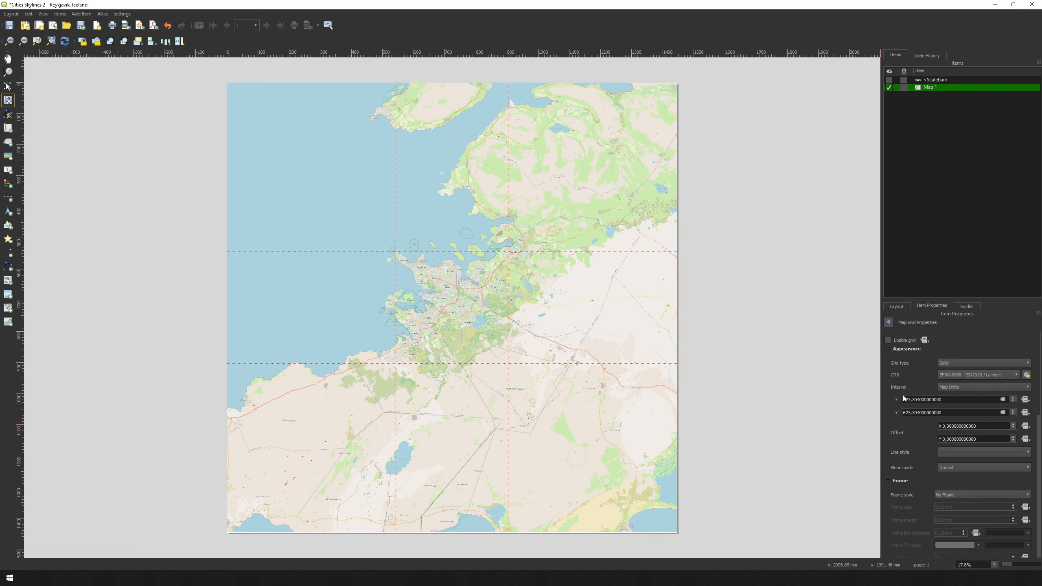
{"action": "left_click", "coordinate": [888, 340]}
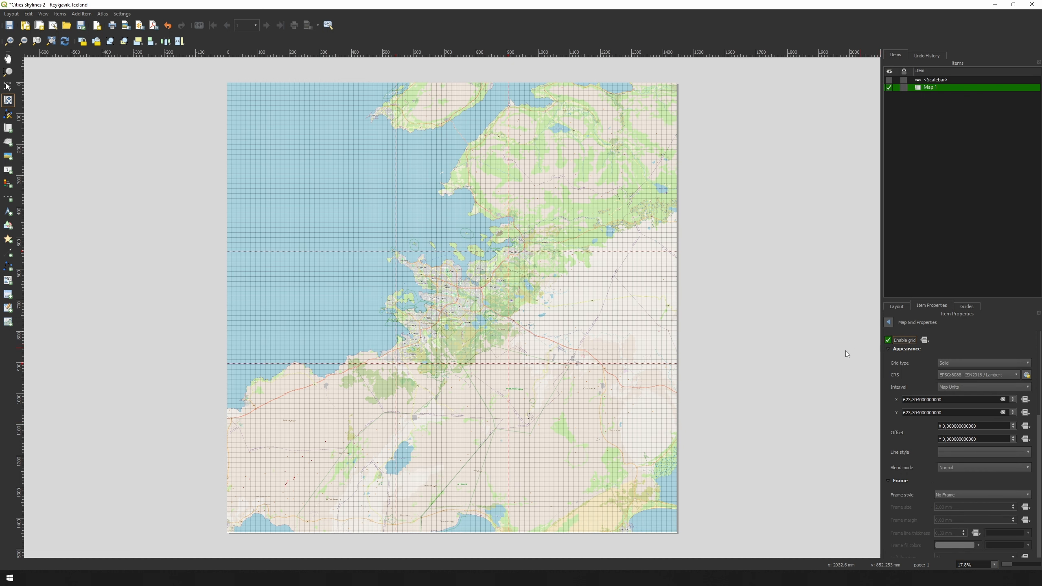
Step: Try a grid X offset of -100 while viewing the page's lower-left corner up close
{"action": "key", "text": "z"}
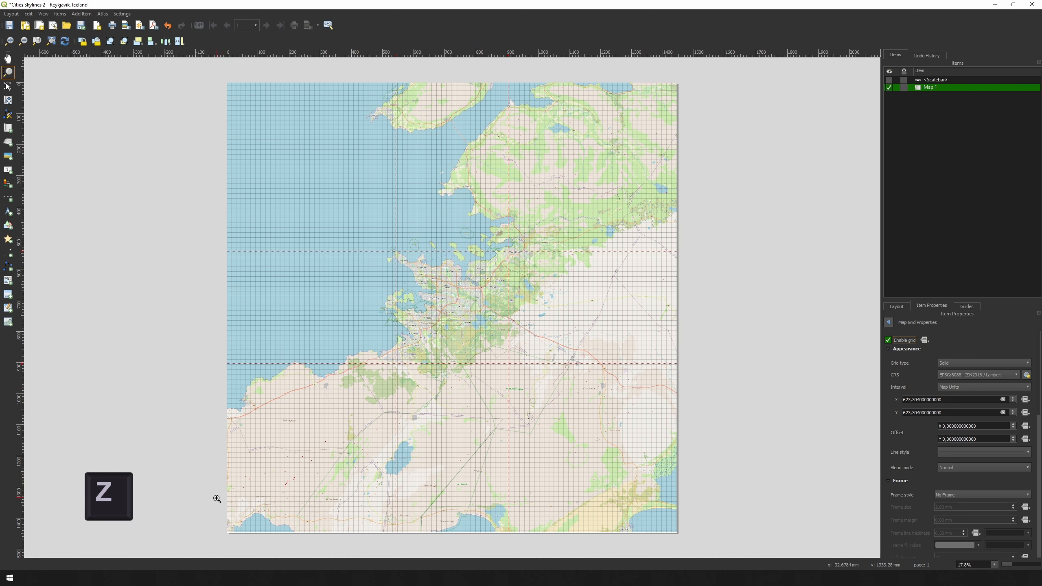
{"action": "left_click_drag", "start_coordinate": [211, 512], "coordinate": [253, 547]}
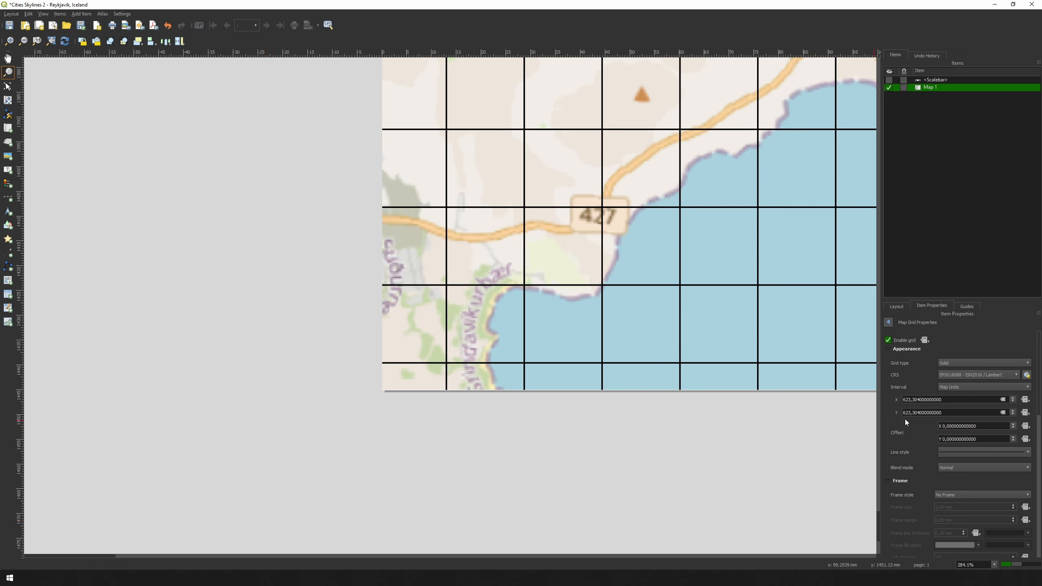
{"action": "double_click", "coordinate": [993, 426]}
{"action": "type", "text": "-1000"}
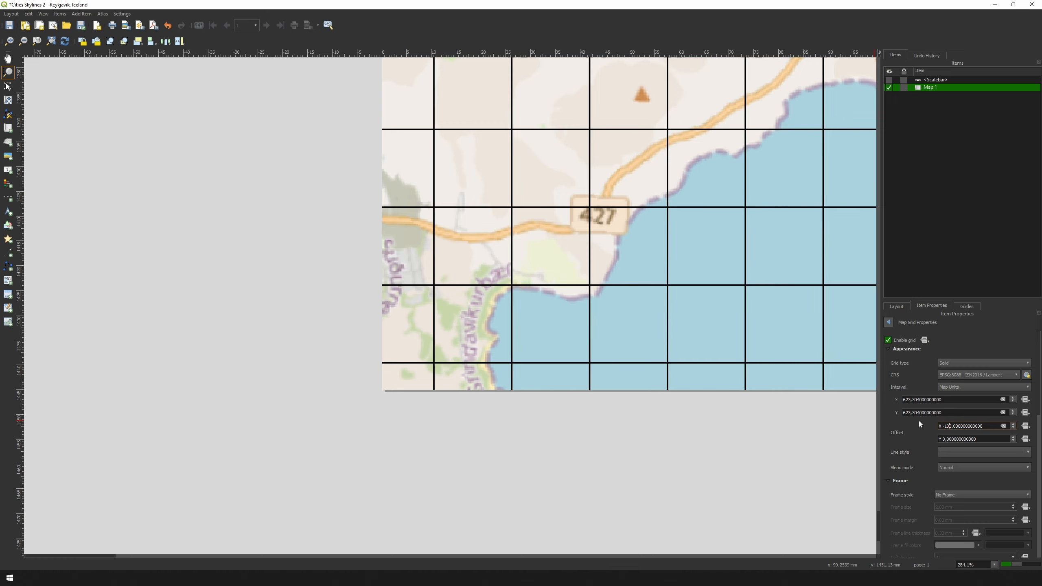
{"action": "key", "text": "BackSpace"}
{"action": "key", "text": "Tab"}
Step: Adjust the grid's Y offset to -210 so a horizontal grid line meets the page's bottom edge
{"action": "type", "text": "-100"}
{"action": "key", "text": "ctrl+a"}
{"action": "type", "text": "-130"}
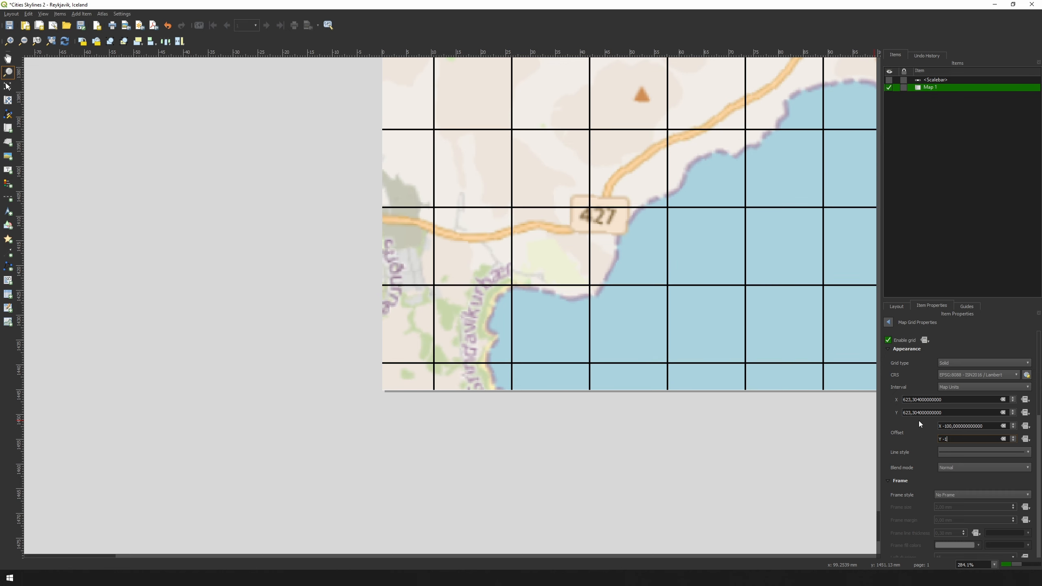
{"action": "key", "text": "BackSpace"}
{"action": "key", "text": "BackSpace"}
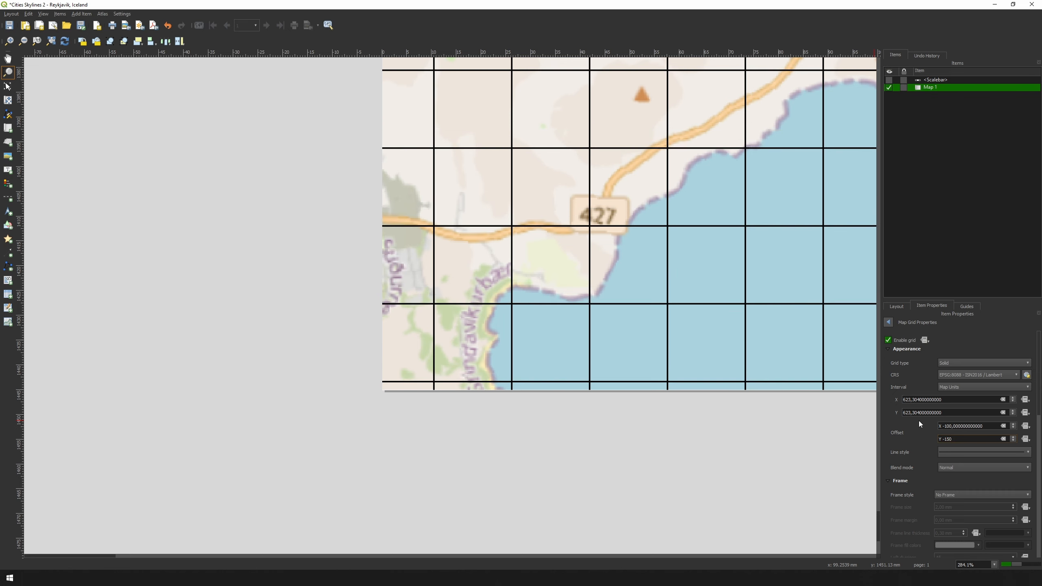
{"action": "type", "text": "70"}
{"action": "key", "text": "Down"}
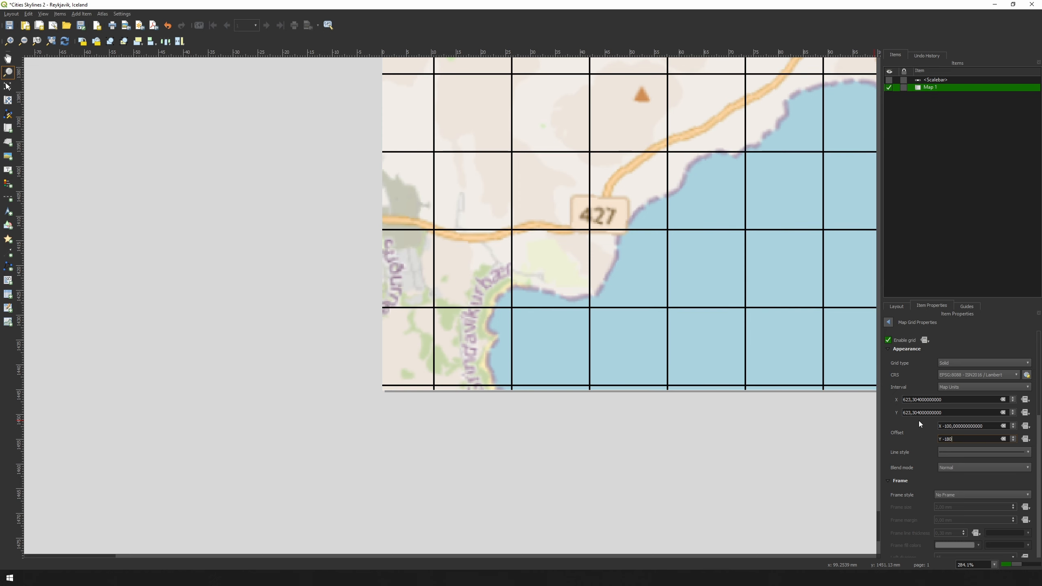
{"action": "type", "text": "200"}
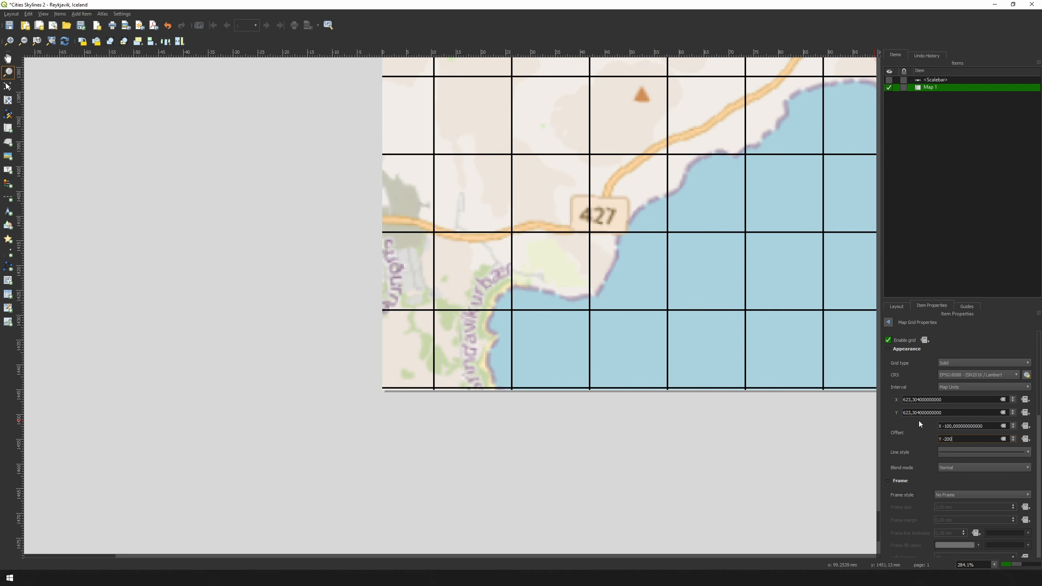
{"action": "key", "text": "Down"}
{"action": "key", "text": "Return"}
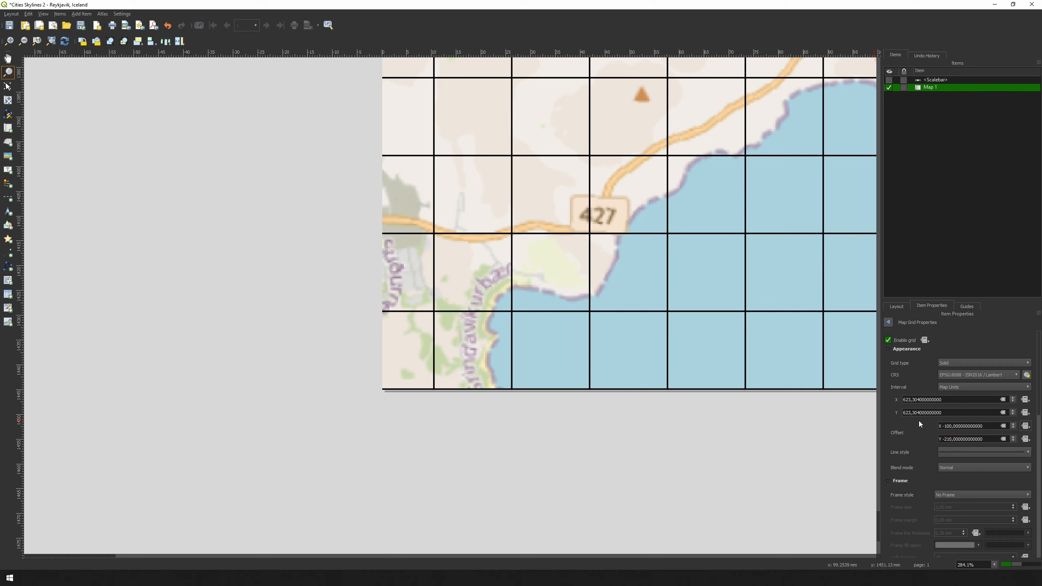
Step: Try a grid X offset of 0, then 300, and lower it stepwise to 210 toward the page's left edge
{"action": "key", "text": "shift+Tab"}
{"action": "type", "text": "0"}
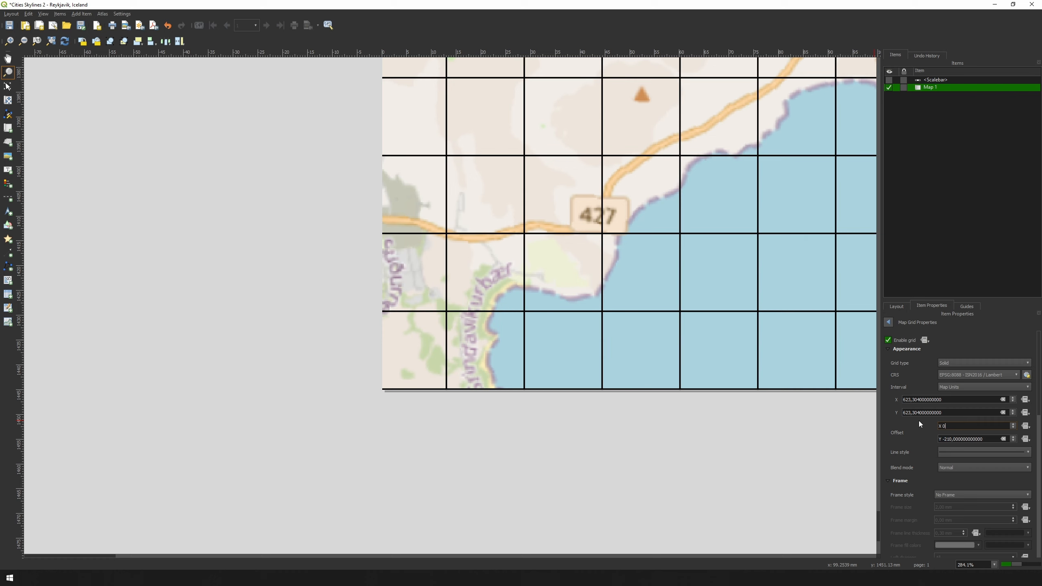
{"action": "type", "text": "00"}
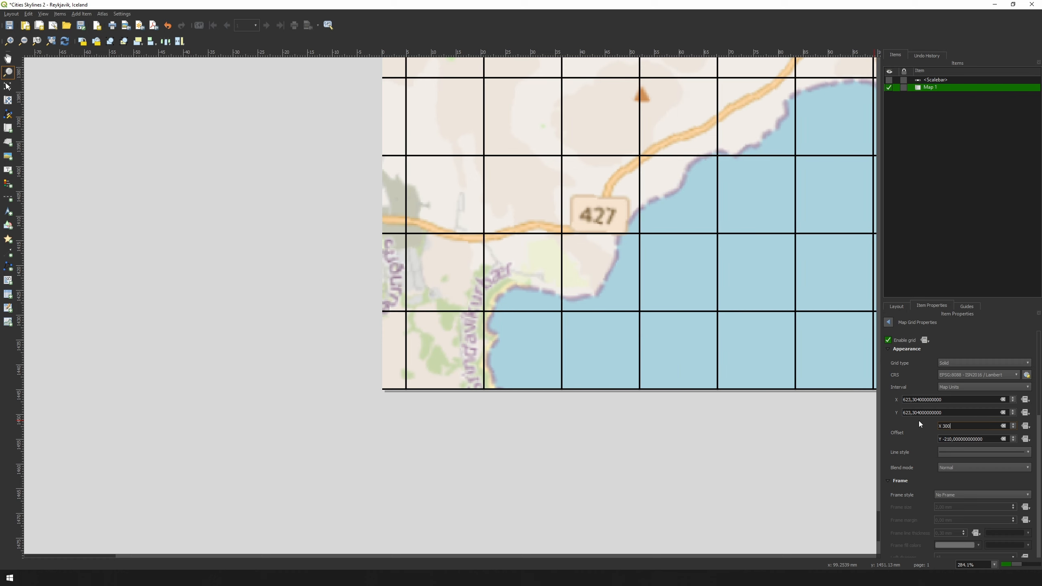
{"action": "key", "text": "Return"}
{"action": "key", "text": "Down"}
{"action": "key", "text": "Down"}
{"action": "key", "text": "Down"}
{"action": "key", "text": "Down"}
{"action": "key", "text": "Down"}
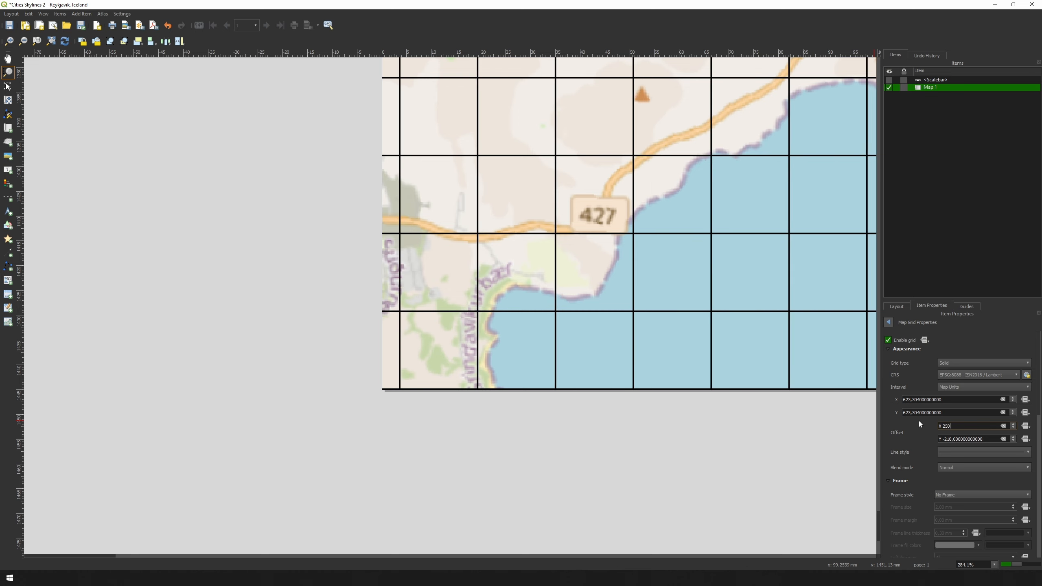
{"action": "key", "text": "Down"}
{"action": "key", "text": "Down"}
{"action": "key", "text": "Down"}
{"action": "key", "text": "Down"}
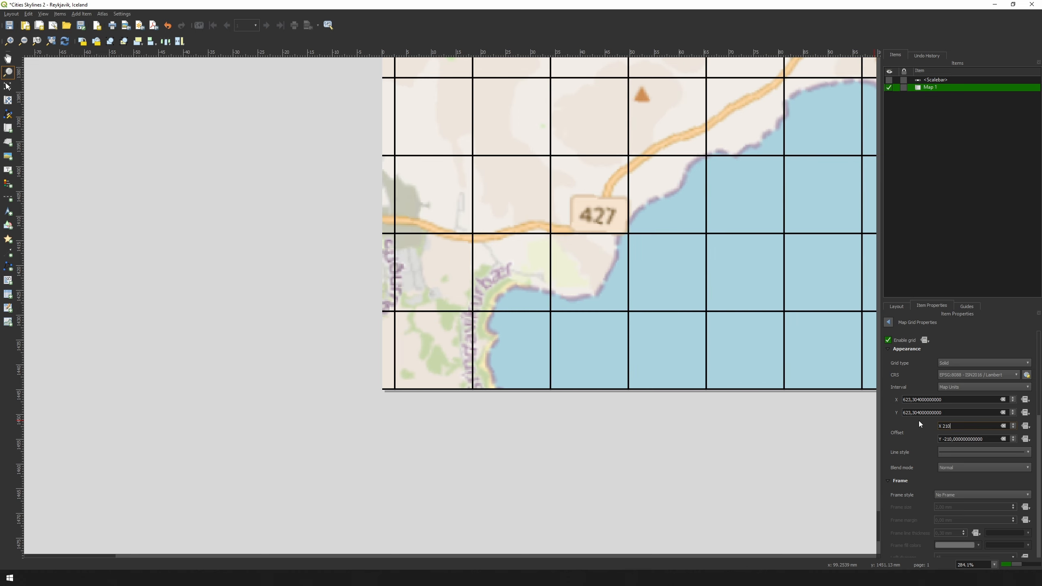
Step: Refine the grid's X offset to 120 so a vertical grid line meets the page's left edge
{"action": "key", "text": "Down"}
{"action": "key", "text": "Down"}
{"action": "type", "text": "1"}
{"action": "type", "text": "5"}
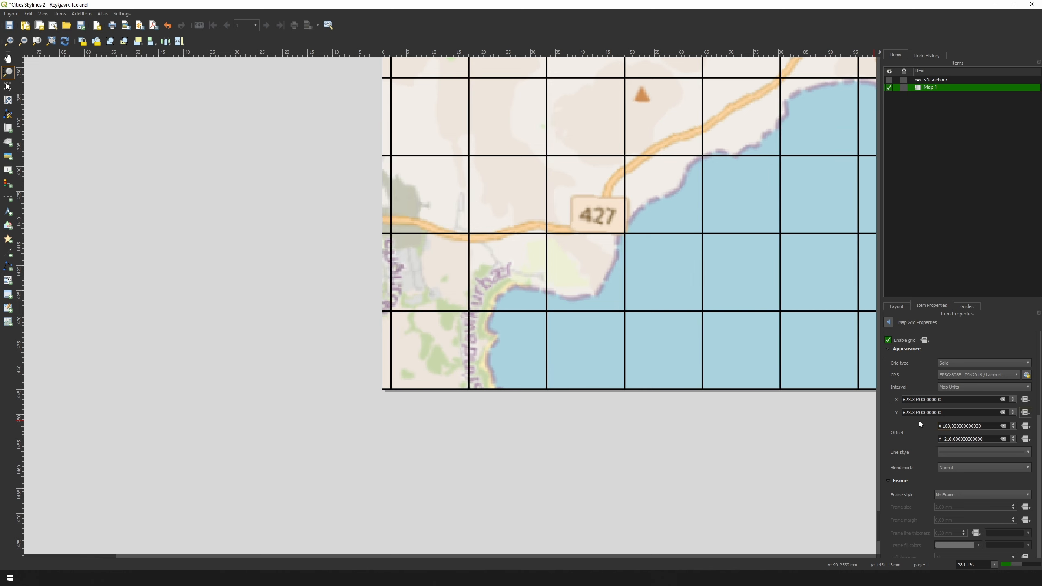
{"action": "key", "text": "BackSpace"}
{"action": "type", "text": "40"}
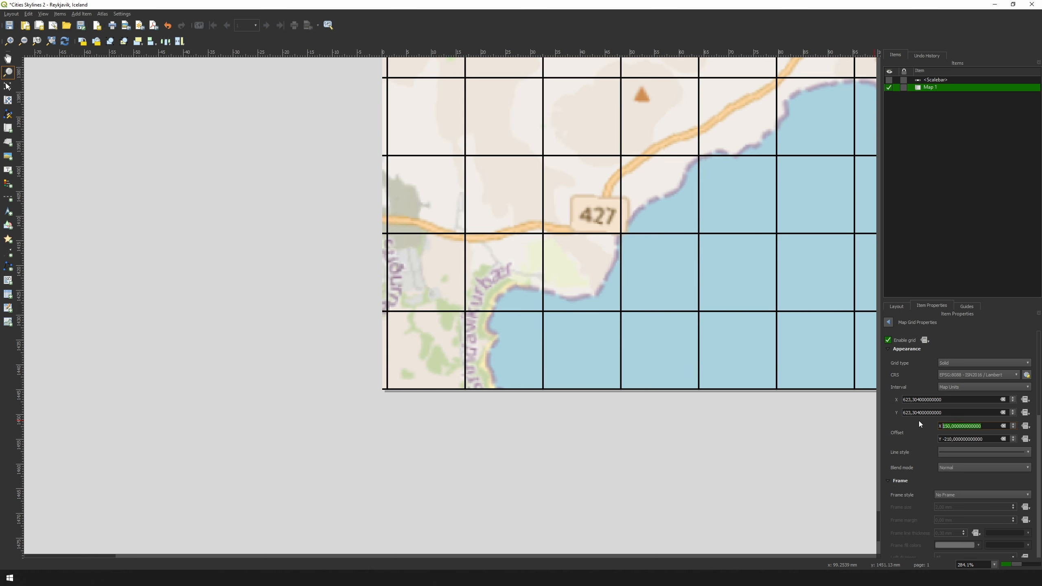
{"action": "key", "text": "BackSpace"}
{"action": "key", "text": "BackSpace"}
{"action": "type", "text": "20"}
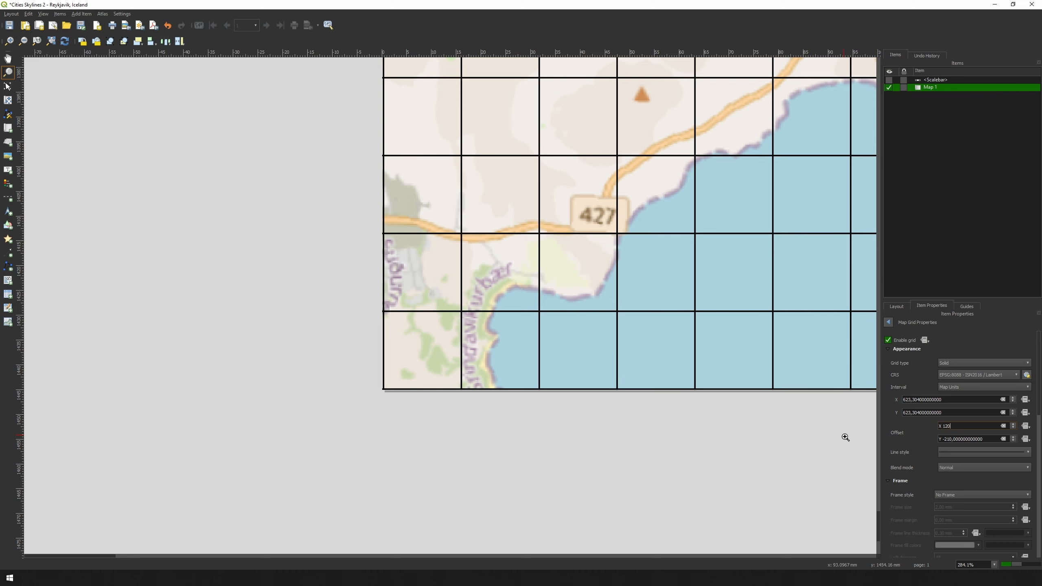
Step: Set the grid's Y offset to -530 so a horizontal grid line meets the upper central guide near Seltjarnarnes
{"action": "left_click", "coordinate": [995, 565]}
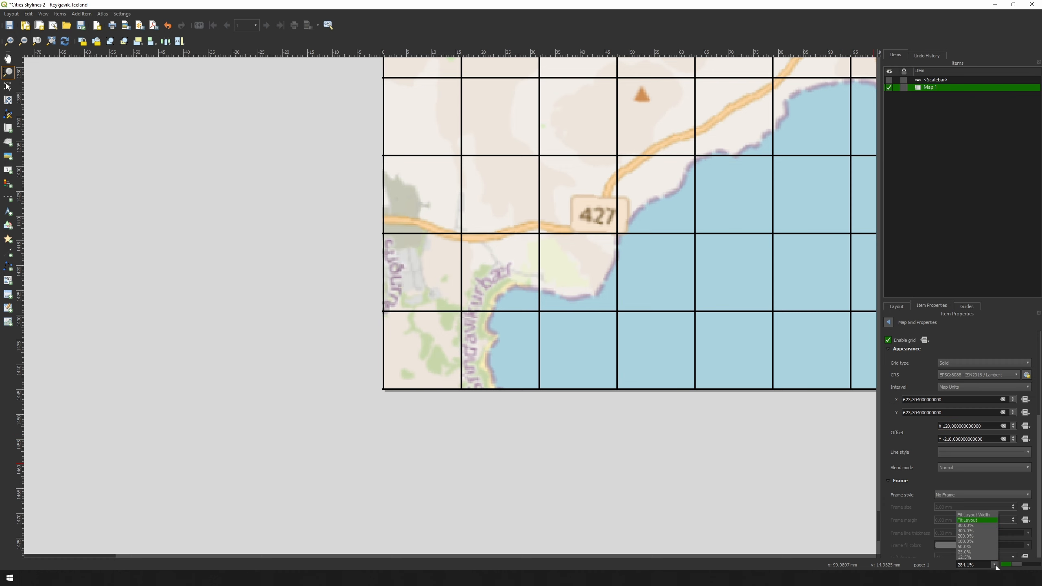
{"action": "left_click", "coordinate": [978, 521]}
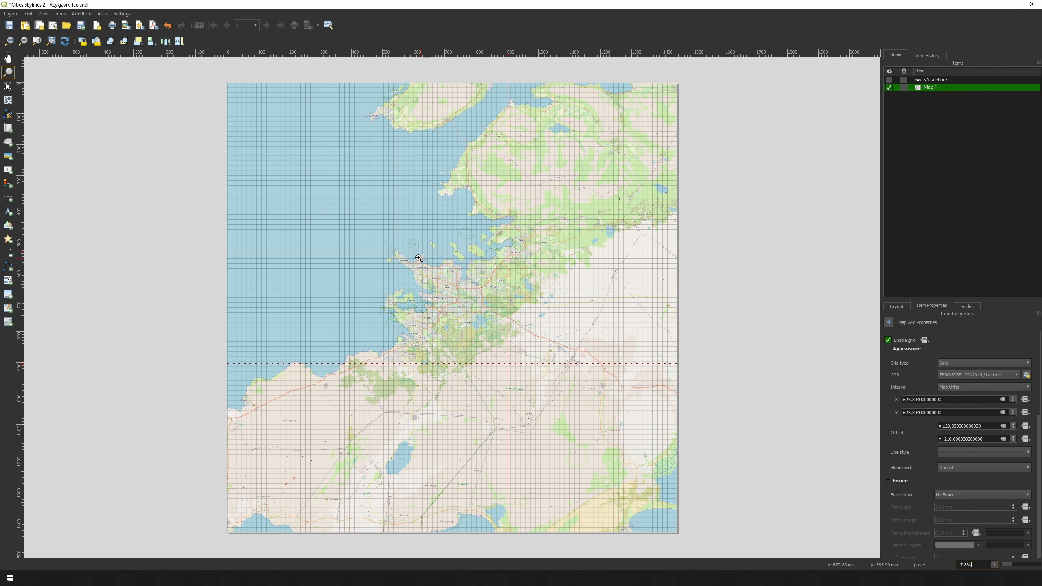
{"action": "left_click_drag", "start_coordinate": [390, 243], "coordinate": [406, 260]}
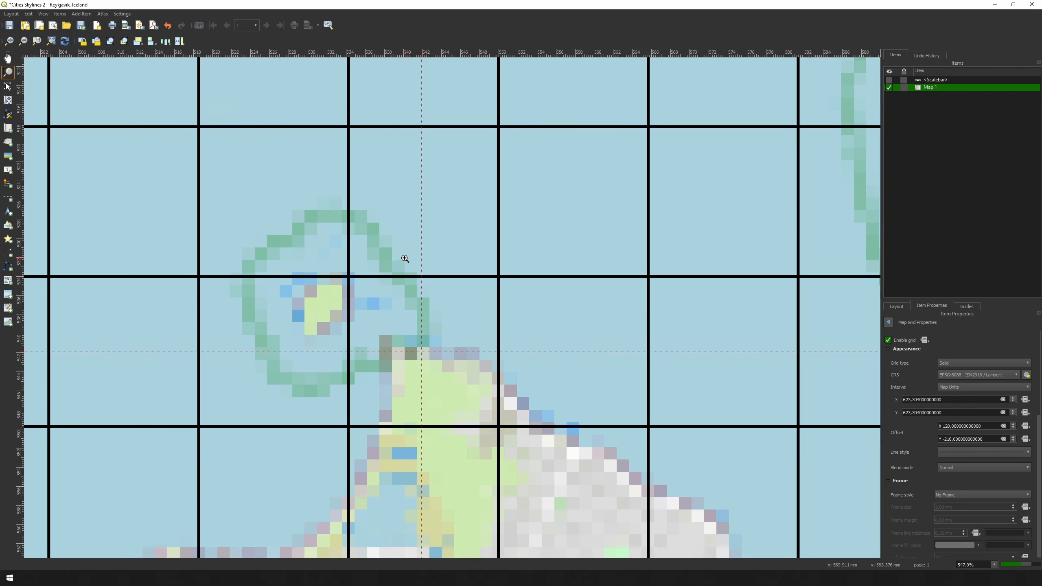
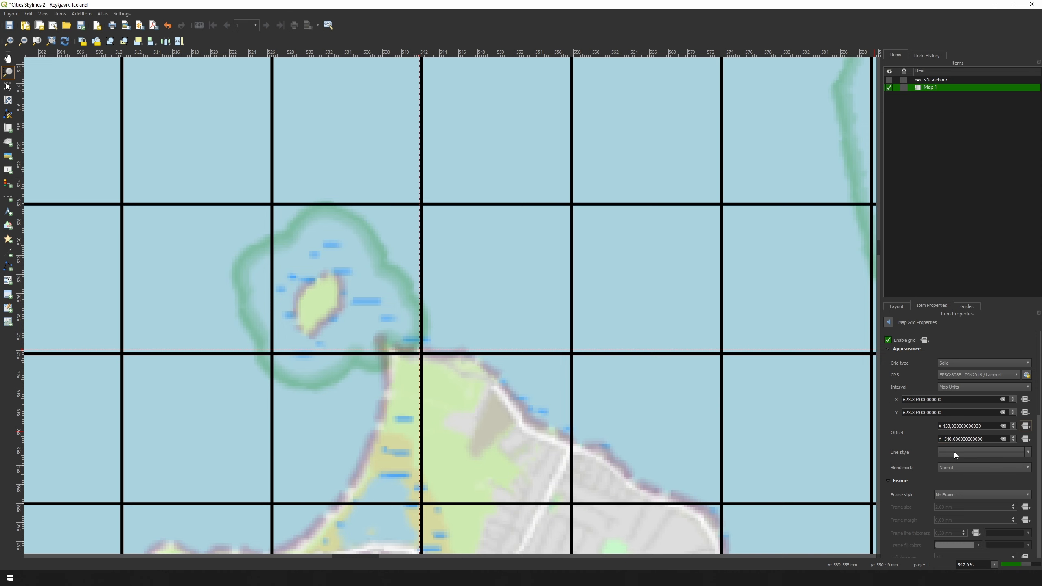
{"action": "key", "text": "Tab"}
{"action": "type", "text": "-530"}
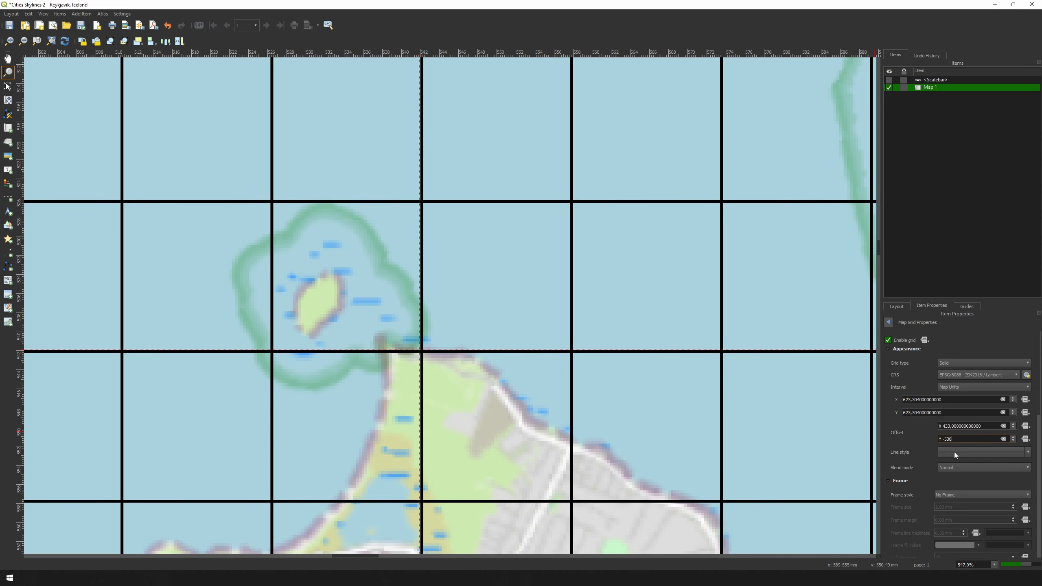
Step: Check the grid against the central guides around Reykjavik, toggling the grid off and on again
{"action": "left_click", "coordinate": [997, 566]}
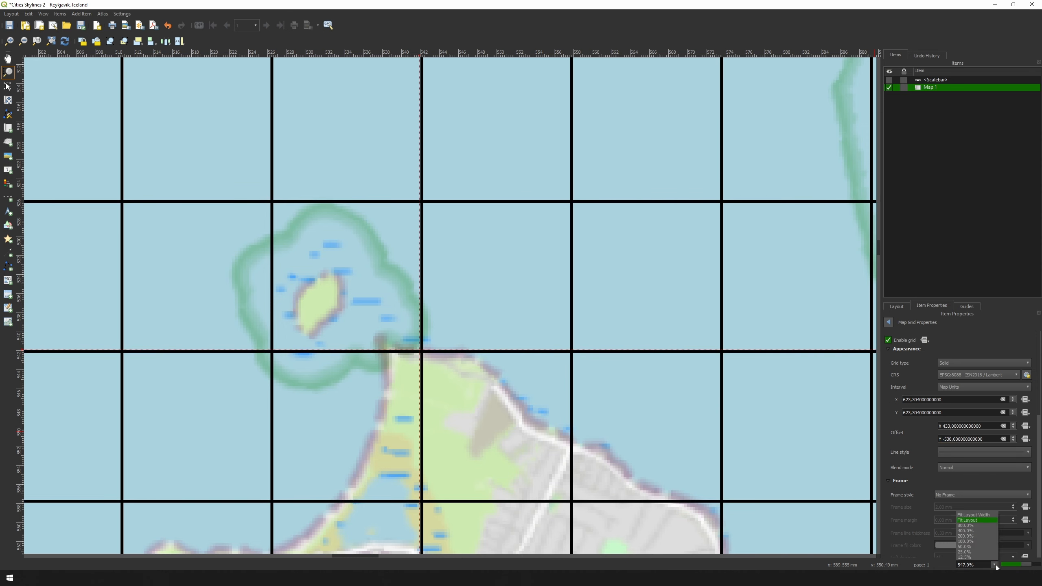
{"action": "left_click", "coordinate": [972, 521]}
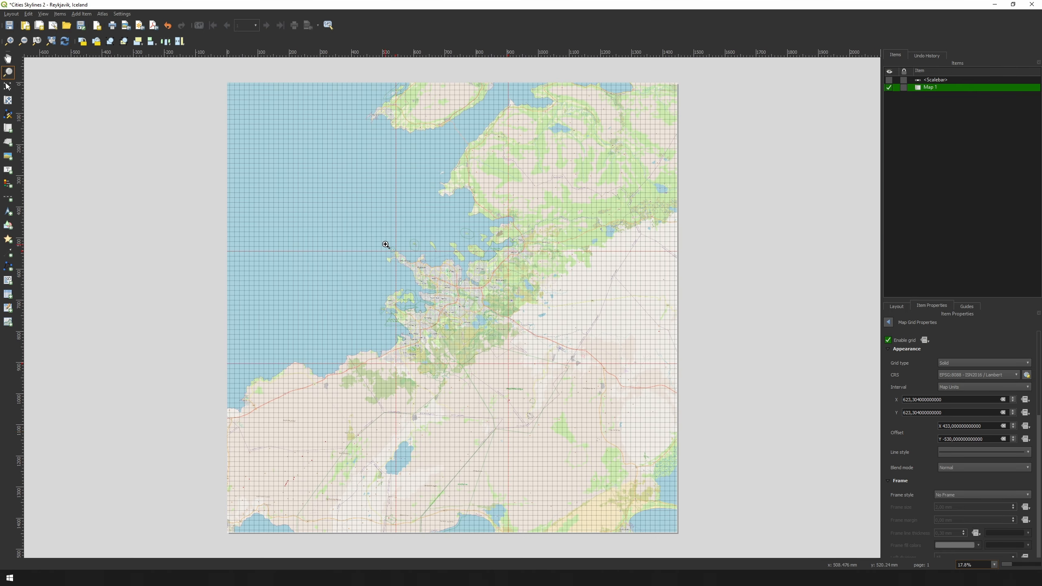
{"action": "left_click_drag", "start_coordinate": [380, 235], "coordinate": [519, 373]}
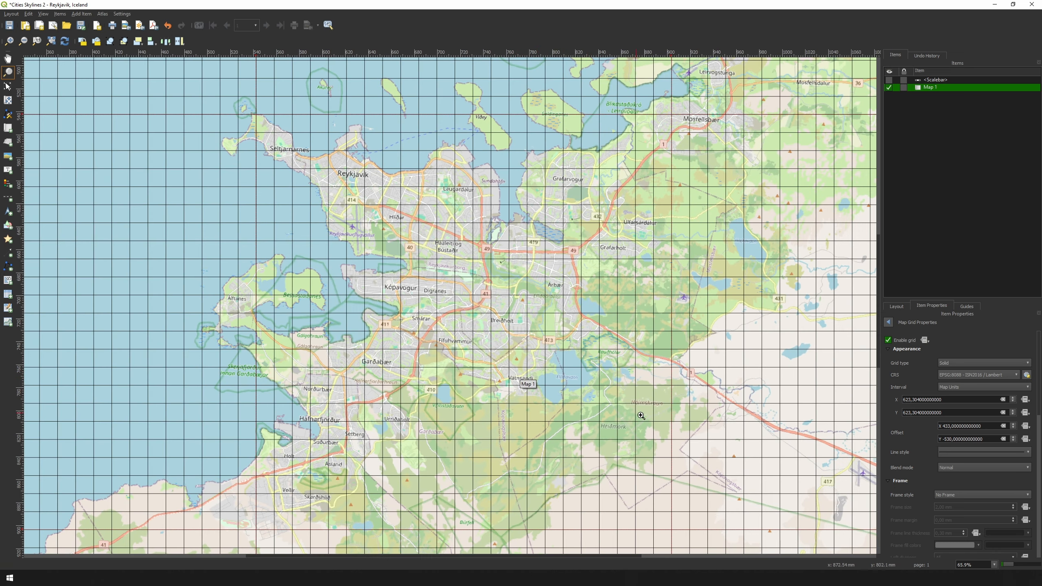
{"action": "left_click", "coordinate": [889, 342]}
{"action": "left_click", "coordinate": [889, 341]}
{"action": "scroll", "coordinate": [648, 323], "scroll_direction": "down", "scroll_amount": 1}
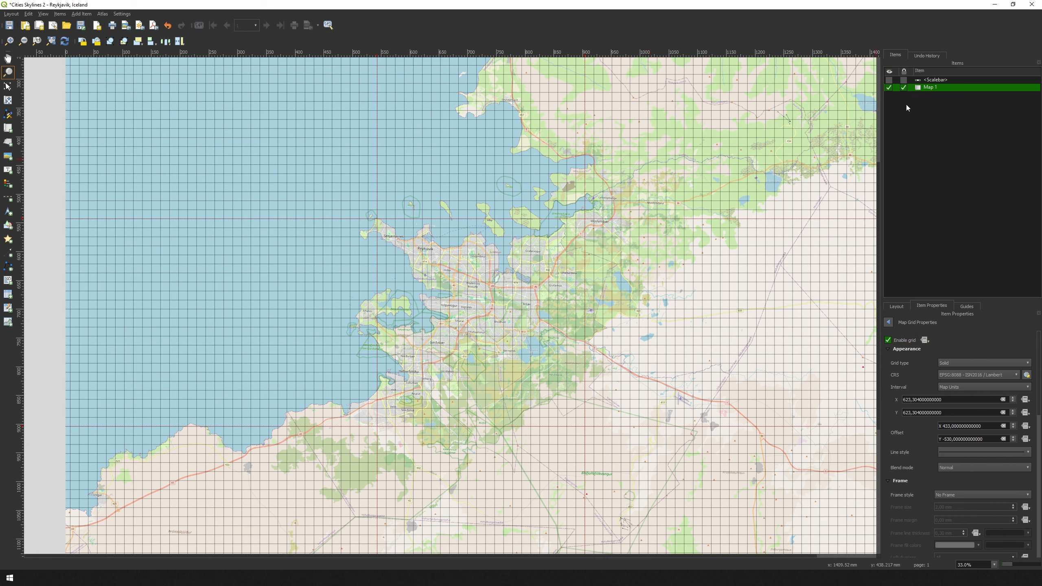
Step: Leave the grid properties and rename Map 1 as World map
{"action": "left_click", "coordinate": [889, 322]}
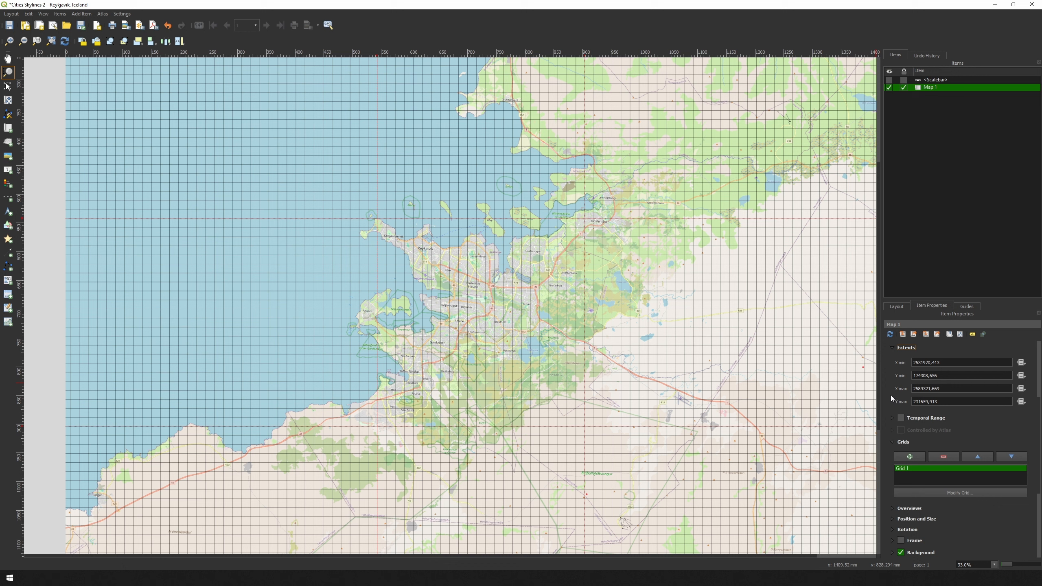
{"action": "scroll", "coordinate": [894, 395], "scroll_direction": "up", "scroll_amount": 3}
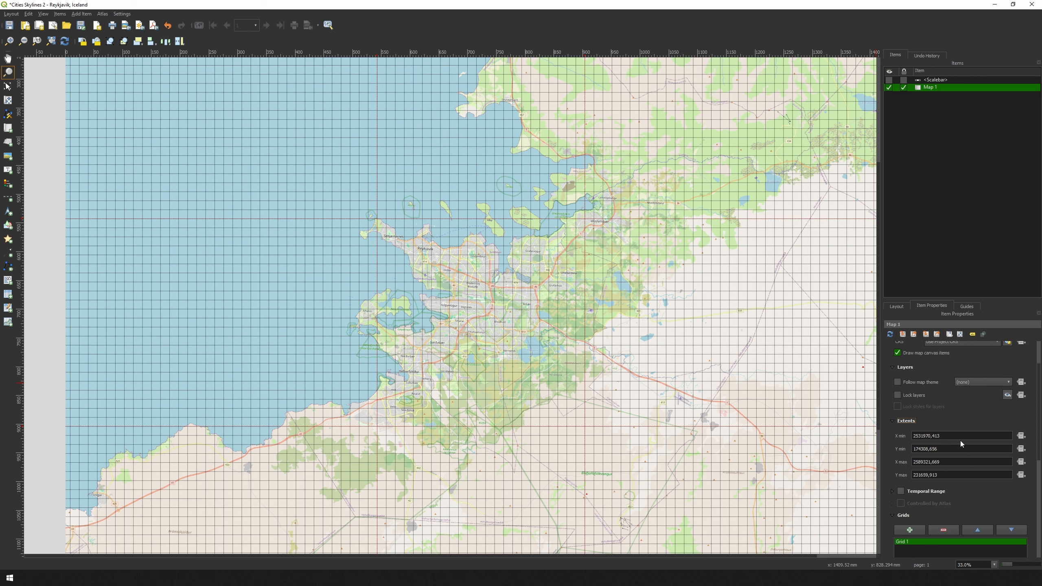
{"action": "double_click", "coordinate": [940, 87]}
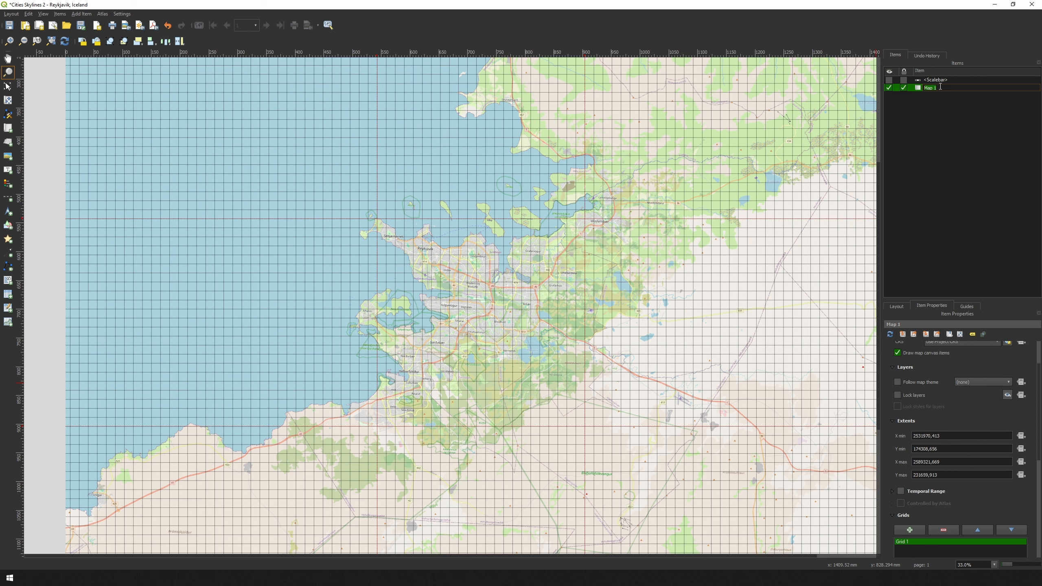
{"action": "type", "text": "World map"}
{"action": "key", "text": "Return"}
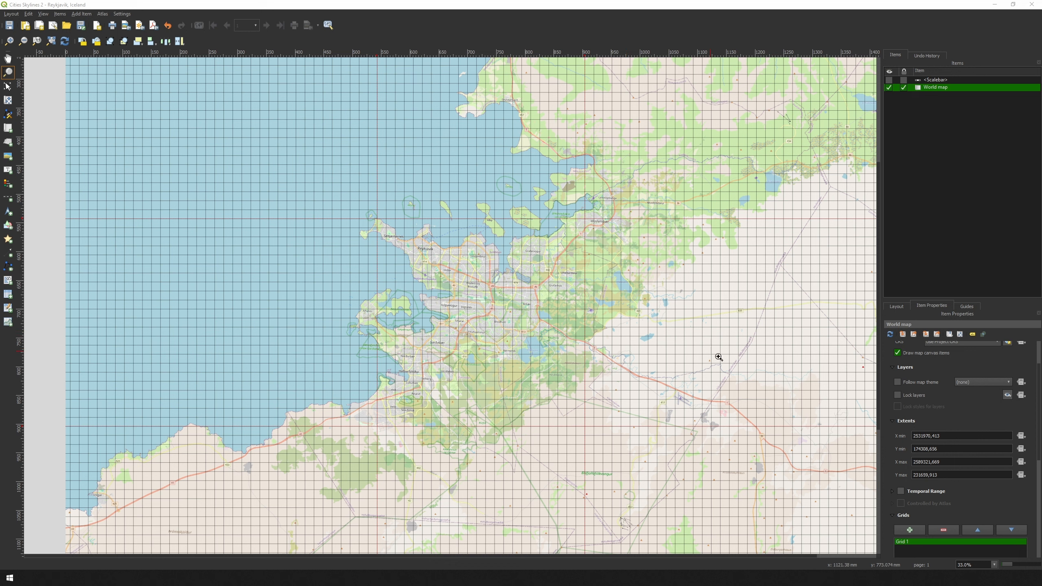
Step: Add a second map item covering the whole page and name it Local Map
{"action": "left_click", "coordinate": [995, 566]}
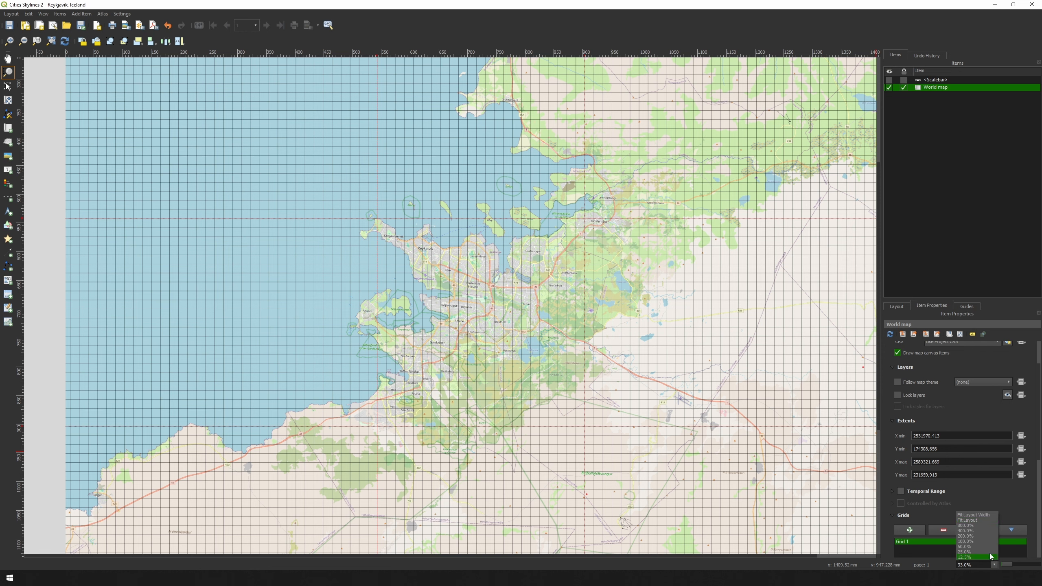
{"action": "left_click", "coordinate": [973, 521]}
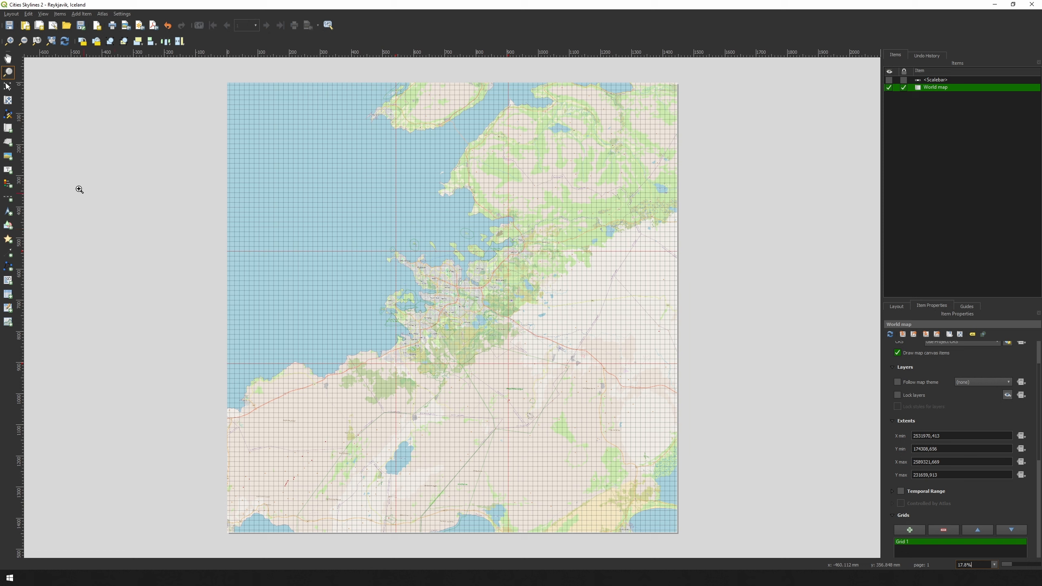
{"action": "left_click", "coordinate": [6, 129]}
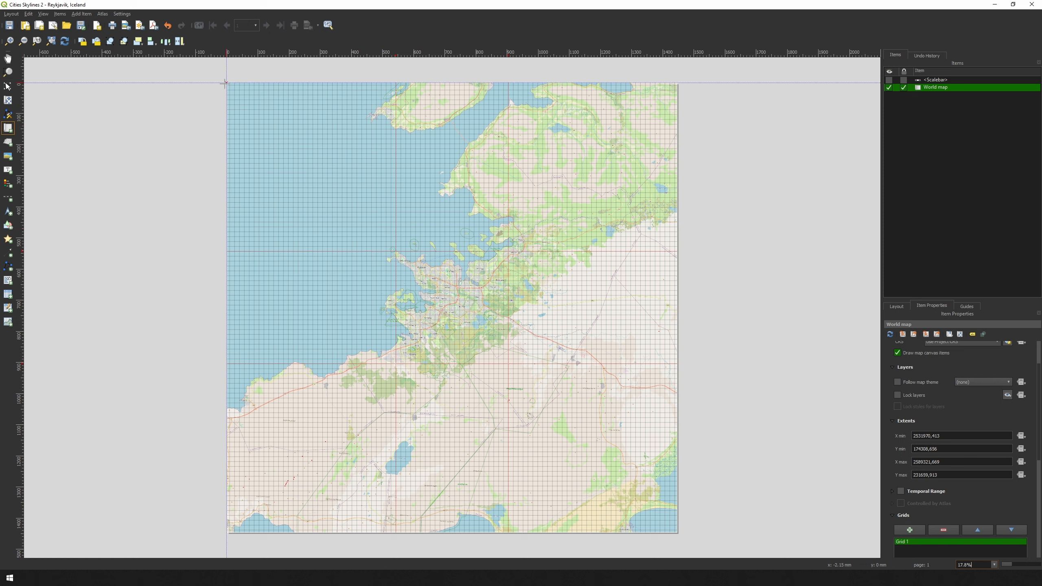
{"action": "left_click_drag", "start_coordinate": [226, 83], "coordinate": [678, 532]}
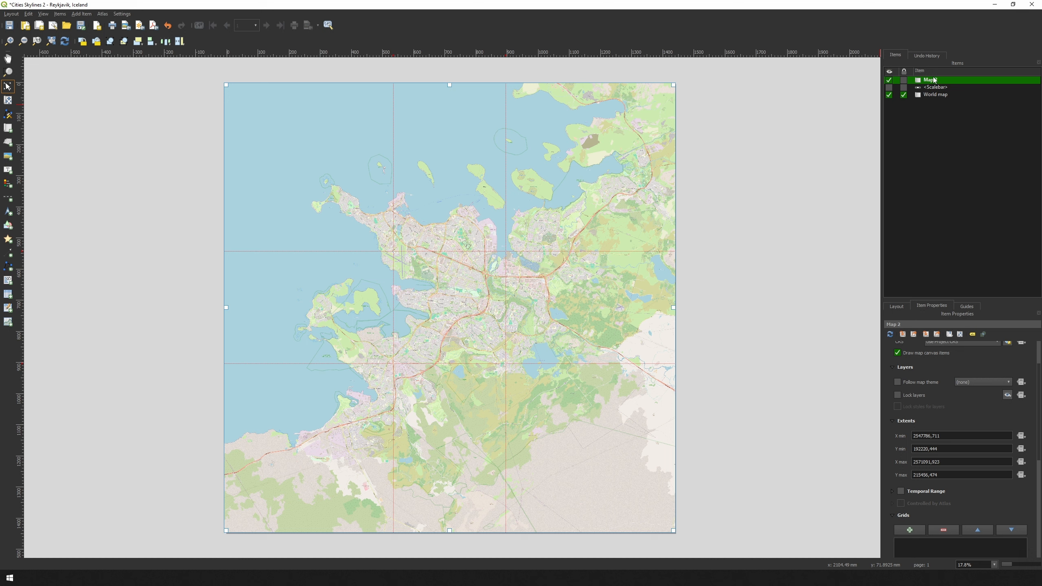
{"action": "double_click", "coordinate": [934, 80]}
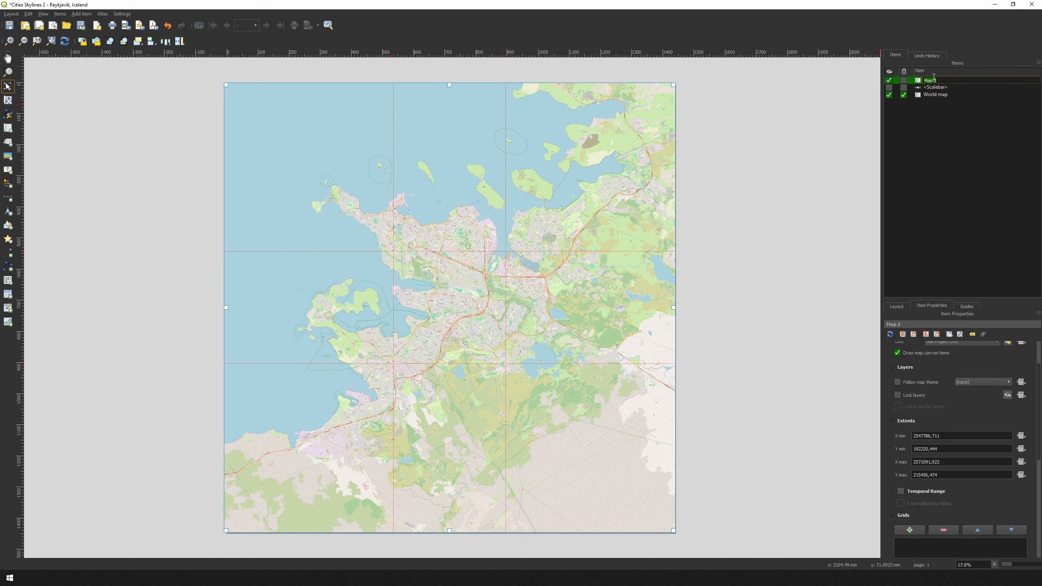
{"action": "type", "text": "Local"}
{"action": "key", "text": "Return"}
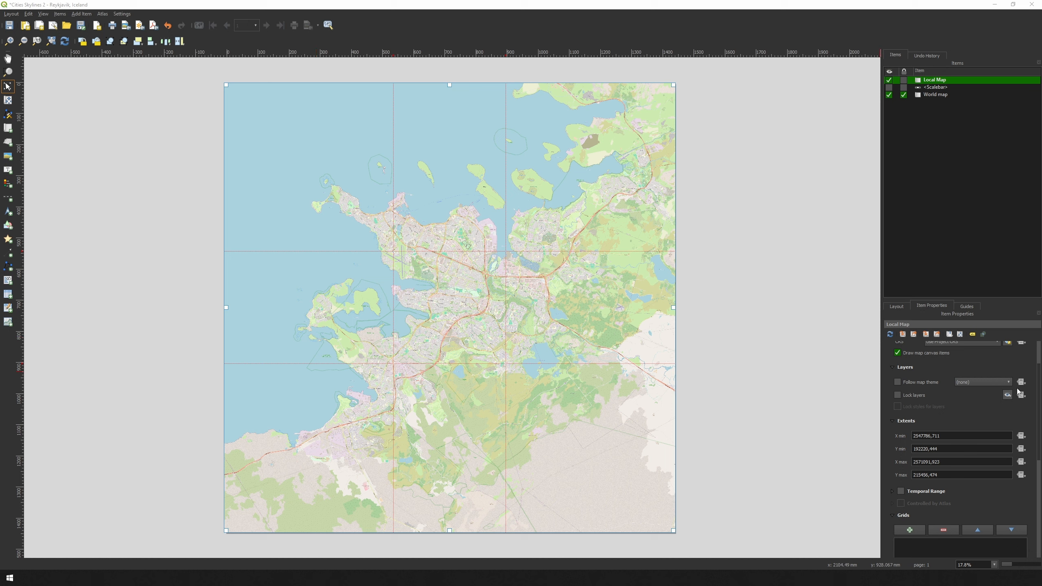
Step: Set the Local Map's extents to X min 2531970,413, Y min 174308,656, X max 2589321,669 and Y max 231659,913
{"action": "left_click_drag", "start_coordinate": [960, 435], "coordinate": [880, 433]}
{"action": "type", "text": "2531970,413"}
{"action": "key", "text": "Return"}
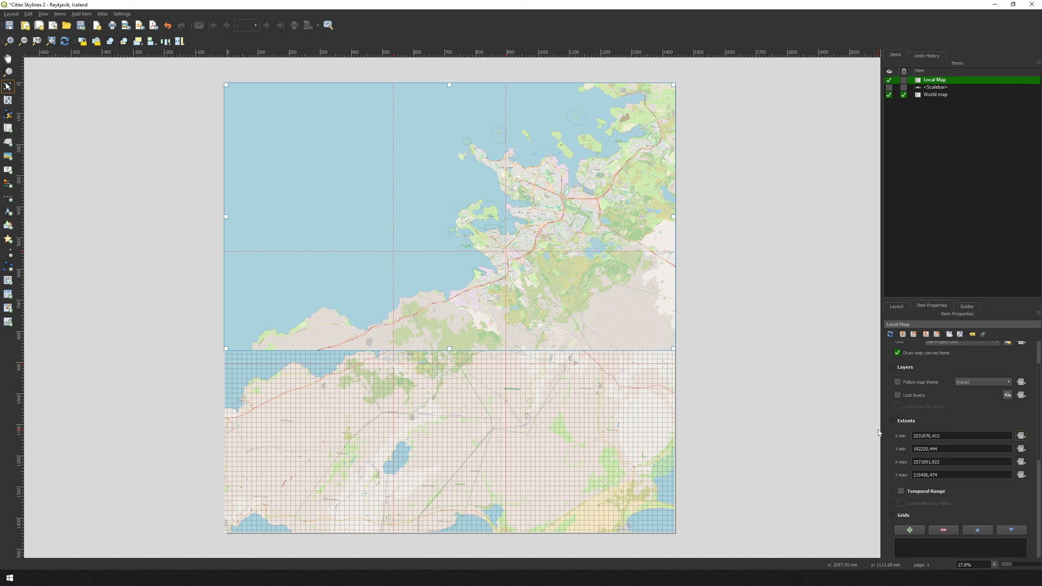
{"action": "key", "text": "Tab"}
{"action": "type", "text": "174308,656"}
{"action": "key", "text": "Return"}
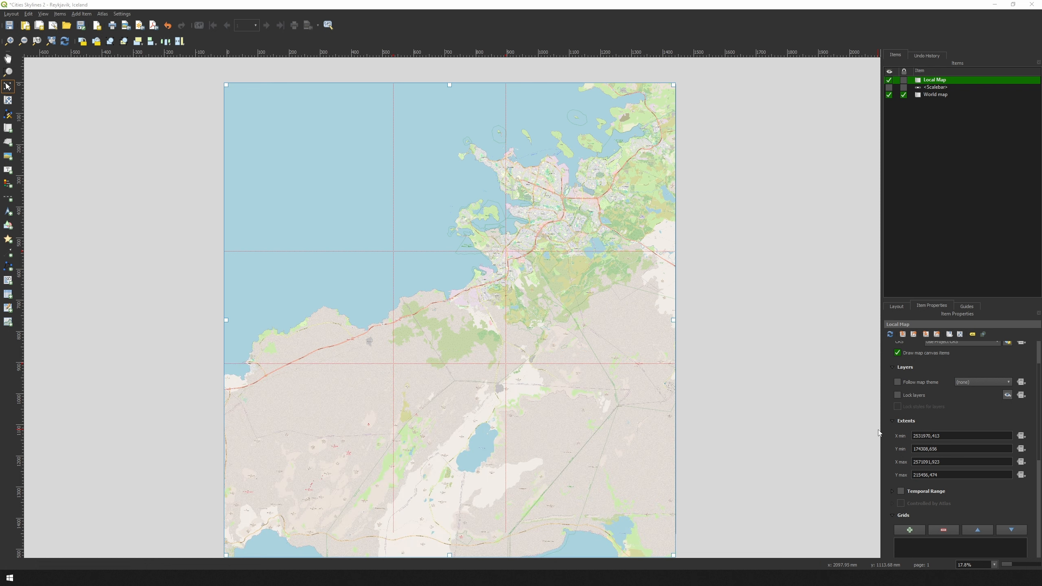
{"action": "key", "text": "Tab"}
{"action": "type", "text": "2589321,669"}
{"action": "key", "text": "Return"}
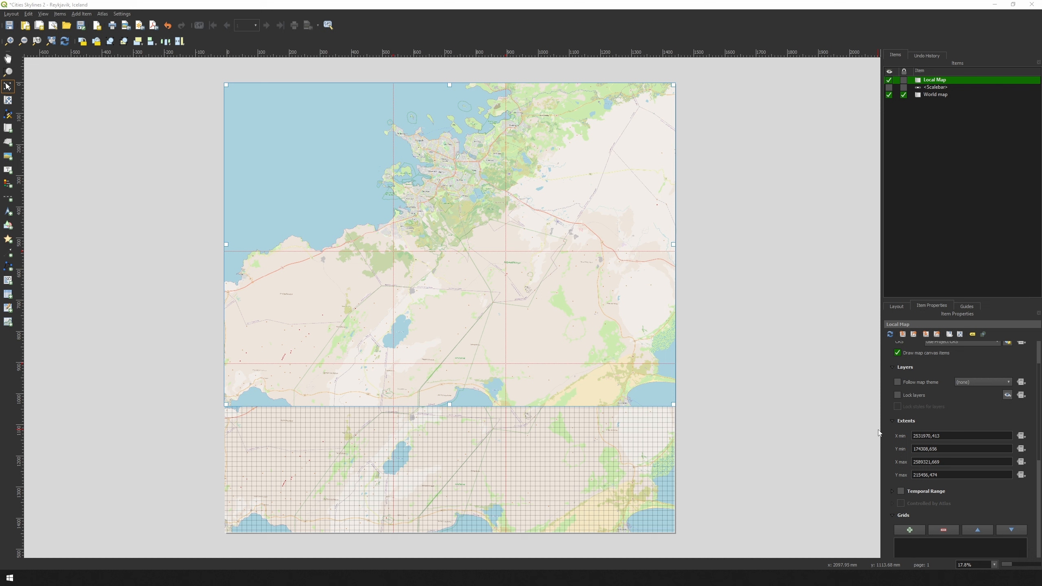
{"action": "key", "text": "Tab"}
{"action": "type", "text": "231659,913"}
{"action": "key", "text": "Return"}
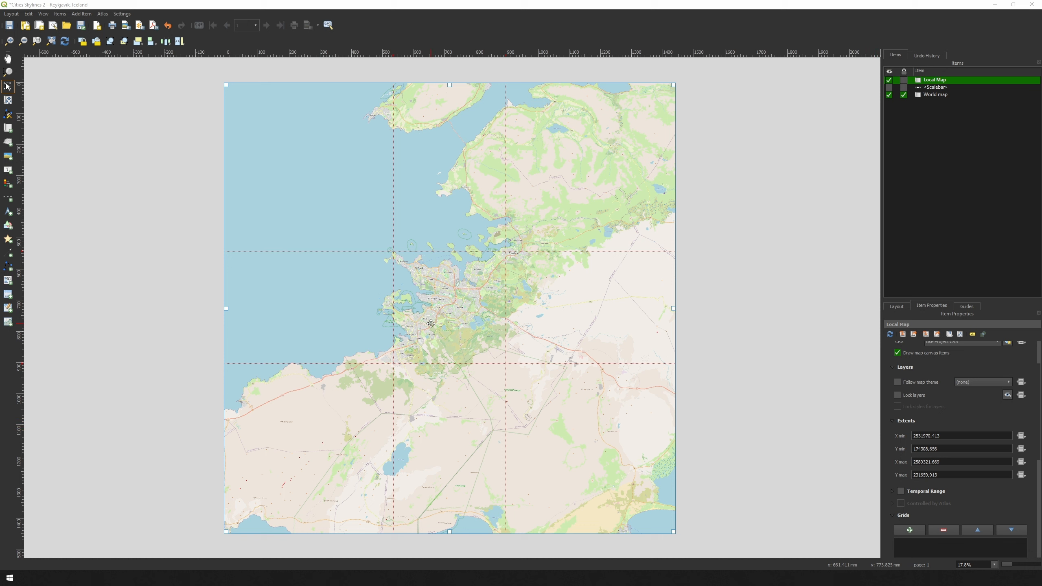
Step: Compare the Local Map with the World map around Reykjavik by toggling the Local Map's visibility
{"action": "left_click", "coordinate": [8, 72]}
{"action": "left_click_drag", "start_coordinate": [360, 215], "coordinate": [475, 335]}
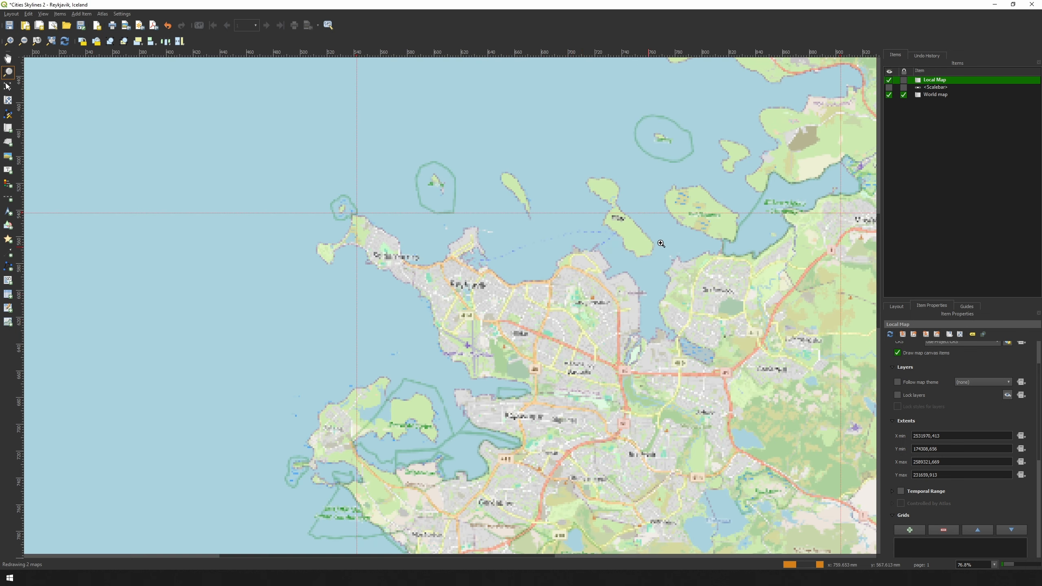
{"action": "left_click", "coordinate": [888, 80]}
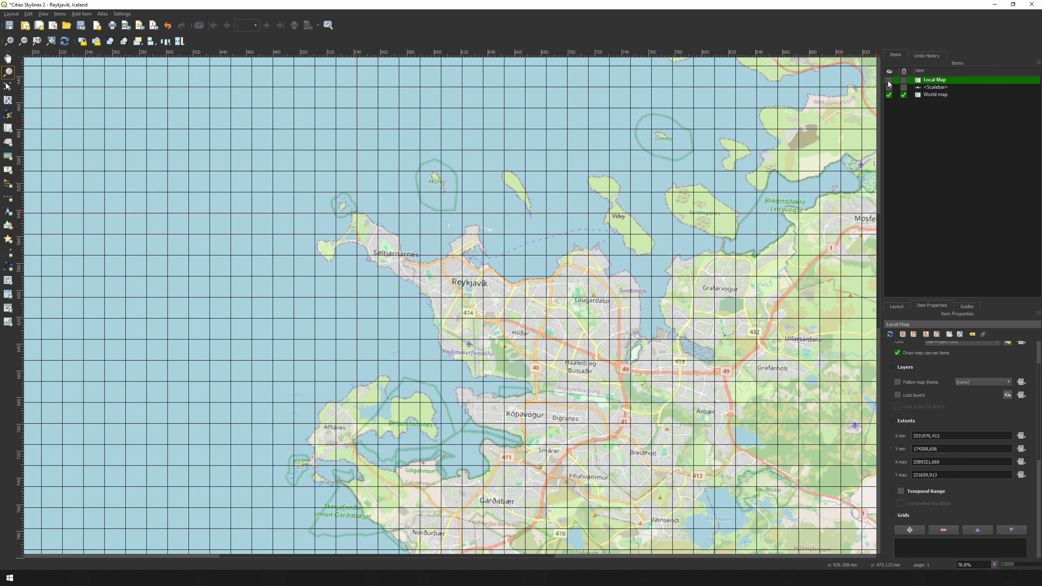
{"action": "left_click", "coordinate": [888, 80]}
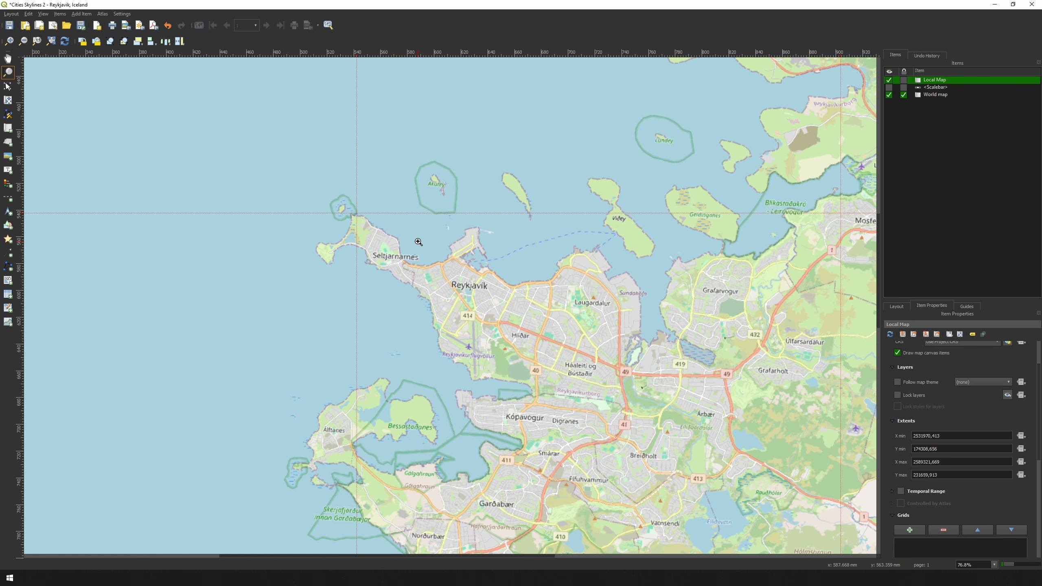
{"action": "scroll", "coordinate": [418, 241], "scroll_direction": "down", "scroll_amount": 1}
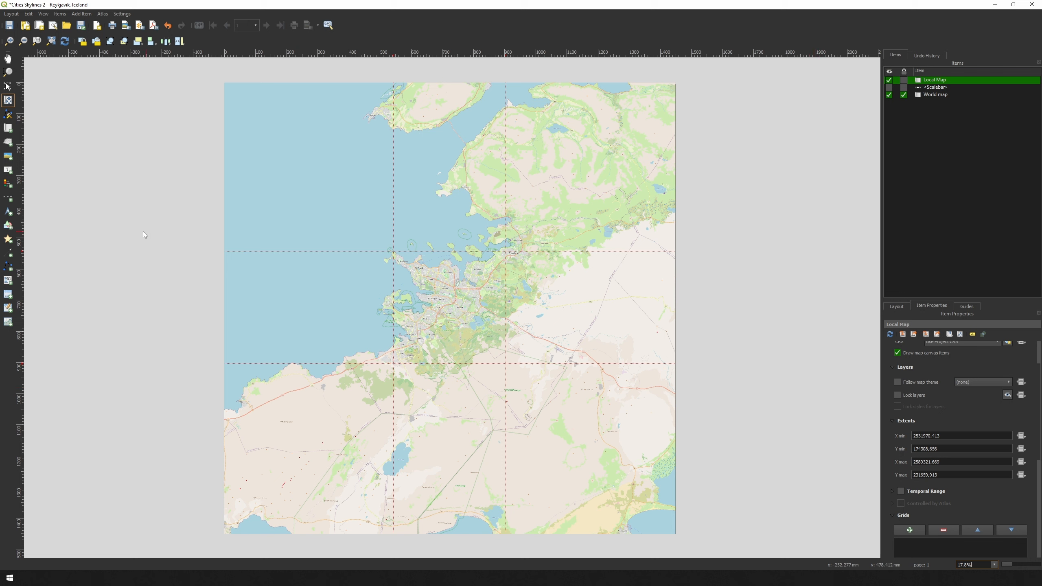
Step: Add a scale bar for the Local Map at the page's left edge with 23 right segments and a fixed width of 0,62 units
{"action": "left_click", "coordinate": [6, 199]}
{"action": "left_click_drag", "start_coordinate": [225, 297], "coordinate": [275, 304]}
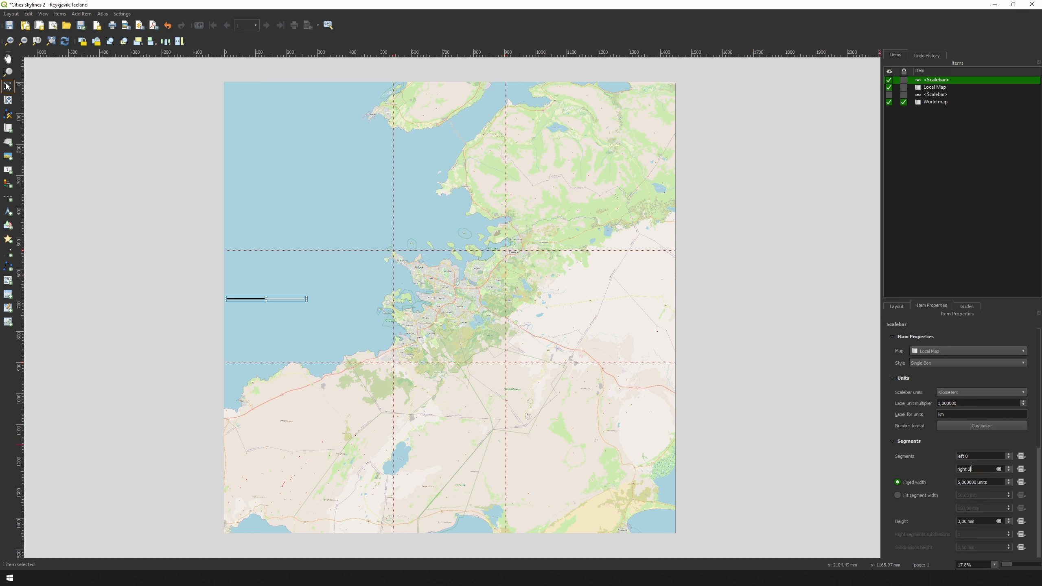
{"action": "type", "text": "3"}
{"action": "key", "text": "Return"}
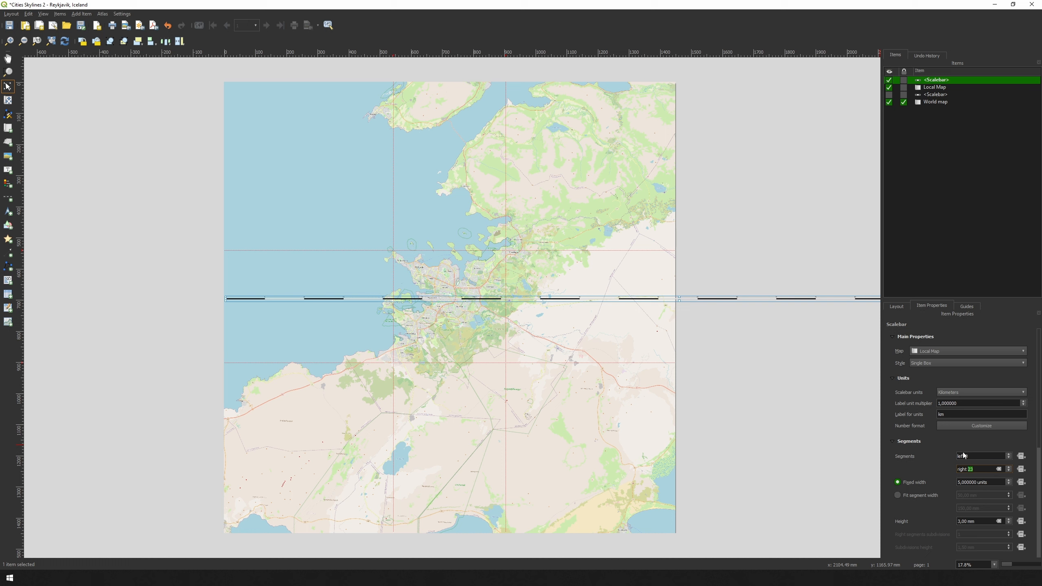
{"action": "key", "text": "Tab"}
{"action": "type", "text": "0,62"}
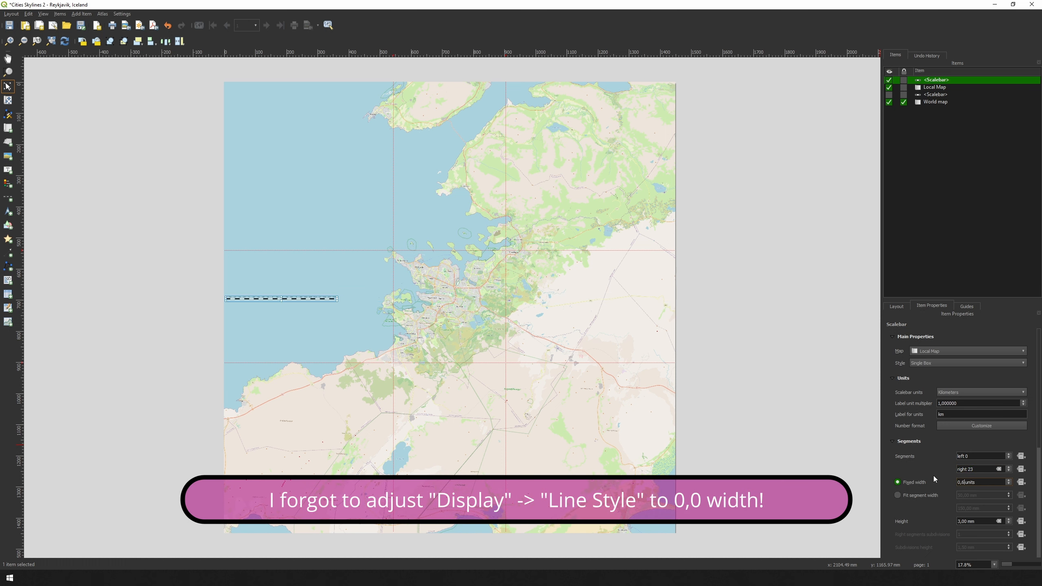
Step: Set the Local Map scalebar's fixed segment width to 0,623304 units
{"action": "type", "text": "3304"}
{"action": "key", "text": "Return"}
{"action": "left_click", "coordinate": [914, 468]}
Step: Move the Local Map scalebar so the start of its bar lines up exactly with the map's western edge
{"action": "key", "text": "z"}
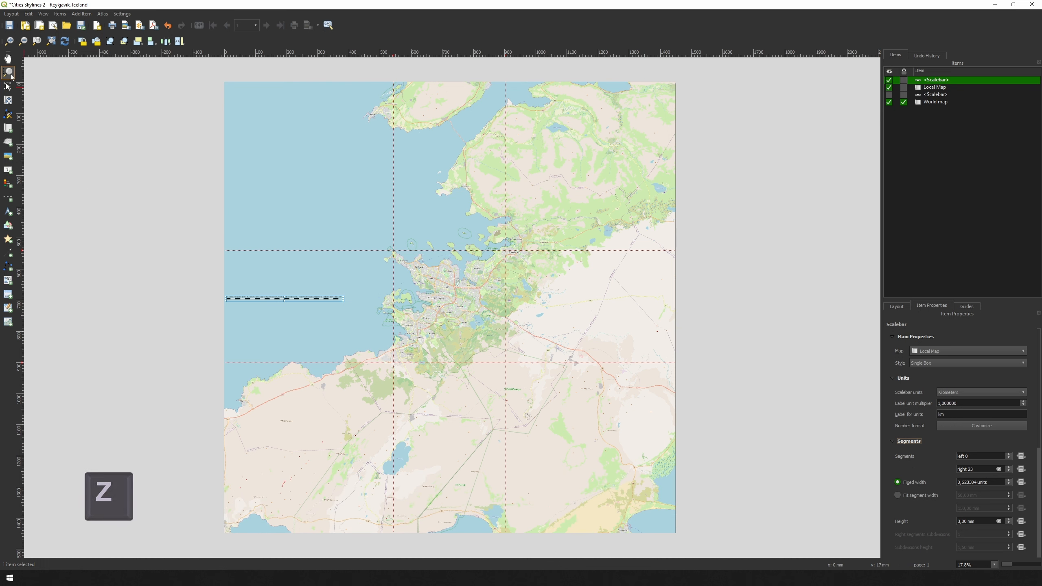
{"action": "key", "text": "v"}
{"action": "left_click_drag", "start_coordinate": [217, 291], "coordinate": [235, 312]}
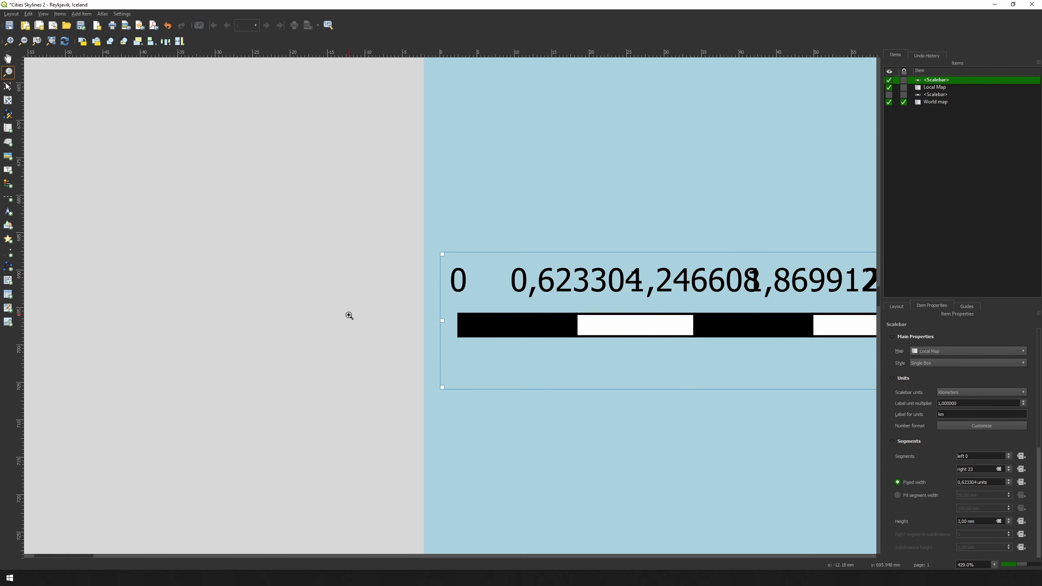
{"action": "left_click_drag", "start_coordinate": [471, 336], "coordinate": [438, 330]}
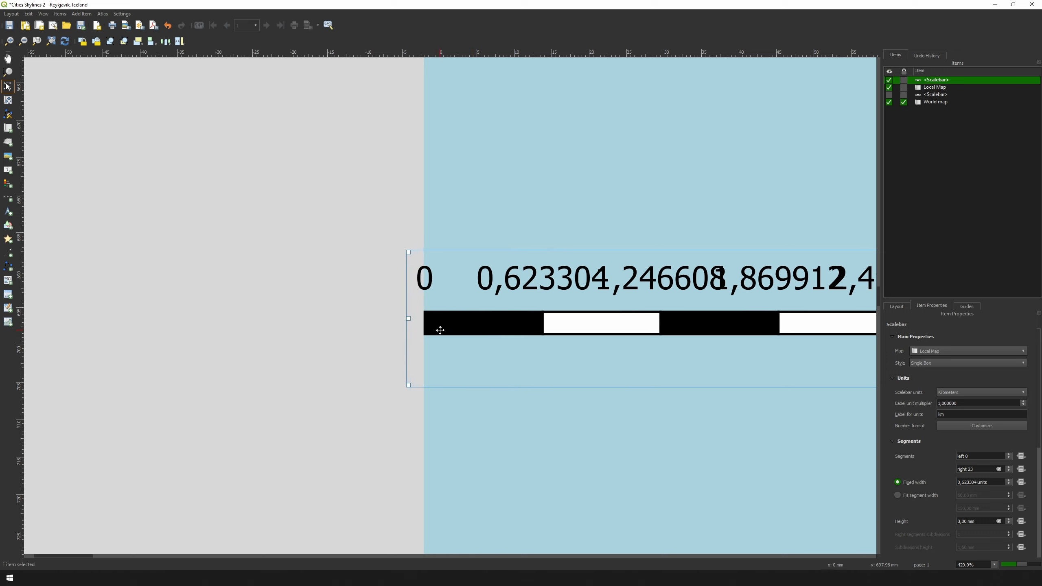
{"action": "key", "text": "z"}
{"action": "left_click_drag", "start_coordinate": [398, 299], "coordinate": [451, 343]}
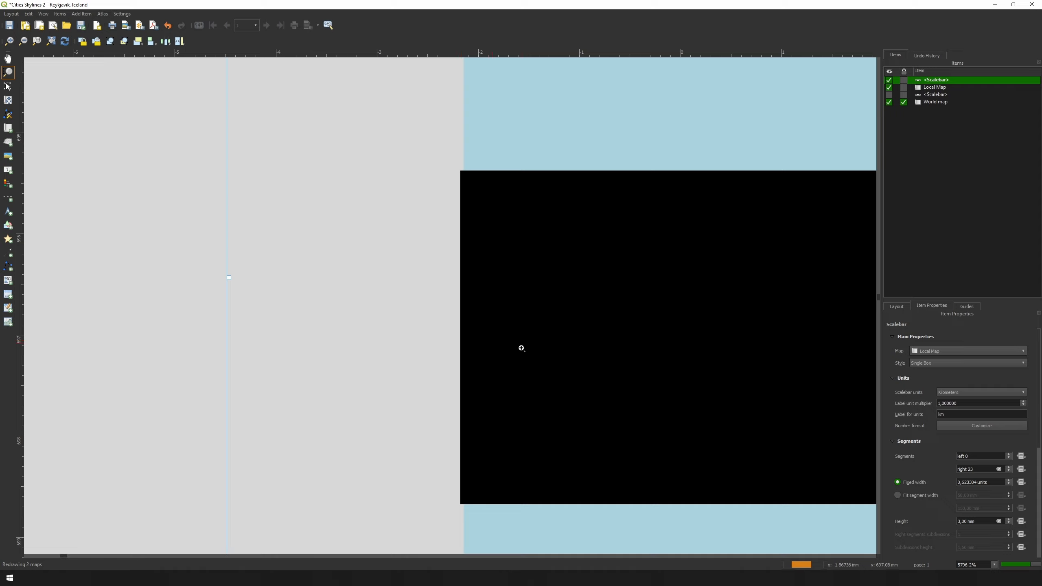
{"action": "key", "text": "v"}
{"action": "left_click_drag", "start_coordinate": [487, 393], "coordinate": [491, 394]}
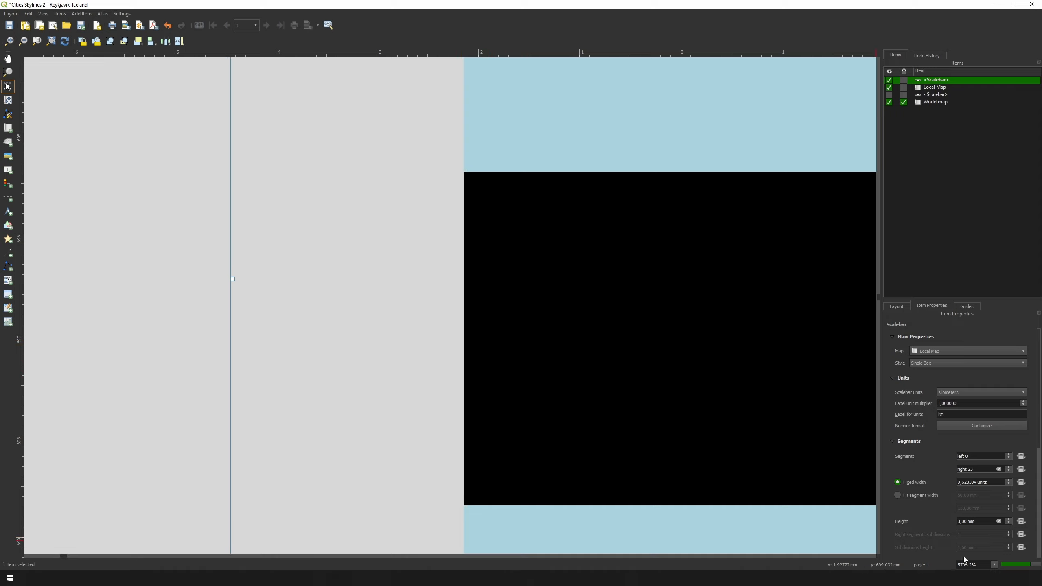
Step: Select the Local Map item and zoom its content in on Reykjavik to a scale of about 9893
{"action": "left_click", "coordinate": [993, 565]}
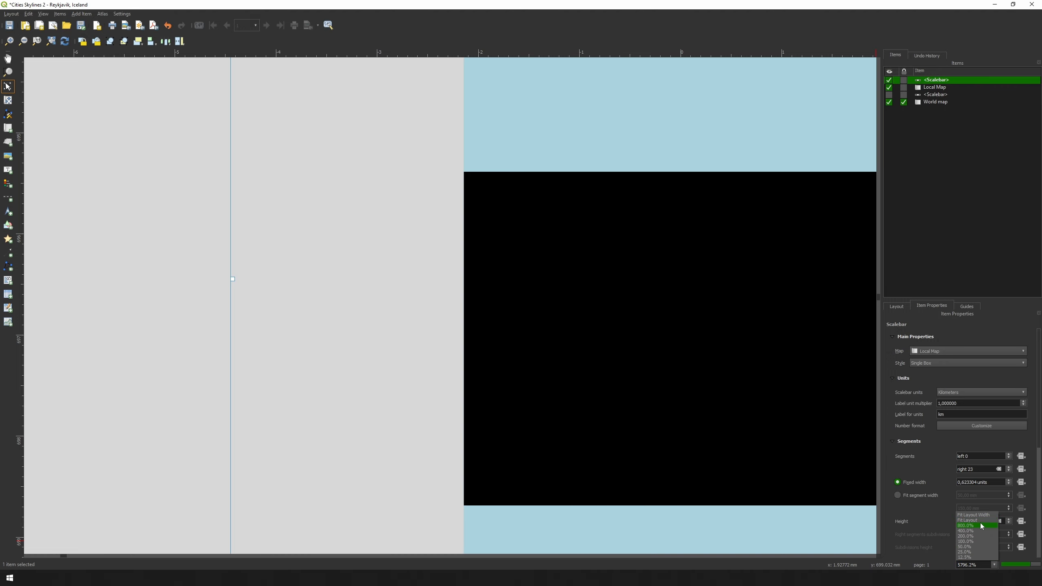
{"action": "left_click", "coordinate": [979, 520]}
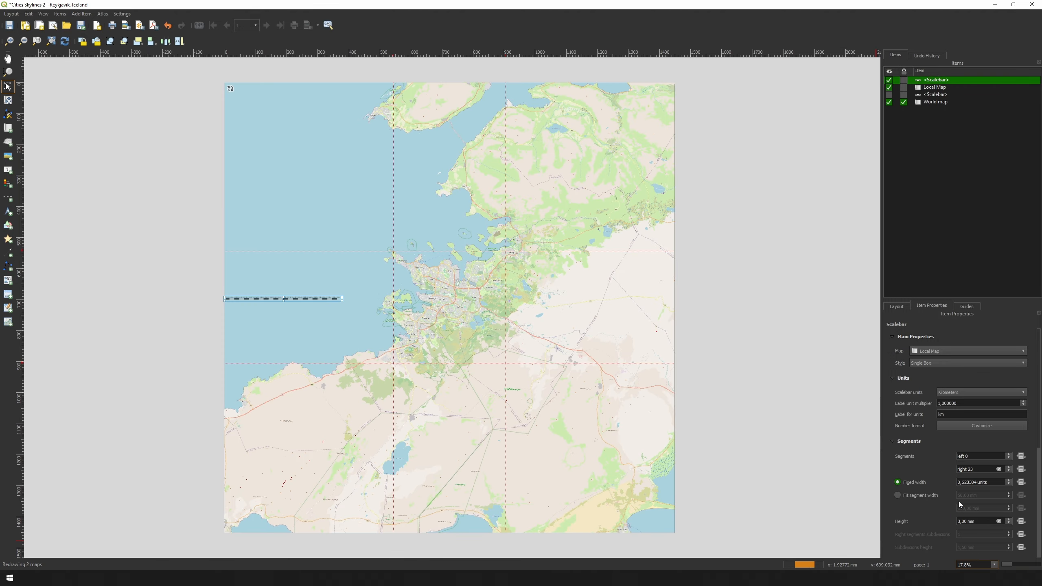
{"action": "left_click", "coordinate": [936, 88]}
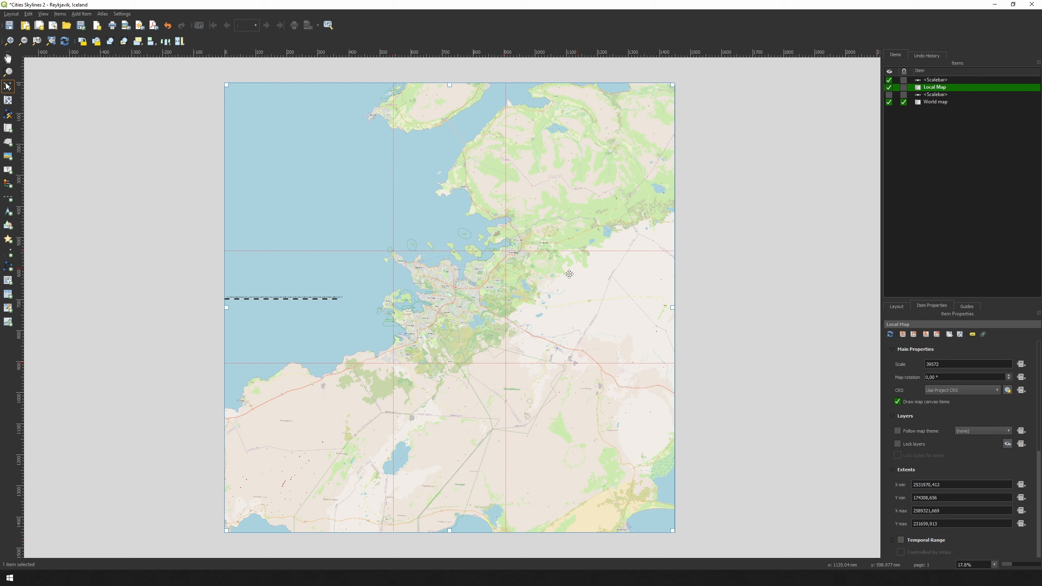
{"action": "key", "text": "c"}
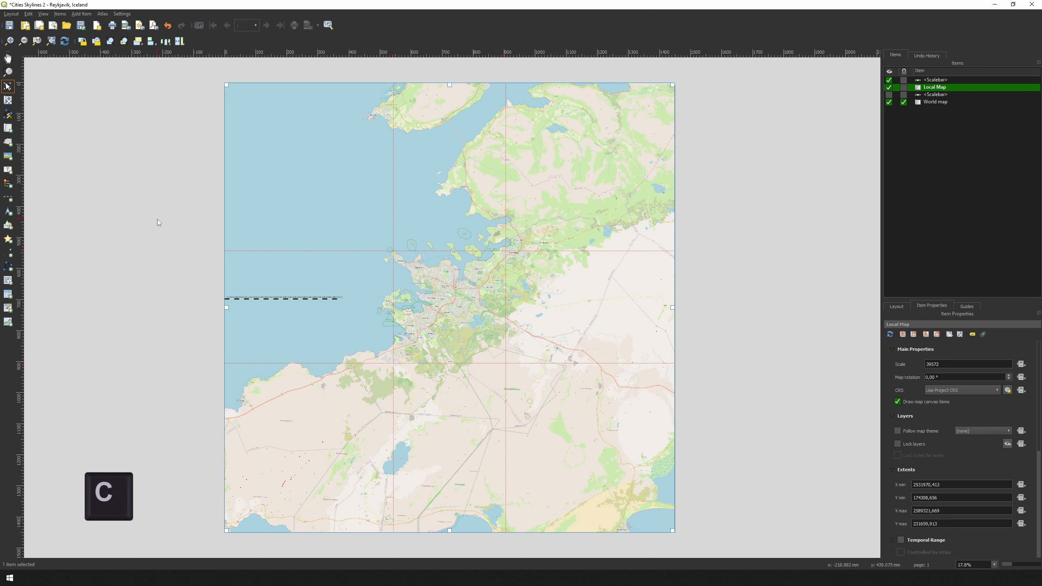
{"action": "left_click", "coordinate": [8, 100]}
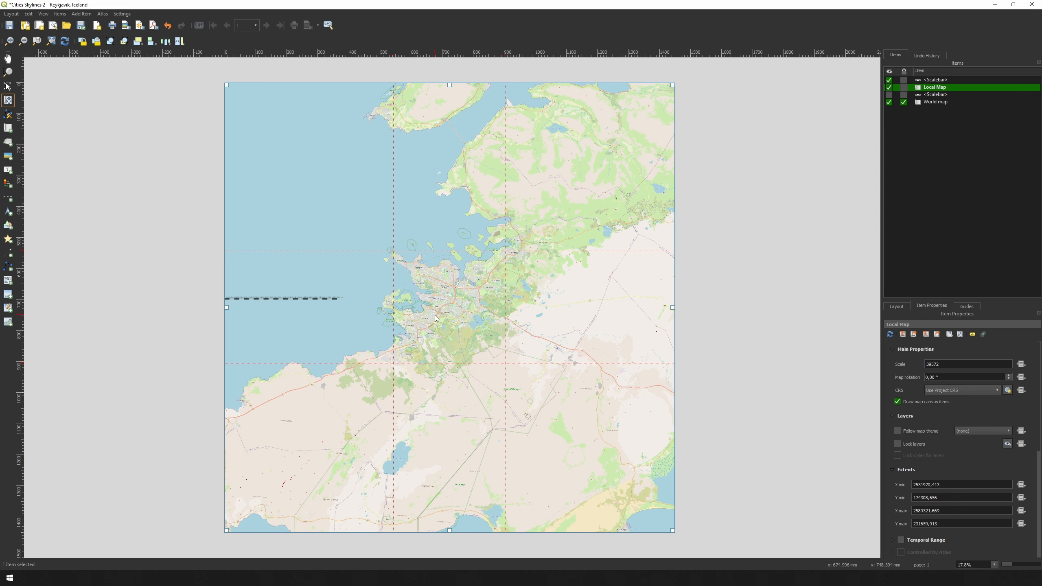
{"action": "scroll", "coordinate": [435, 316], "scroll_direction": "up", "scroll_amount": 1}
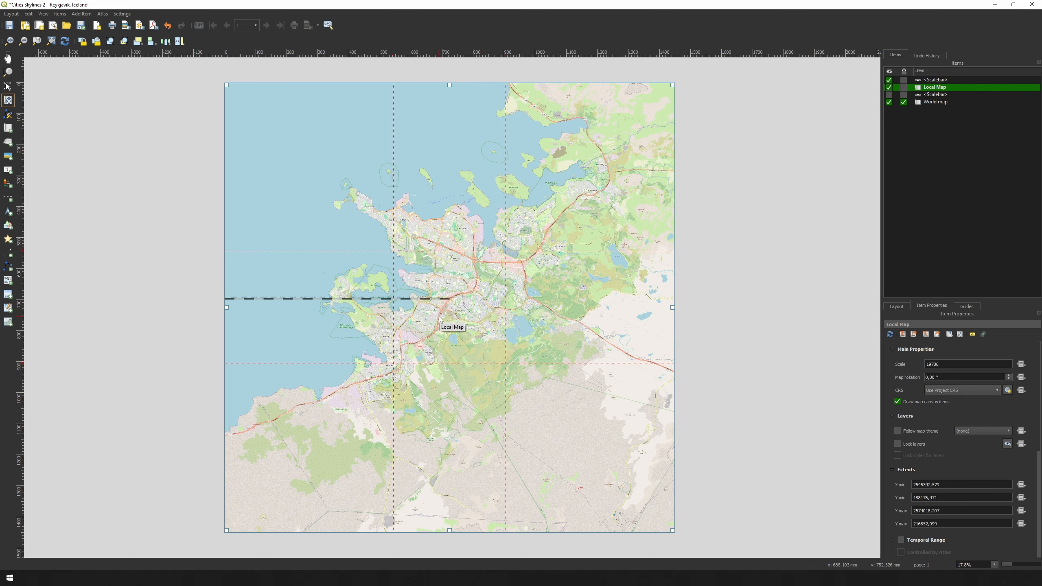
{"action": "scroll", "coordinate": [439, 320], "scroll_direction": "up", "scroll_amount": 1}
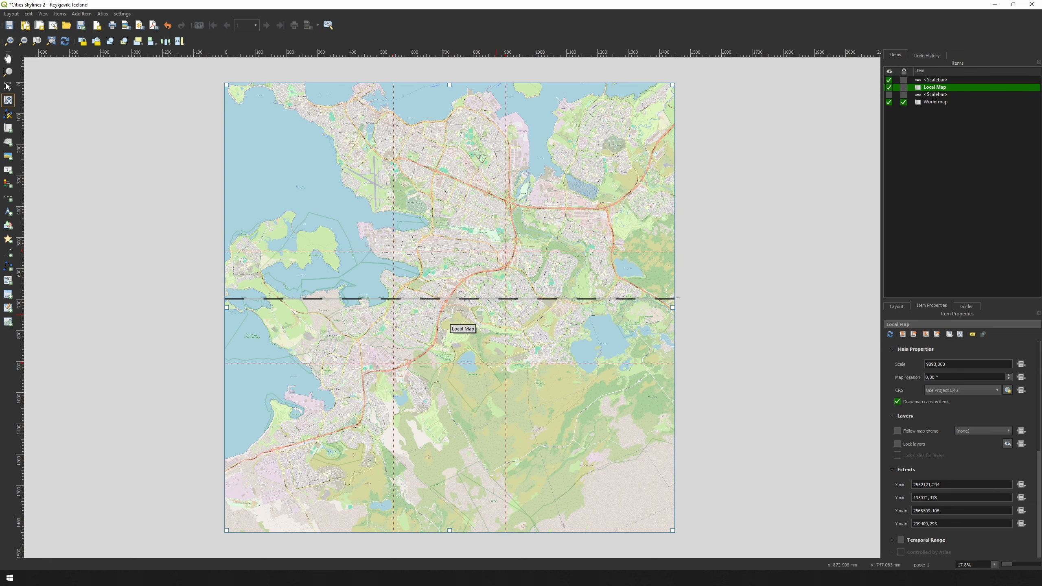
Step: Check the scalebar's end against the map's eastern edge and set the Local Map's scale to 9894
{"action": "key", "text": "z"}
{"action": "left_click_drag", "start_coordinate": [657, 289], "coordinate": [693, 317]}
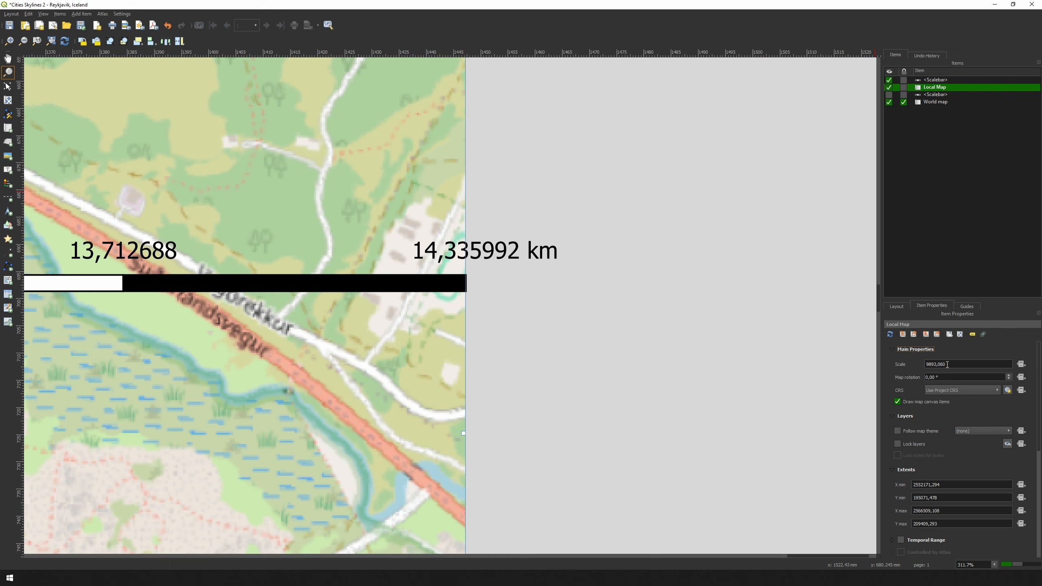
{"action": "left_click_drag", "start_coordinate": [946, 364], "coordinate": [937, 365]}
{"action": "type", "text": "4"}
{"action": "key", "text": "Return"}
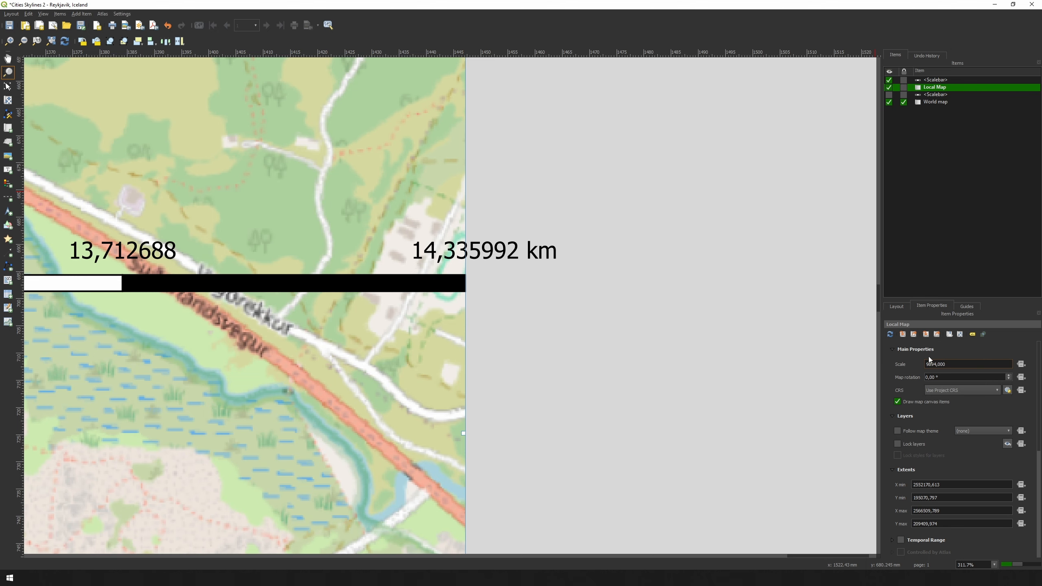
Step: Set the Local Map's minimum extents to X min 2553477,134 and Y min 195815,377
{"action": "key", "text": "shift+Tab"}
{"action": "scroll", "coordinate": [423, 240], "scroll_direction": "down", "scroll_amount": 1}
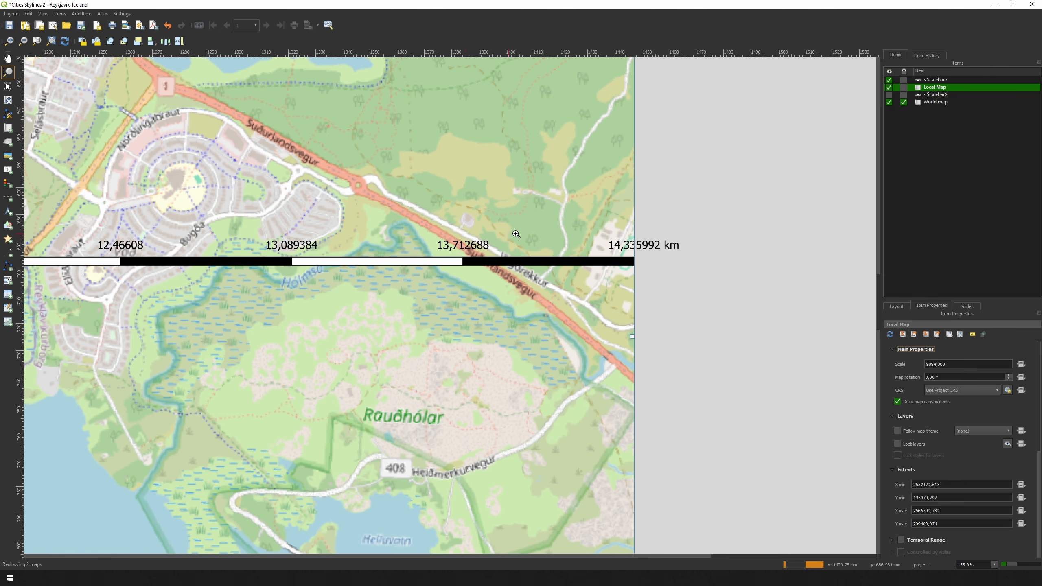
{"action": "scroll", "coordinate": [520, 234], "scroll_direction": "down", "scroll_amount": 1}
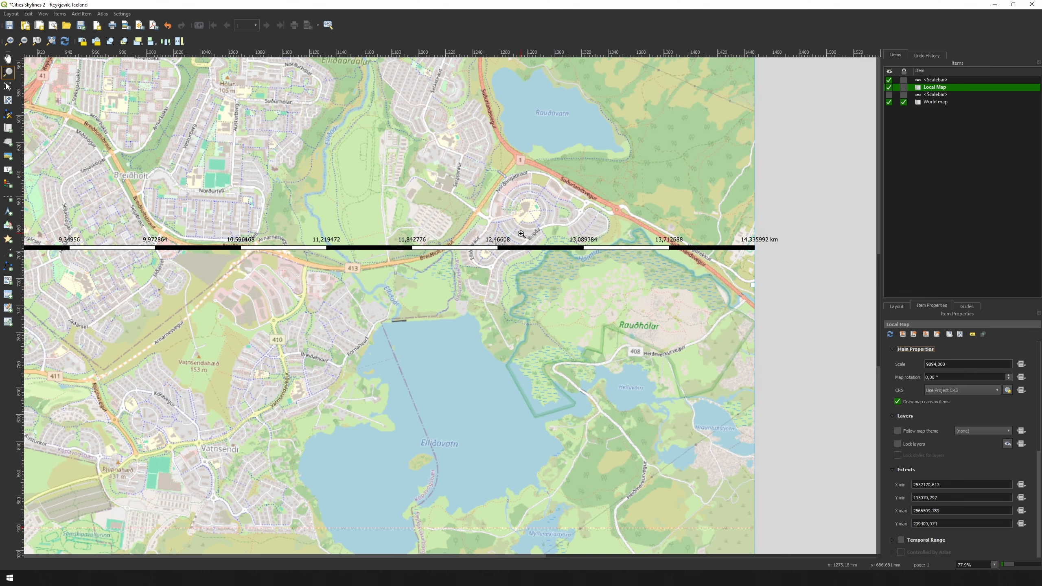
{"action": "scroll", "coordinate": [525, 233], "scroll_direction": "down", "scroll_amount": 1}
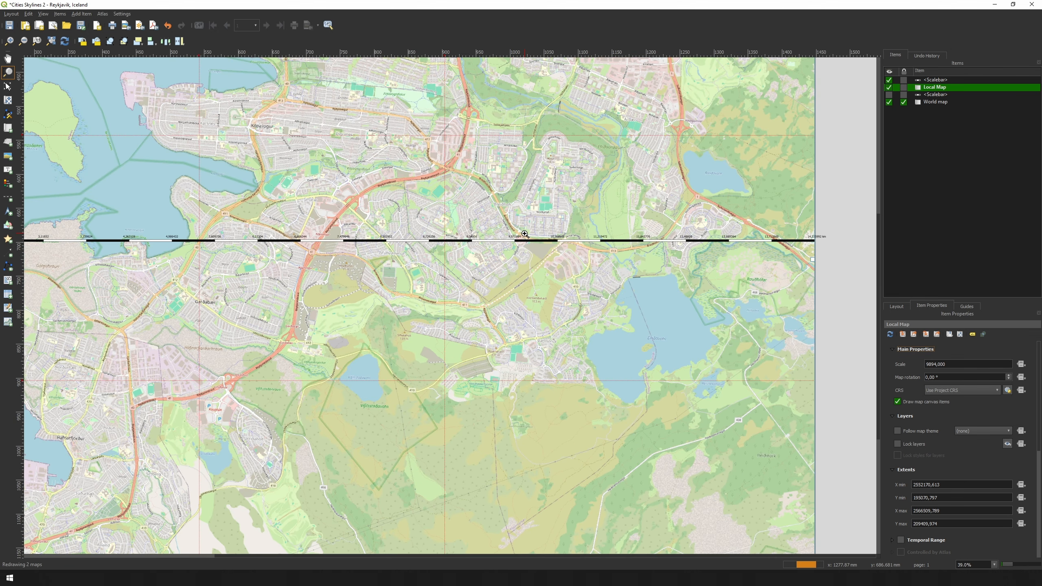
{"action": "scroll", "coordinate": [526, 234], "scroll_direction": "down", "scroll_amount": 1}
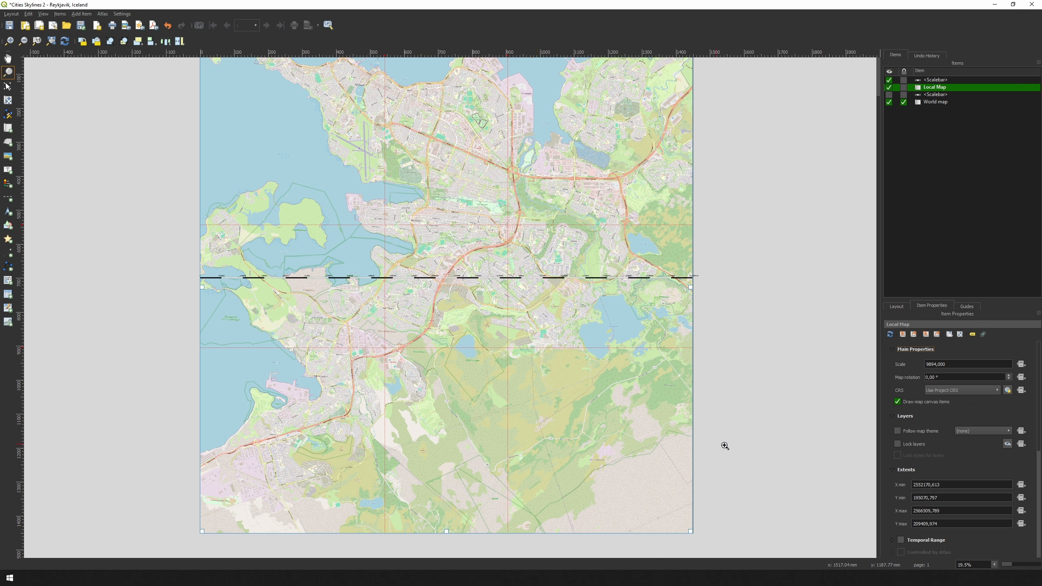
{"action": "left_click_drag", "start_coordinate": [943, 483], "coordinate": [883, 479]}
{"action": "type", "text": "2553477,134"}
{"action": "key", "text": "Return"}
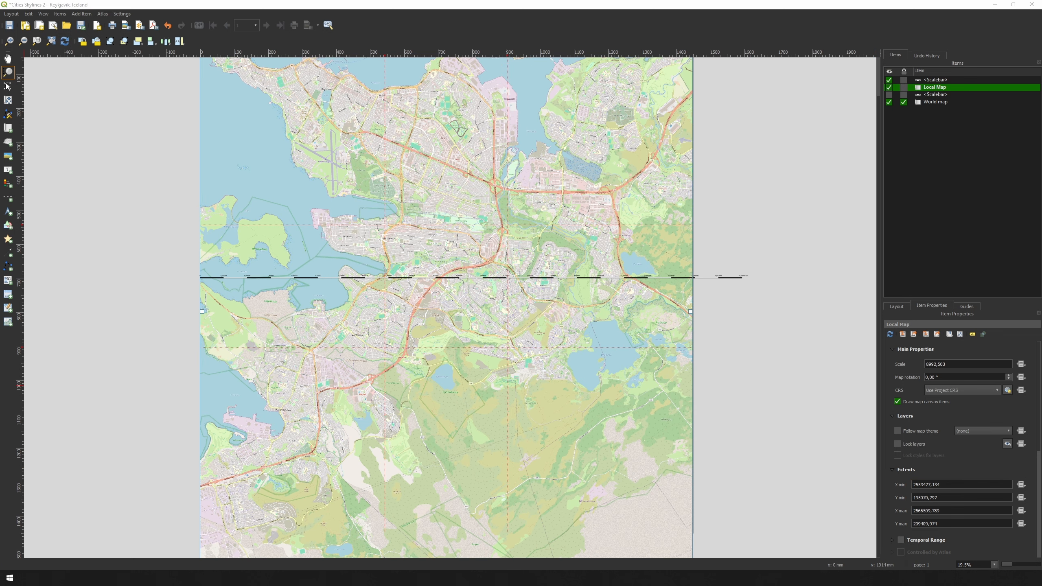
{"action": "key", "text": "Tab"}
{"action": "type", "text": "195815,377"}
{"action": "key", "text": "Return"}
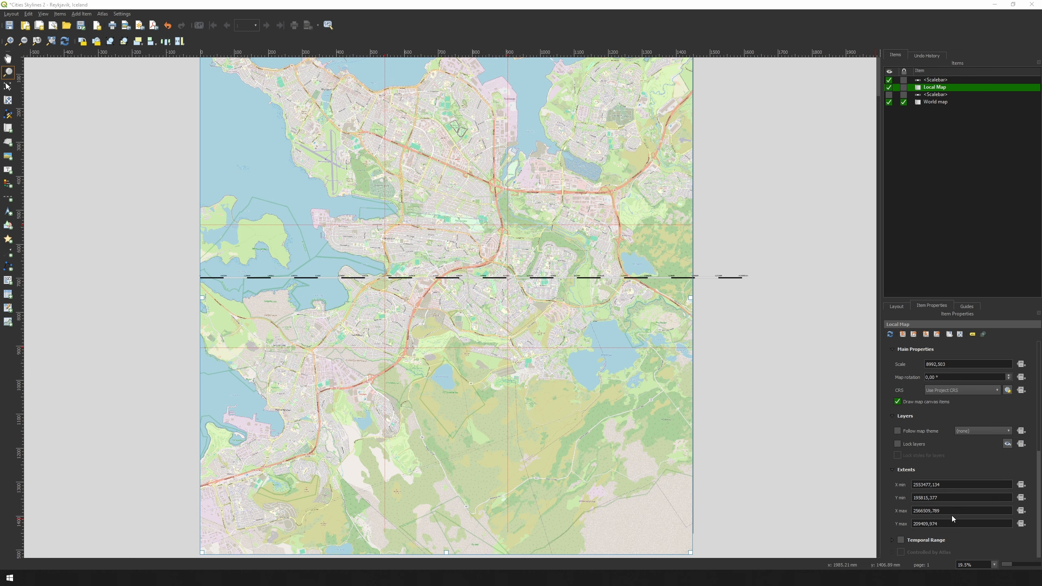
Step: Set the Local Map's maximum extents to X max 2567814,948 and Y max 210153,191
{"action": "key", "text": "Tab"}
{"action": "type", "text": "2567814,948"}
{"action": "key", "text": "Return"}
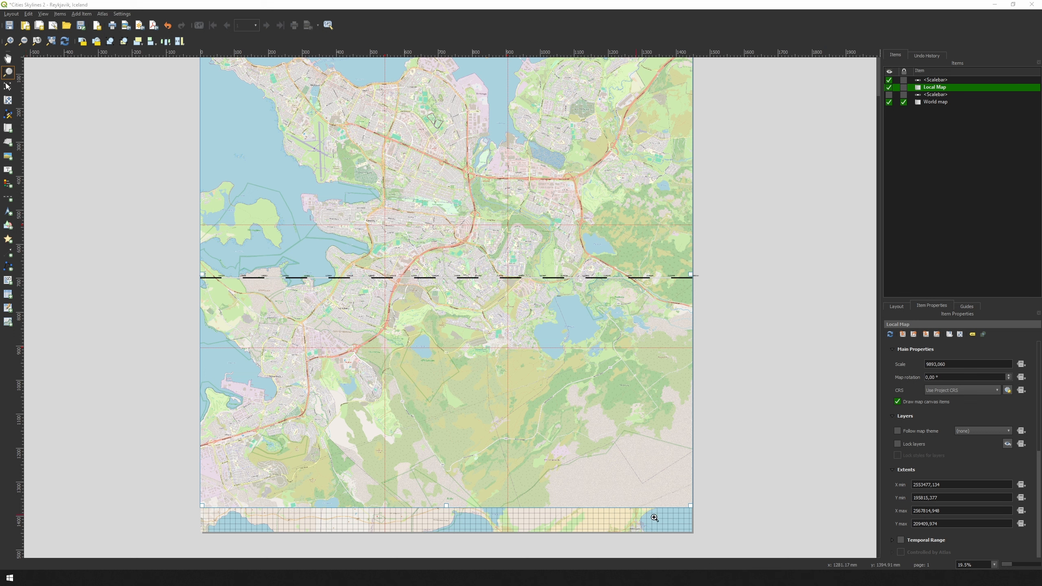
{"action": "left_click_drag", "start_coordinate": [939, 524], "coordinate": [887, 522]}
{"action": "type", "text": "210153,191"}
{"action": "key", "text": "Return"}
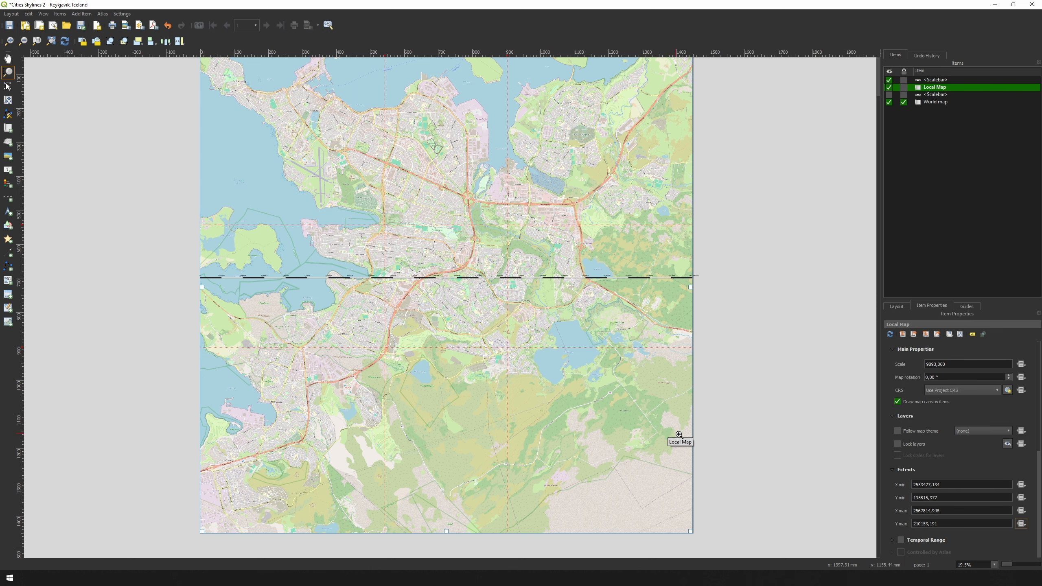
{"action": "left_click", "coordinate": [994, 566]}
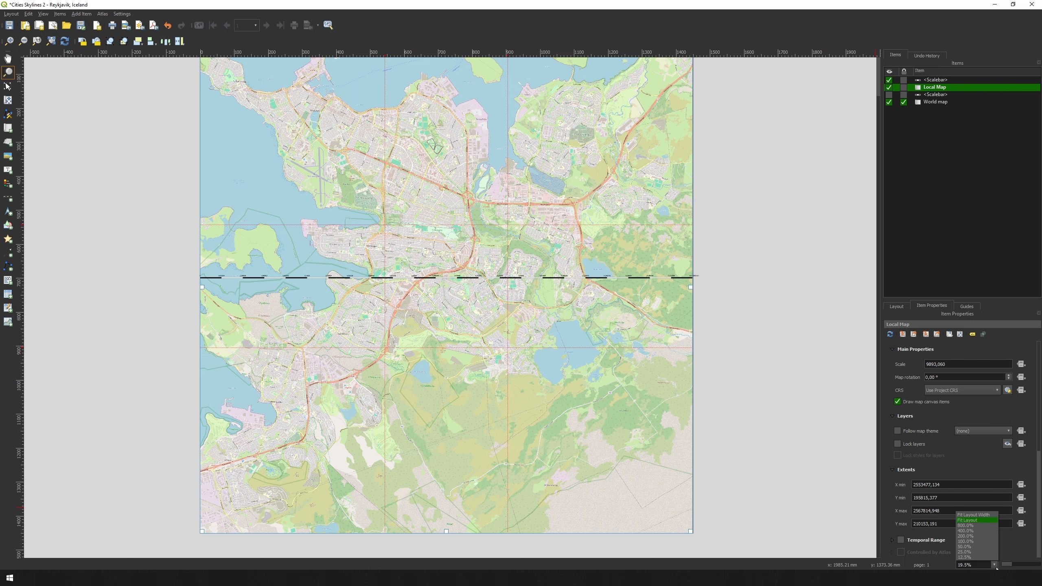
{"action": "left_click", "coordinate": [975, 520]}
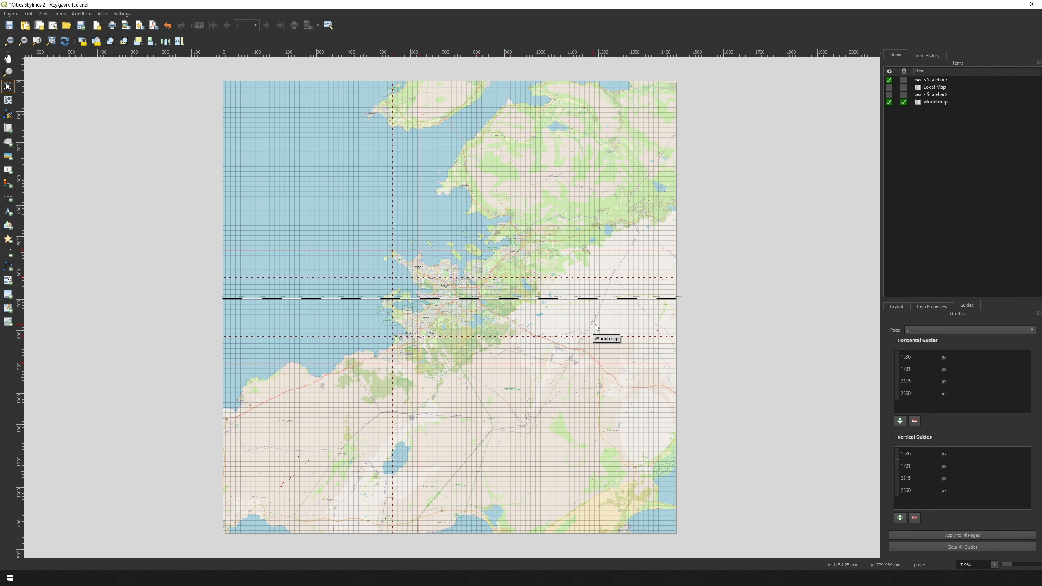
Step: Leave the layout to turn on the IslandsDEM elevation layer in the main project, and reopen the Cities Skylines 2 layout
{"action": "left_click", "coordinate": [1032, 4]}
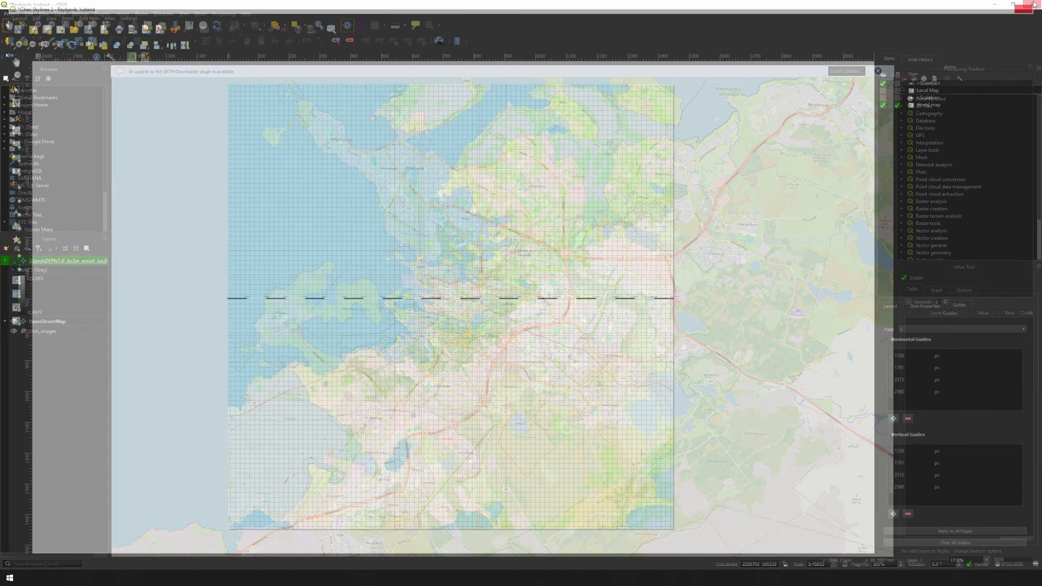
{"action": "left_click", "coordinate": [13, 261]}
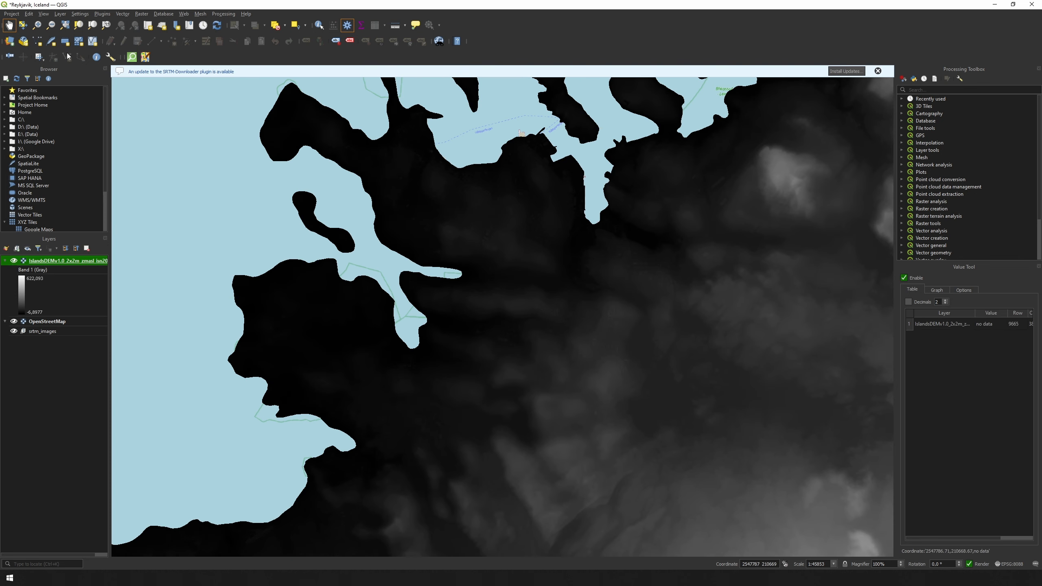
{"action": "left_click", "coordinate": [9, 14]}
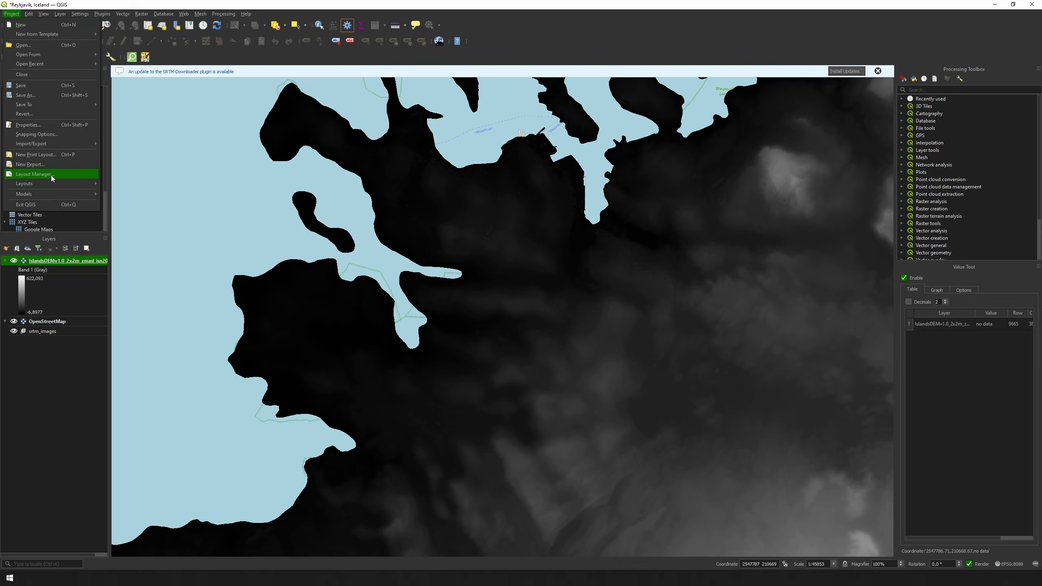
{"action": "mouse_move", "coordinate": [104, 188]}
{"action": "left_click", "coordinate": [142, 184]}
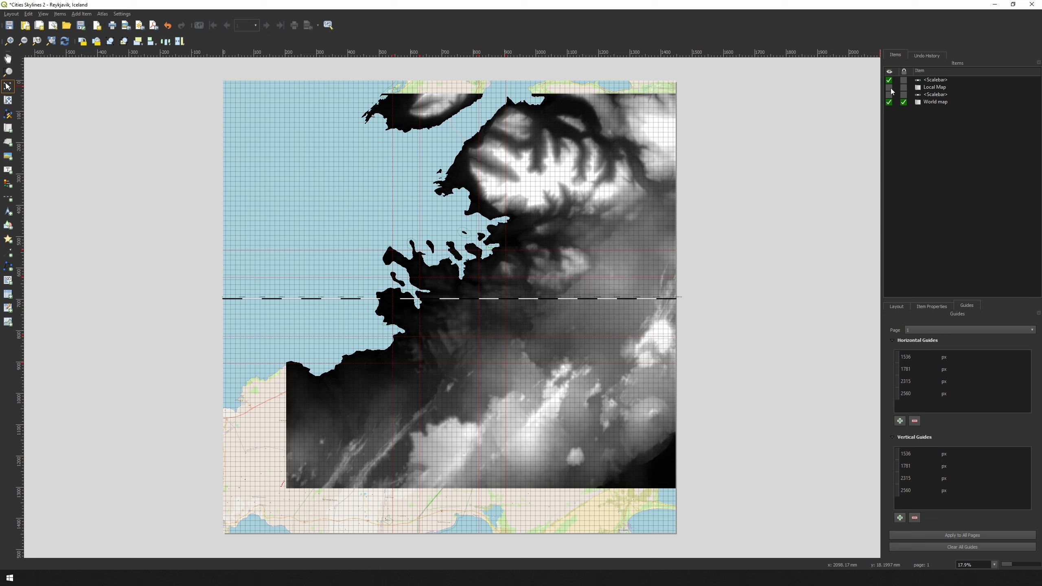
Step: Select the World map item and examine how much of its area the elevation raster covers
{"action": "left_click", "coordinate": [938, 102]}
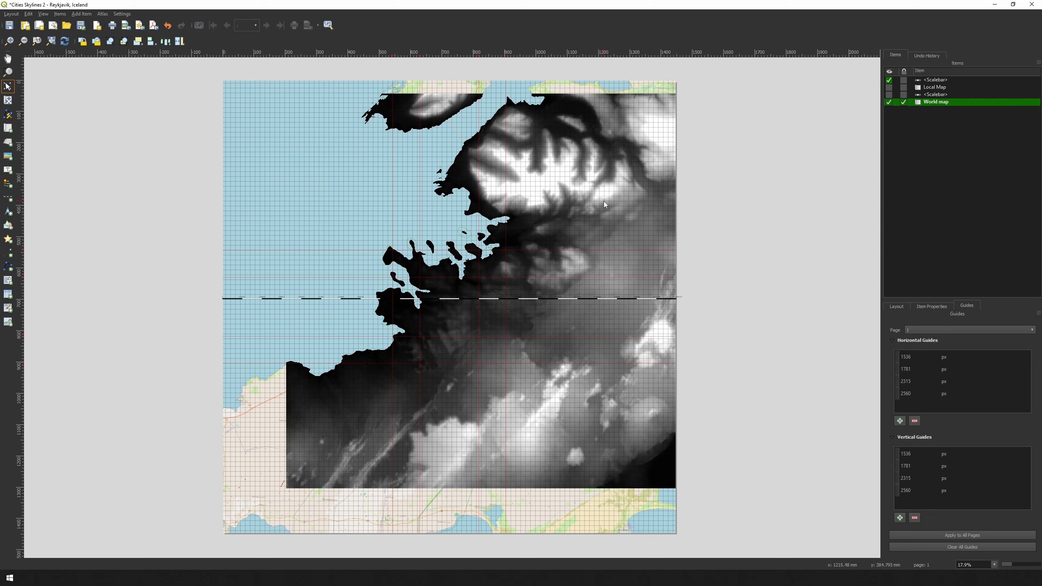
{"action": "key", "text": "z"}
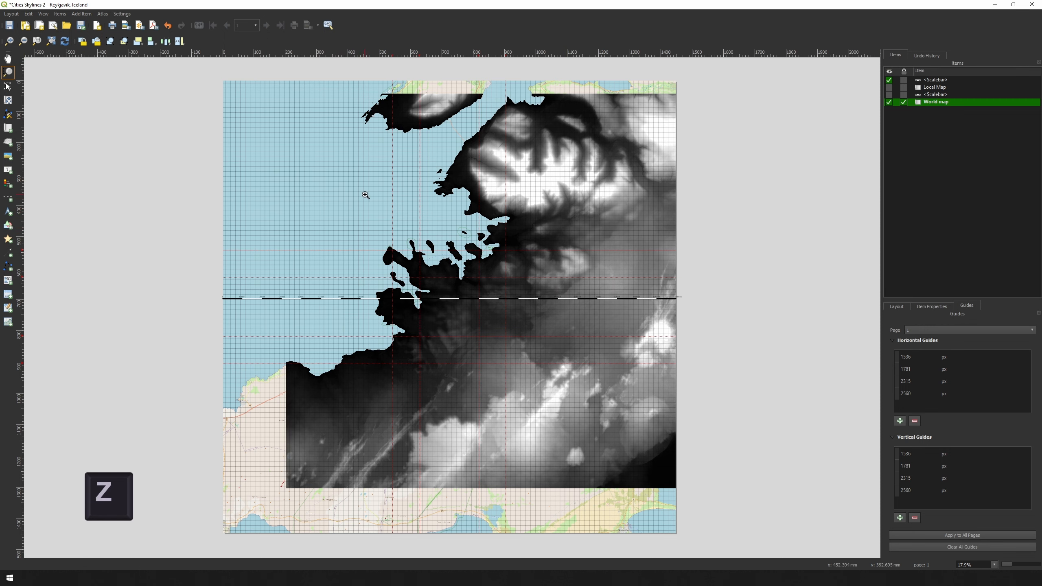
{"action": "key", "text": "ctrl+minus"}
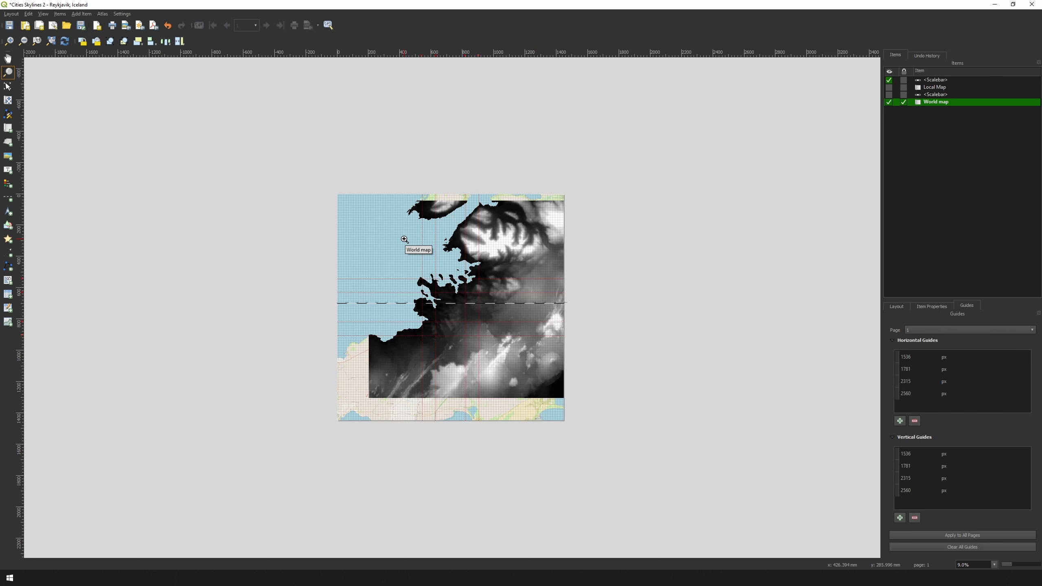
{"action": "key", "text": "ctrl+plus"}
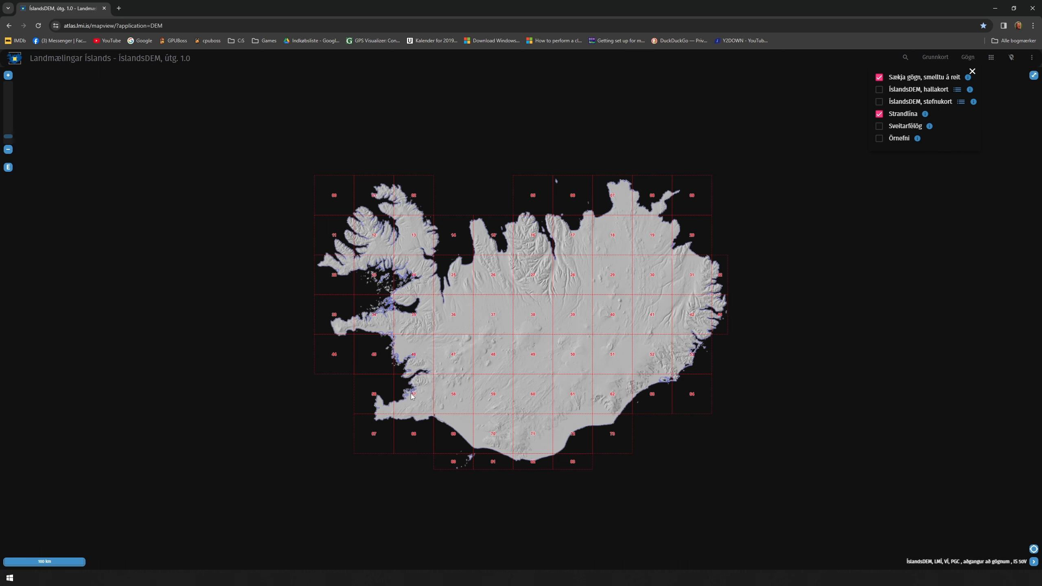
Step: Switch to the ÍslandsDEM map viewer in the browser and select grid tile 46 on Iceland's west coast
{"action": "scroll", "coordinate": [412, 396], "scroll_direction": "up", "scroll_amount": 2}
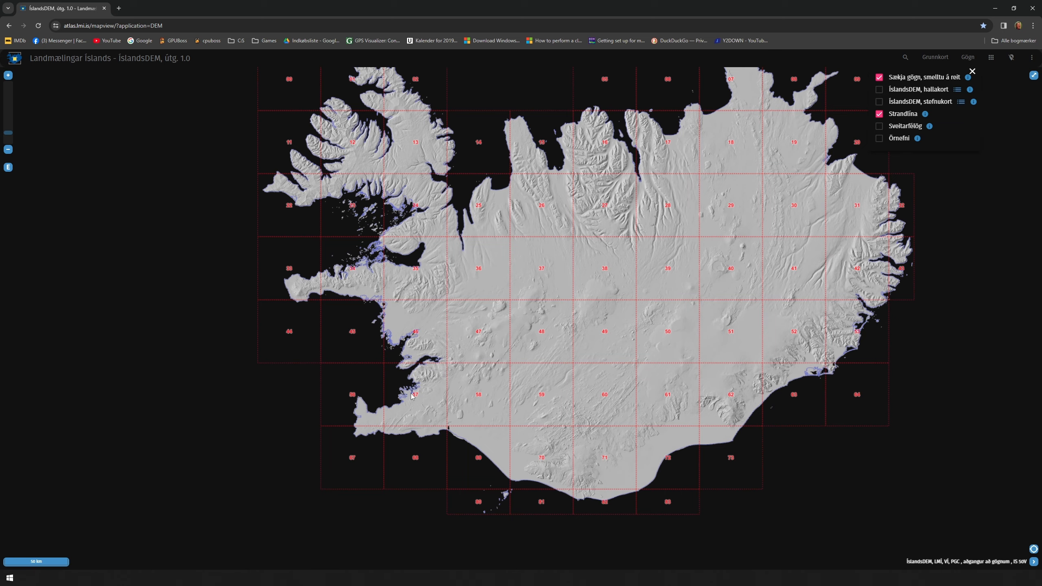
{"action": "scroll", "coordinate": [412, 396], "scroll_direction": "up", "scroll_amount": 2}
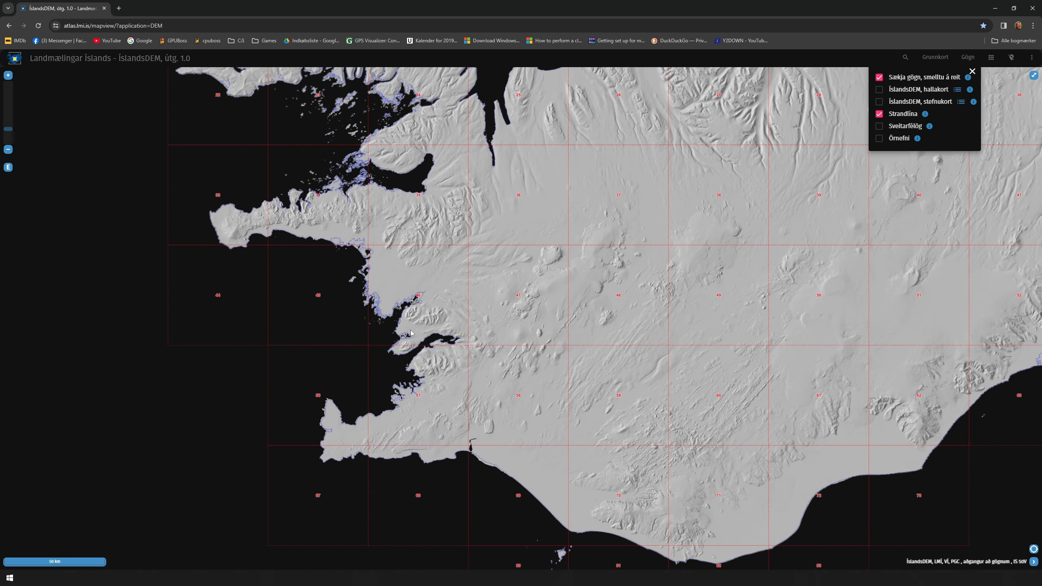
{"action": "left_click", "coordinate": [410, 331]}
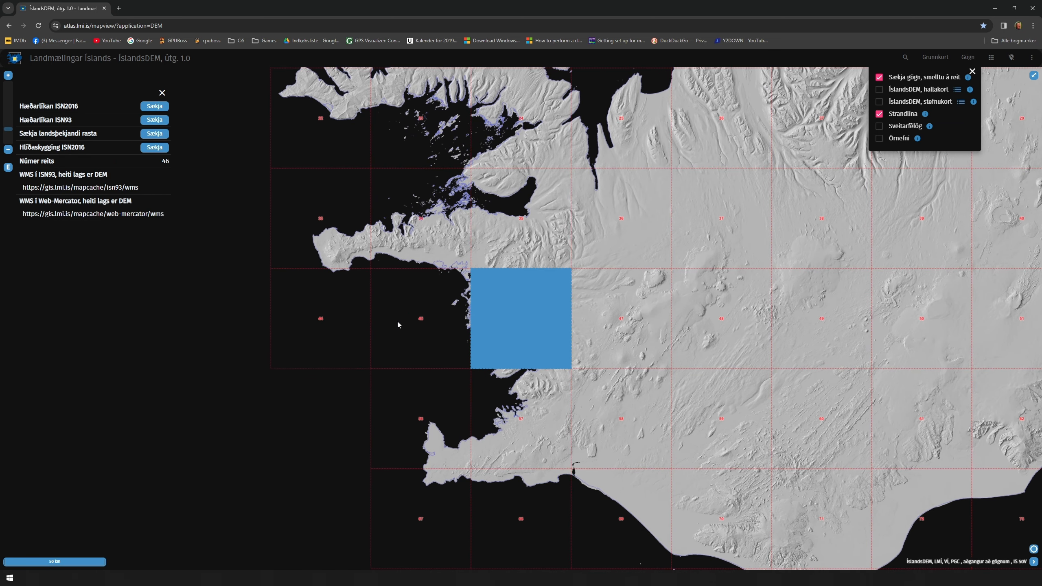
Step: Download the ISN2016 elevation models (Hæðarlíkan ISN2016) for grid tiles 46, 56, 67 and 68
{"action": "left_click", "coordinate": [151, 106]}
{"action": "left_click", "coordinate": [434, 389]}
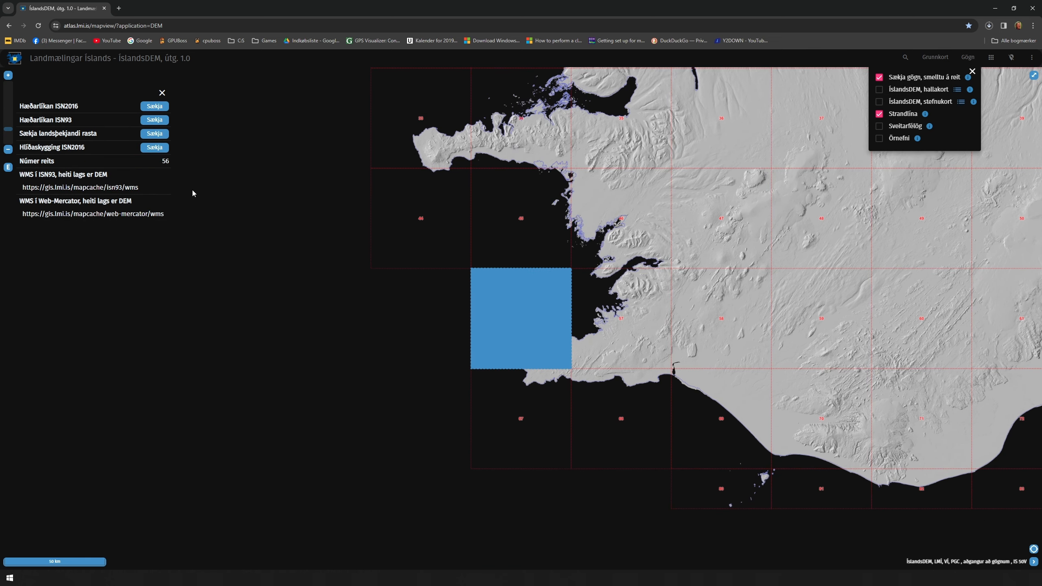
{"action": "left_click", "coordinate": [154, 108]}
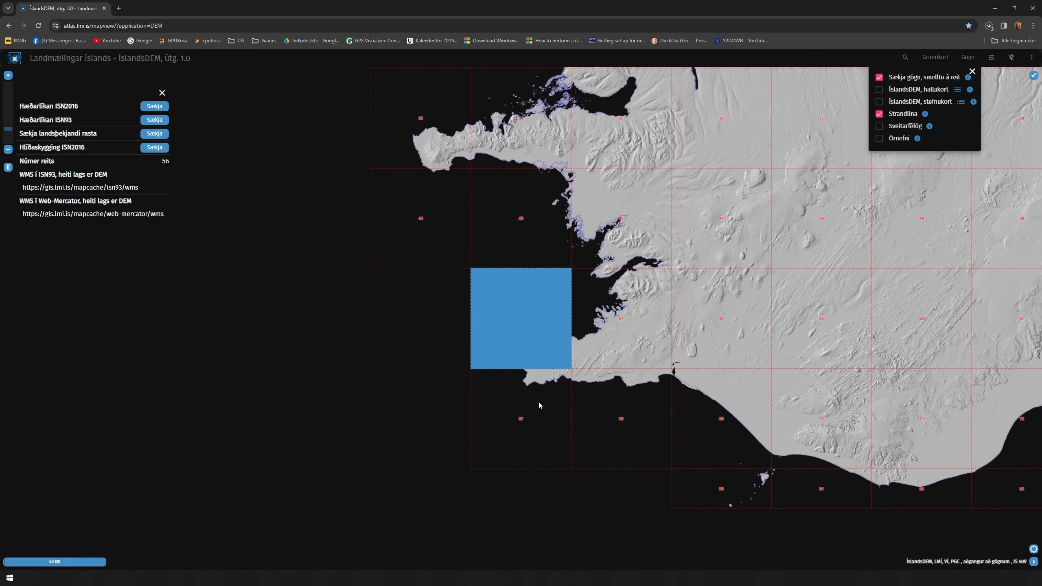
{"action": "left_click", "coordinate": [539, 405]}
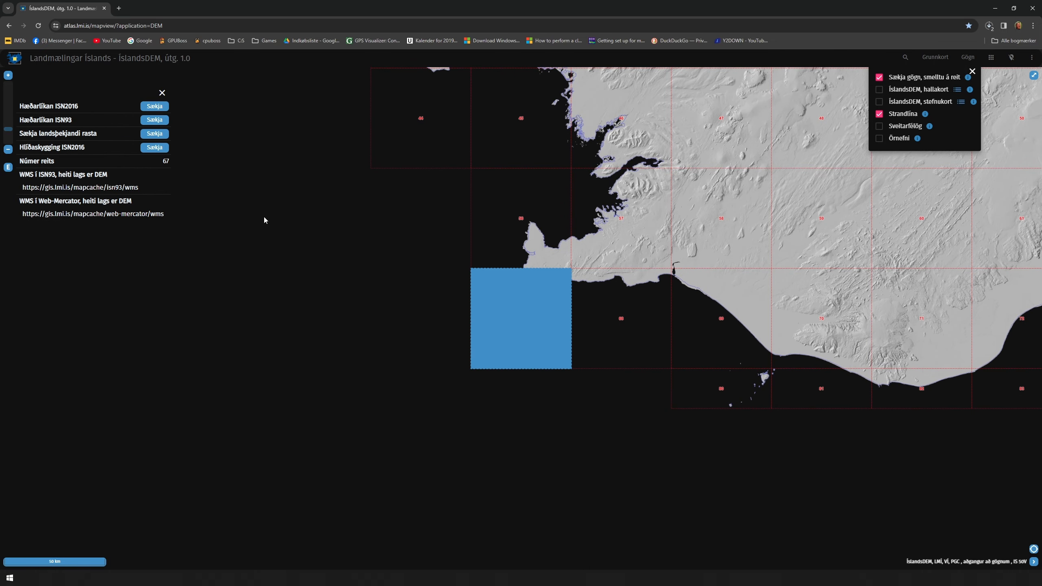
{"action": "left_click", "coordinate": [154, 109]}
{"action": "left_click", "coordinate": [619, 321]}
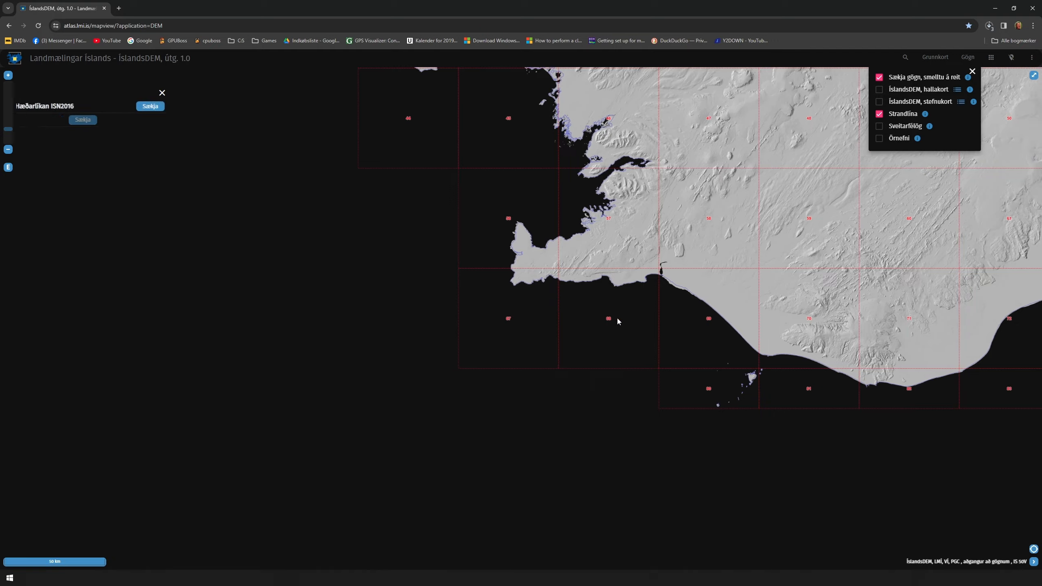
{"action": "left_click", "coordinate": [156, 107]}
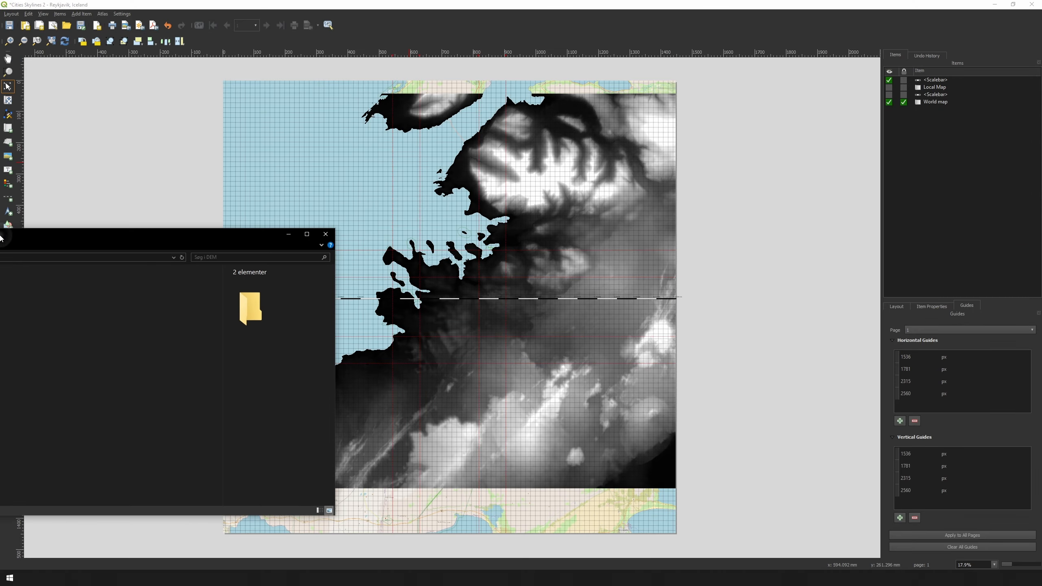
Step: Bring up the Reykjavik DEM folder in the file explorer and place the extracted elevation files for tiles 46, 56, 67 and 68 in it
{"action": "left_click_drag", "start_coordinate": [2, 230], "coordinate": [441, 195]}
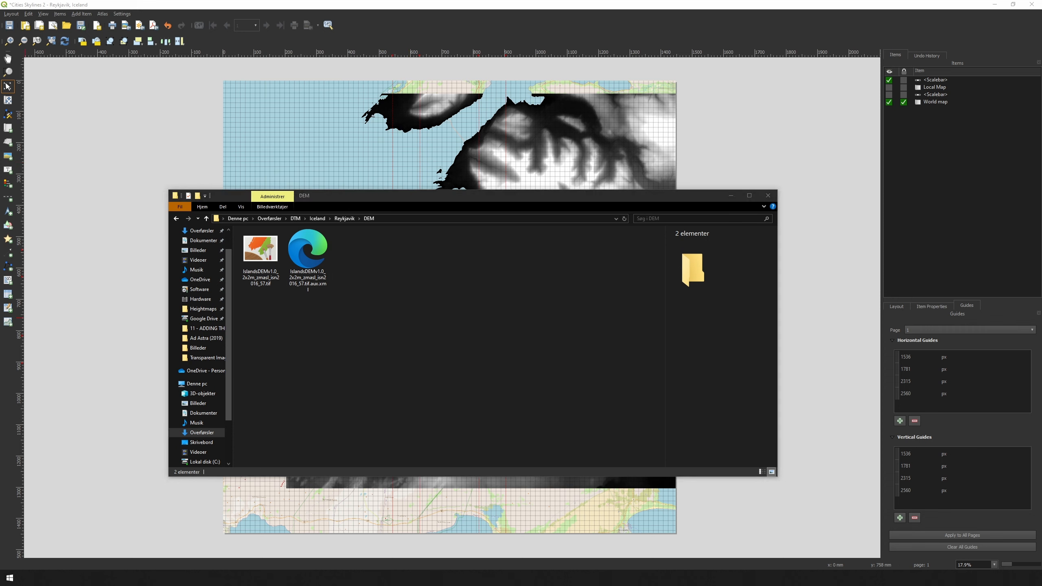
{"action": "left_click_drag", "start_coordinate": [1, 398], "coordinate": [371, 349]}
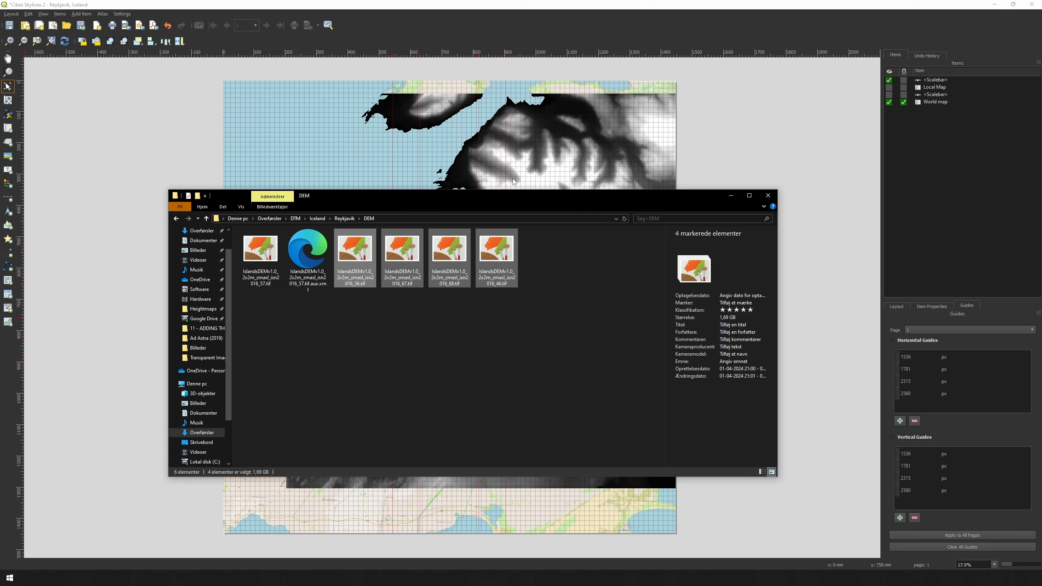
Step: Close the layout and add the IslandsDEM rasters for tiles 46, 56, 67 and 68 as layers of the main project
{"action": "left_click", "coordinate": [586, 26]}
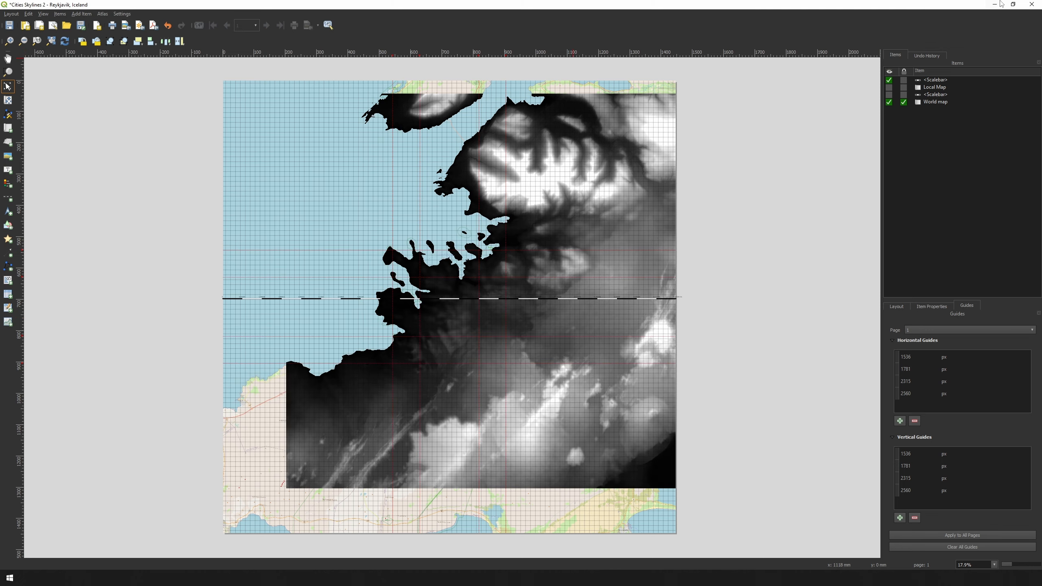
{"action": "left_click", "coordinate": [1032, 5]}
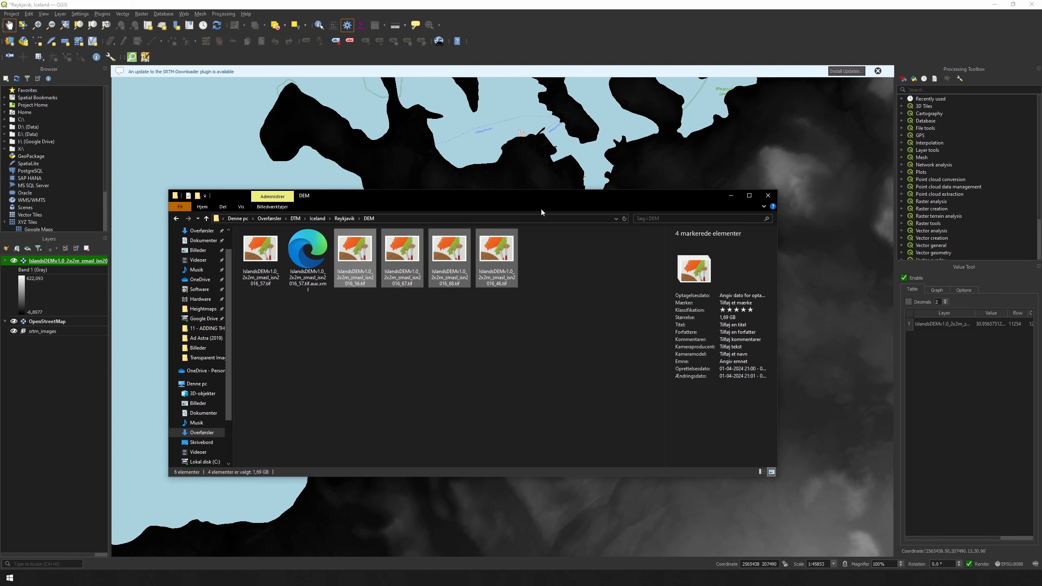
{"action": "left_click_drag", "start_coordinate": [478, 198], "coordinate": [495, 222]}
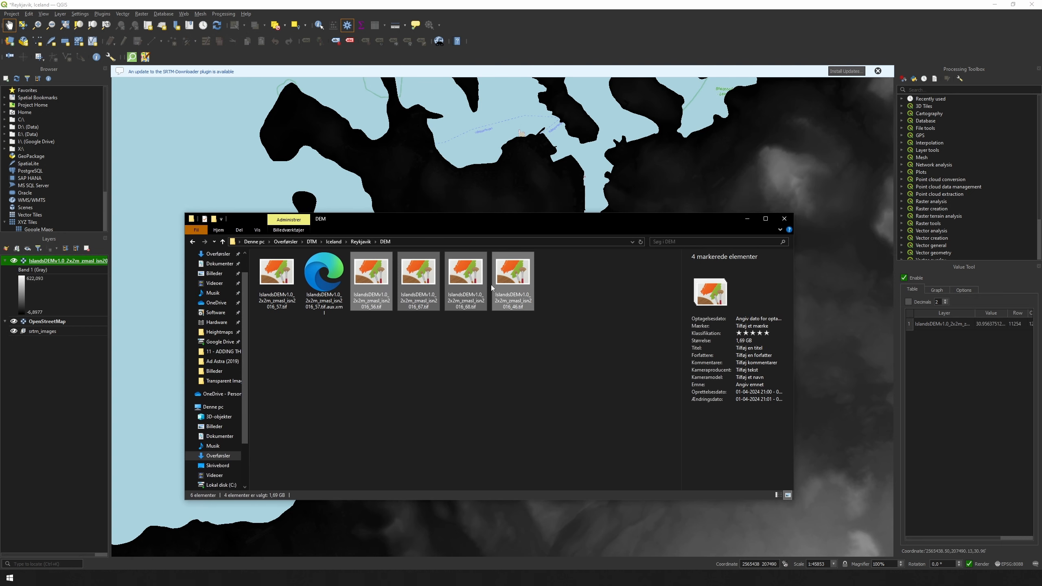
{"action": "left_click_drag", "start_coordinate": [393, 289], "coordinate": [38, 392]}
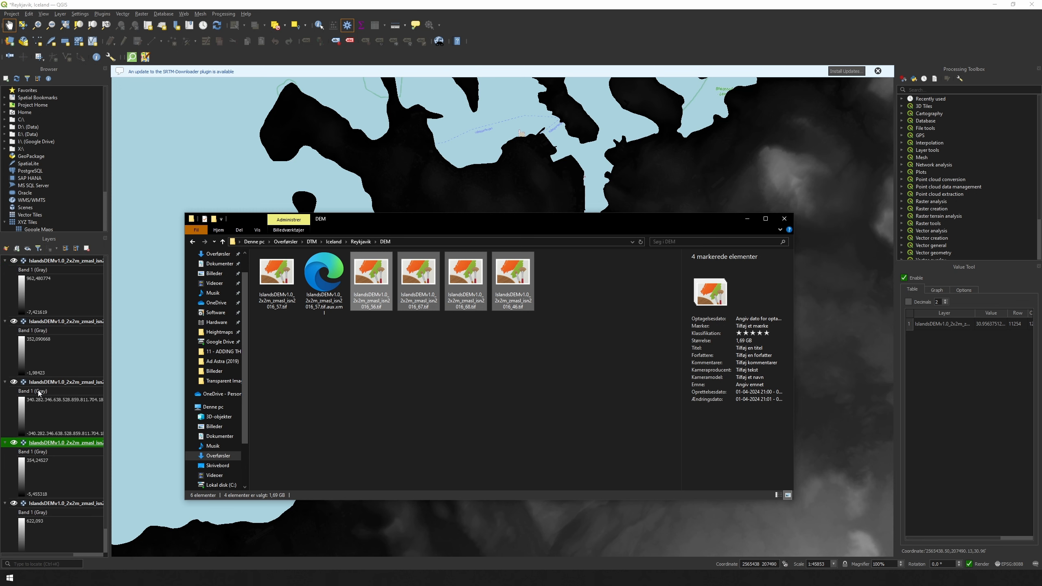
{"action": "scroll", "coordinate": [46, 418], "scroll_direction": "down", "scroll_amount": 1}
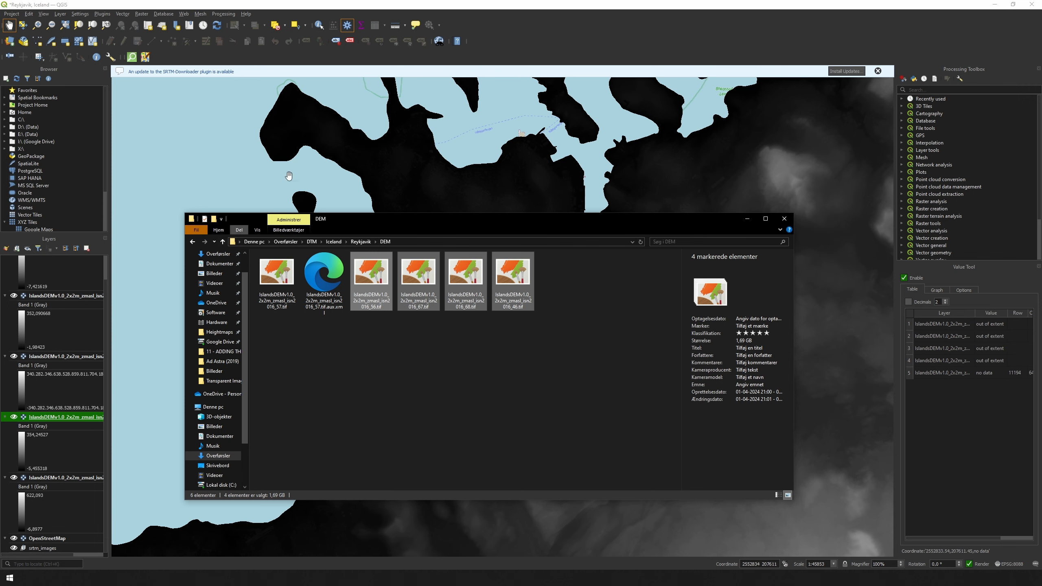
{"action": "left_click", "coordinate": [498, 9]}
{"action": "scroll", "coordinate": [436, 271], "scroll_direction": "down", "scroll_amount": 1}
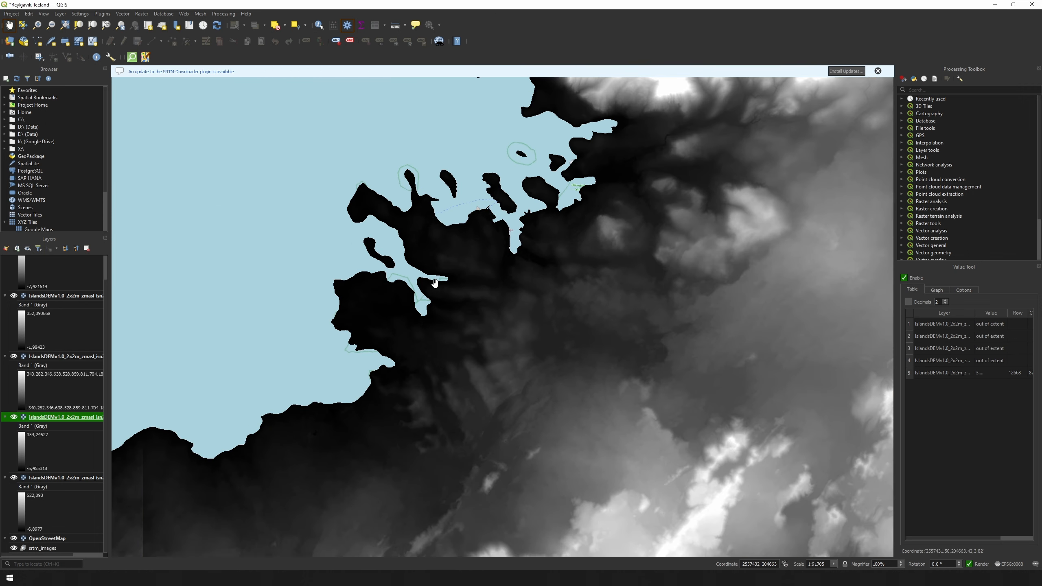
{"action": "scroll", "coordinate": [434, 283], "scroll_direction": "down", "scroll_amount": 1}
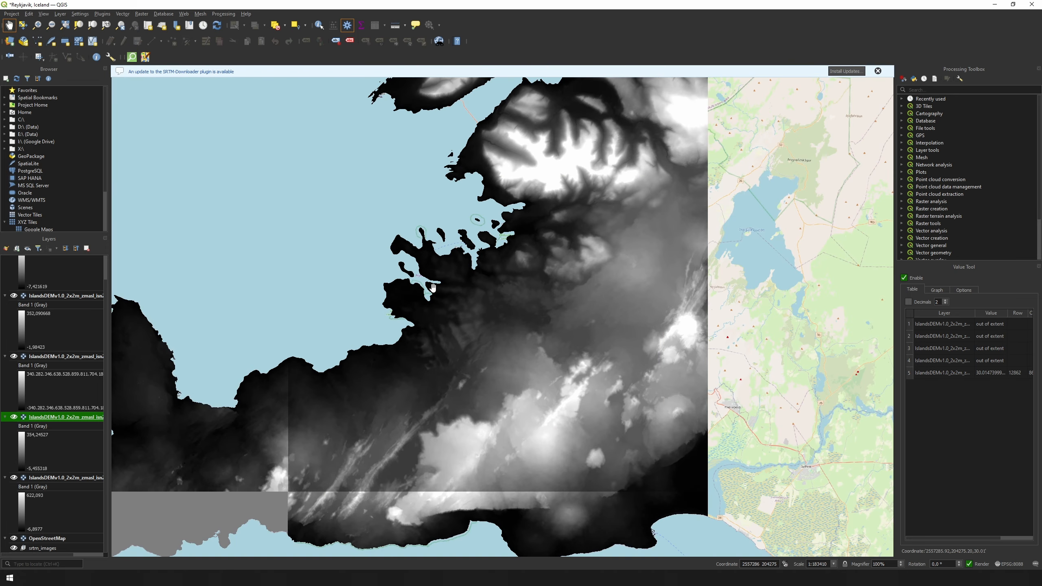
{"action": "scroll", "coordinate": [433, 288], "scroll_direction": "down", "scroll_amount": 1}
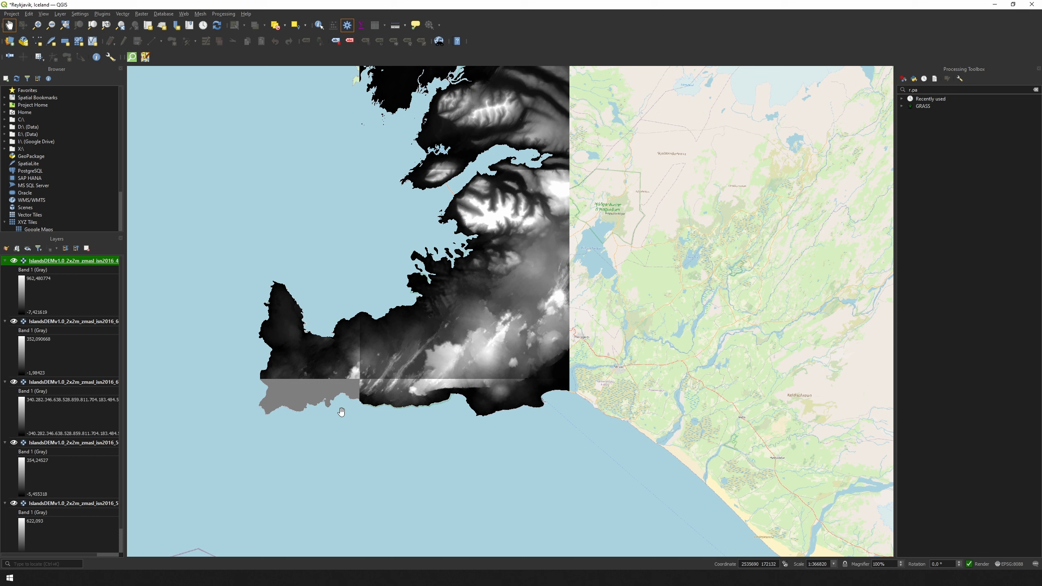
Step: Find the Value Tool plugin in the plugin manager and install it
{"action": "left_click", "coordinate": [103, 13]}
{"action": "left_click", "coordinate": [112, 25]}
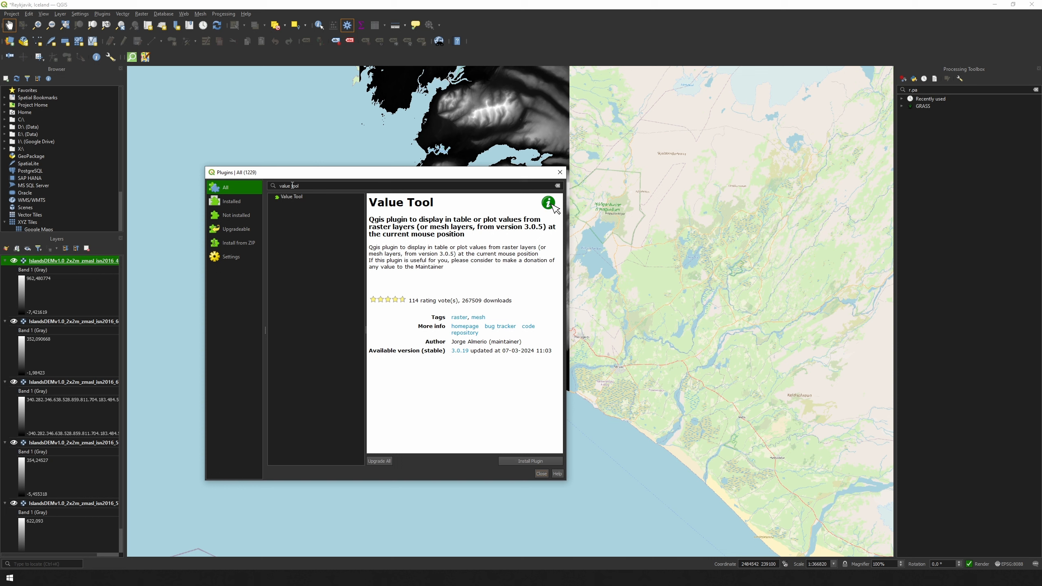
{"action": "left_click", "coordinate": [527, 460]}
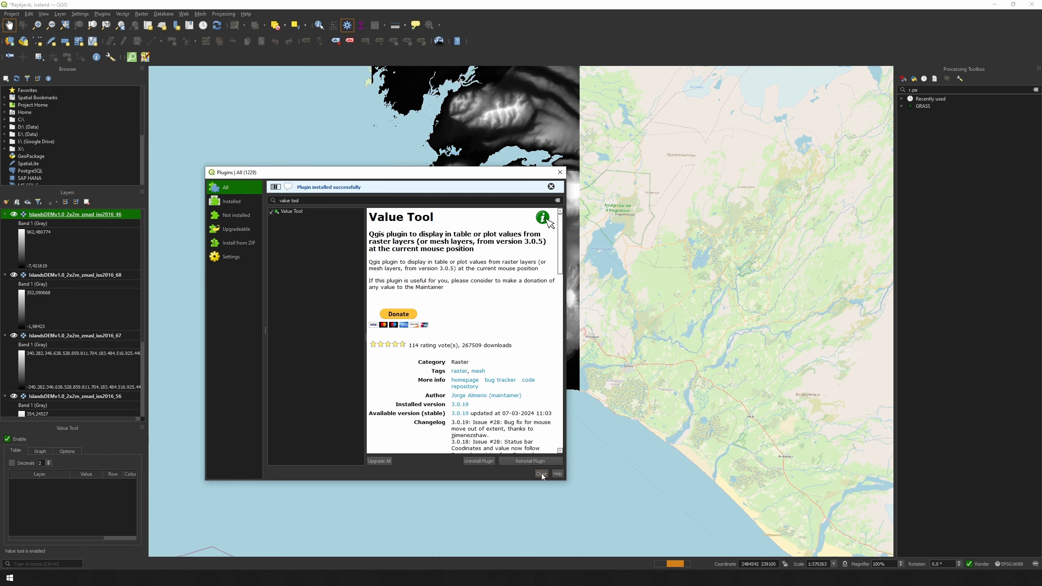
{"action": "left_click", "coordinate": [542, 475]}
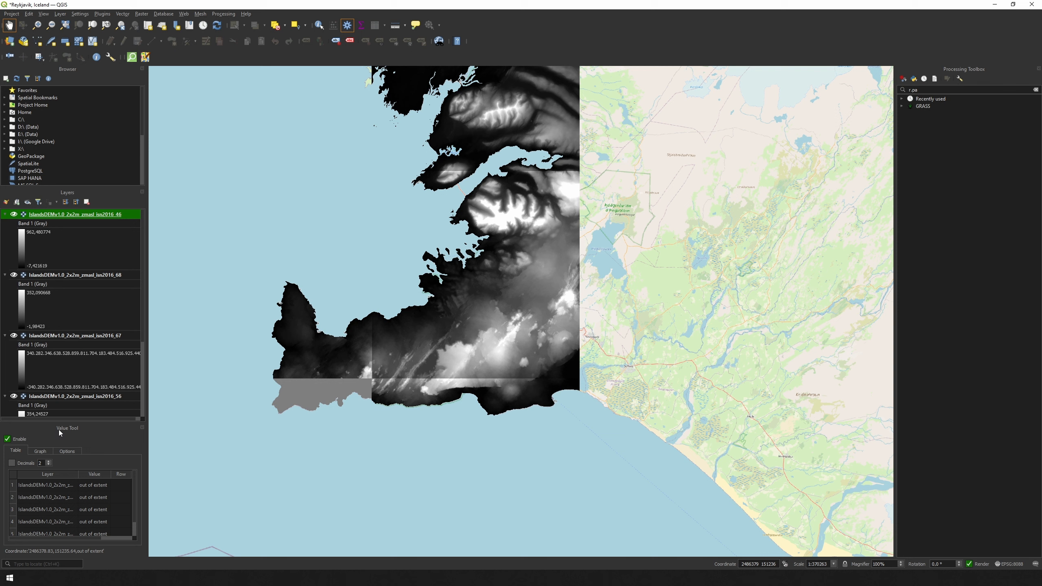
Step: Check that the Value Tool panel is enabled and dock it below the Processing Toolbox
{"action": "left_click", "coordinate": [43, 13]}
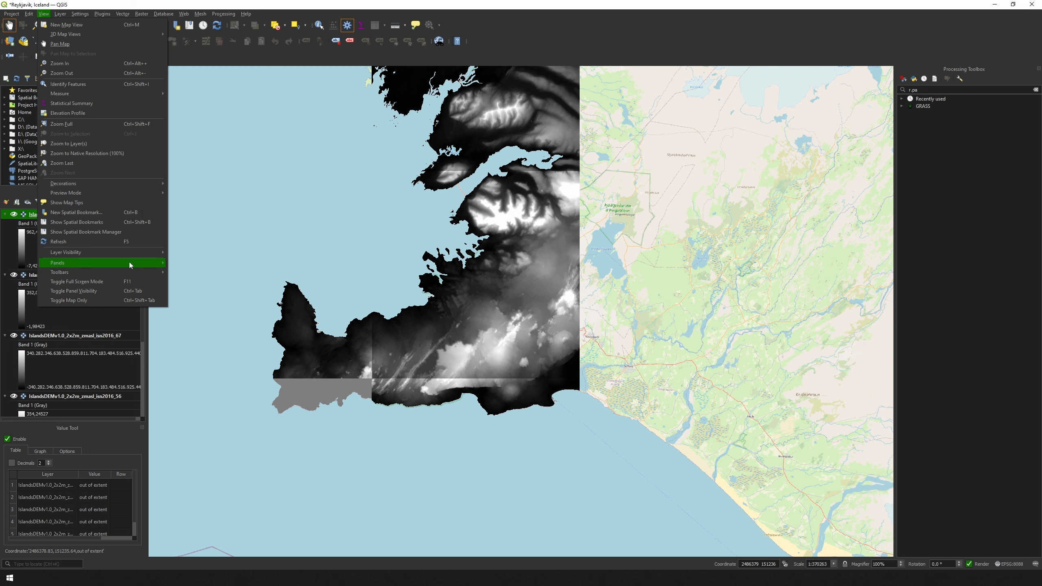
{"action": "mouse_move", "coordinate": [132, 264]}
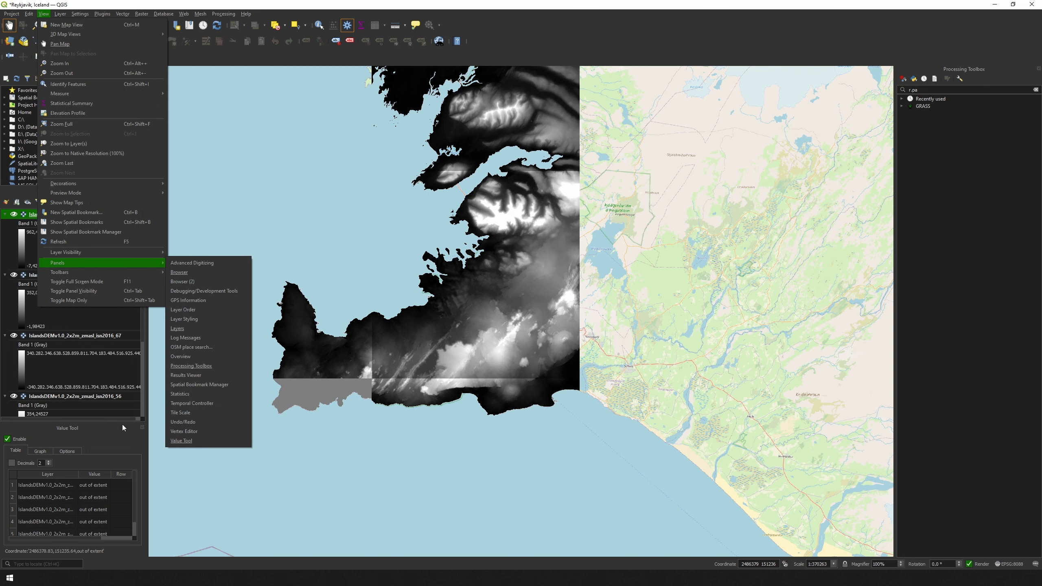
{"action": "left_click", "coordinate": [109, 435]}
{"action": "left_click_drag", "start_coordinate": [72, 427], "coordinate": [973, 495]}
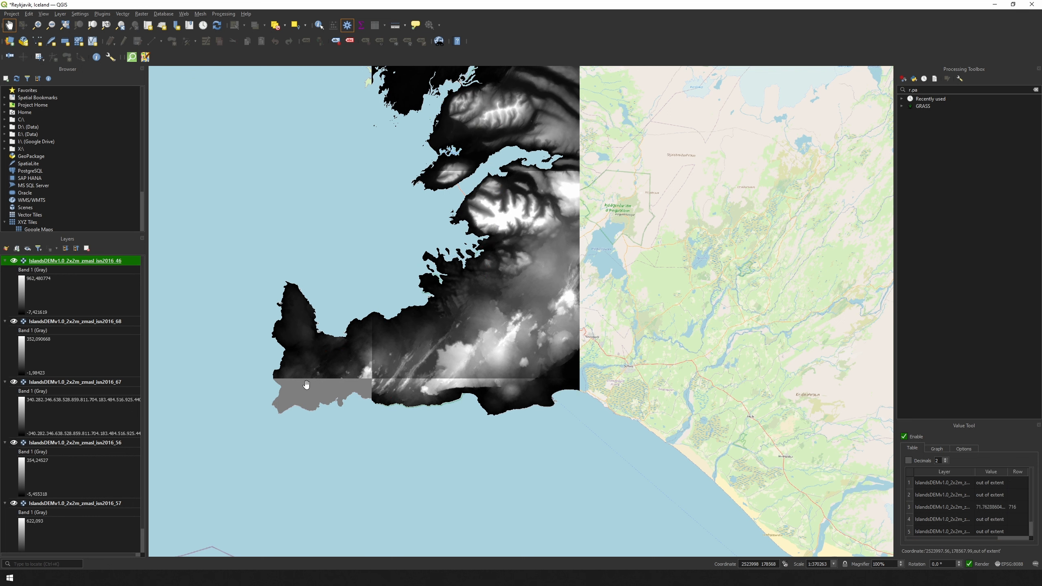
Step: Examine the elevation values along the seam between tiles 56 and 67 with the Value Tool
{"action": "scroll", "coordinate": [341, 382], "scroll_direction": "up", "scroll_amount": 3}
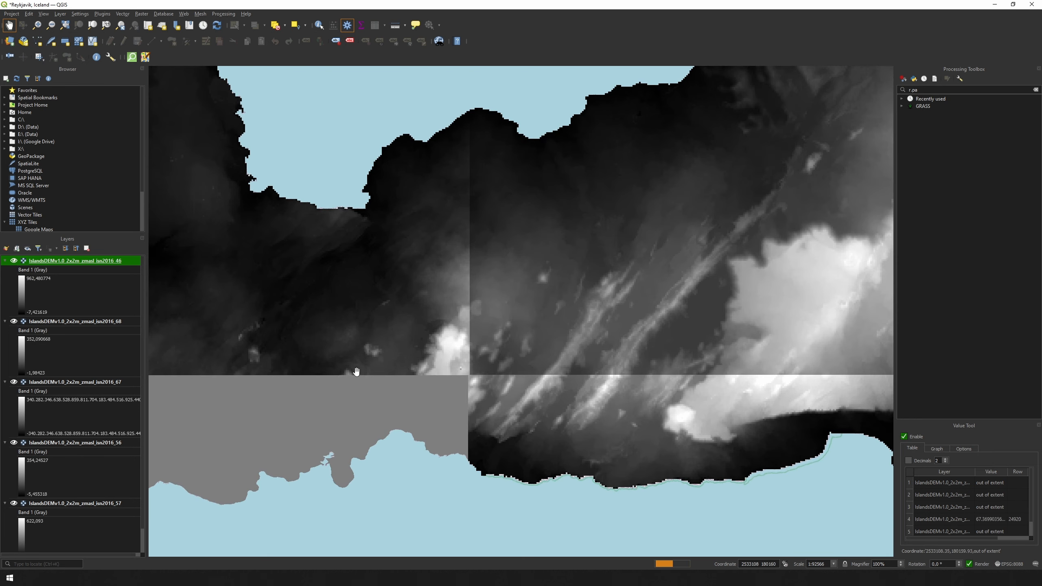
{"action": "scroll", "coordinate": [391, 377], "scroll_direction": "up", "scroll_amount": 1}
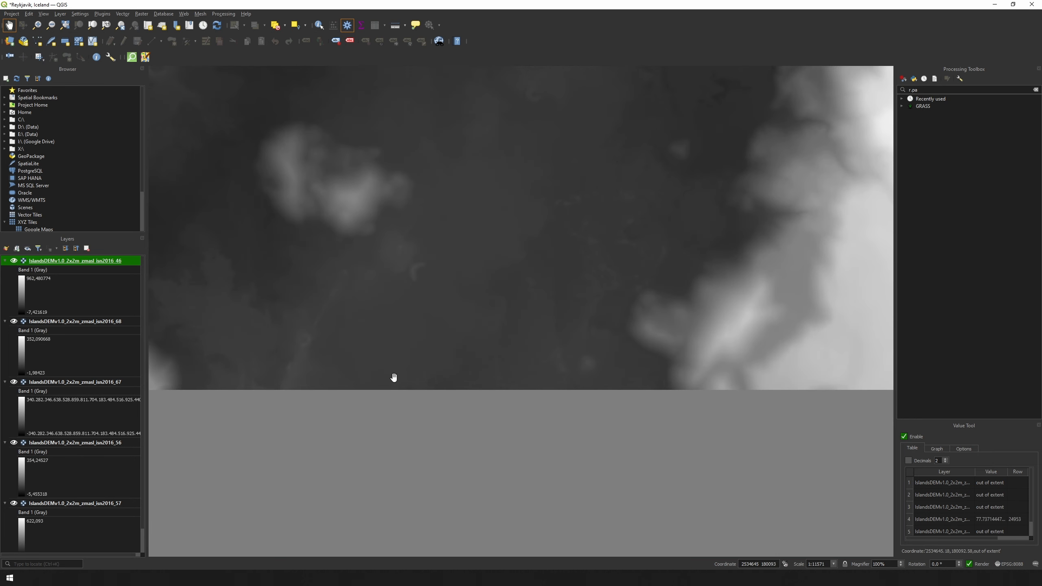
{"action": "scroll", "coordinate": [392, 380], "scroll_direction": "up", "scroll_amount": 1}
{"action": "scroll", "coordinate": [396, 384], "scroll_direction": "down", "scroll_amount": 2}
{"action": "scroll", "coordinate": [396, 384], "scroll_direction": "down", "scroll_amount": 2}
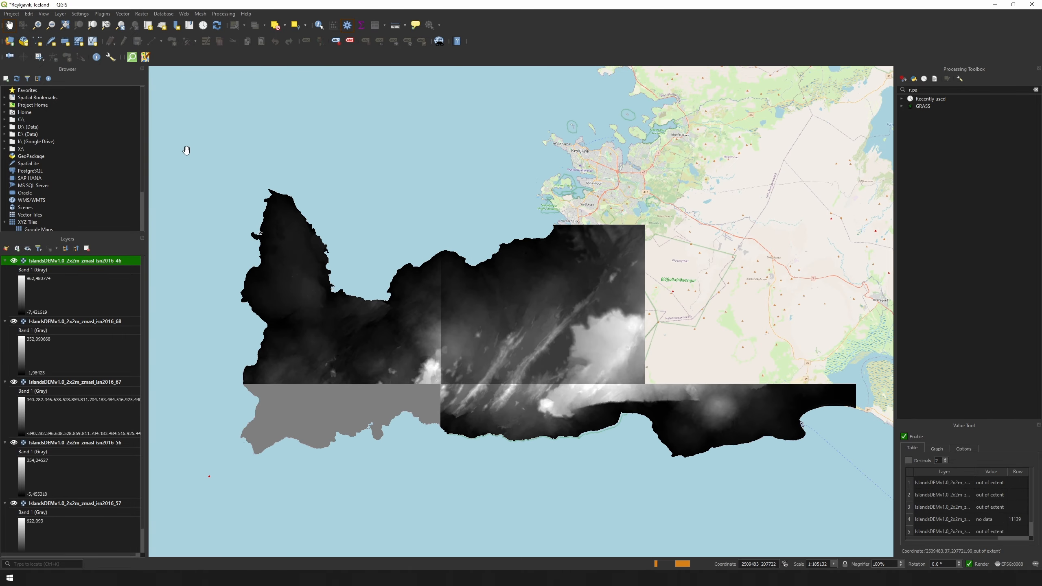
Step: Merge the five IslandsDEM rasters 46, 56, 57, 67 and 68 into one Float32 raster layer
{"action": "left_click", "coordinate": [142, 14]}
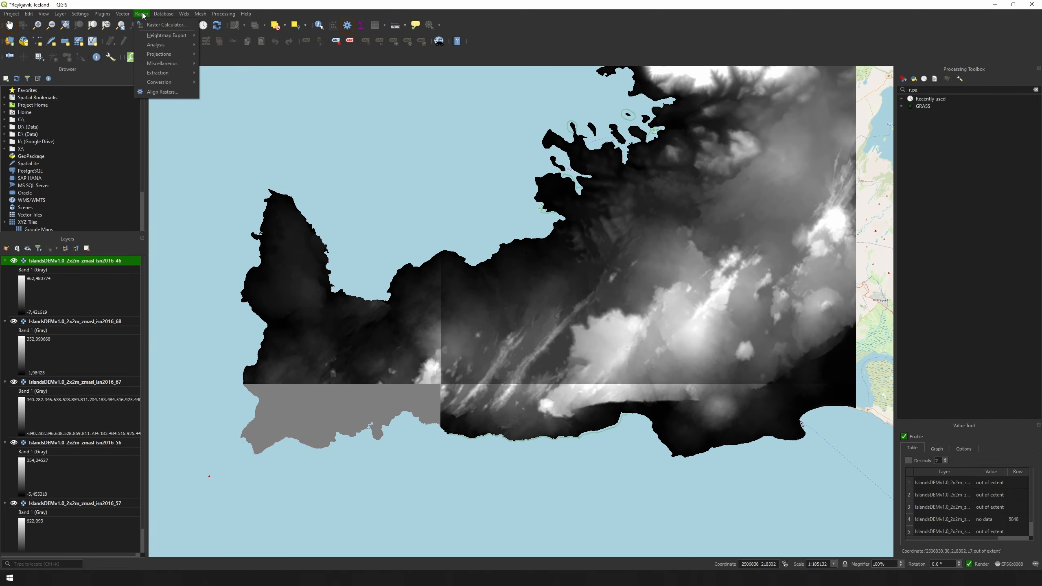
{"action": "mouse_move", "coordinate": [165, 64]}
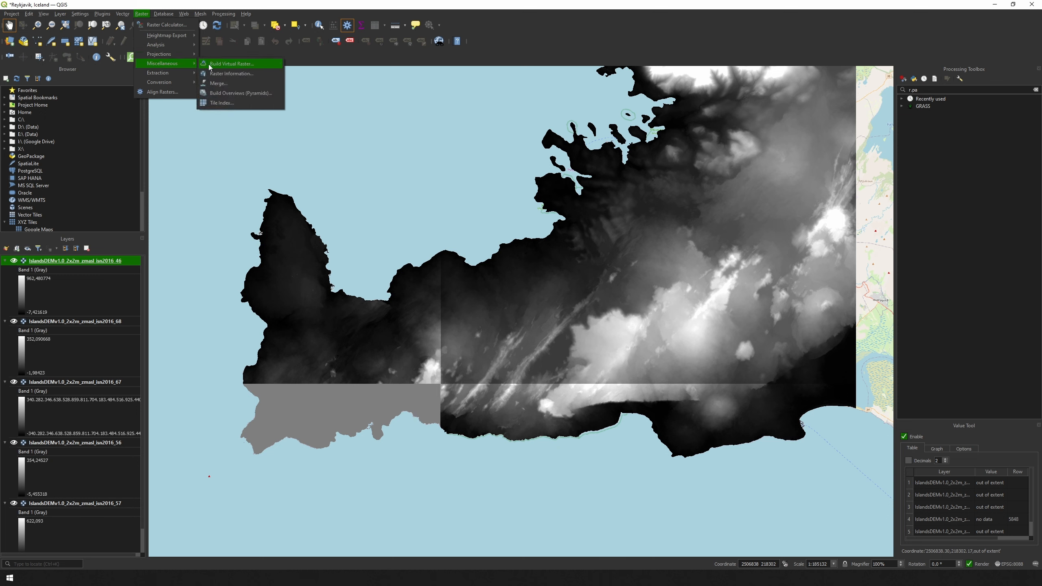
{"action": "left_click", "coordinate": [220, 84]}
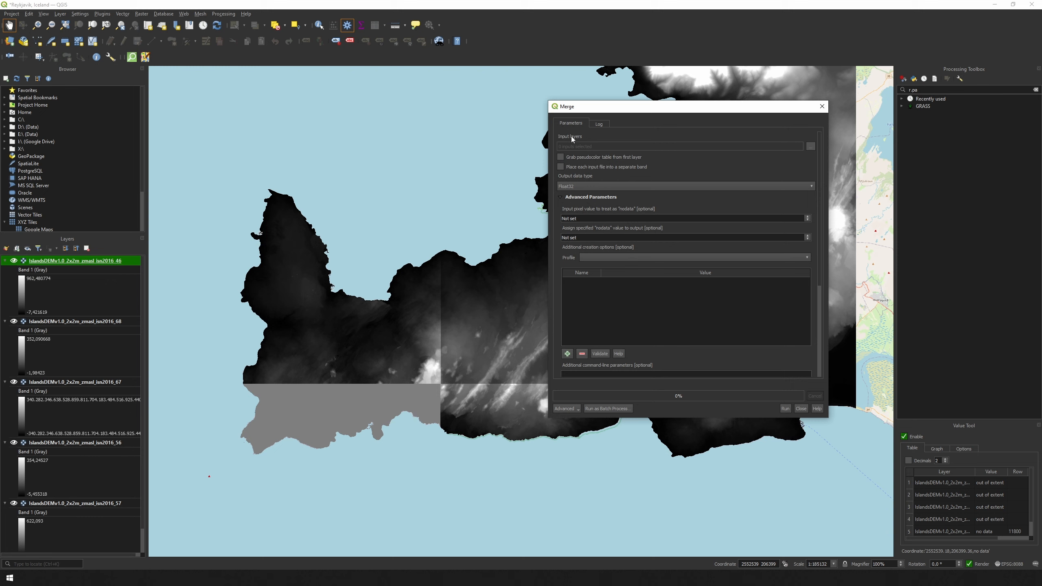
{"action": "left_click", "coordinate": [810, 147]}
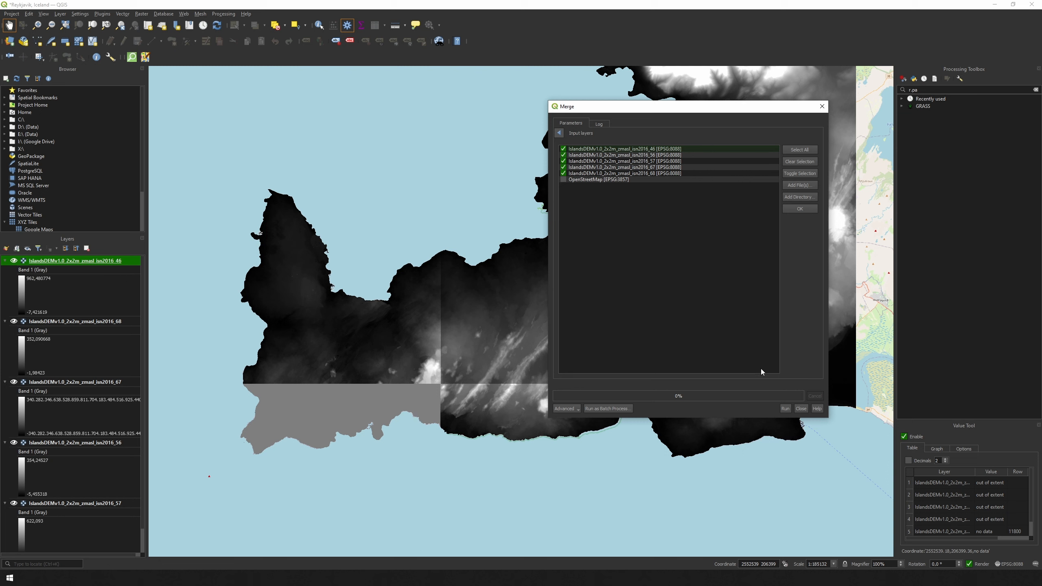
{"action": "left_click", "coordinate": [784, 409]}
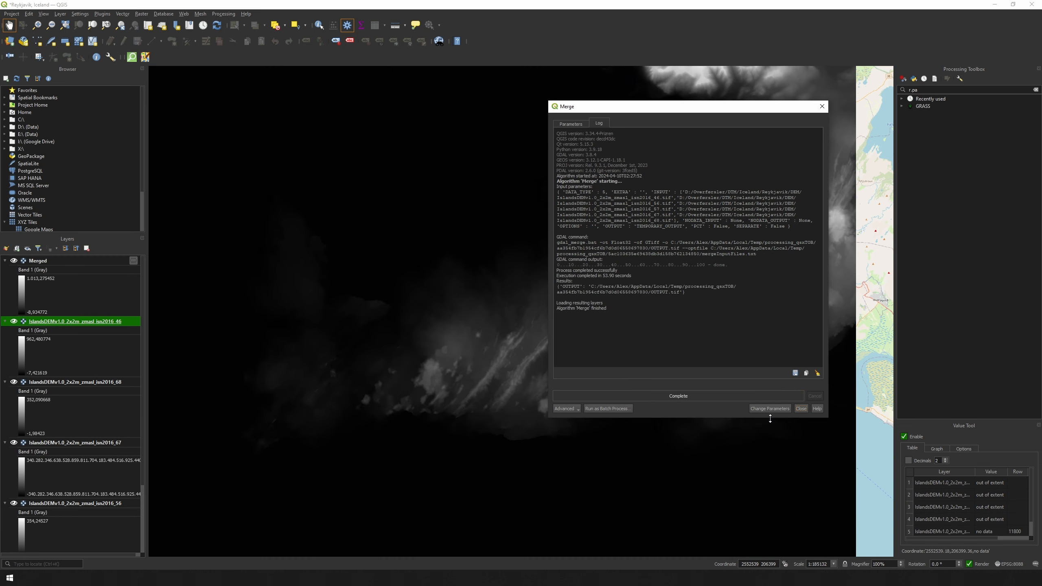
{"action": "left_click", "coordinate": [801, 408]}
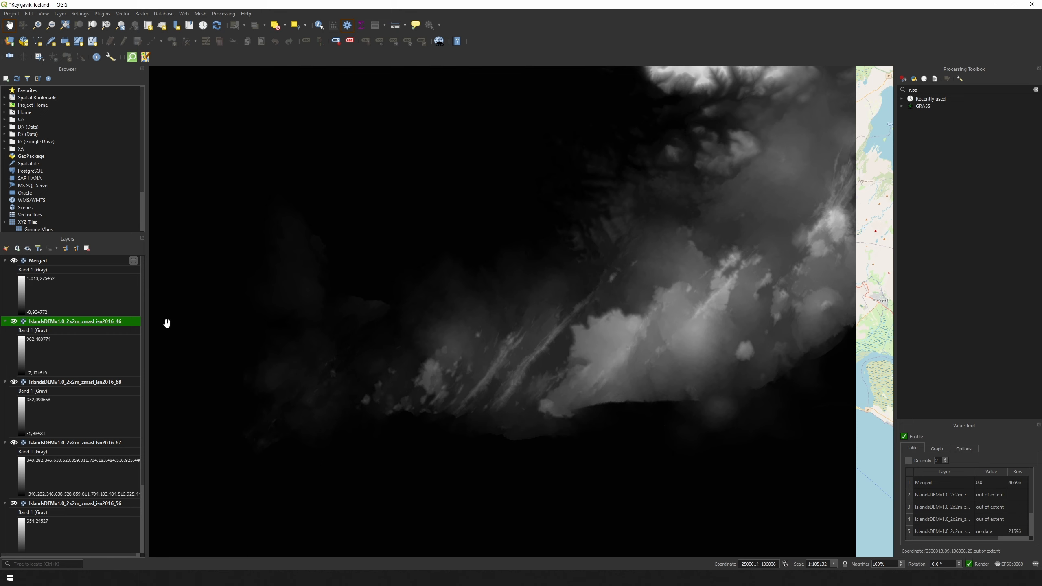
Step: Open the Merged layer's properties and show its temporary output file in the file explorer to examine its size against the source tiles
{"action": "left_click", "coordinate": [58, 263]}
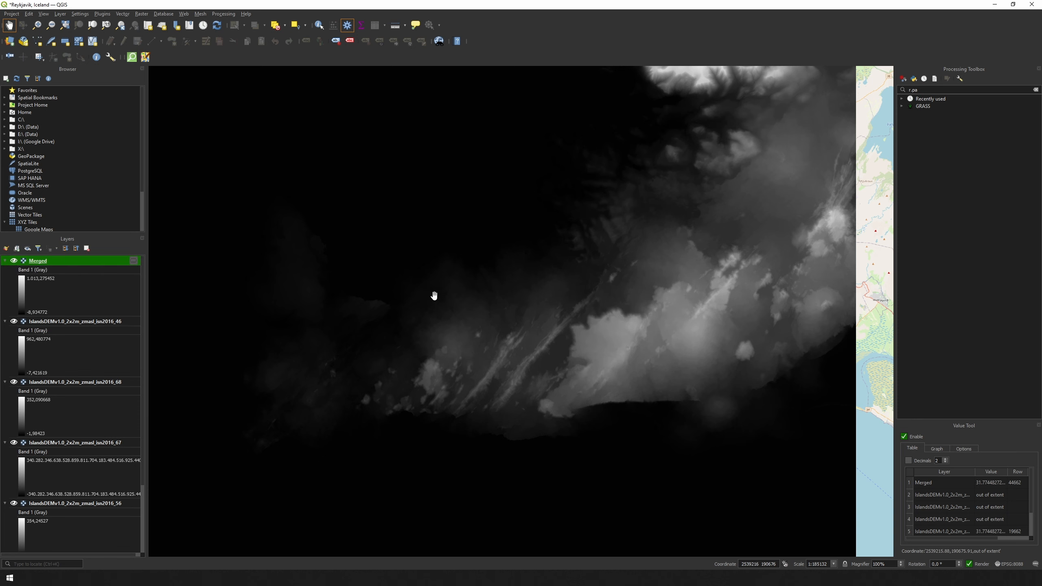
{"action": "scroll", "coordinate": [435, 297], "scroll_direction": "down", "scroll_amount": 1}
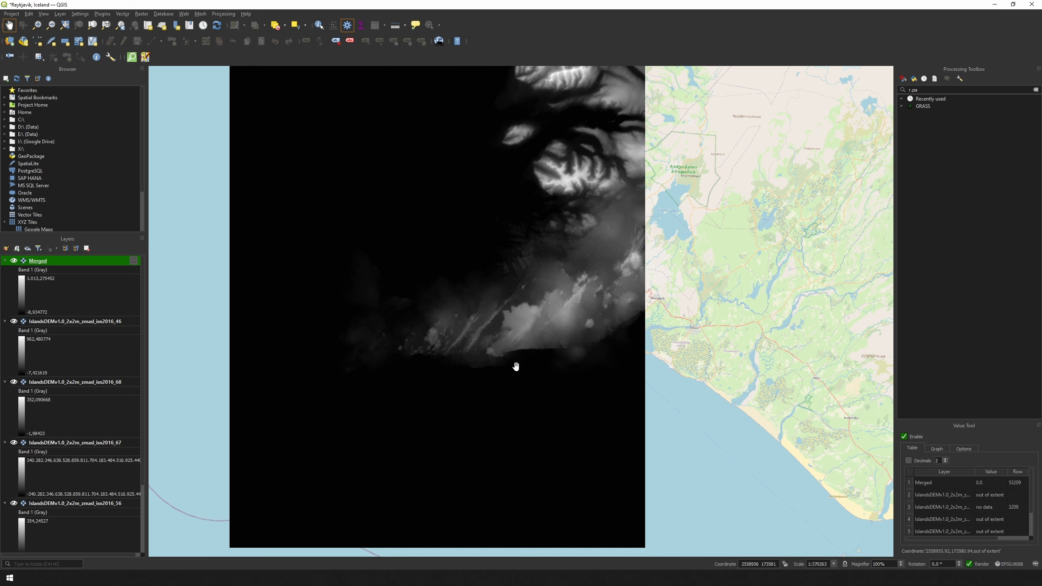
{"action": "right_click", "coordinate": [65, 262]}
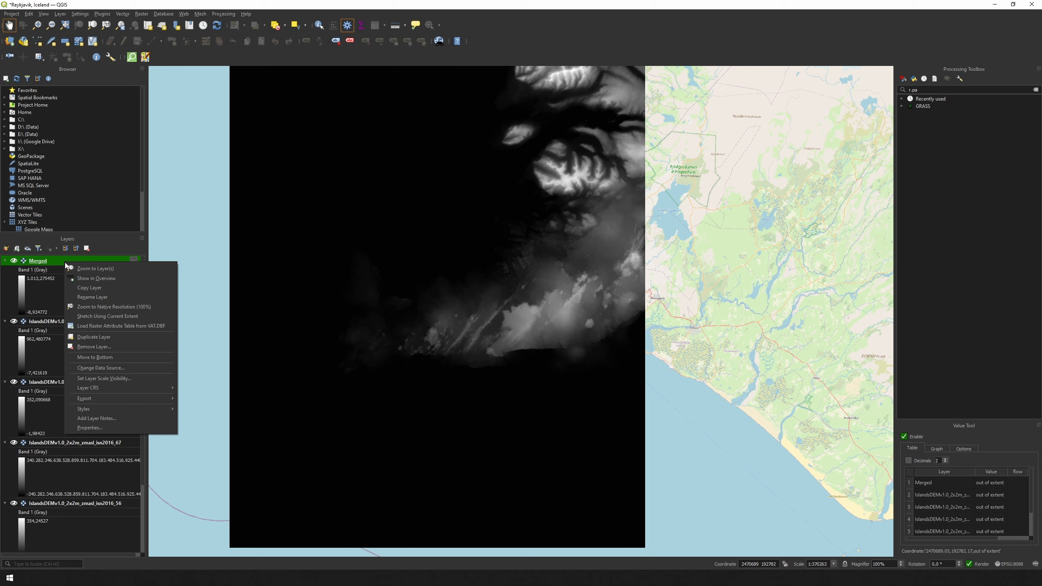
{"action": "left_click", "coordinate": [114, 430]}
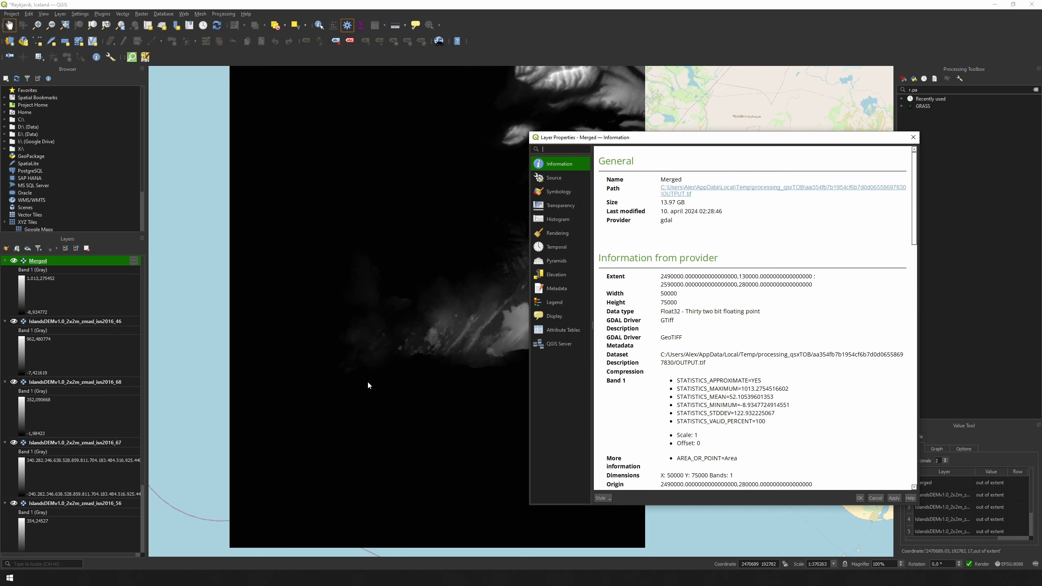
{"action": "left_click", "coordinate": [677, 191]}
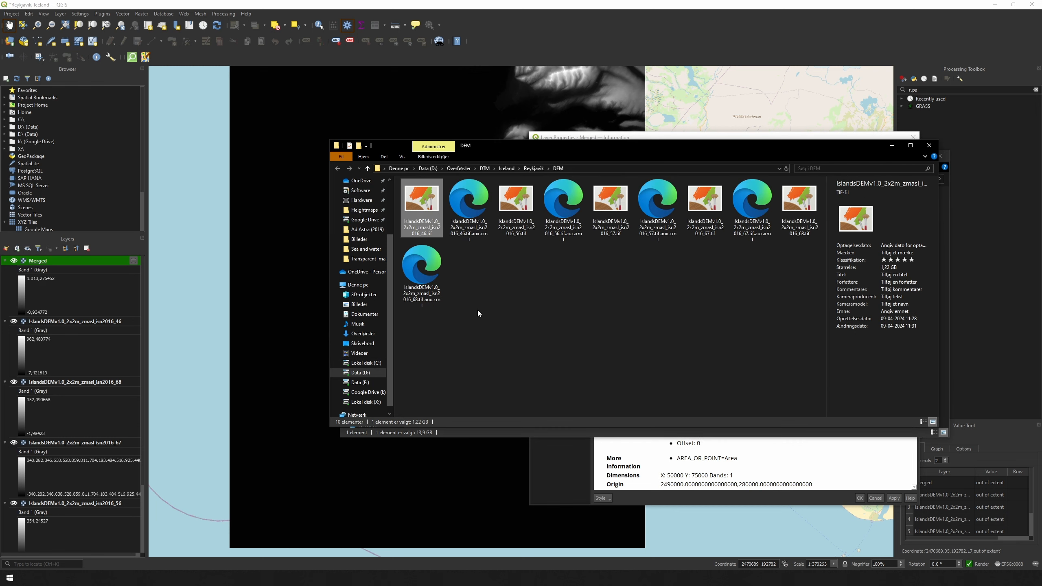
Step: Copy the merged OUTPUT.tif into the Reykjavik DEM folder, then close the temporary folder window and the Merged layer's properties
{"action": "left_click", "coordinate": [478, 313]}
{"action": "key", "text": "ctrl+v"}
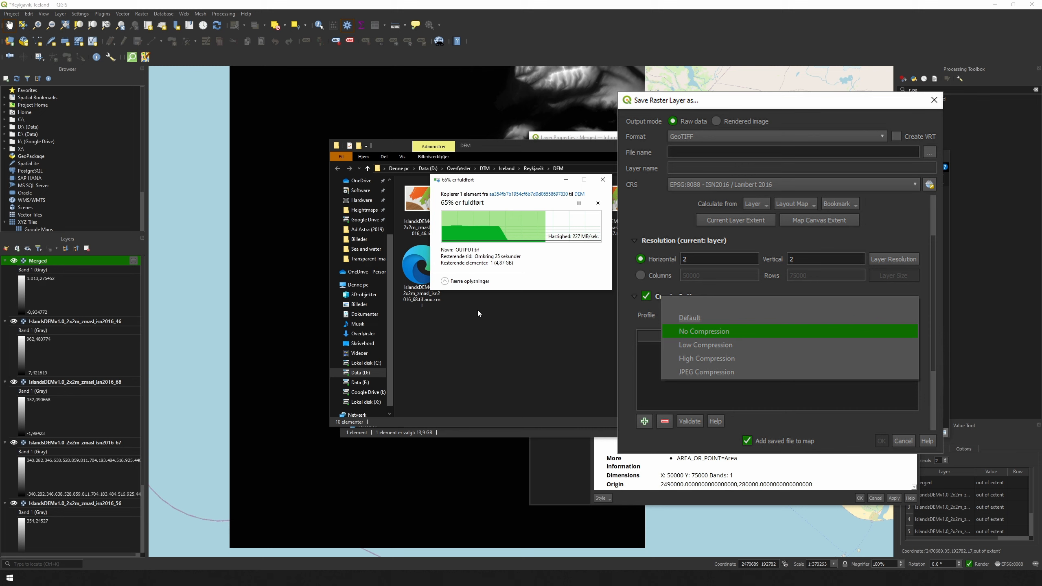
{"action": "left_click", "coordinate": [477, 313]}
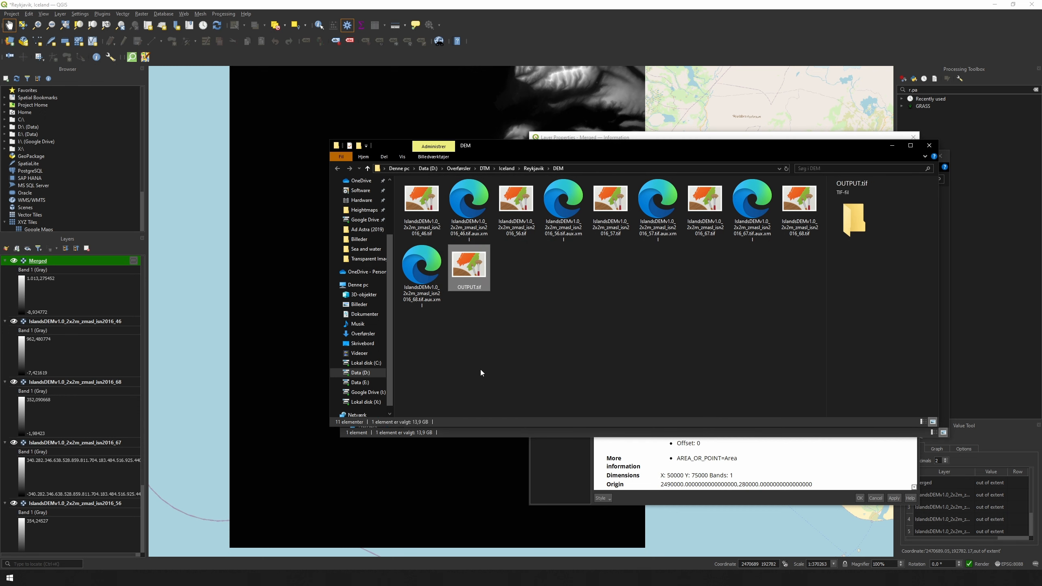
{"action": "left_click", "coordinate": [484, 434]}
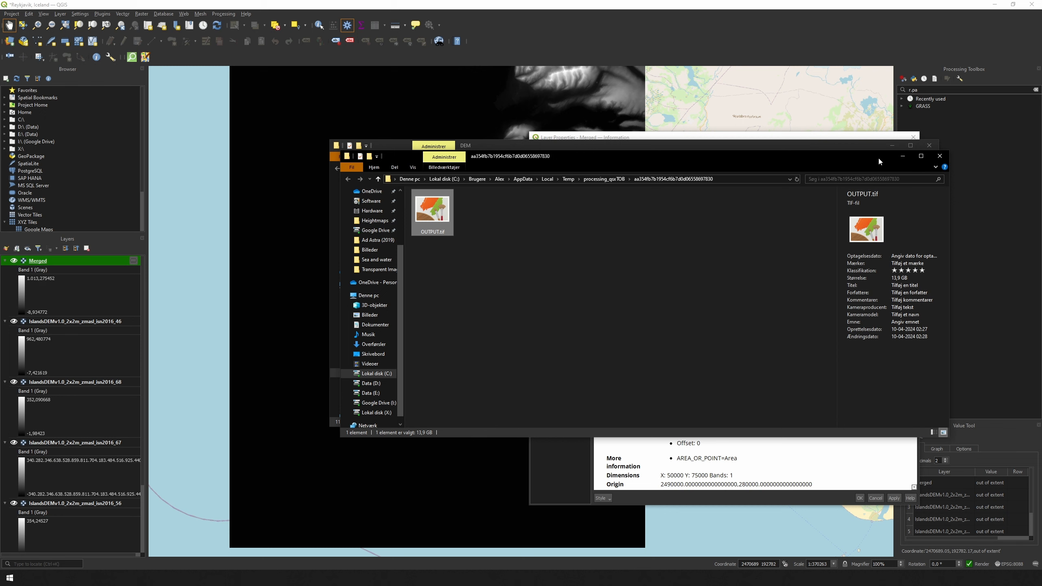
{"action": "left_click", "coordinate": [939, 157]}
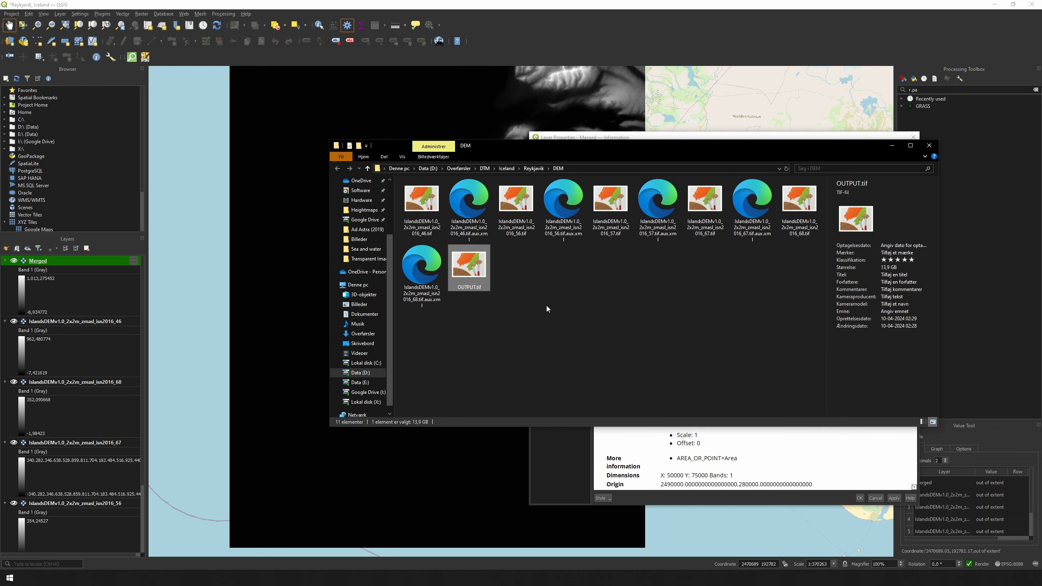
{"action": "left_click", "coordinate": [557, 444]}
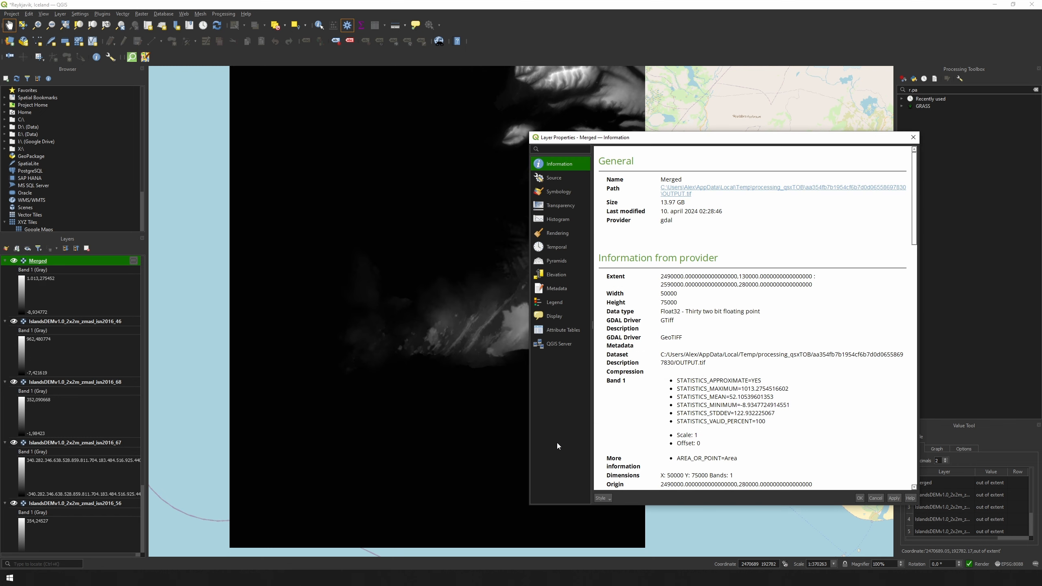
{"action": "left_click", "coordinate": [860, 498]}
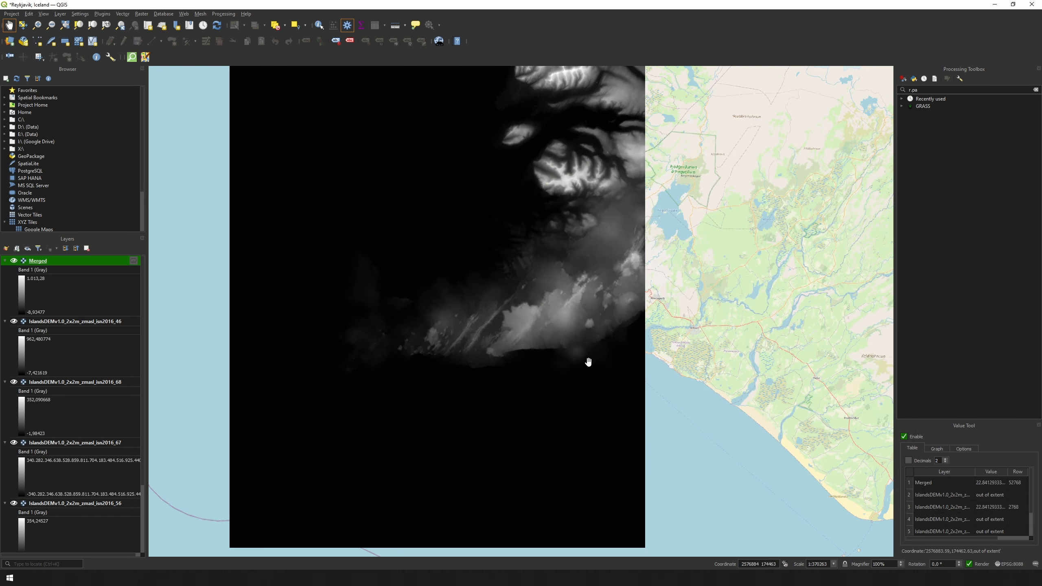
Step: Rename the copied OUTPUT.tif in the DEM folder as Reykjavik Merged
{"action": "key", "text": "alt+Tab"}
{"action": "left_click", "coordinate": [470, 287]}
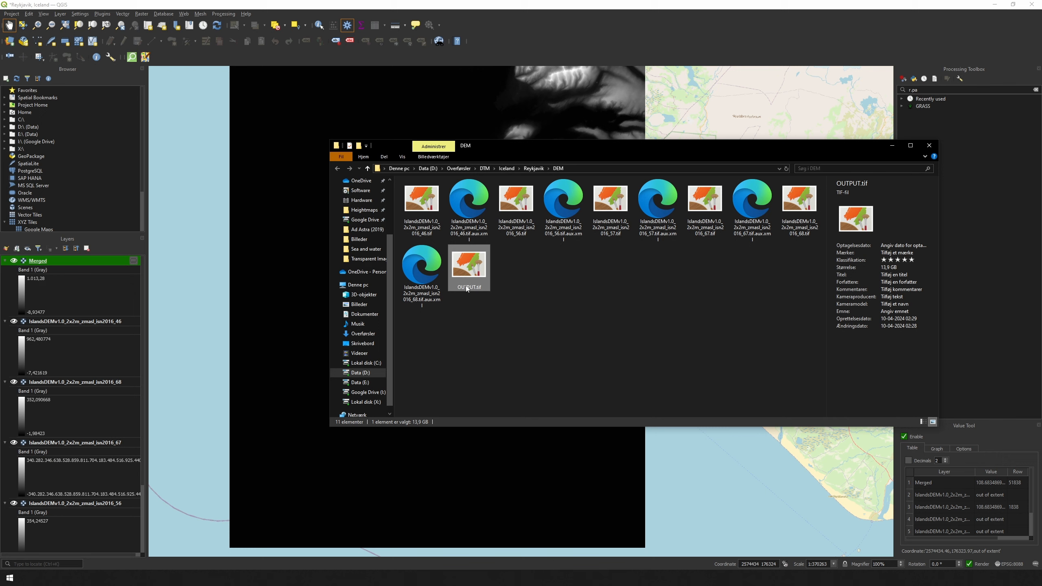
{"action": "type", "text": "Reykja"}
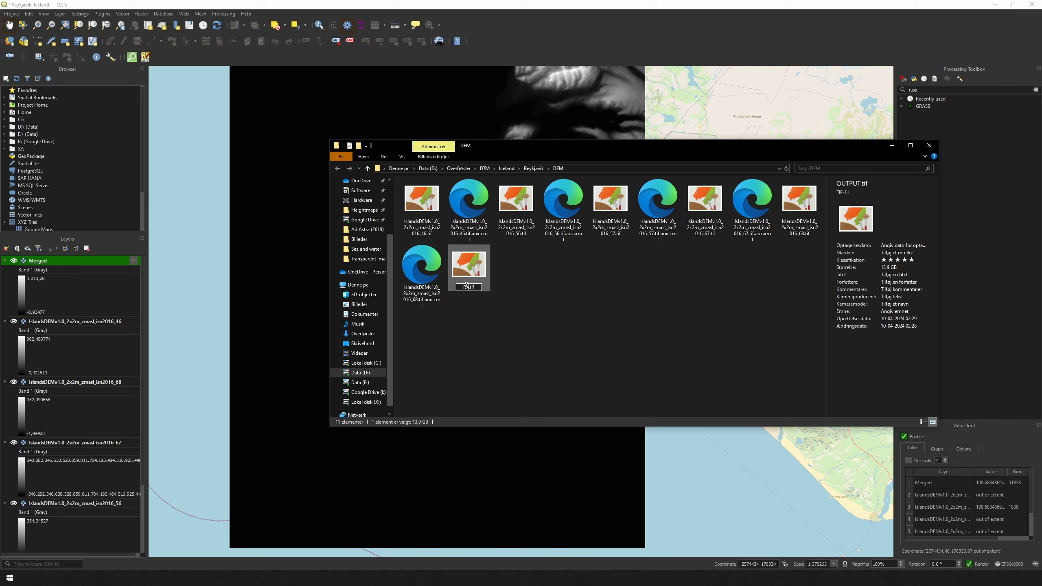
{"action": "type", "text": "vik Merged"}
{"action": "key", "text": "Return"}
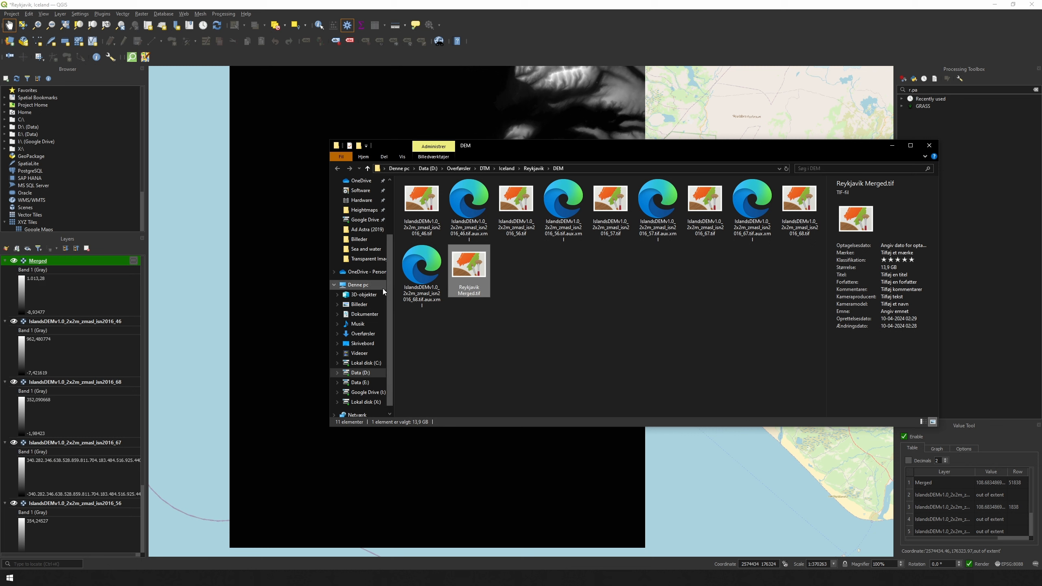
Step: Add Reykjavik Merged.tif from the DEM folder to the project's layers and remove the temporary Merged layer
{"action": "left_click_drag", "start_coordinate": [467, 275], "coordinate": [101, 263]}
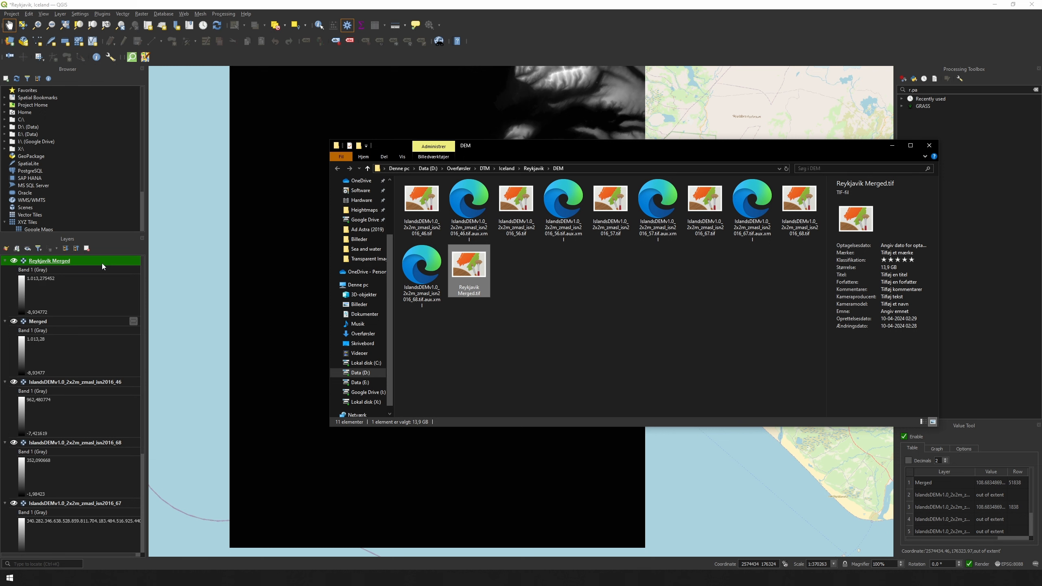
{"action": "left_click", "coordinate": [41, 321]}
{"action": "right_click", "coordinate": [41, 321]}
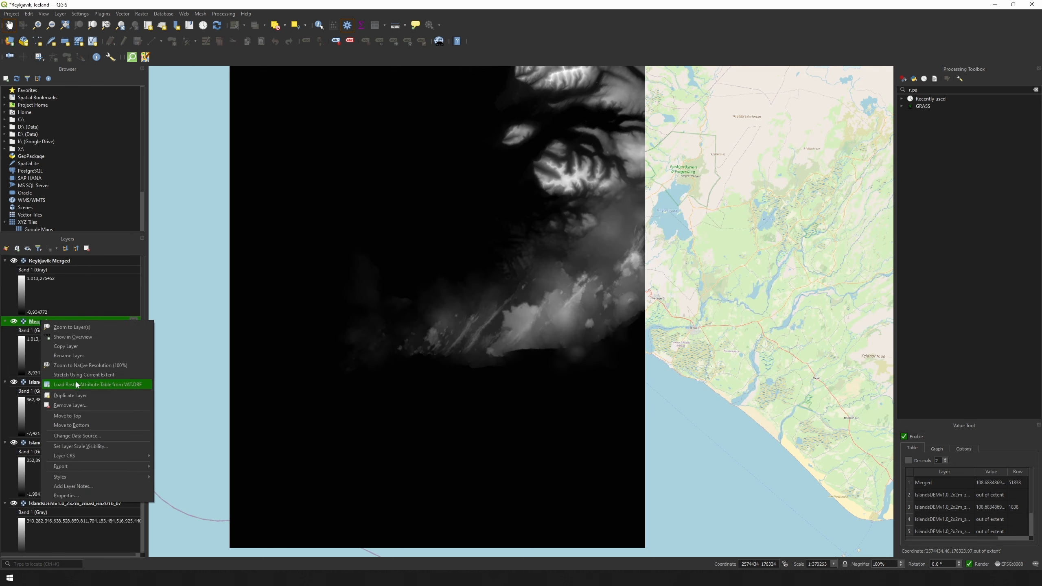
{"action": "left_click", "coordinate": [80, 405]}
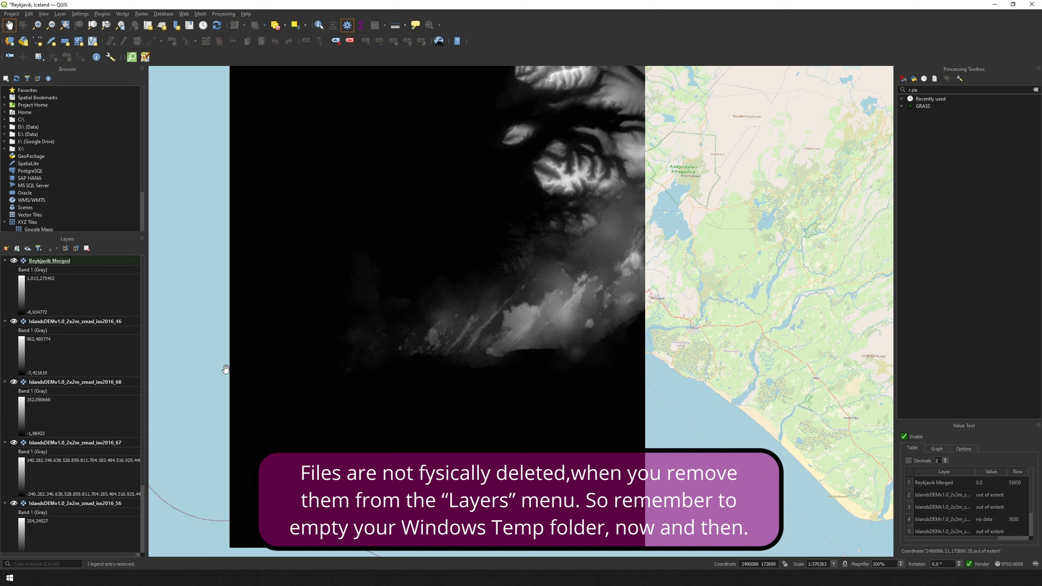
Step: Remove the five source IslandsDEM tile layers 46, 68, 67, 56 and 57 from the project
{"action": "left_click", "coordinate": [102, 321]}
{"action": "scroll", "coordinate": [105, 410], "scroll_direction": "down", "scroll_amount": 1}
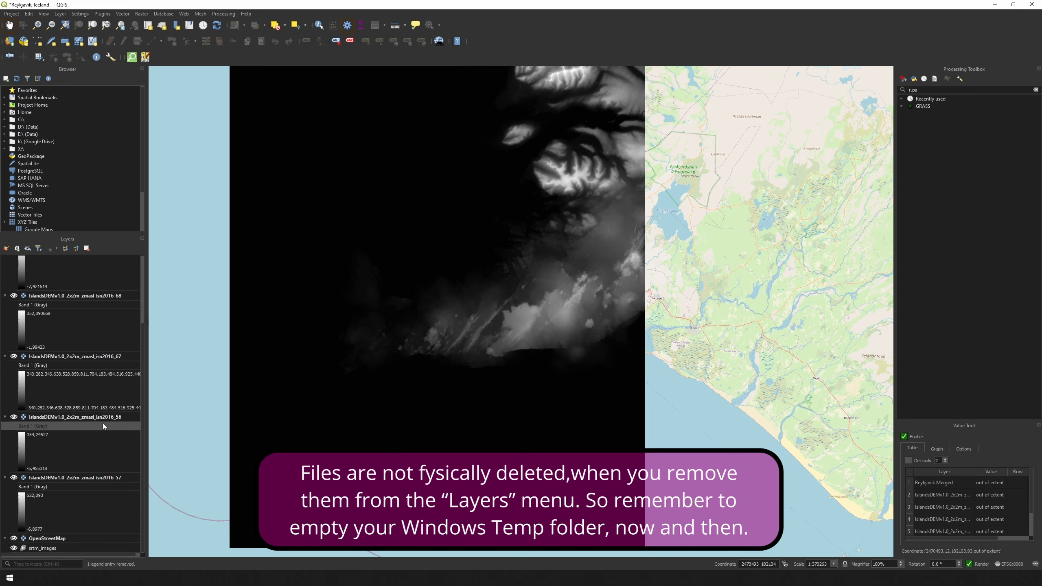
{"action": "left_click", "coordinate": [65, 533], "text": "shift"}
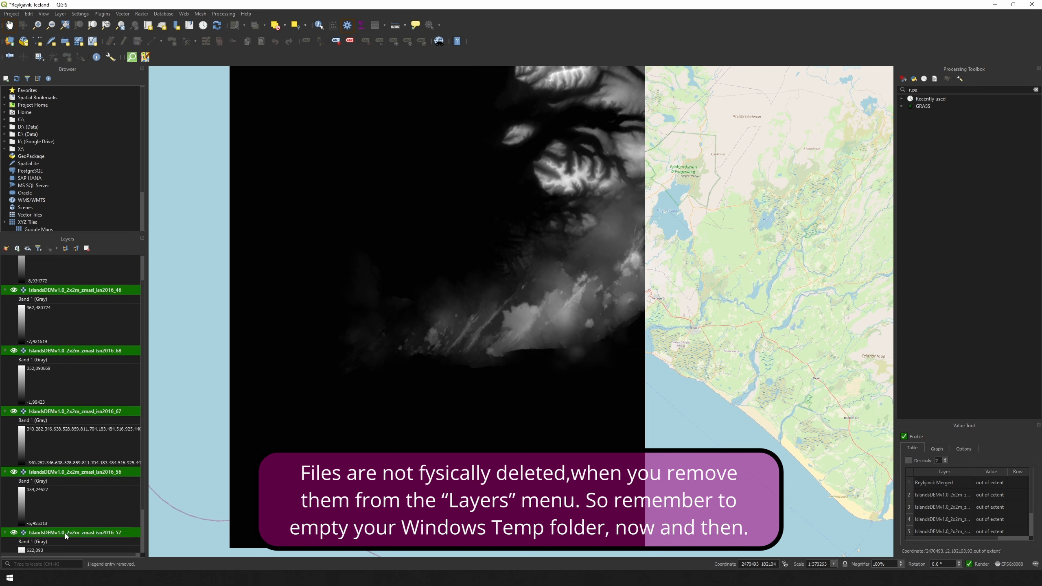
{"action": "right_click", "coordinate": [65, 533]}
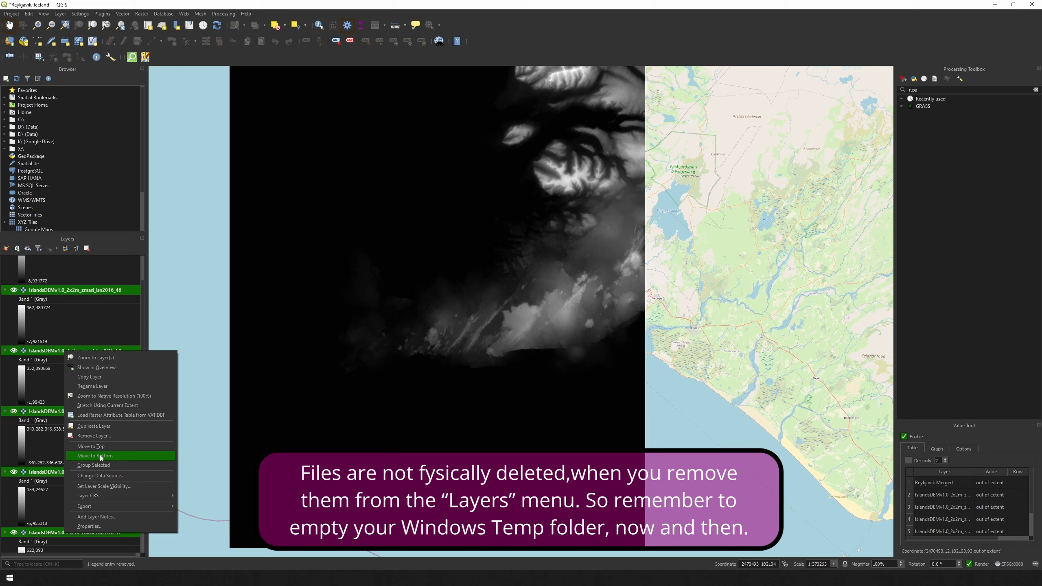
{"action": "left_click", "coordinate": [104, 436]}
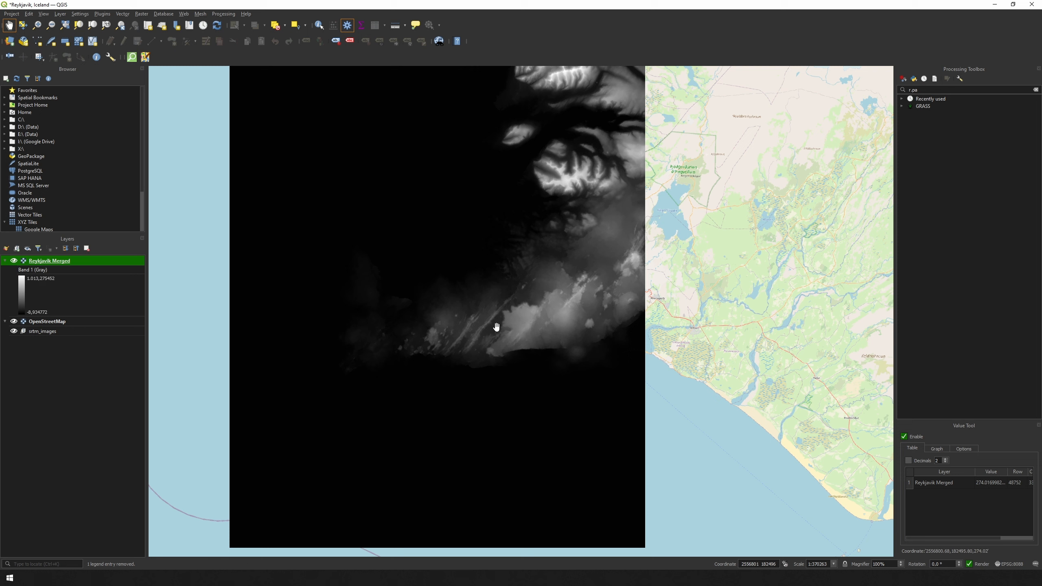
Step: Start exporting the Reykjavik Merged layer as a raster file and browse to the D:\Overførsler\DTM\Iceland\Reykjavik folder
{"action": "right_click", "coordinate": [58, 265]}
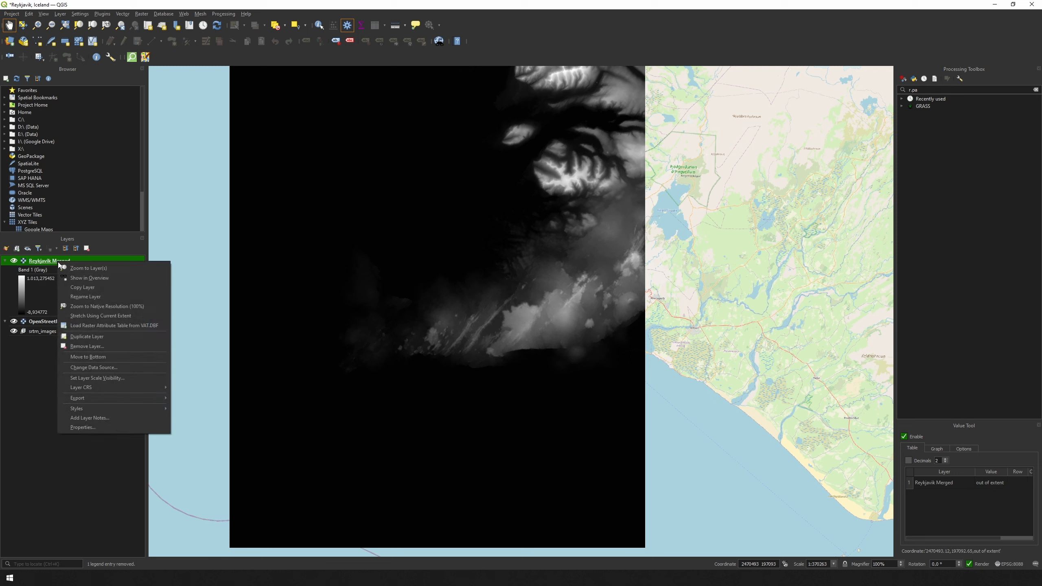
{"action": "mouse_move", "coordinate": [134, 394]}
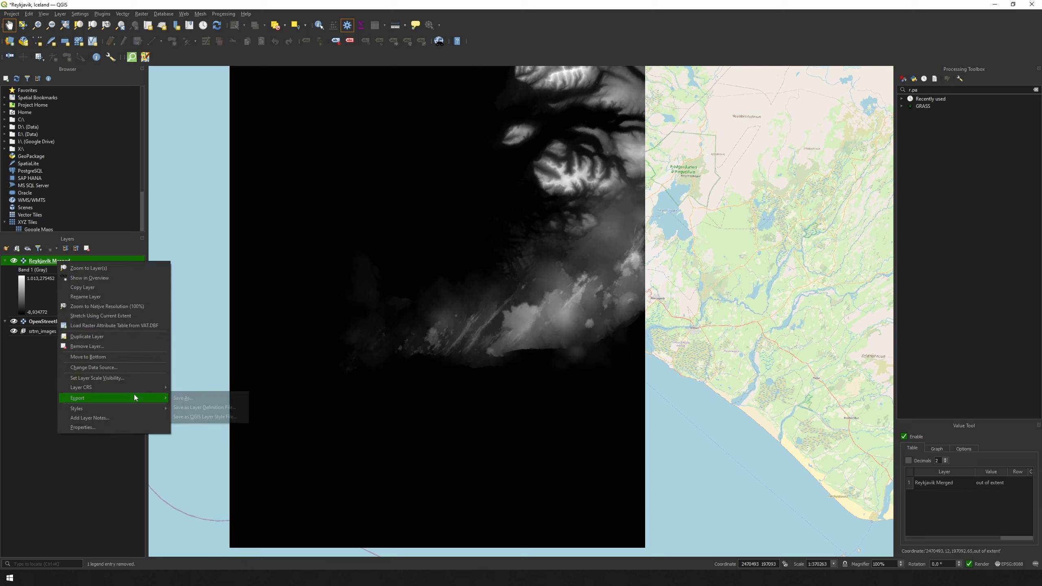
{"action": "left_click", "coordinate": [189, 397]}
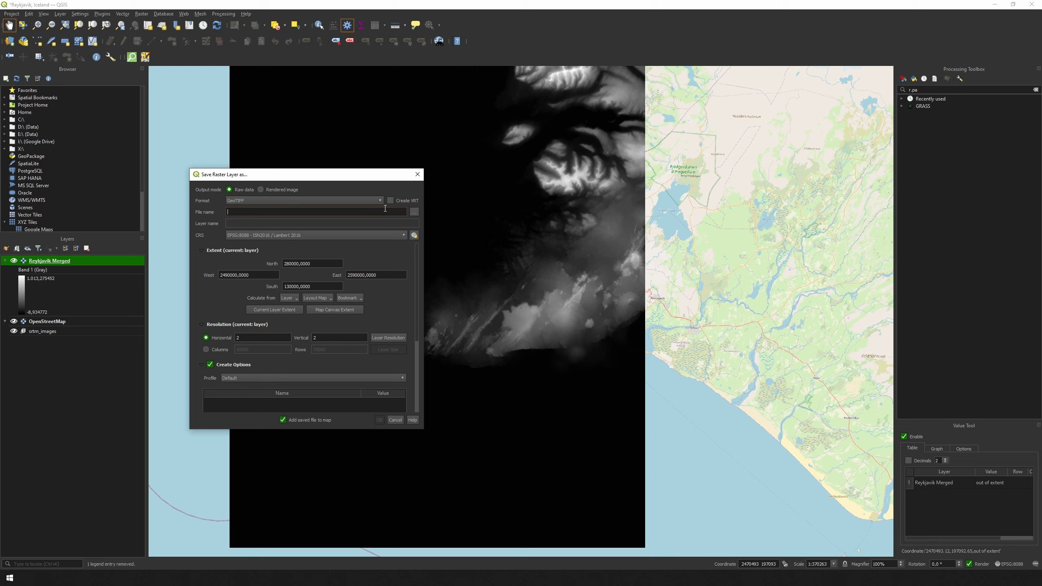
{"action": "left_click", "coordinate": [414, 210]}
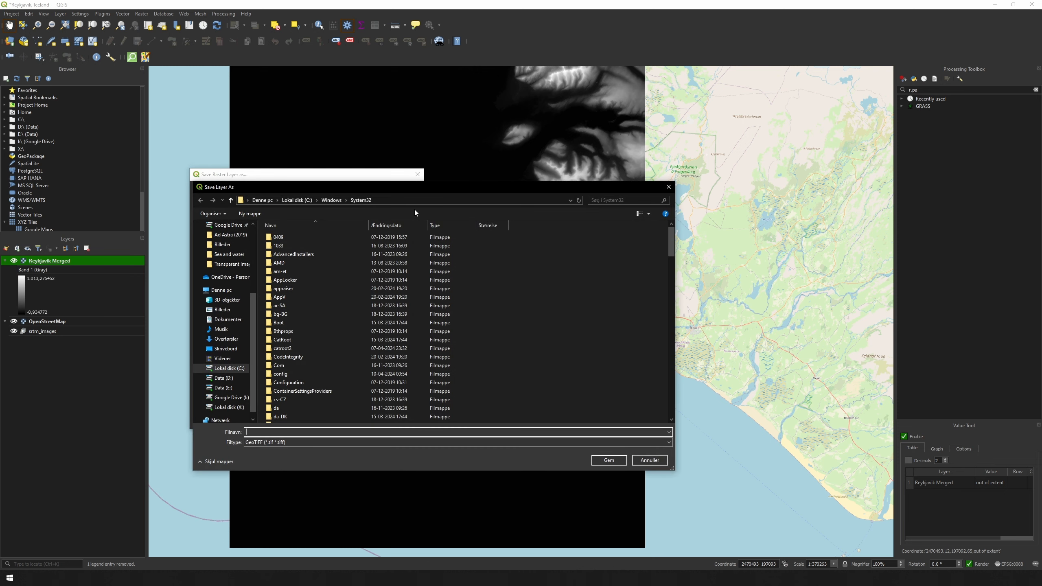
{"action": "left_click", "coordinate": [242, 201]}
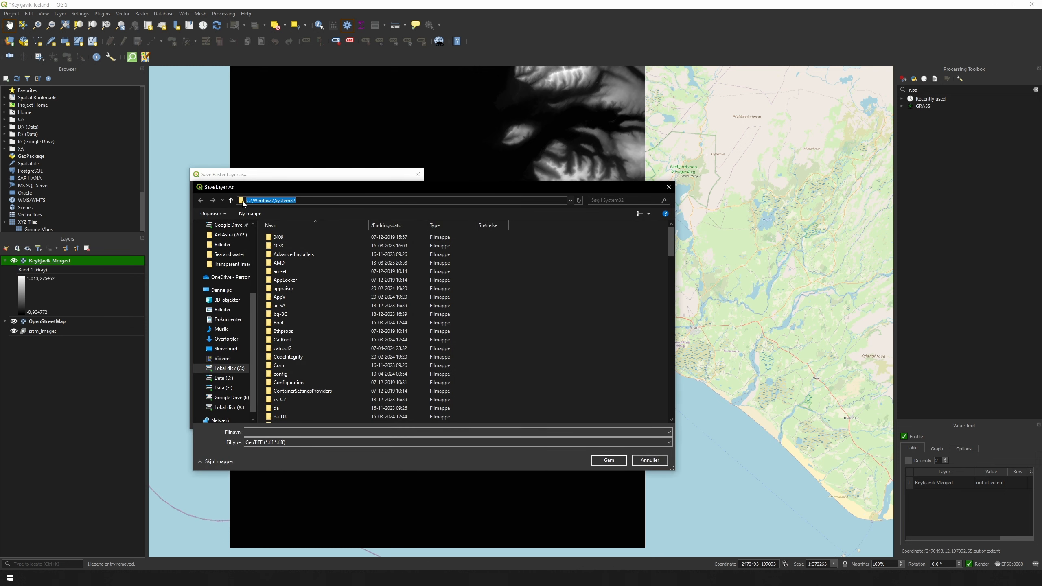
{"action": "type", "text": "D:\\Overførsler\\DTM\\Iceland\\Reykjavik"}
{"action": "key", "text": "Return"}
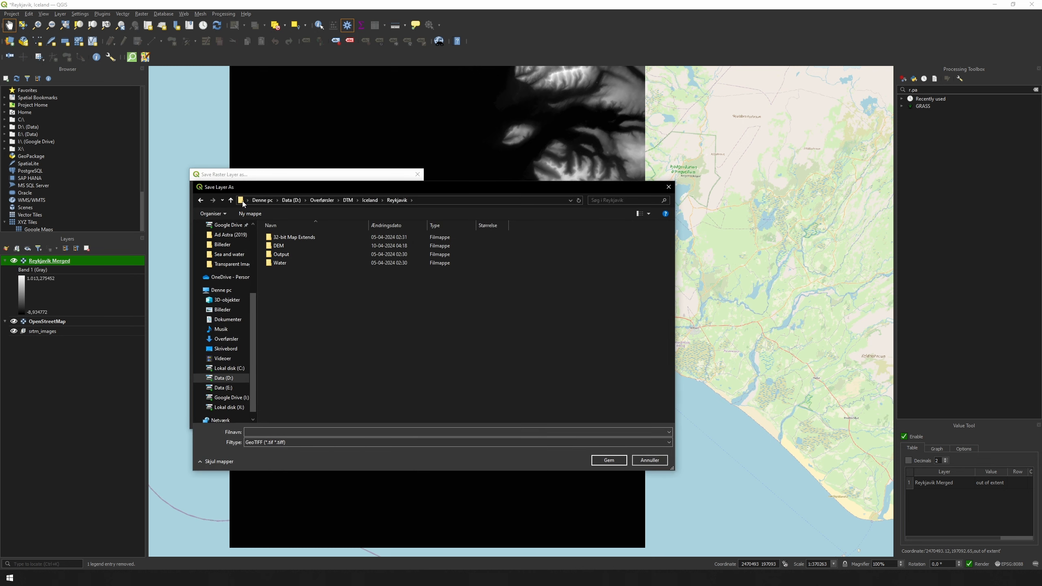
Step: Set the export's output file to Reykjavik World in the 32-bit Map Extends folder
{"action": "double_click", "coordinate": [293, 239]}
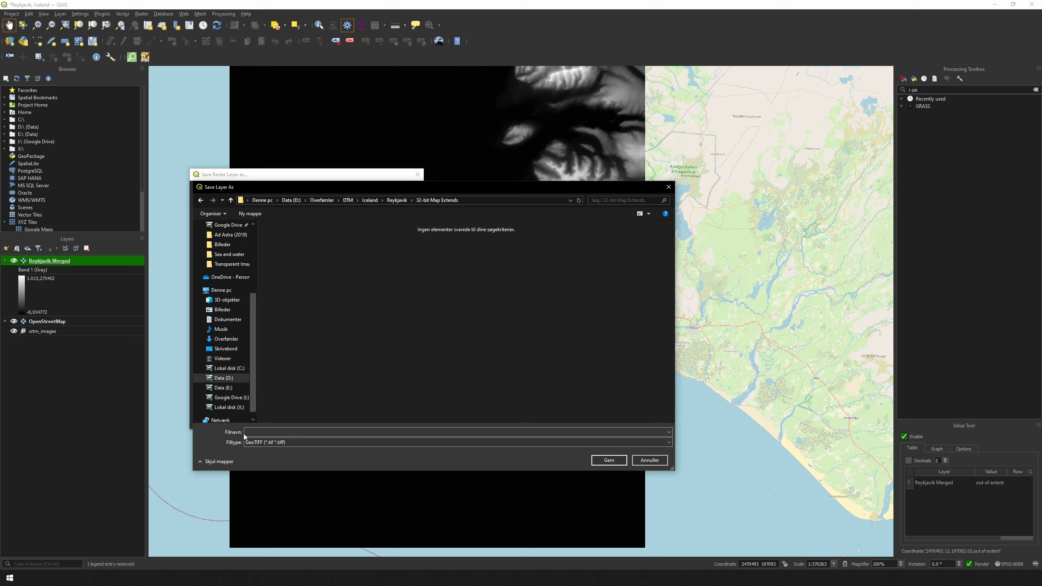
{"action": "left_click", "coordinate": [264, 430]}
{"action": "type", "text": "Re"}
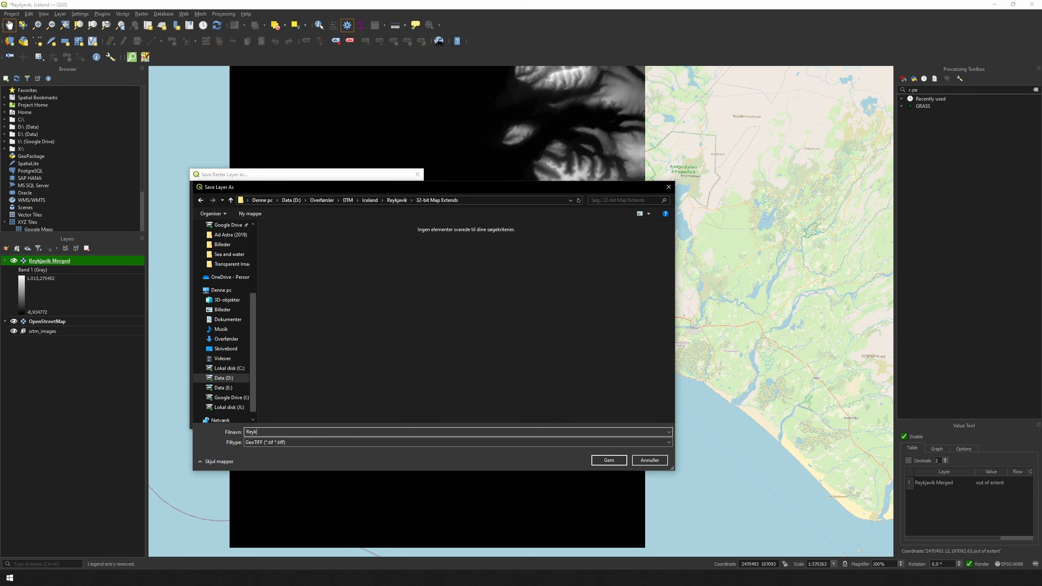
{"action": "type", "text": "ykjavik WEo"}
{"action": "key", "text": "Delete"}
{"action": "left_click", "coordinate": [602, 461]}
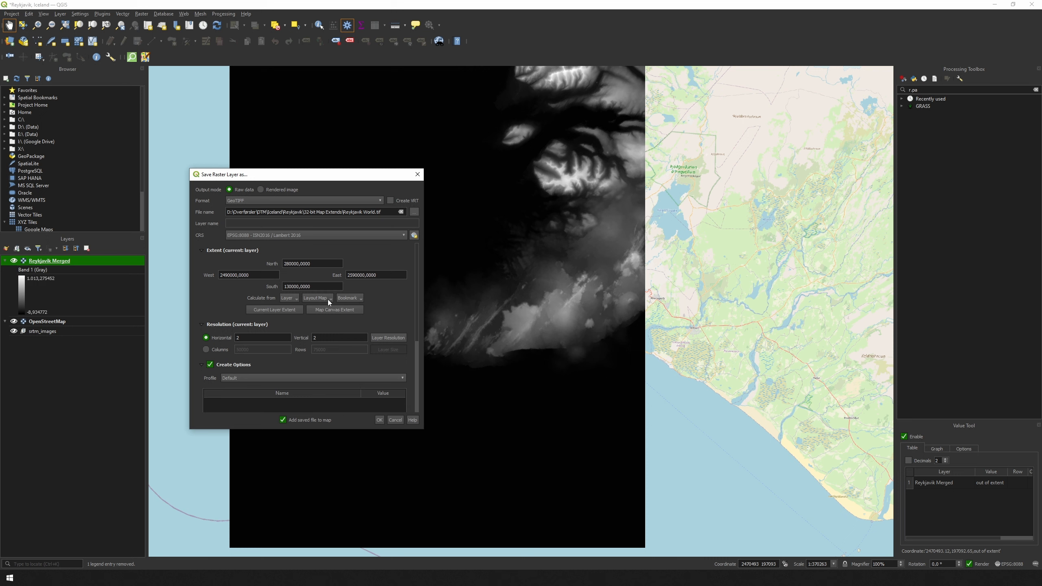
Step: Take the export extent from the layout's World map and export the raw GeoTIFF with the Default profile at resolution 2
{"action": "left_click", "coordinate": [308, 238]}
{"action": "left_click", "coordinate": [309, 237]}
{"action": "left_click", "coordinate": [331, 300]}
{"action": "mouse_move", "coordinate": [338, 307]}
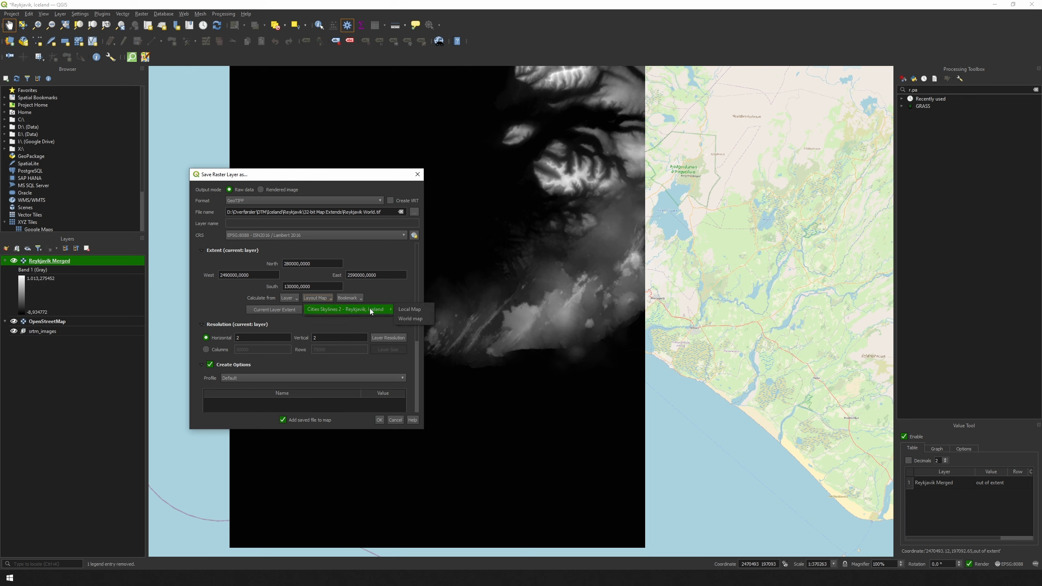
{"action": "left_click", "coordinate": [410, 319]}
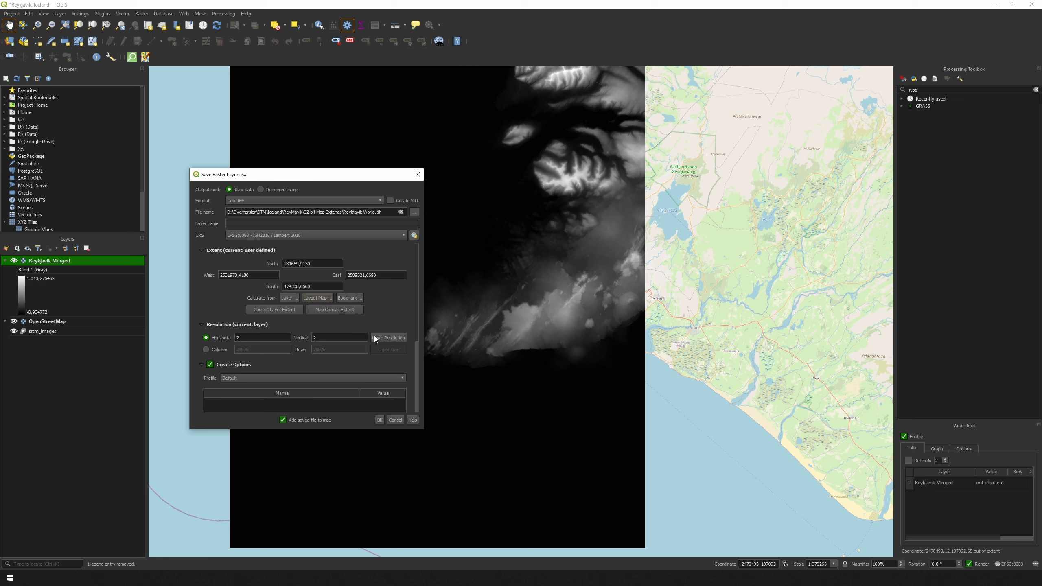
{"action": "left_click", "coordinate": [307, 378]}
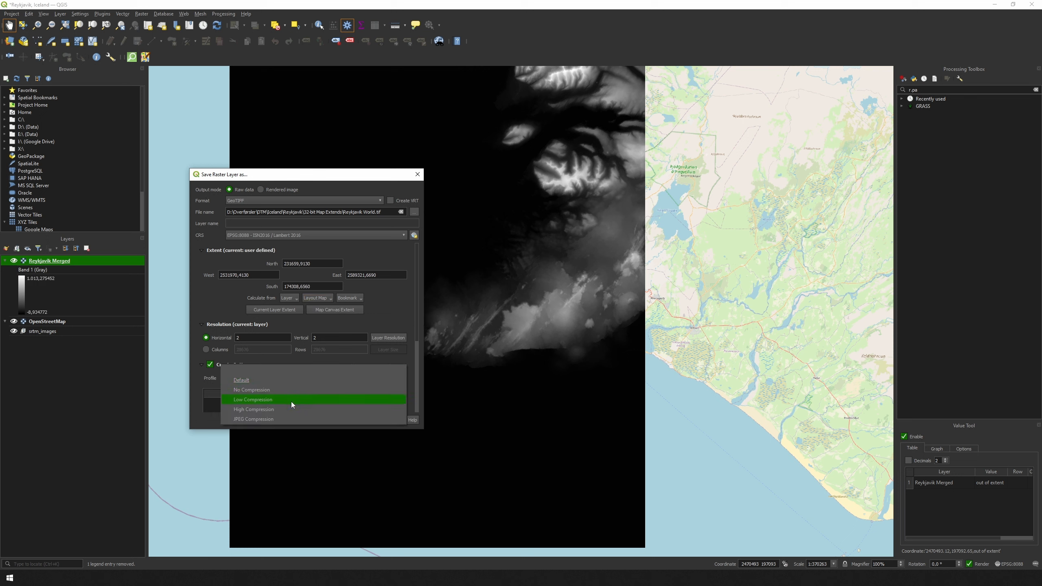
{"action": "left_click", "coordinate": [391, 359]}
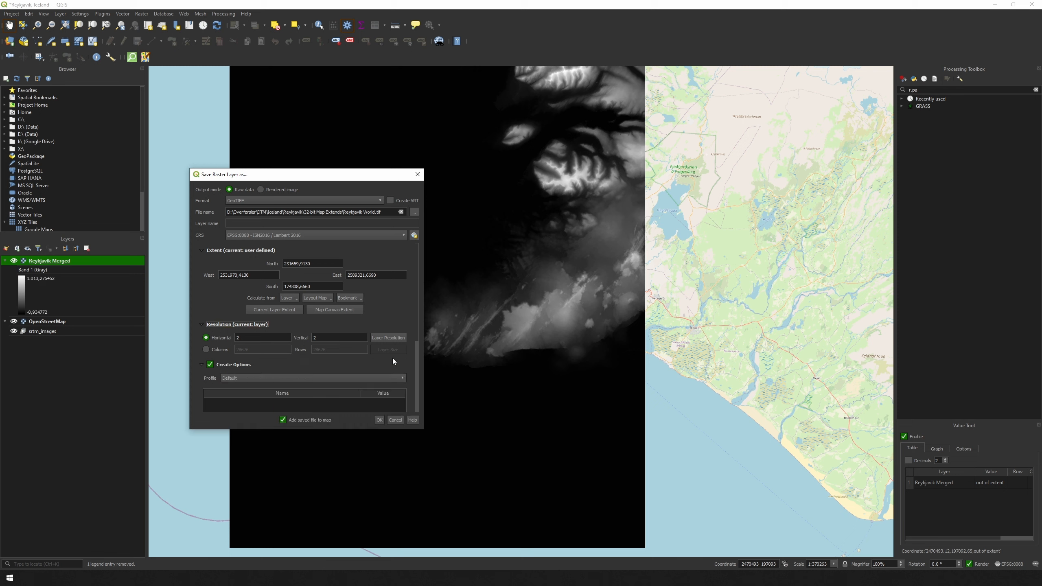
{"action": "left_click", "coordinate": [380, 420]}
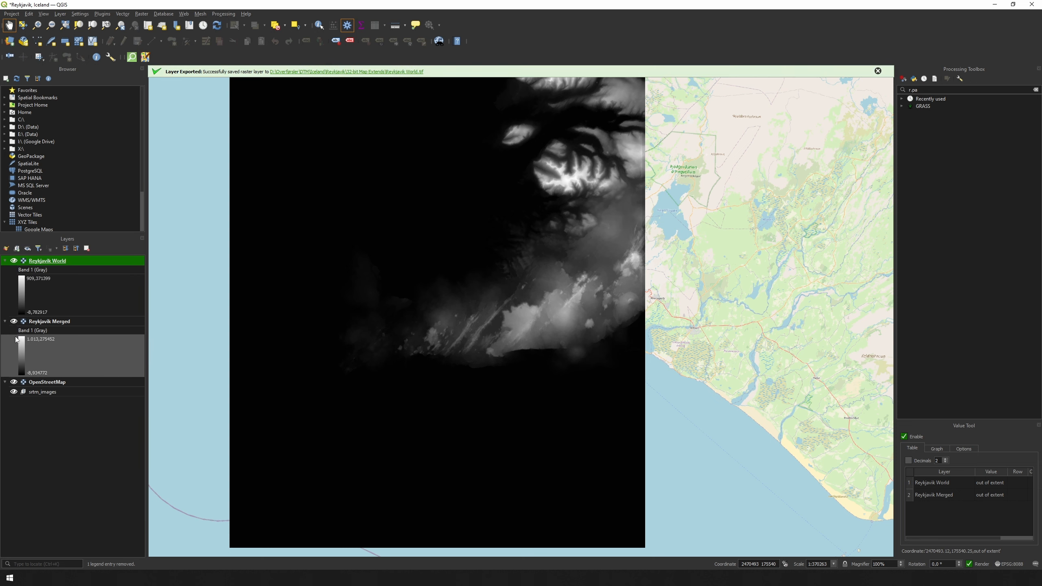
Step: Hide the Reykjavik Merged layer and open the Cities Skylines 2 - Reykjavik, Iceland print layout
{"action": "left_click", "coordinate": [13, 323]}
{"action": "left_click", "coordinate": [12, 323]}
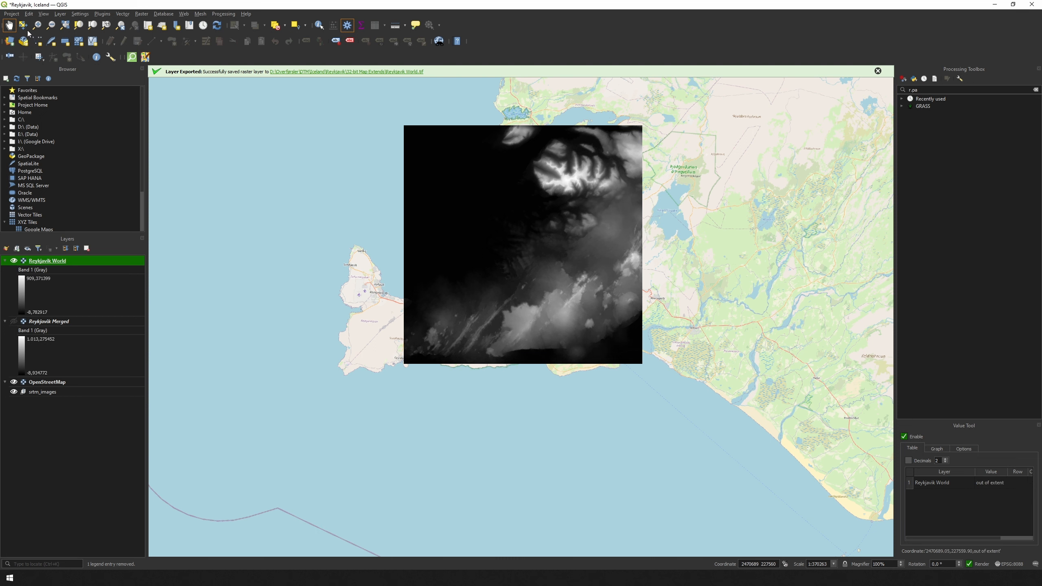
{"action": "left_click", "coordinate": [12, 14]}
{"action": "mouse_move", "coordinate": [72, 184]}
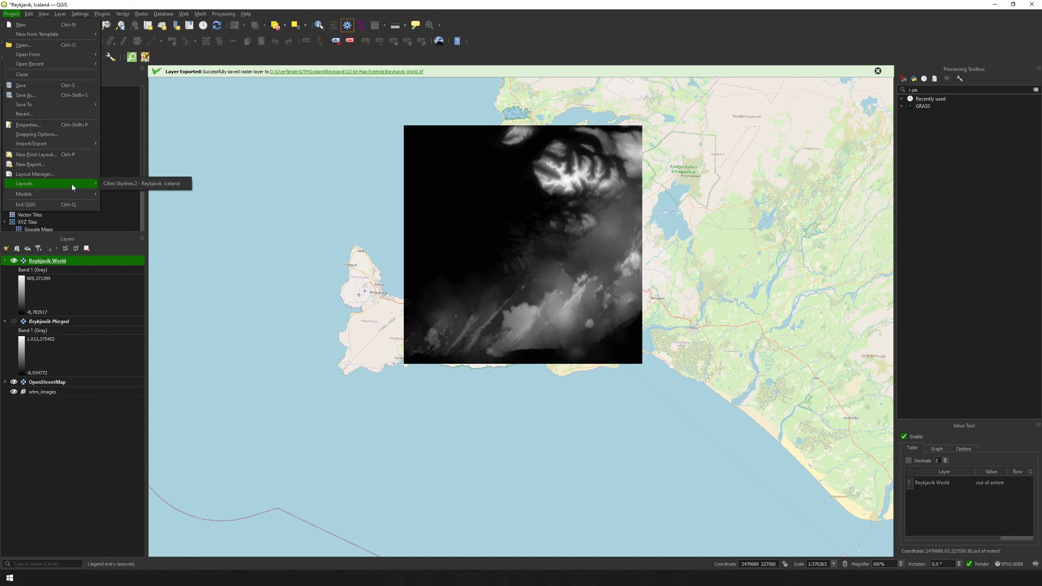
{"action": "left_click", "coordinate": [125, 181]}
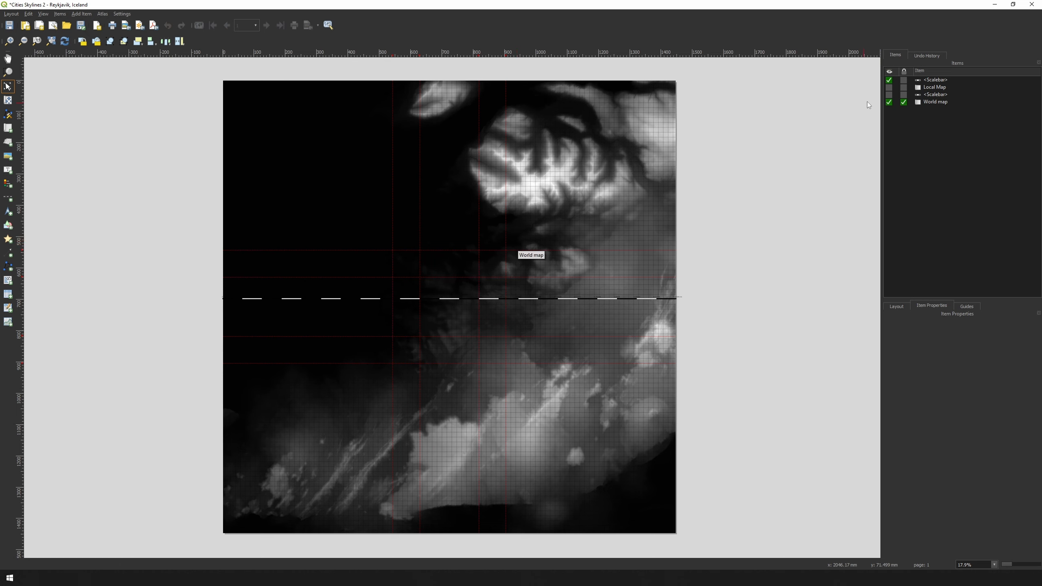
Step: Show the Local Map item in the layout briefly and hide it again
{"action": "left_click", "coordinate": [889, 87]}
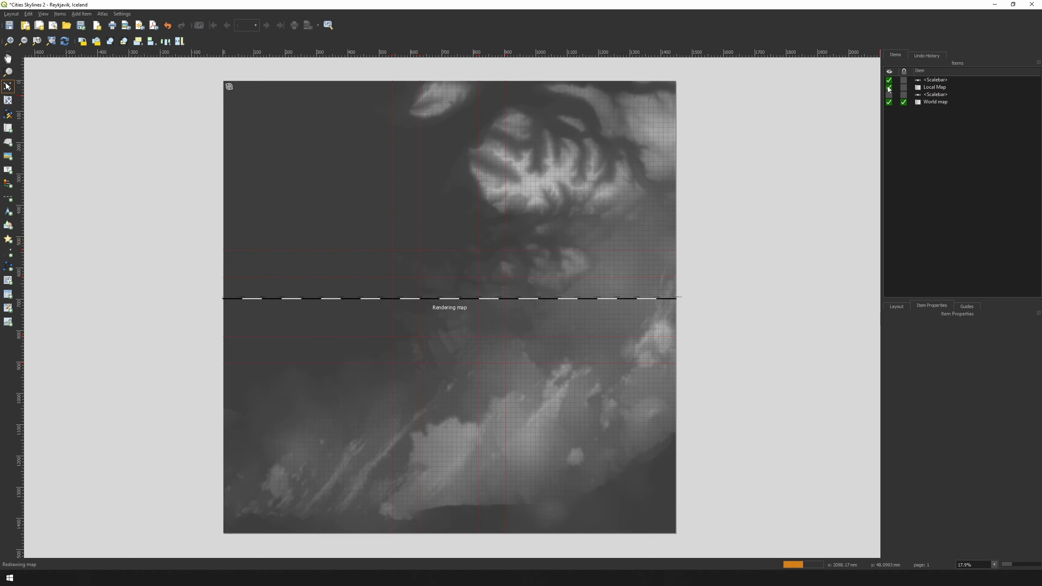
{"action": "left_click", "coordinate": [889, 87]}
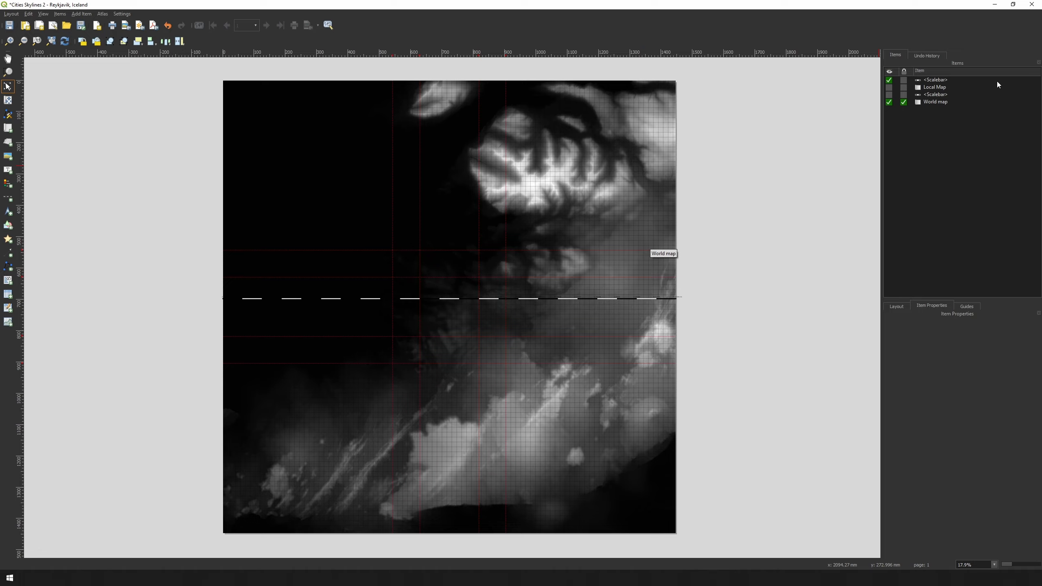
Step: Close the print layout and open the raster export settings for the Reykjavik Merged layer
{"action": "left_click", "coordinate": [1032, 4]}
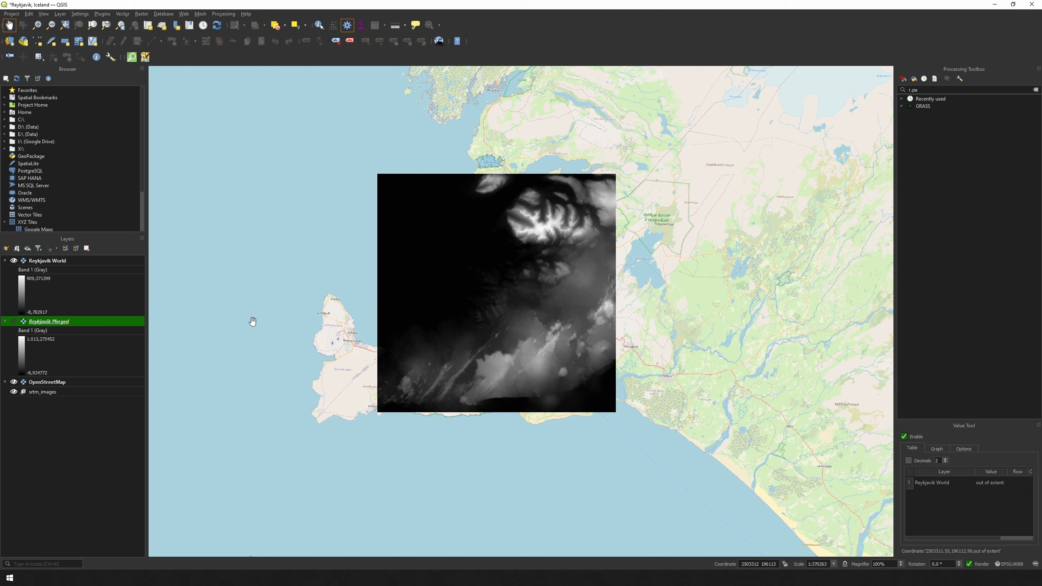
{"action": "right_click", "coordinate": [61, 324]}
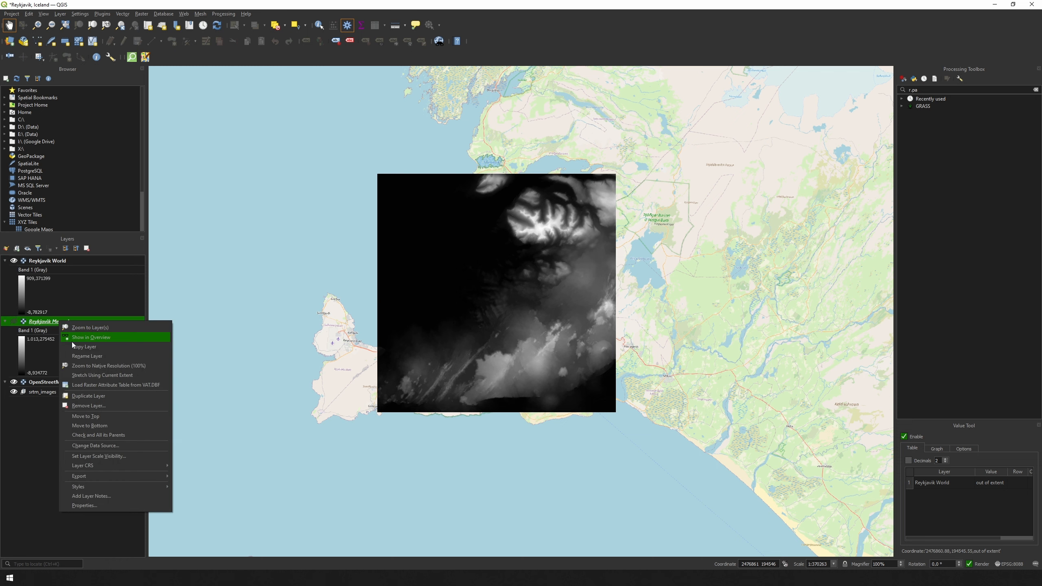
{"action": "mouse_move", "coordinate": [121, 477]}
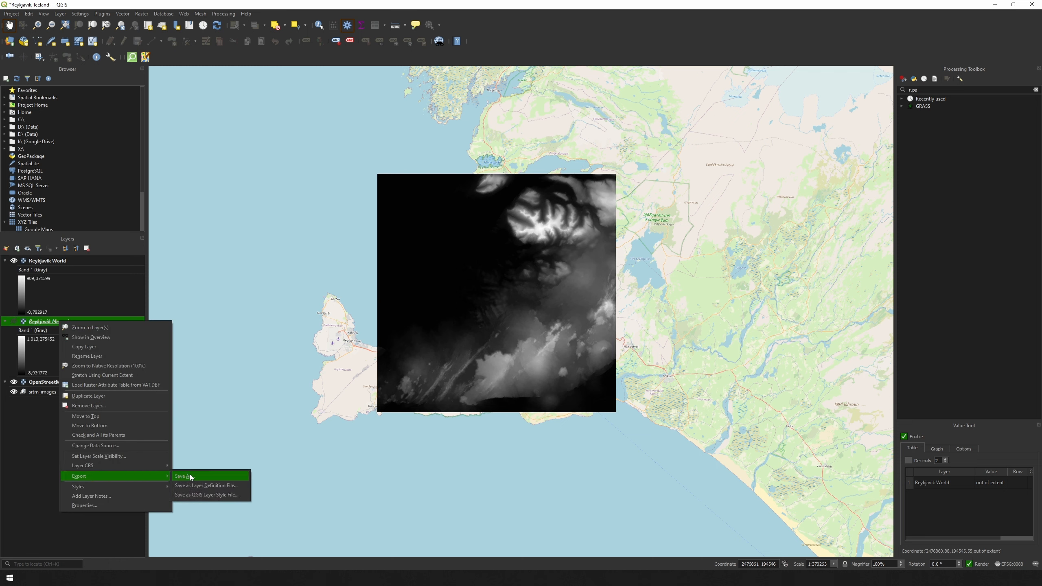
{"action": "left_click", "coordinate": [189, 476]}
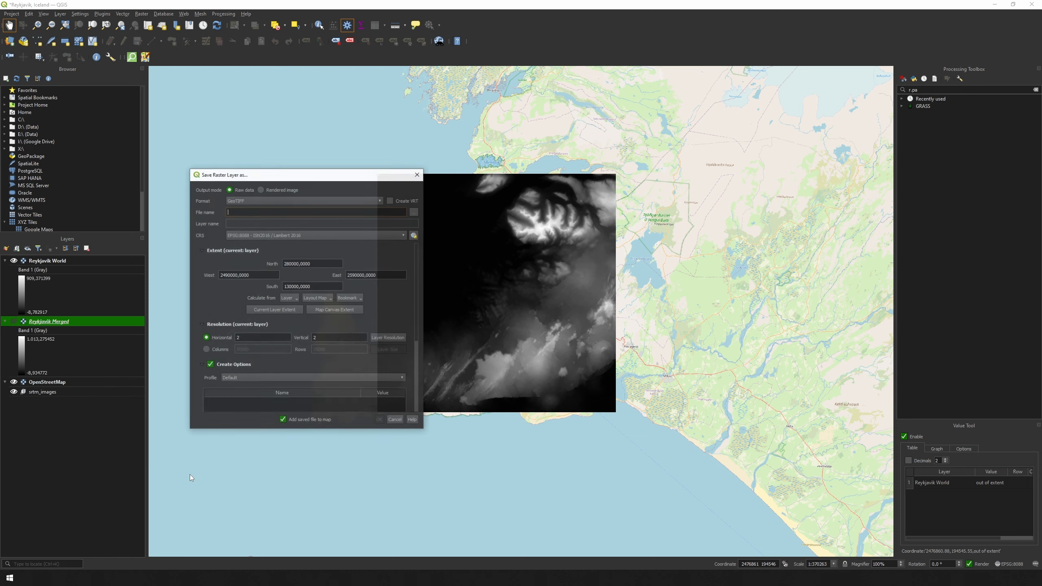
Step: Set the export's output file to Reykjavik Local.tif in the 32-bit Map Extends folder
{"action": "left_click", "coordinate": [412, 212]}
{"action": "left_click", "coordinate": [288, 263]}
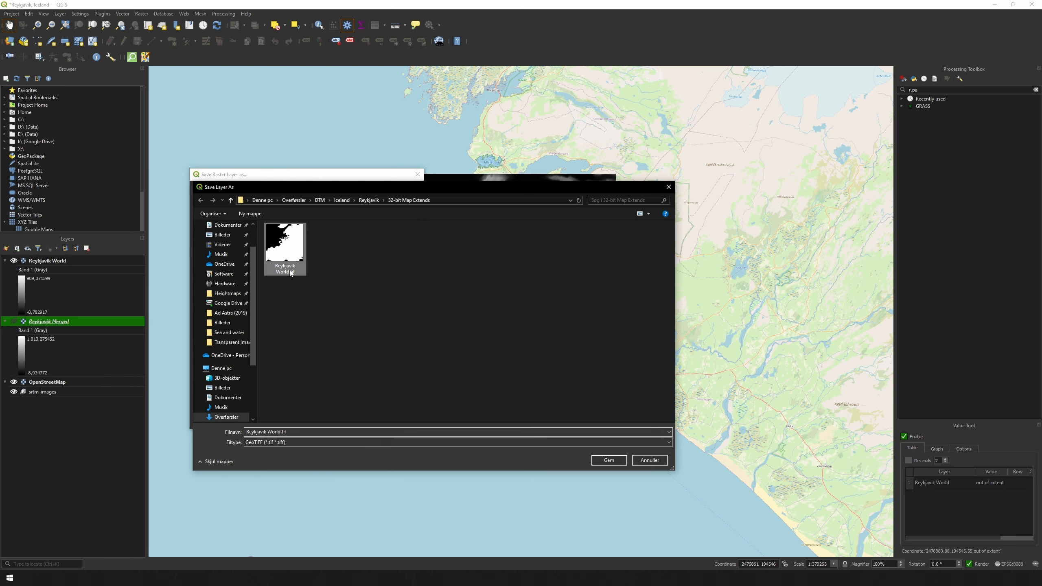
{"action": "left_click", "coordinate": [277, 431]}
{"action": "left_click", "coordinate": [278, 432]}
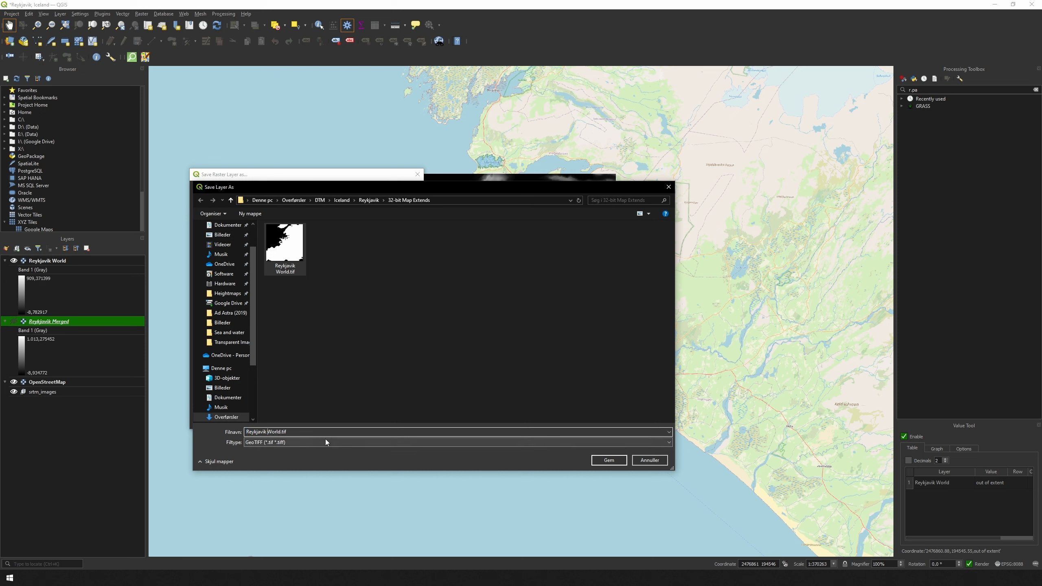
{"action": "key", "text": "shift+Right"}
{"action": "key", "text": "shift+Right"}
{"action": "key", "text": "shift+Right"}
{"action": "type", "text": "Lov"}
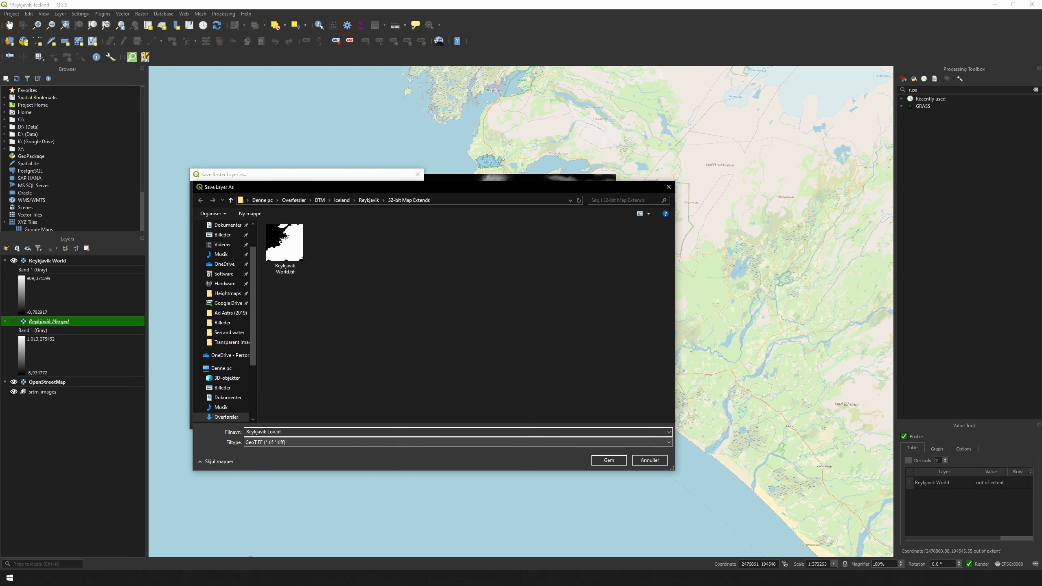
{"action": "key", "text": "BackSpace"}
{"action": "type", "text": "cal"}
{"action": "left_click", "coordinate": [603, 459]}
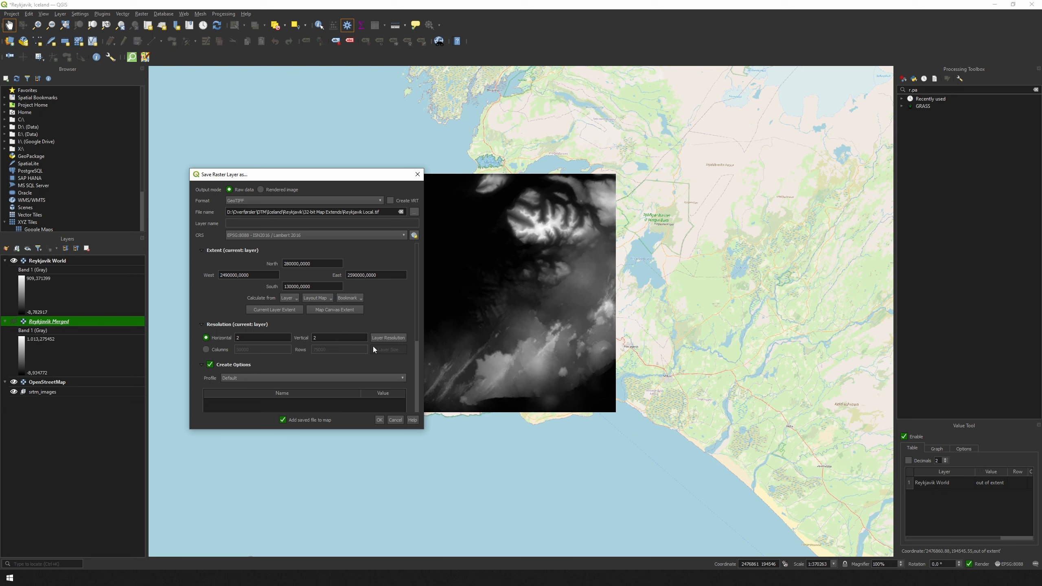
Step: Export the GeoTIFF using the layout's Local Map extent and move the Reykjavik Local layer above Reykjavik World
{"action": "left_click", "coordinate": [327, 299]}
{"action": "mouse_move", "coordinate": [365, 309]}
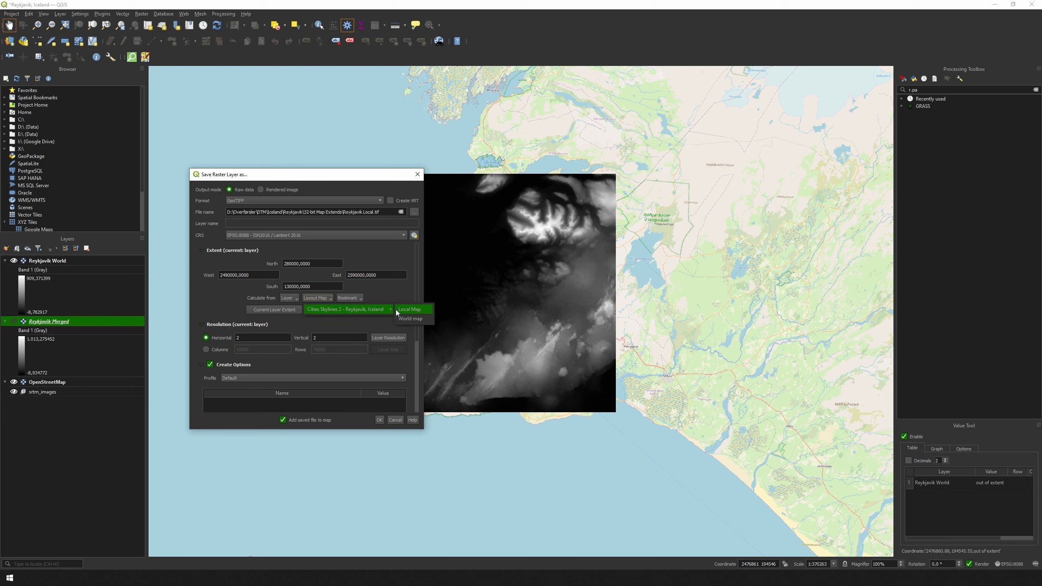
{"action": "left_click", "coordinate": [409, 310]}
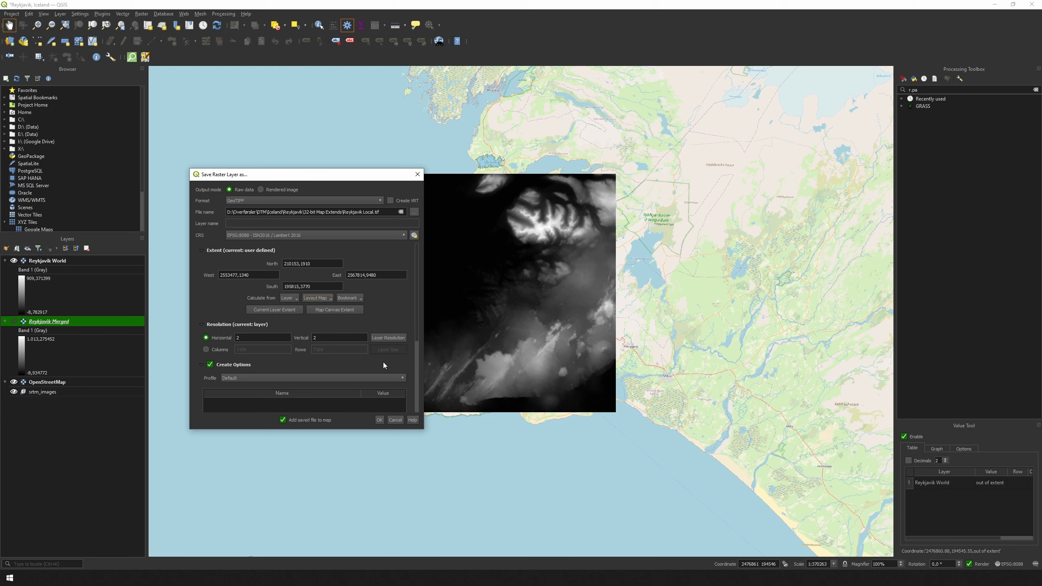
{"action": "left_click", "coordinate": [379, 420]}
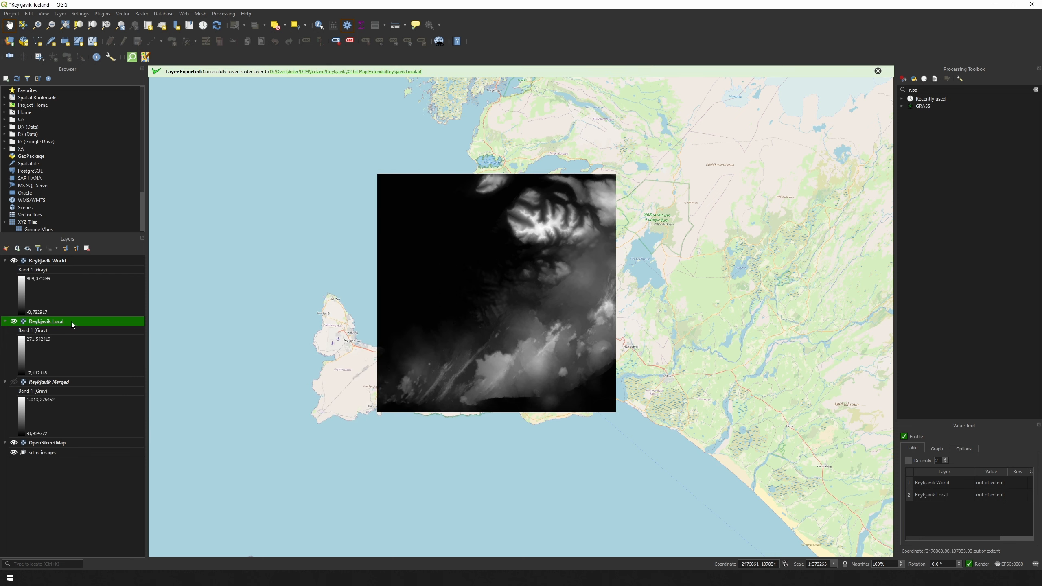
{"action": "left_click_drag", "start_coordinate": [71, 322], "coordinate": [78, 256]}
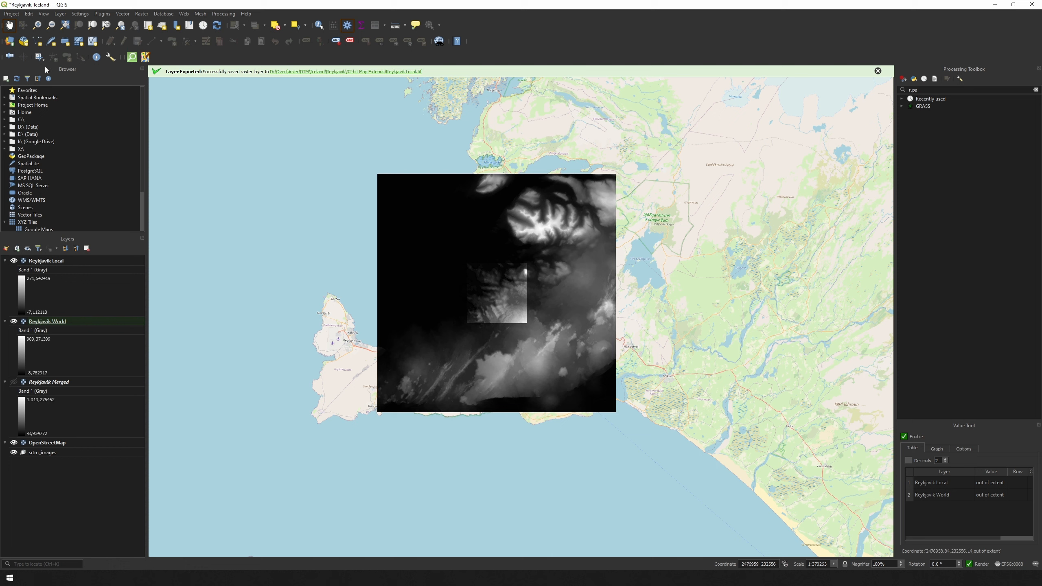
Step: Reopen the Cities Skylines 2 - Reykjavik, Iceland layout, show the Local Map item and check its extents against the export
{"action": "left_click", "coordinate": [14, 14]}
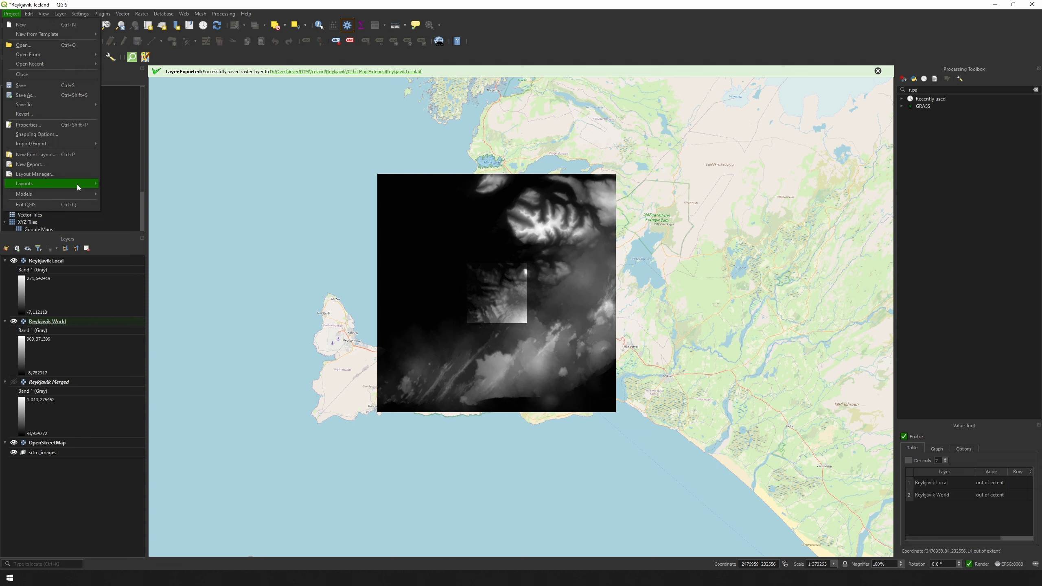
{"action": "mouse_move", "coordinate": [76, 184]}
{"action": "left_click", "coordinate": [127, 184]}
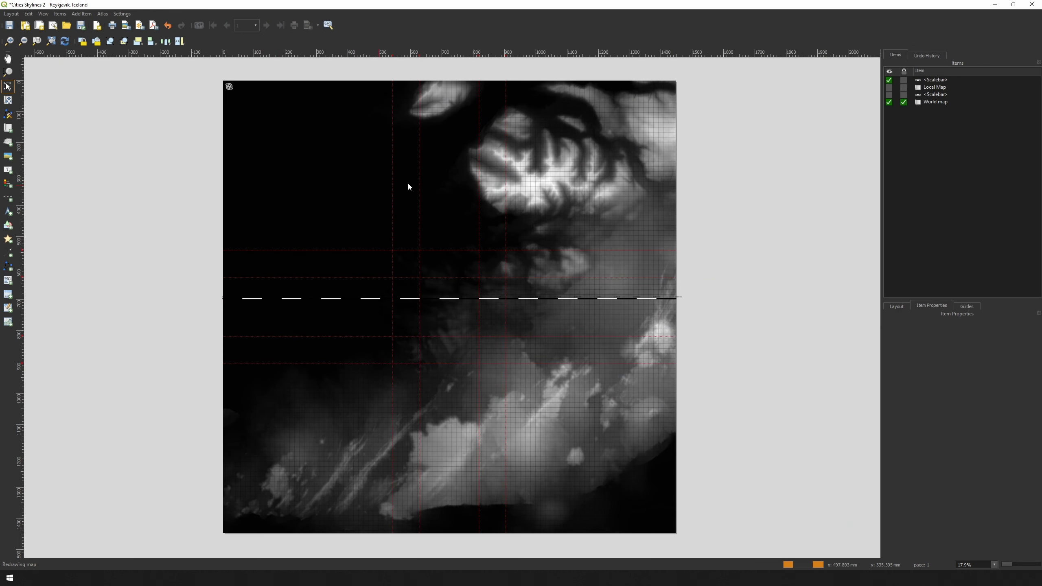
{"action": "left_click", "coordinate": [889, 88]}
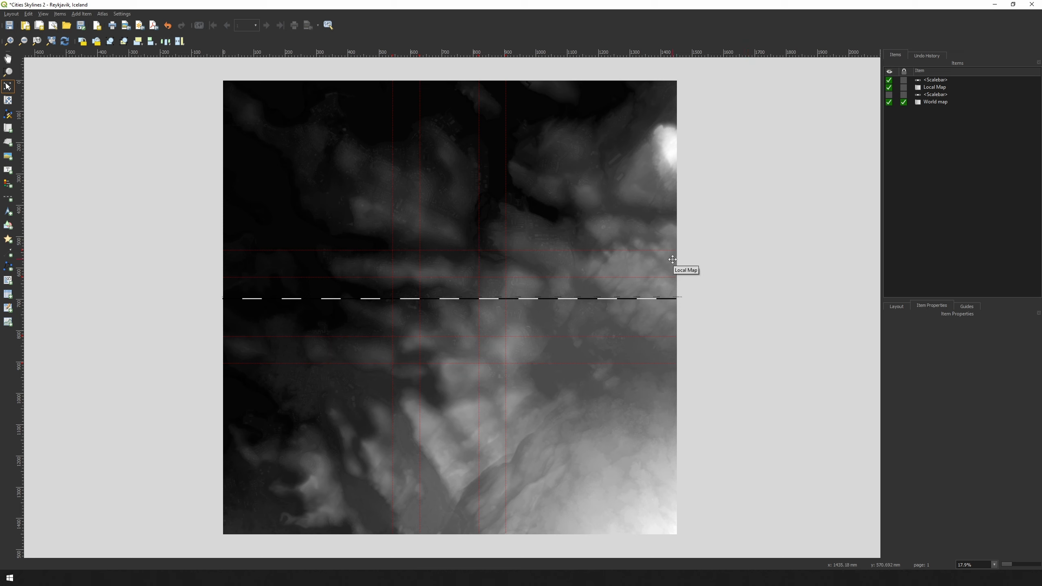
{"action": "left_click", "coordinate": [930, 87]}
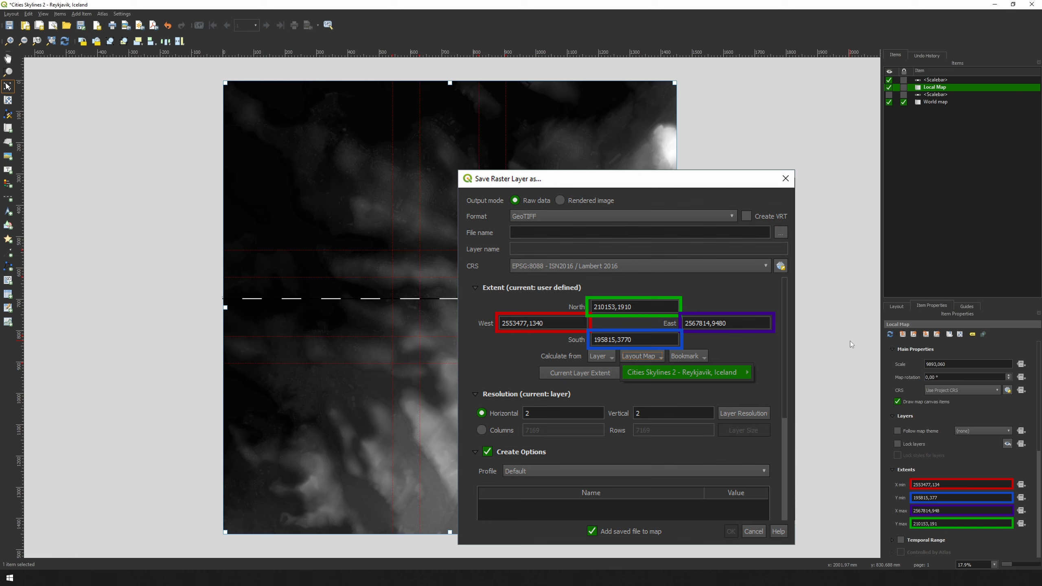
{"action": "key", "text": "Escape"}
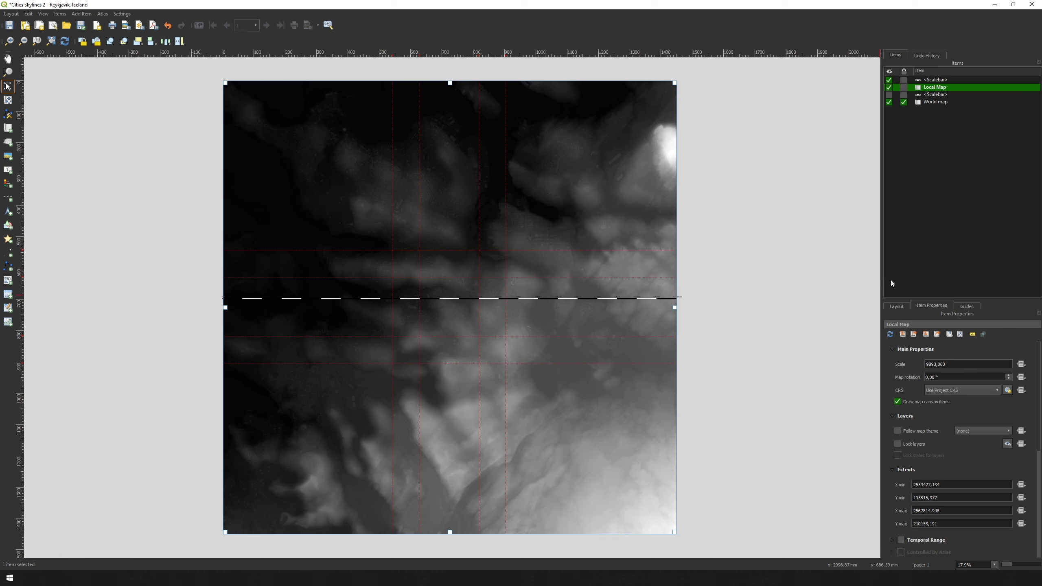
{"action": "left_click", "coordinate": [1032, 4]}
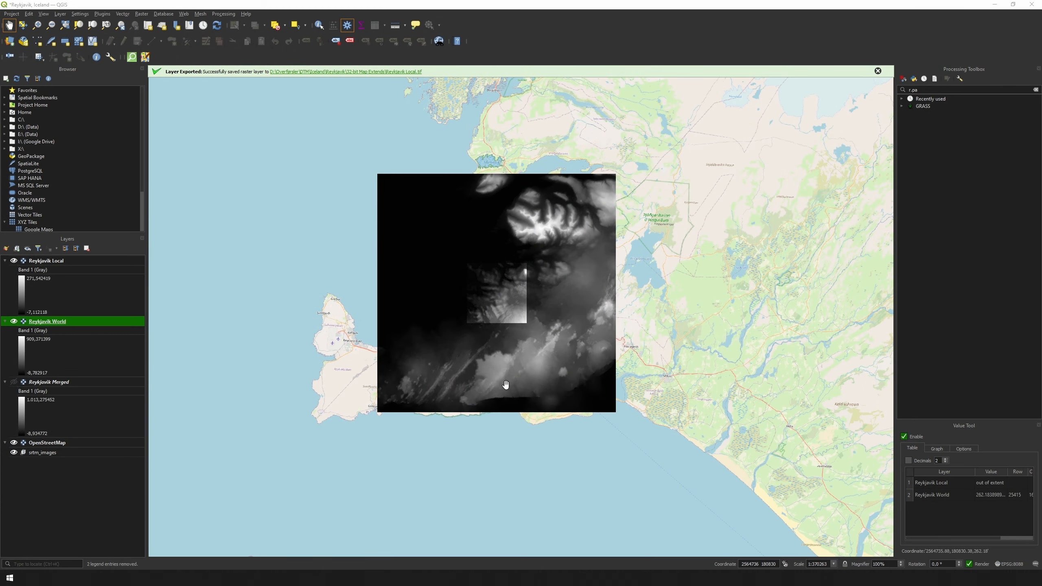
Step: Rename the Reykjavik Local layer to "32-bit Export - Local"
{"action": "left_click", "coordinate": [61, 261]}
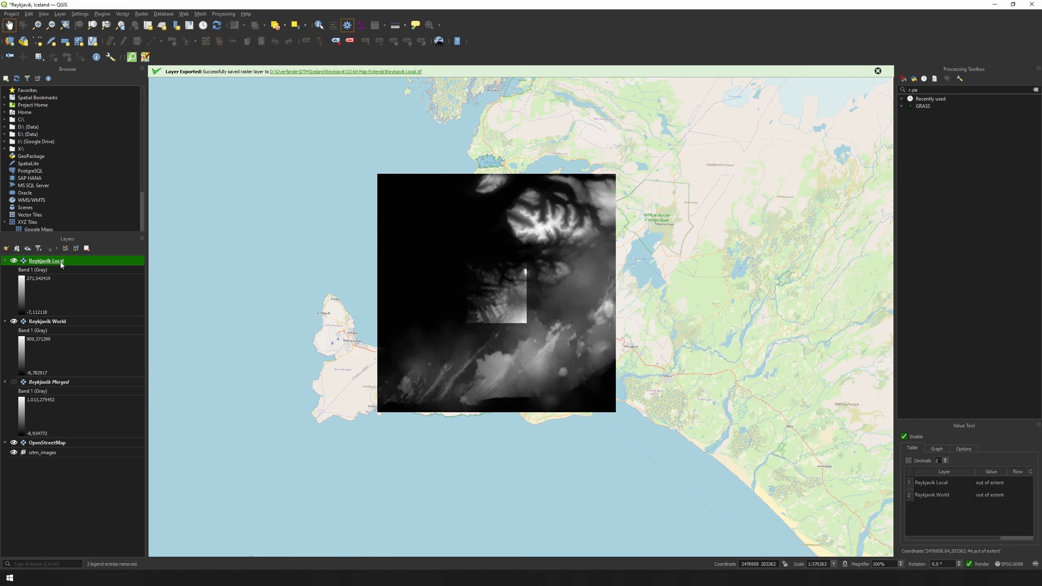
{"action": "right_click", "coordinate": [61, 265]}
{"action": "left_click", "coordinate": [84, 295]}
{"action": "type", "text": "32-bit Export - Local"}
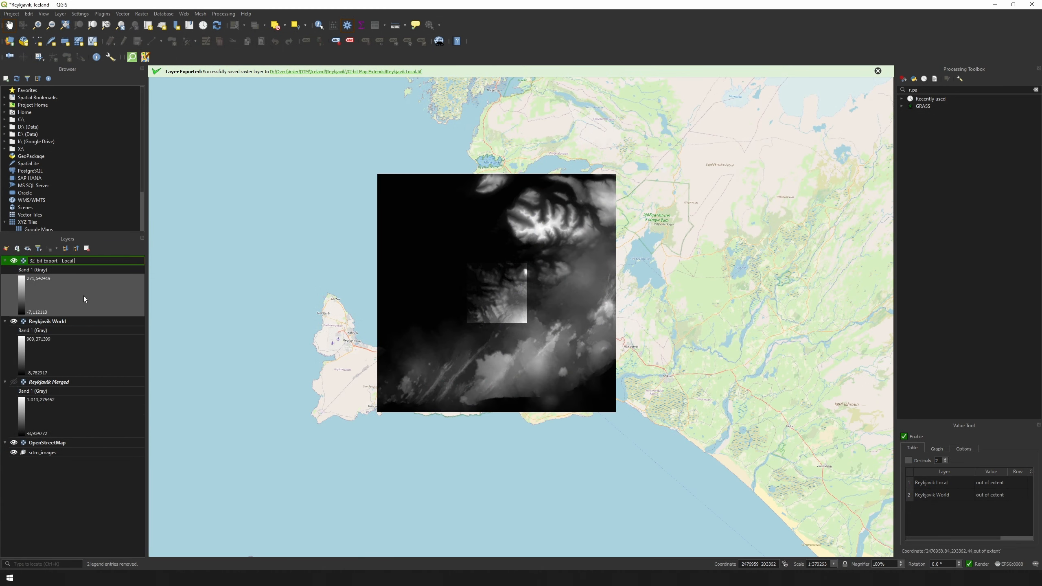
{"action": "key", "text": "Return"}
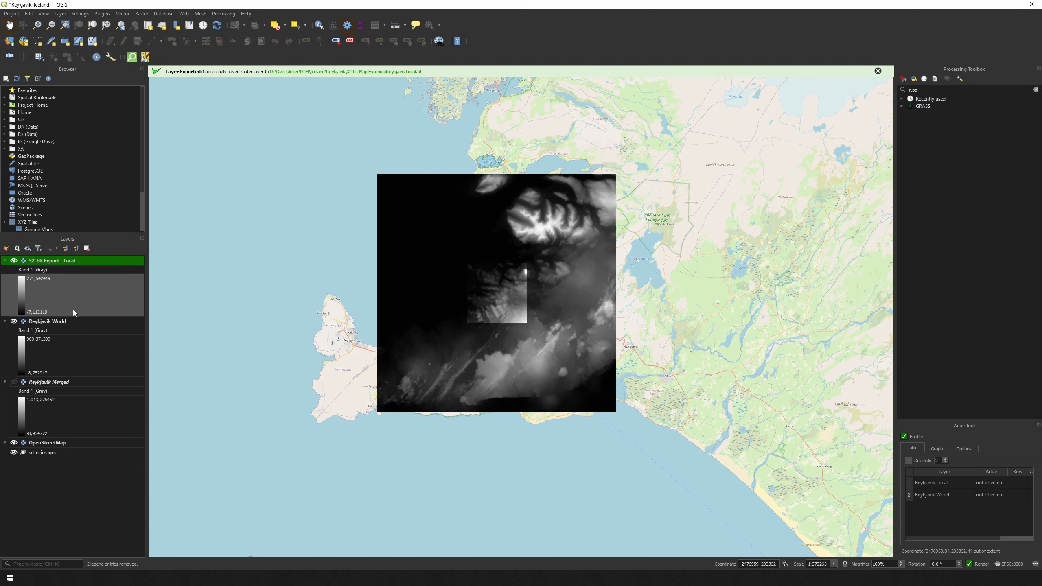
Step: Rename the Reykjavik World layer to "32-bit Export - World"
{"action": "left_click", "coordinate": [62, 320]}
{"action": "right_click", "coordinate": [62, 319]}
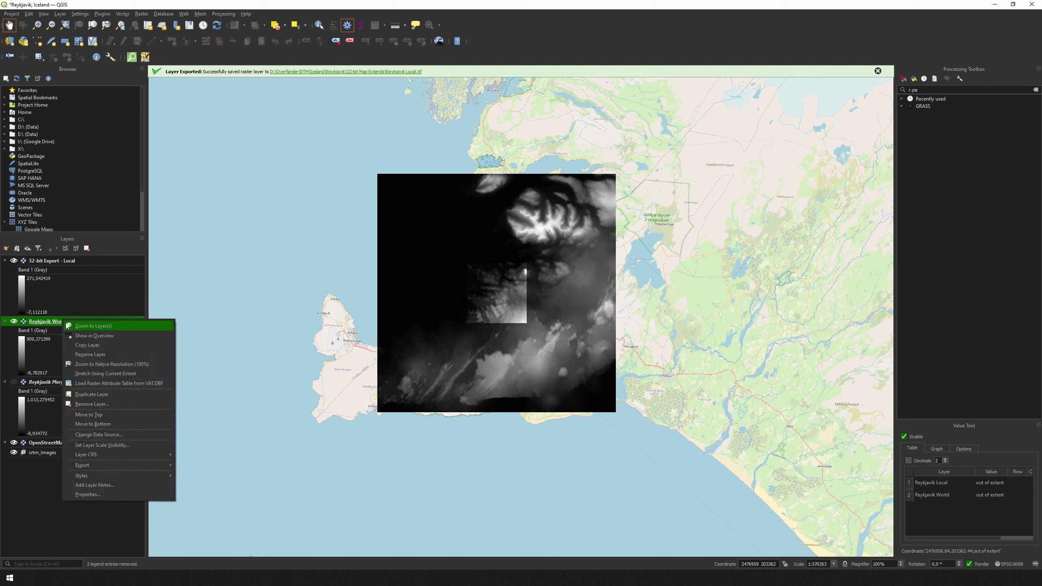
{"action": "left_click", "coordinate": [91, 355]}
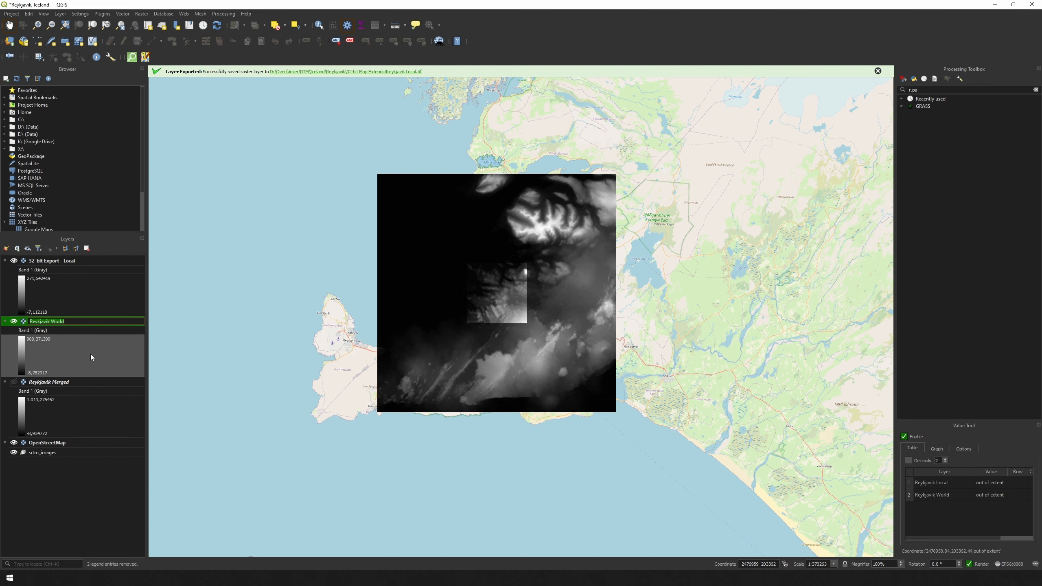
{"action": "double_click", "coordinate": [50, 321]}
{"action": "type", "text": "32-bit Export - Local"}
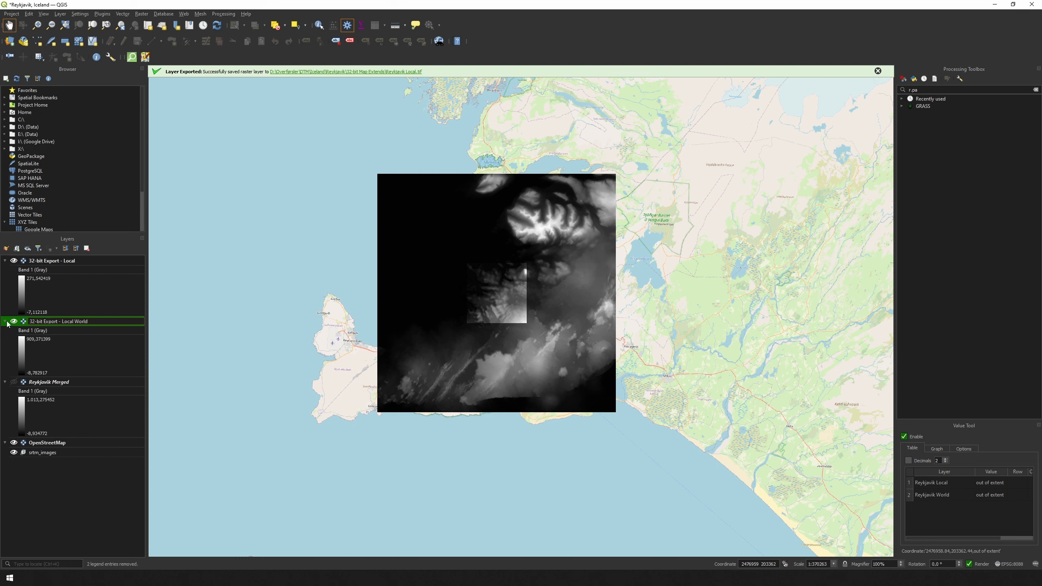
{"action": "key", "text": "ctrl+shift+Left"}
{"action": "key", "text": "BackSpace"}
{"action": "key", "text": "Return"}
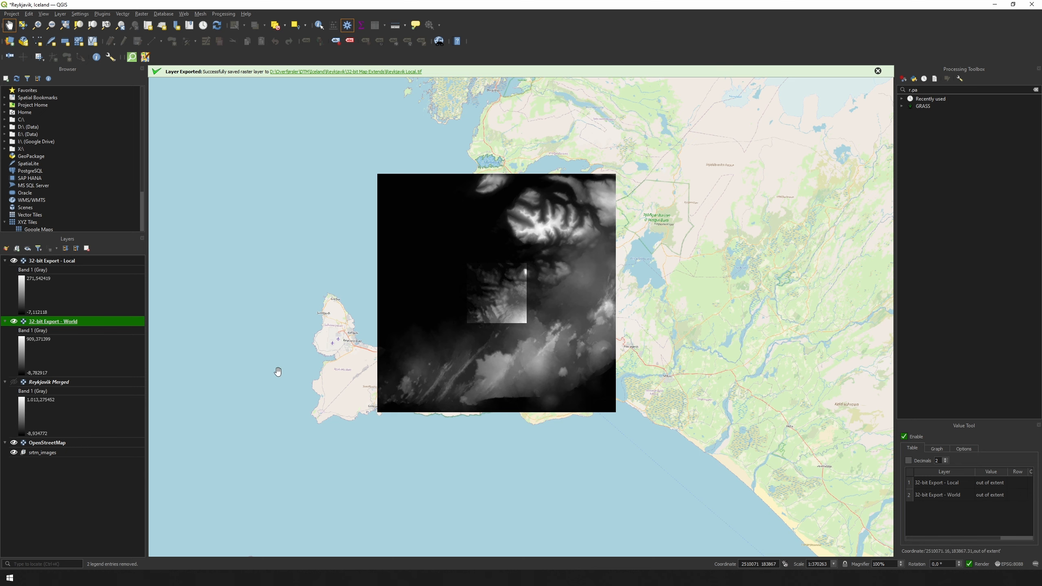
Step: Check the maximum and minimum elevation statistics in the 32-bit Export - World layer's information
{"action": "double_click", "coordinate": [71, 323]}
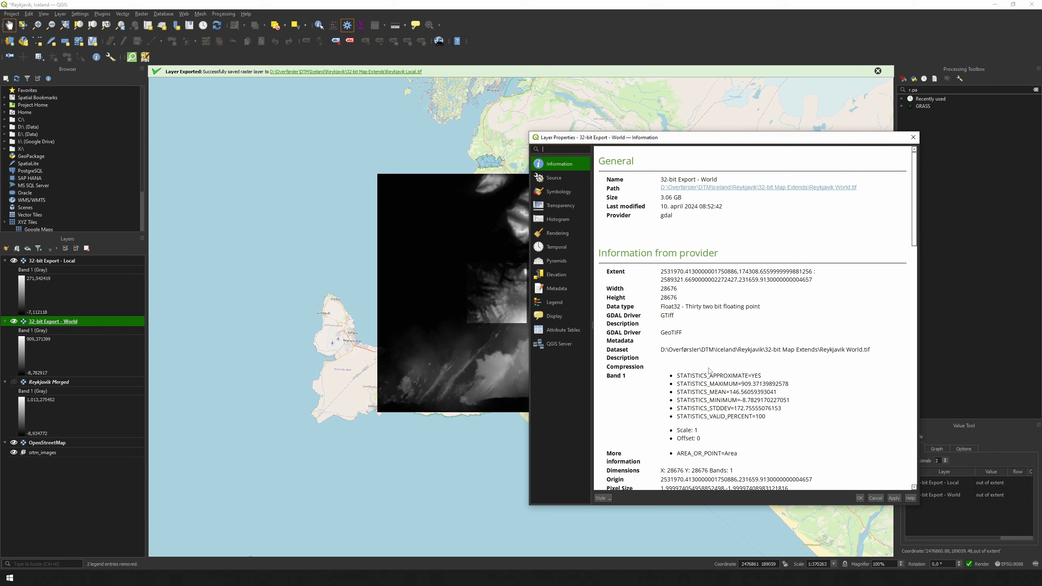
{"action": "left_click_drag", "start_coordinate": [677, 383], "coordinate": [735, 382]}
{"action": "left_click_drag", "start_coordinate": [677, 400], "coordinate": [737, 401]}
{"action": "left_click", "coordinate": [859, 498]}
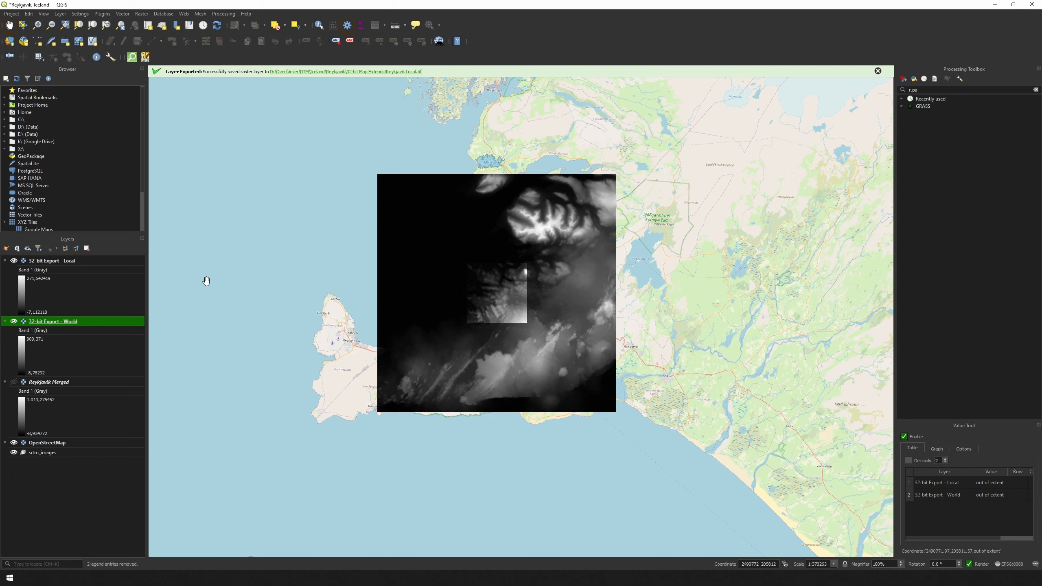
Step: Start a Translate conversion of the 32-bit Export - World layer with its projection set to the project CRS EPSG:8088
{"action": "left_click", "coordinate": [142, 14]}
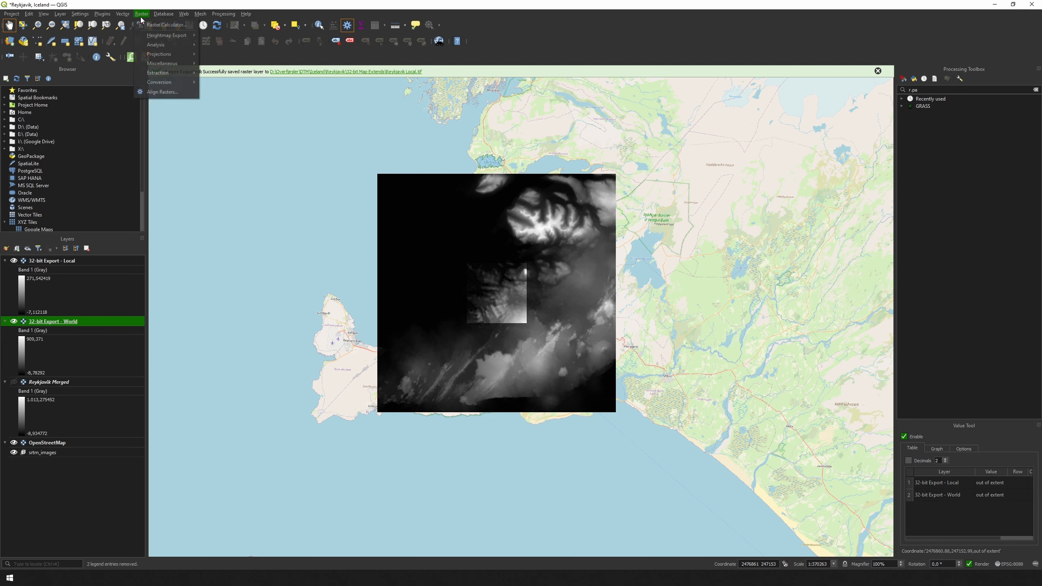
{"action": "mouse_move", "coordinate": [162, 84]}
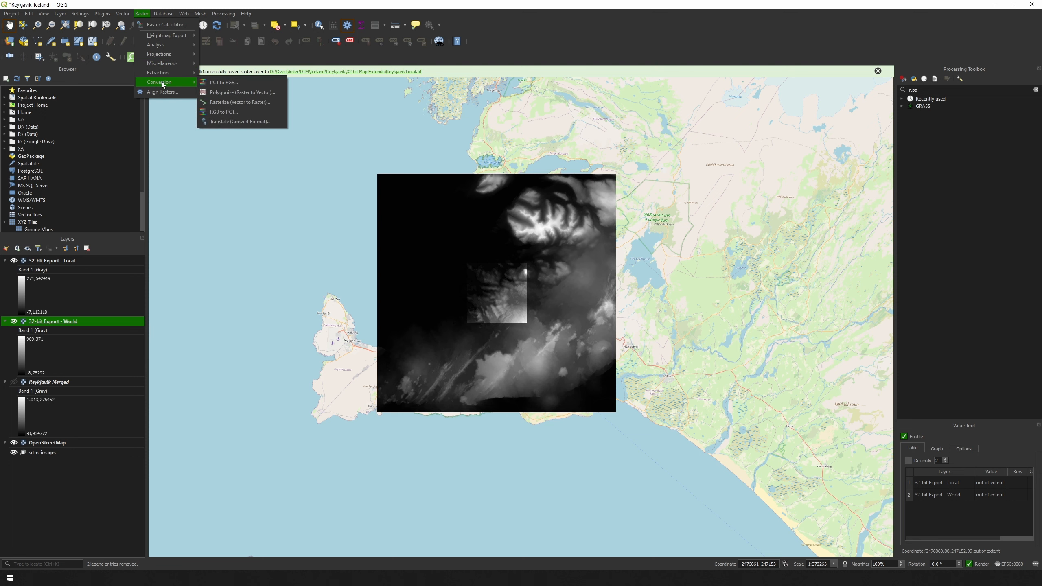
{"action": "left_click", "coordinate": [239, 121]}
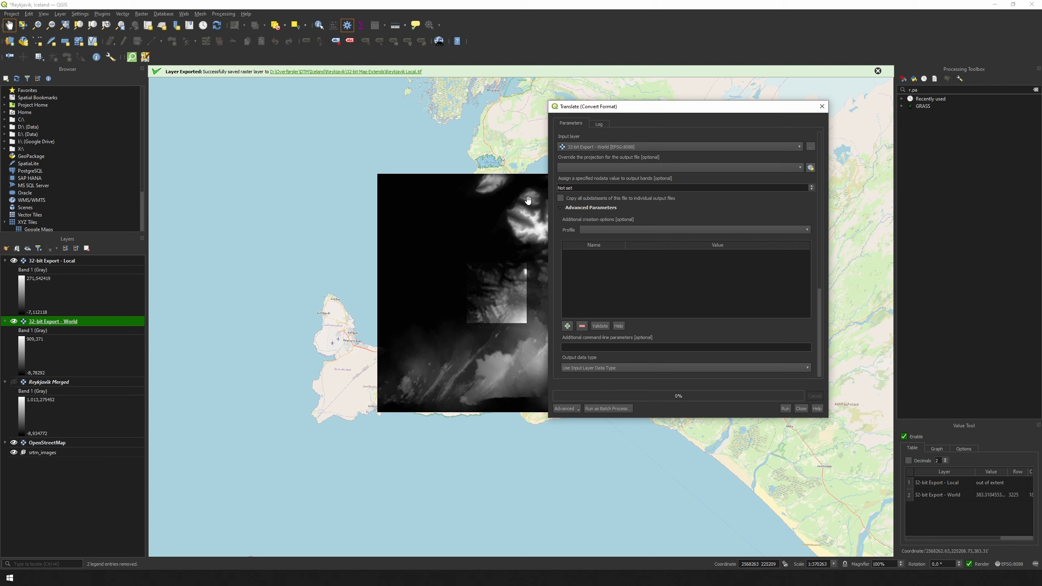
{"action": "left_click", "coordinate": [582, 168]}
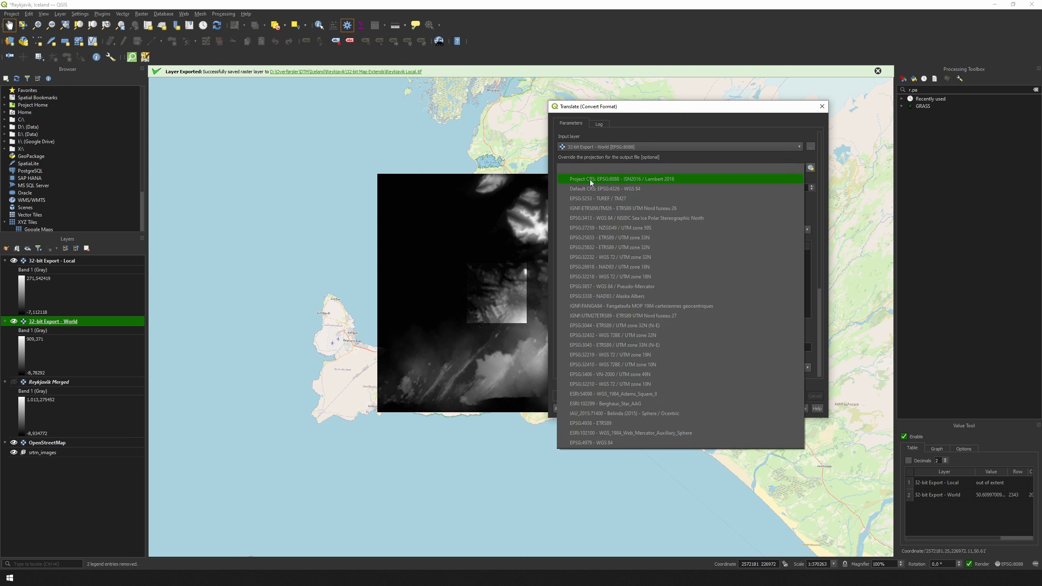
{"action": "left_click", "coordinate": [590, 180]}
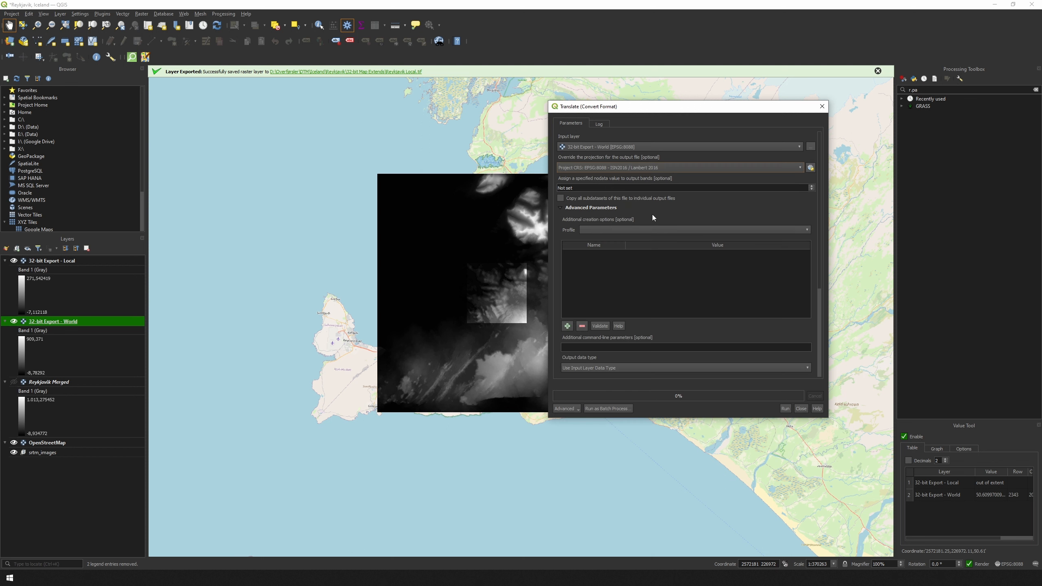
{"action": "left_click", "coordinate": [645, 230]}
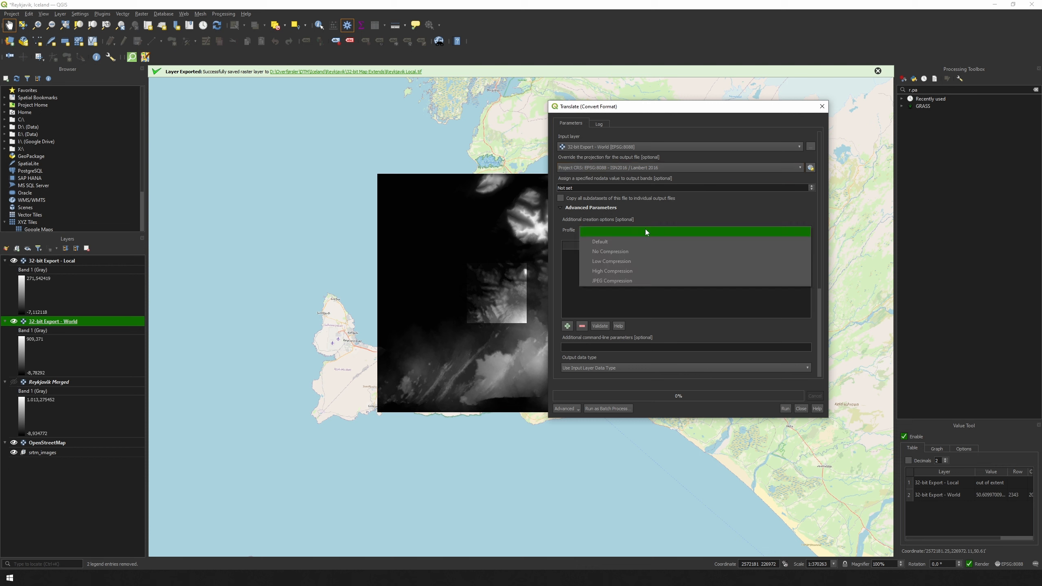
{"action": "left_click", "coordinate": [634, 251]}
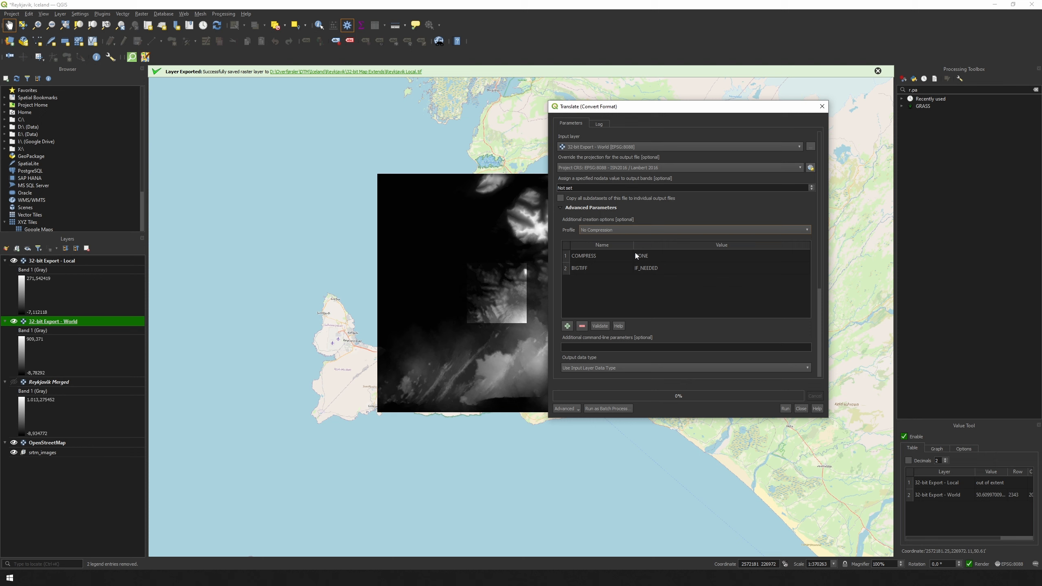
{"action": "left_click", "coordinate": [632, 347]}
{"action": "key", "text": "ctrl+v"}
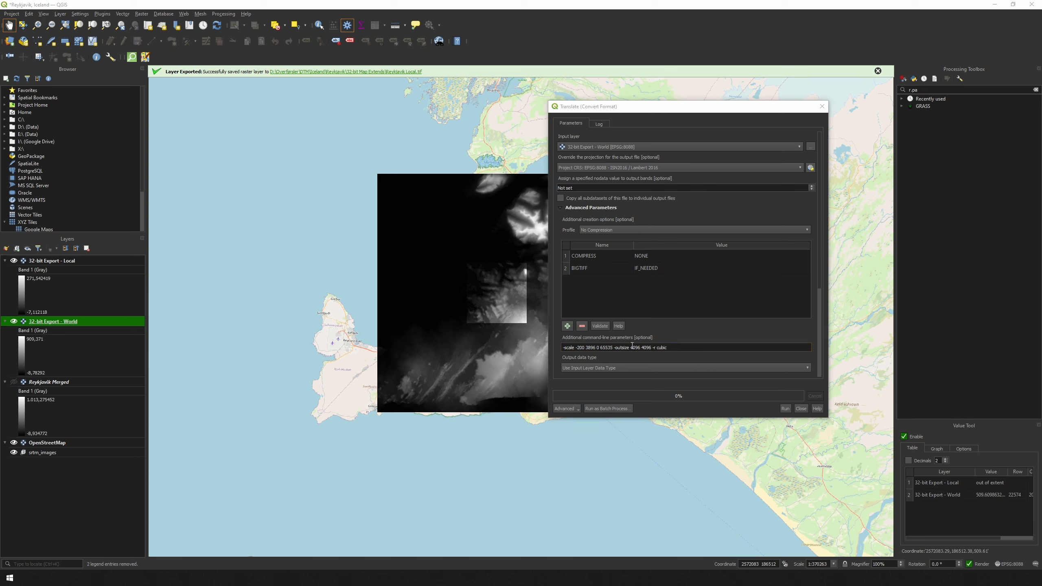
Step: Set the output data type to UInt16 and run the conversion to "Reykjavik, Iceland World -200m.tif" in the Output folder
{"action": "left_click", "coordinate": [611, 372]}
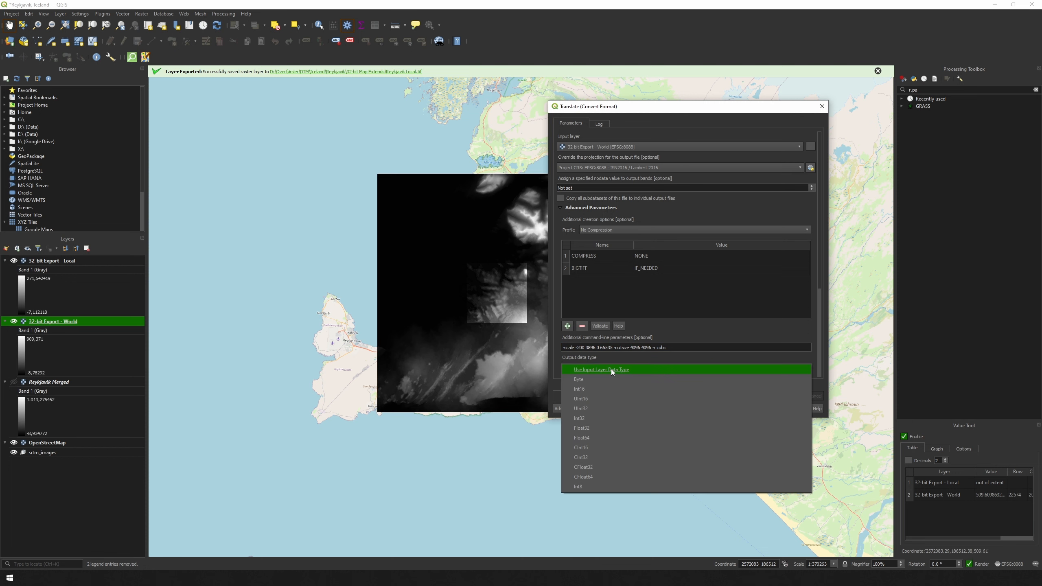
{"action": "left_click", "coordinate": [594, 401]}
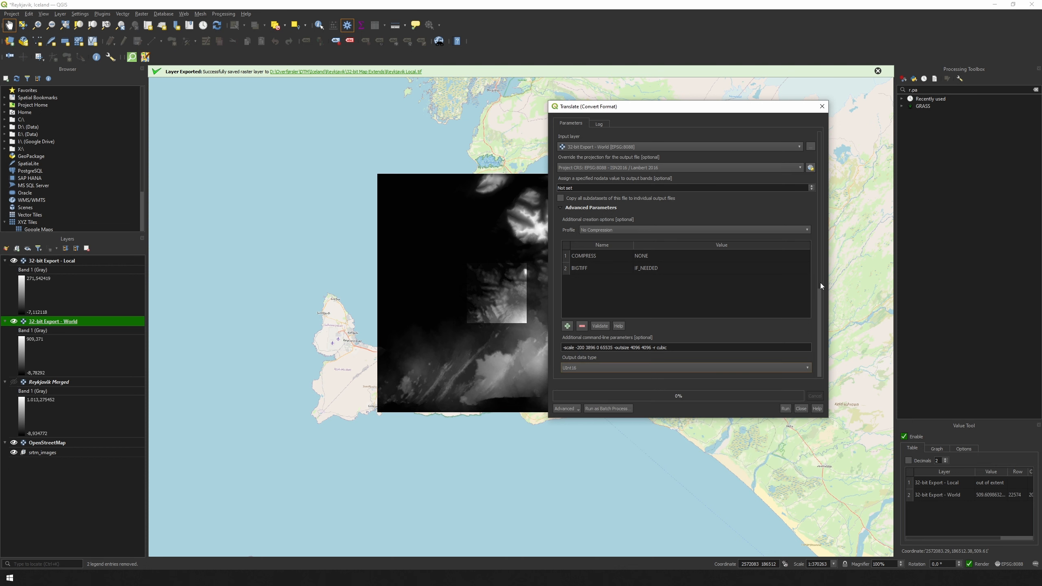
{"action": "left_click_drag", "start_coordinate": [820, 287], "coordinate": [824, 329]}
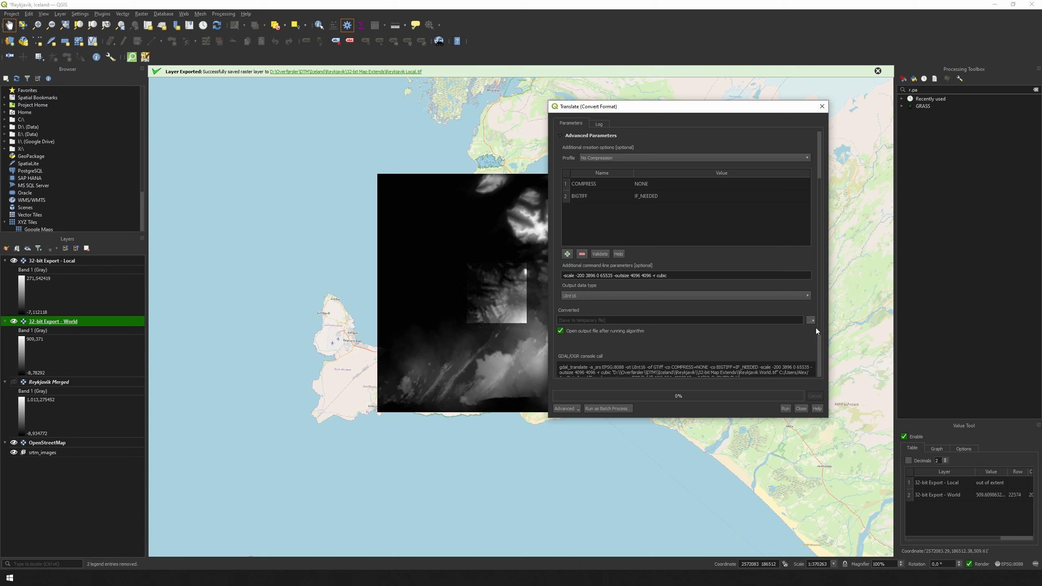
{"action": "left_click", "coordinate": [812, 321]}
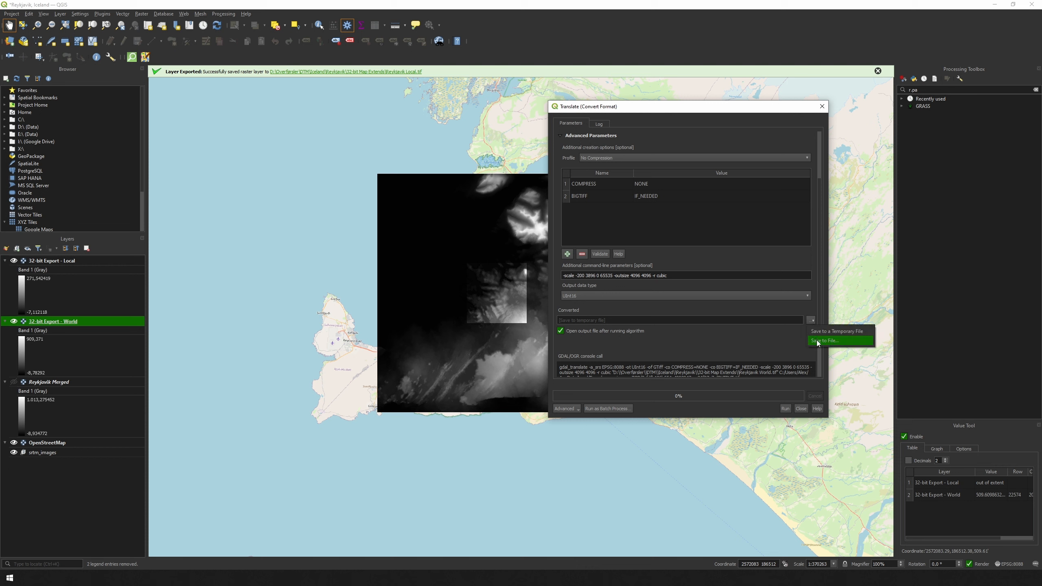
{"action": "left_click", "coordinate": [816, 340]}
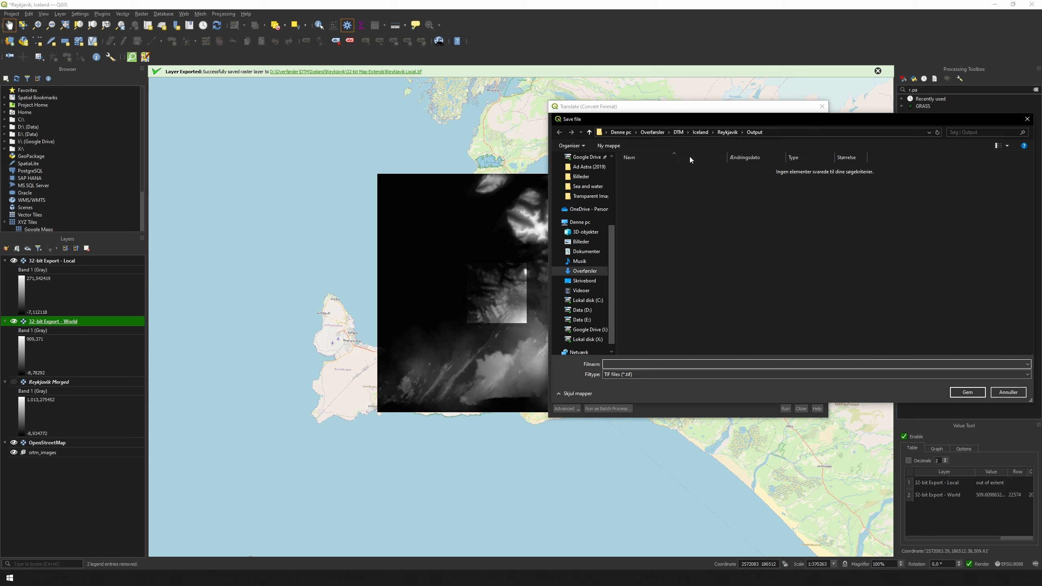
{"action": "type", "text": "Reykjavik, Iceland World -200m"}
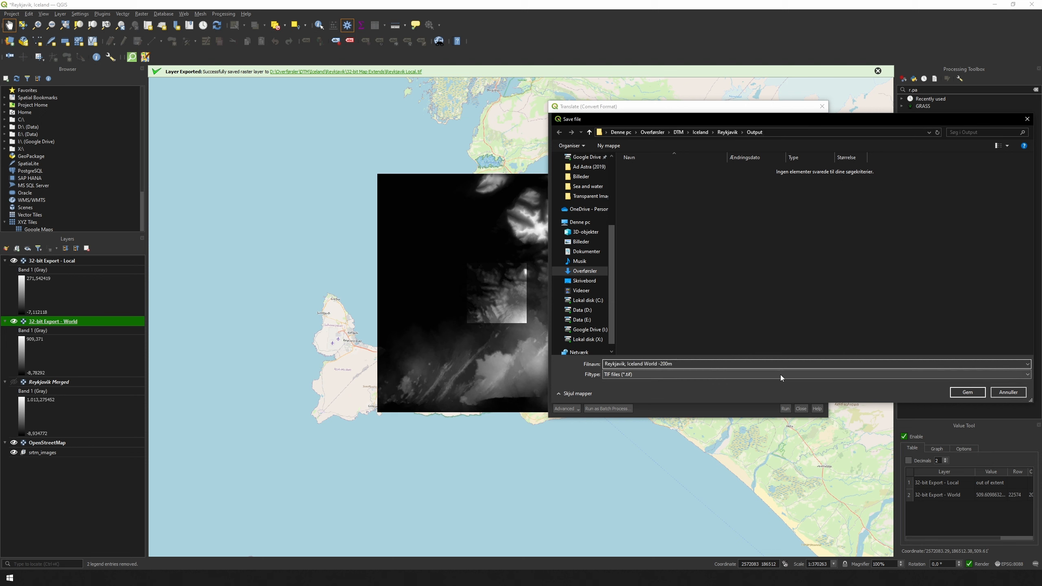
{"action": "left_click", "coordinate": [969, 392]}
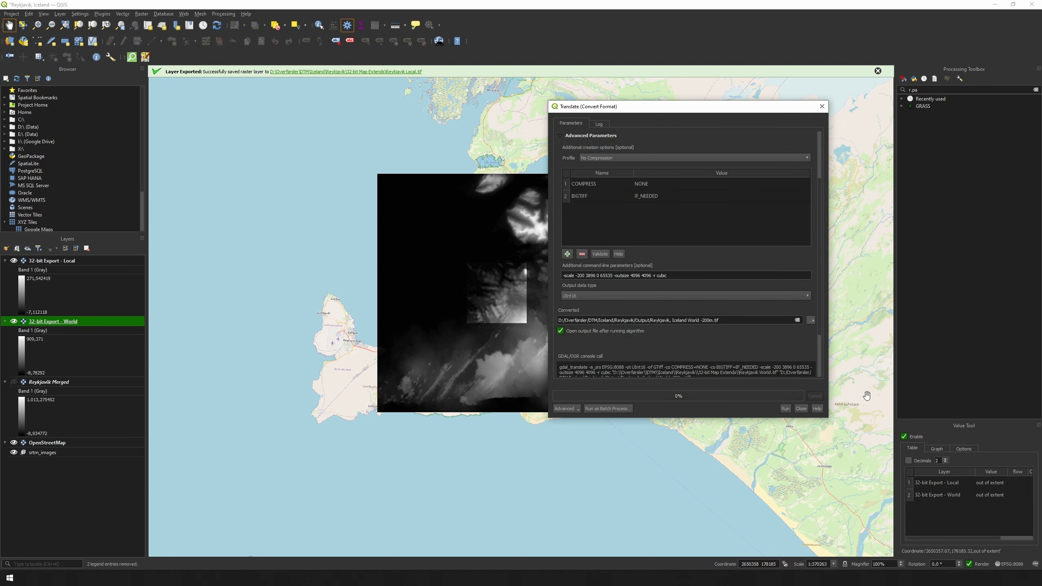
{"action": "left_click", "coordinate": [784, 409]}
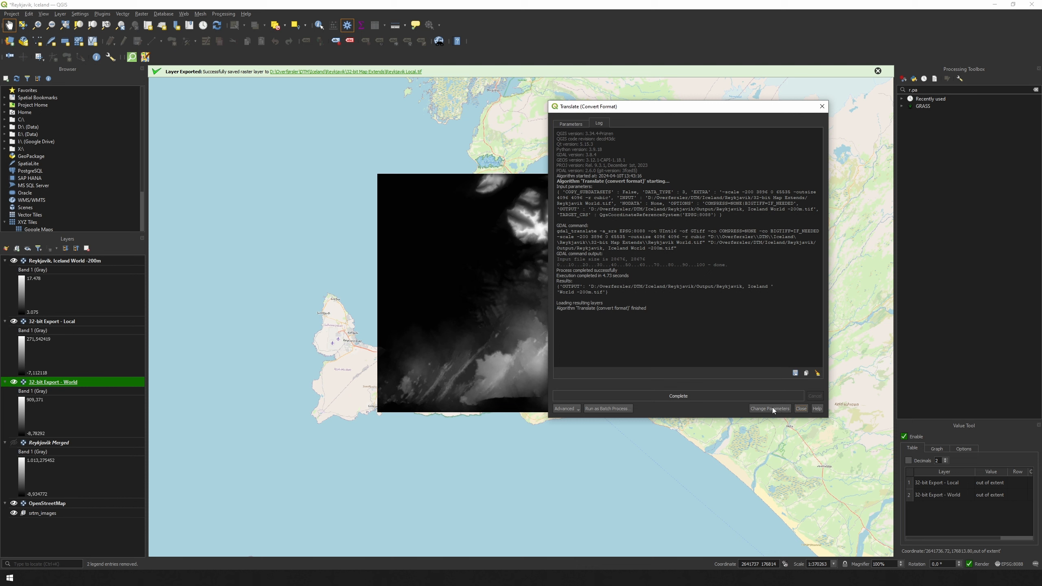
Step: Return to the Translate parameters and switch the input layer to 32-bit Export - Local
{"action": "left_click", "coordinate": [771, 408]}
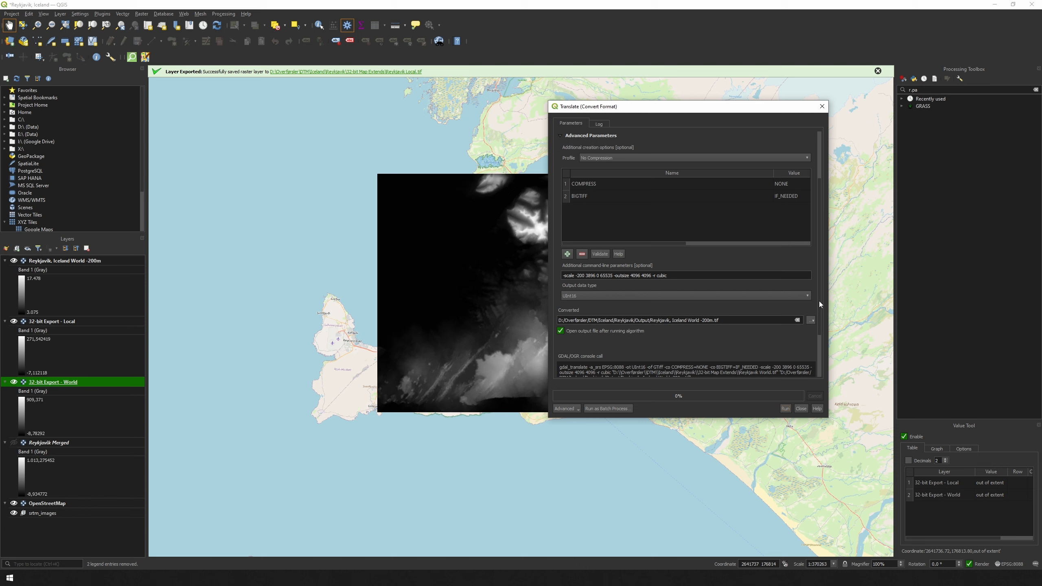
{"action": "left_click_drag", "start_coordinate": [819, 302], "coordinate": [816, 222]}
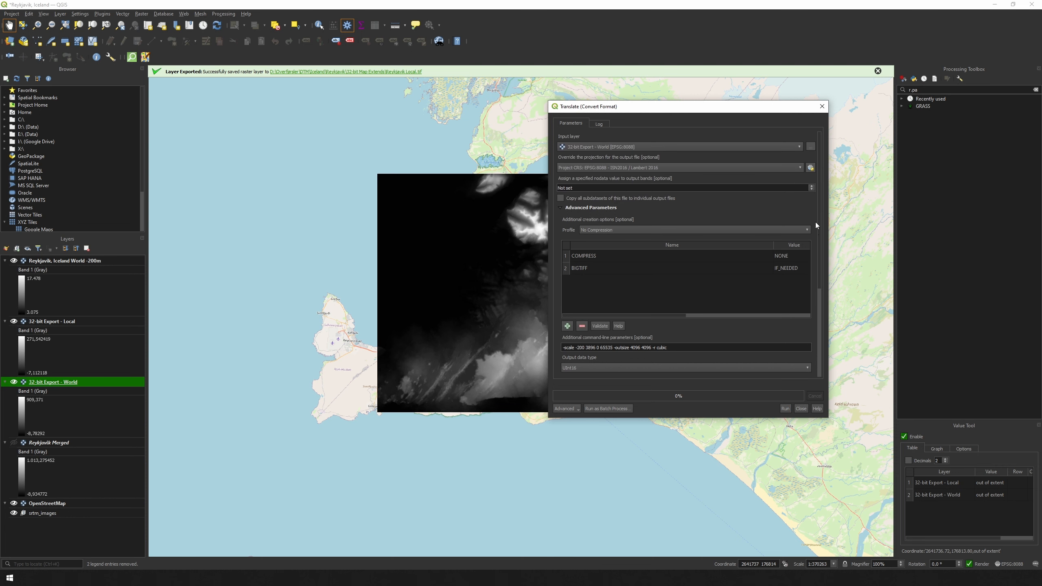
{"action": "left_click", "coordinate": [661, 145]}
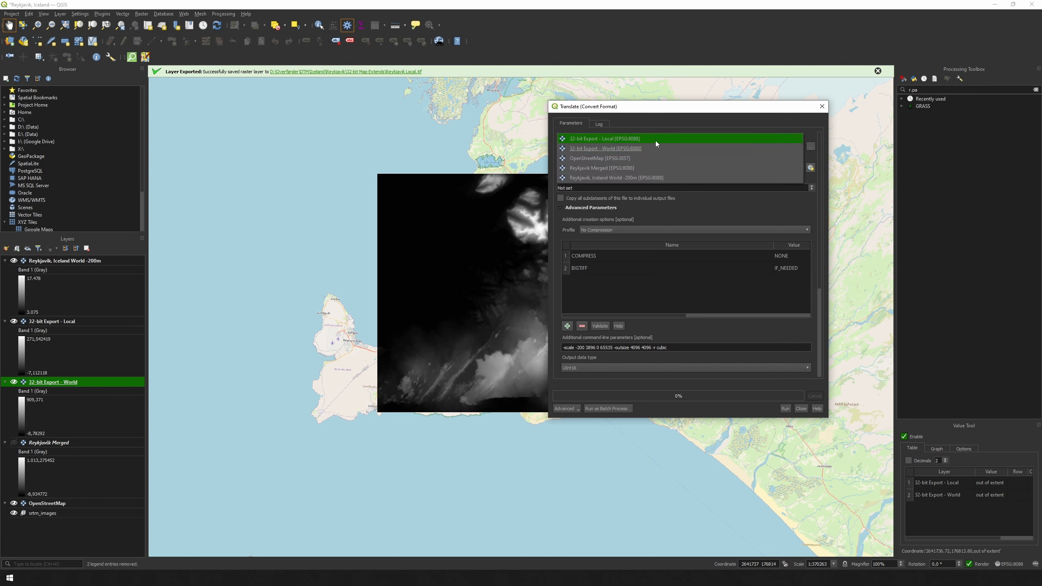
{"action": "left_click", "coordinate": [647, 139]}
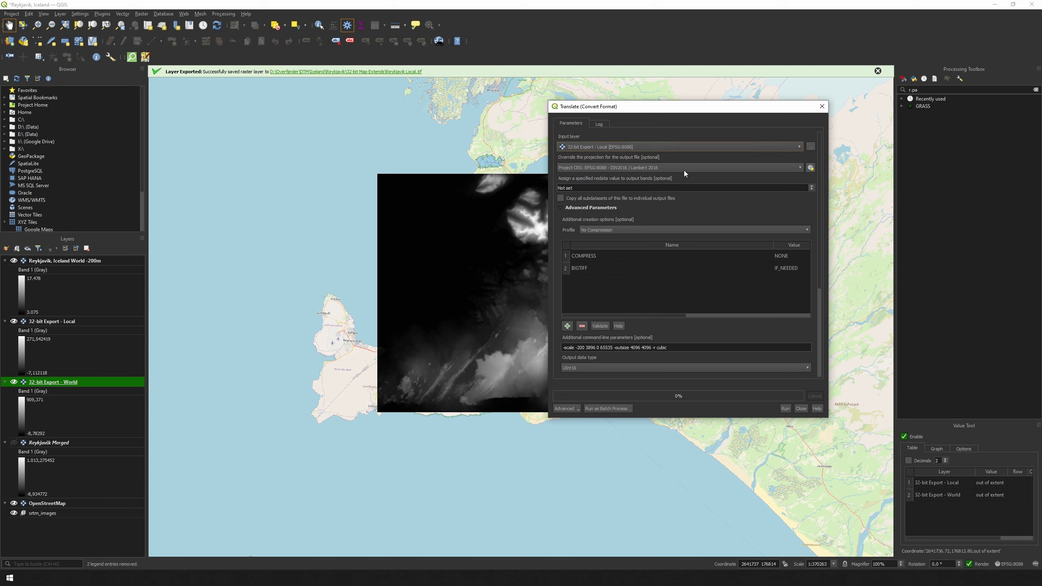
Step: Change the output file name to "Reykjavik, Iceland Local -200m.tif", keeping the Output folder, and run the conversion
{"action": "left_click_drag", "start_coordinate": [821, 262], "coordinate": [821, 307]}
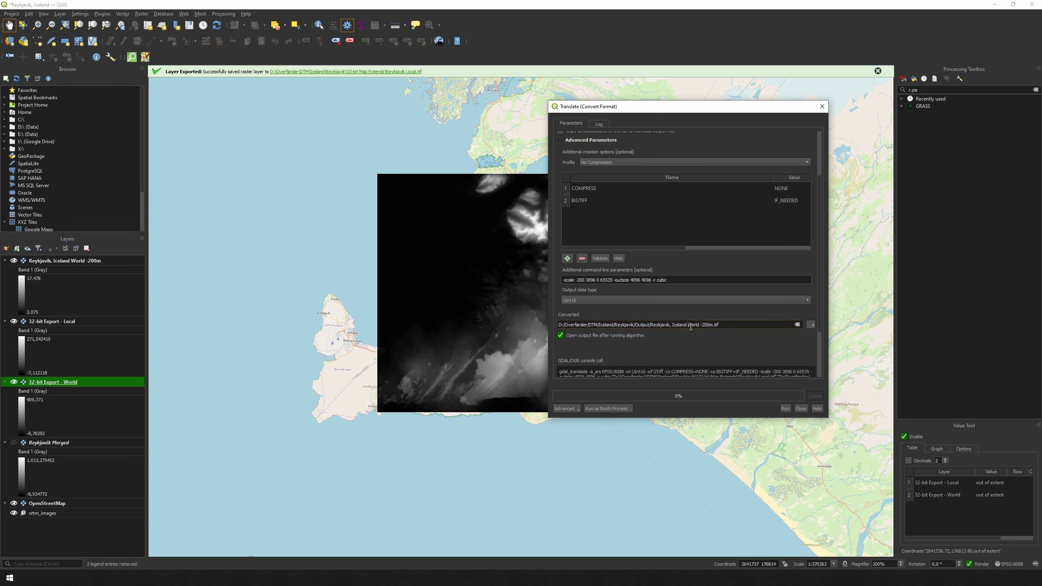
{"action": "key", "text": "ctrl+shift+Right"}
{"action": "type", "text": "Local"}
{"action": "left_click_drag", "start_coordinate": [819, 323], "coordinate": [821, 339]}
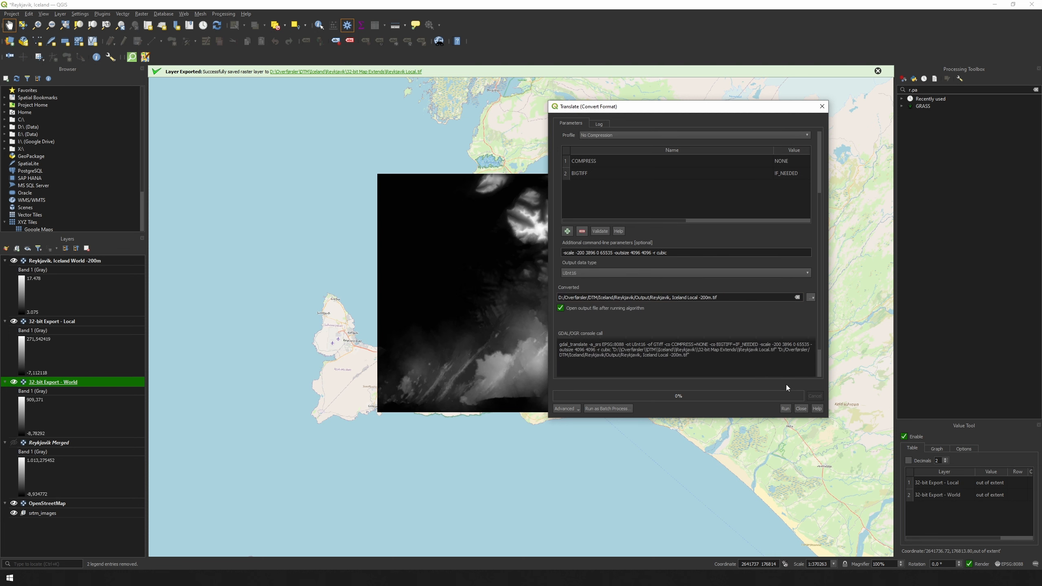
{"action": "left_click", "coordinate": [785, 408]}
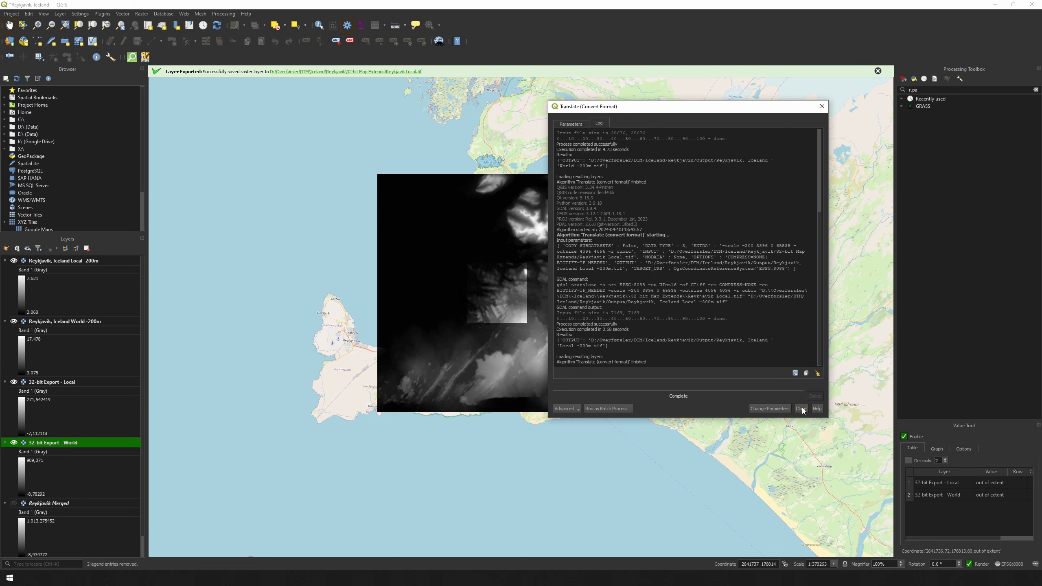
{"action": "left_click", "coordinate": [801, 409]}
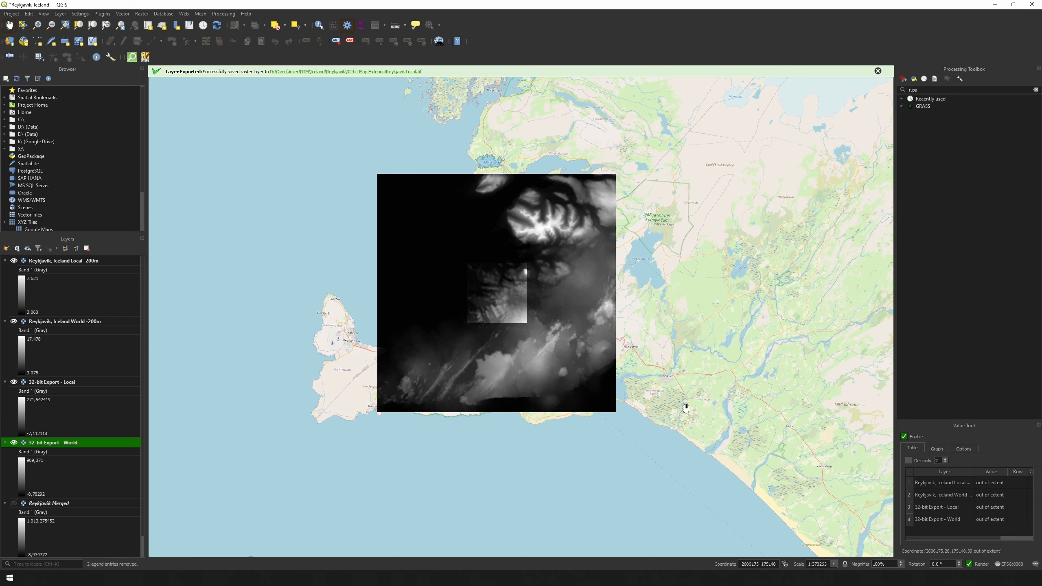
Step: In the Cities: Skylines II map editor, load "Reykjavik, Iceland World -200m" as worldmap and "Reykjavik, Iceland Local -200m" as heightmap
{"action": "left_click", "coordinate": [1000, 174]}
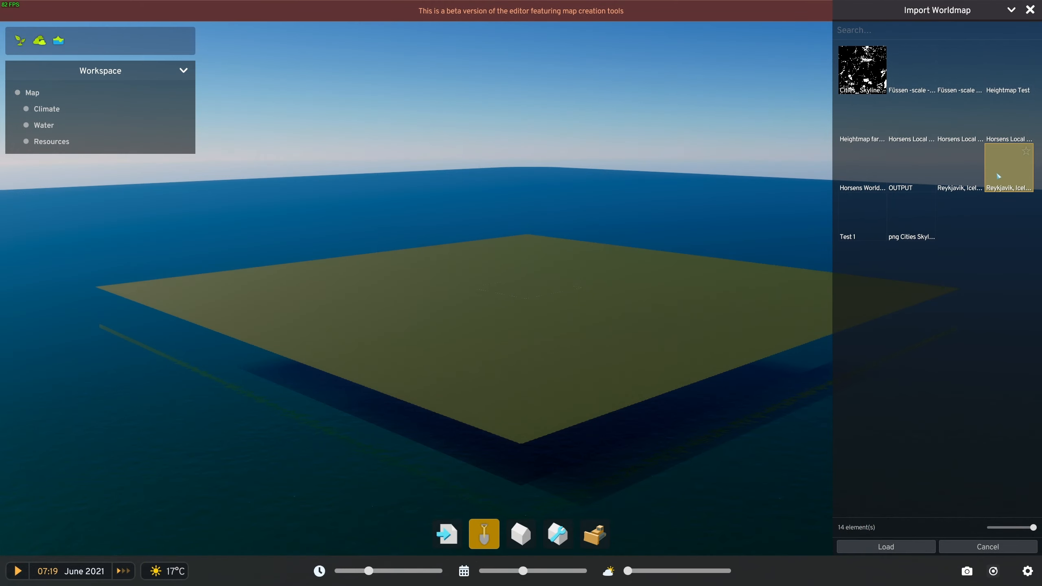
{"action": "left_click", "coordinate": [877, 547]}
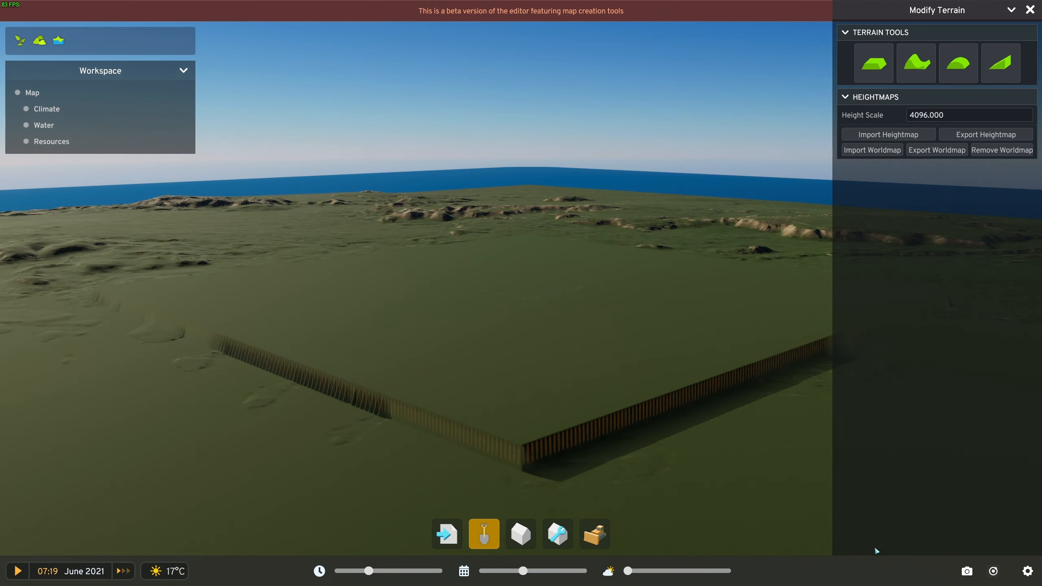
{"action": "left_click", "coordinate": [888, 135]}
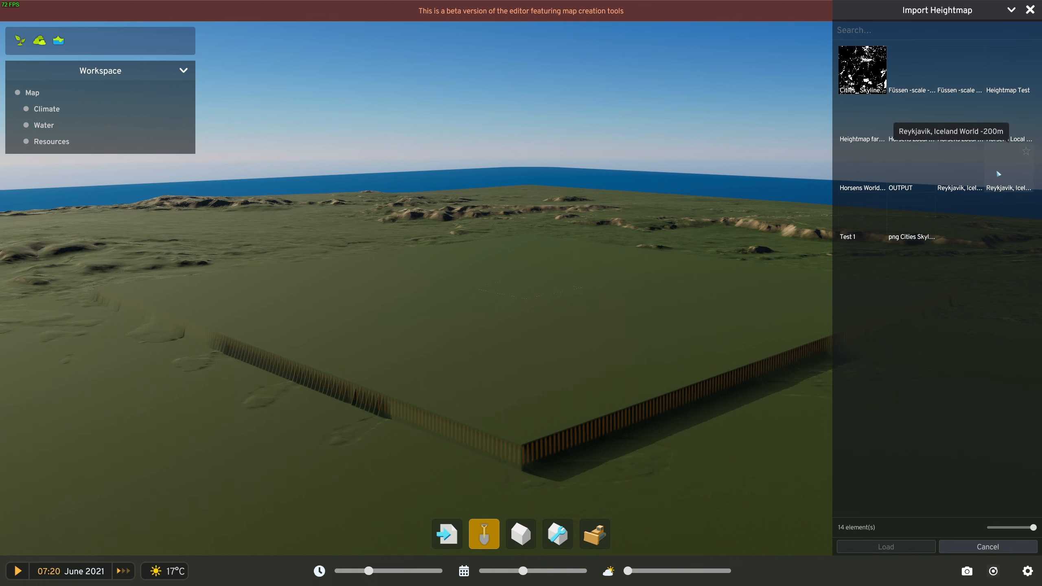
{"action": "left_click", "coordinate": [967, 176]}
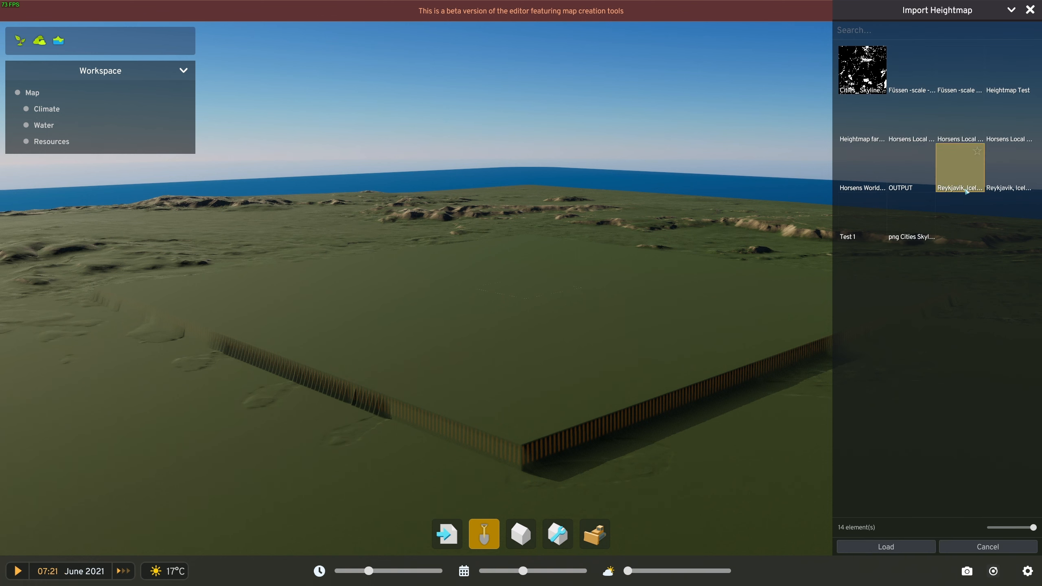
{"action": "left_click", "coordinate": [886, 547]}
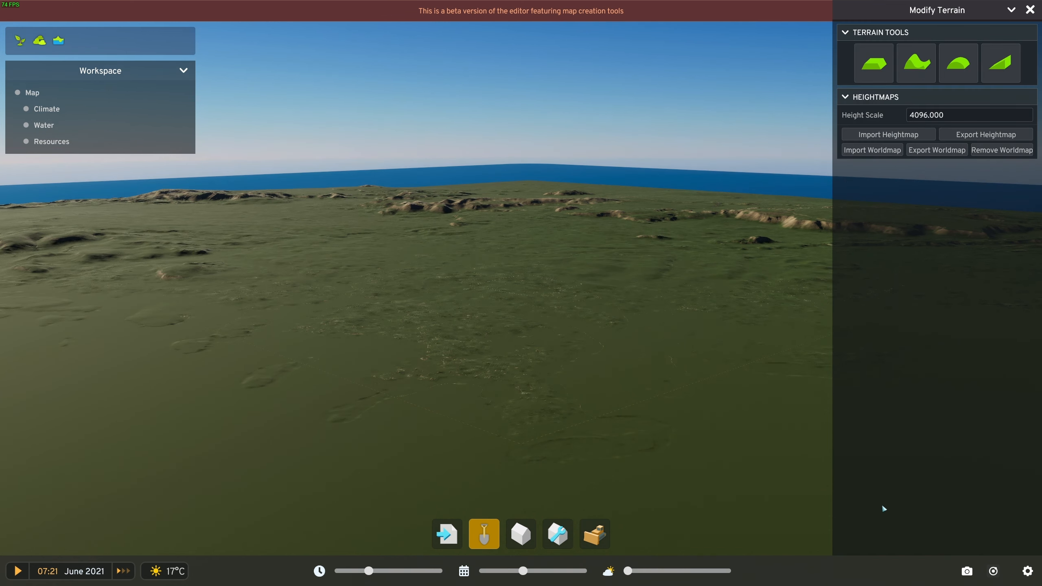
Step: Examine the imported coastline, islands and mountains across the map with a terrain tool's contour lines displayed
{"action": "left_click", "coordinate": [918, 75]}
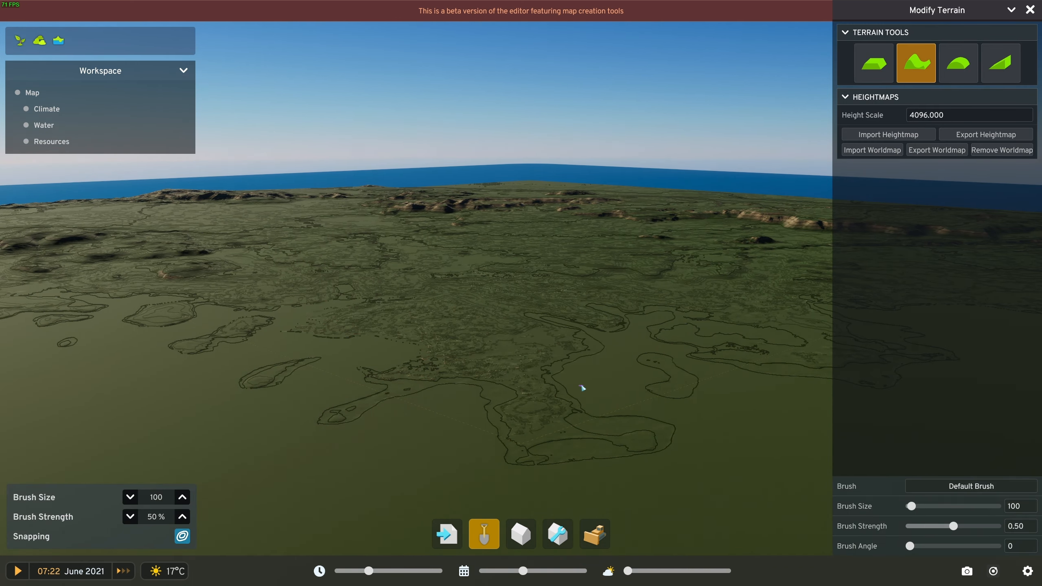
{"action": "key", "text": "f"}
{"action": "key", "text": "w"}
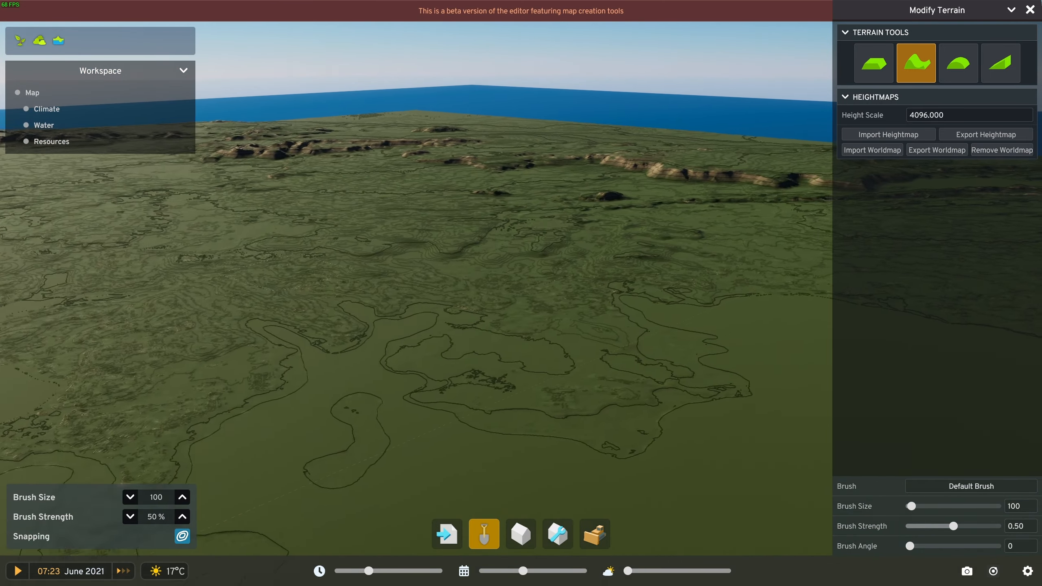
{"action": "key", "text": "w"}
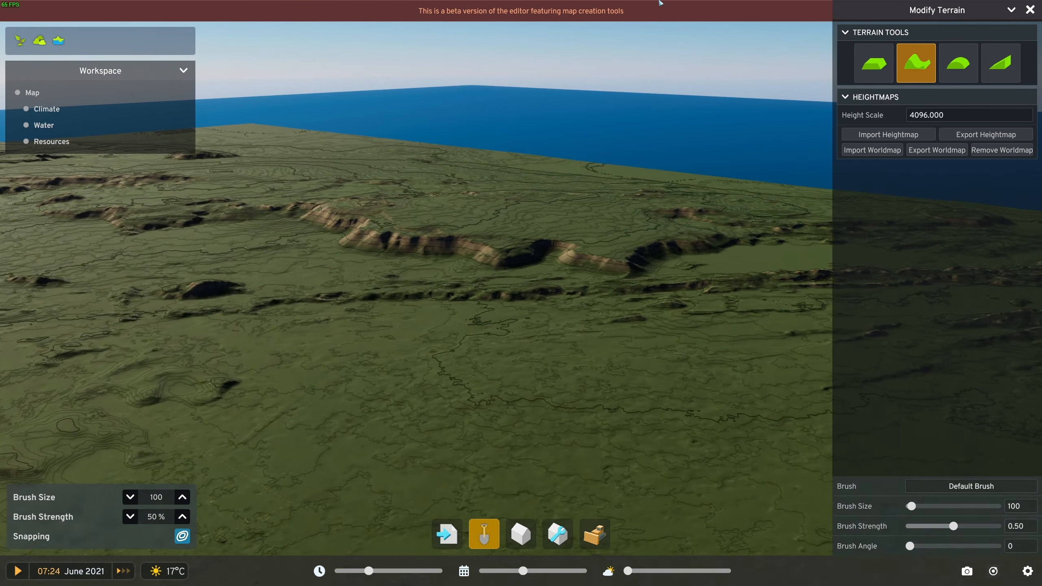
{"action": "key", "text": "e"}
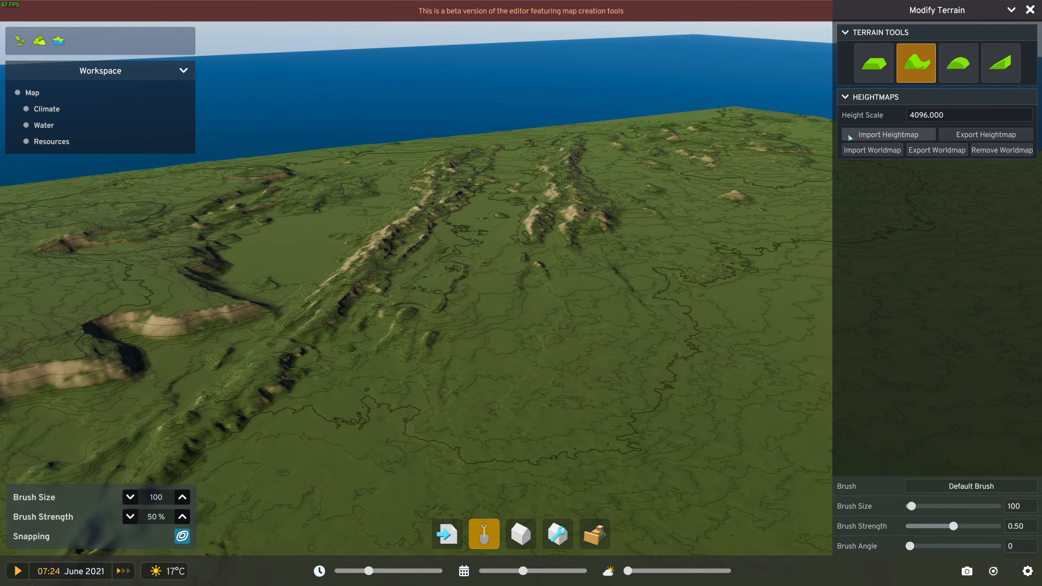
{"action": "key", "text": "w"}
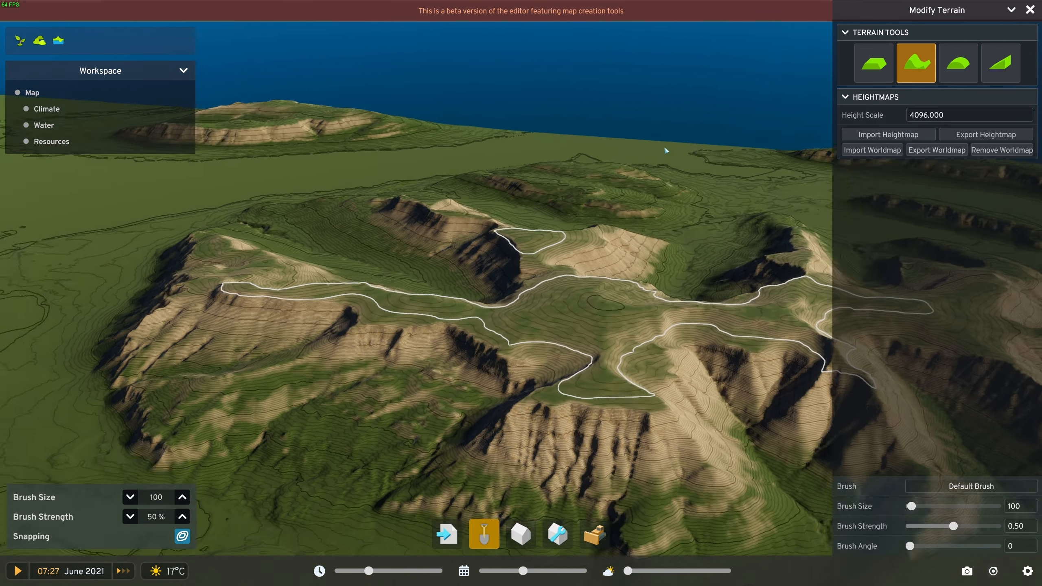
{"action": "left_click_drag", "start_coordinate": [664, 145], "coordinate": [270, 130]}
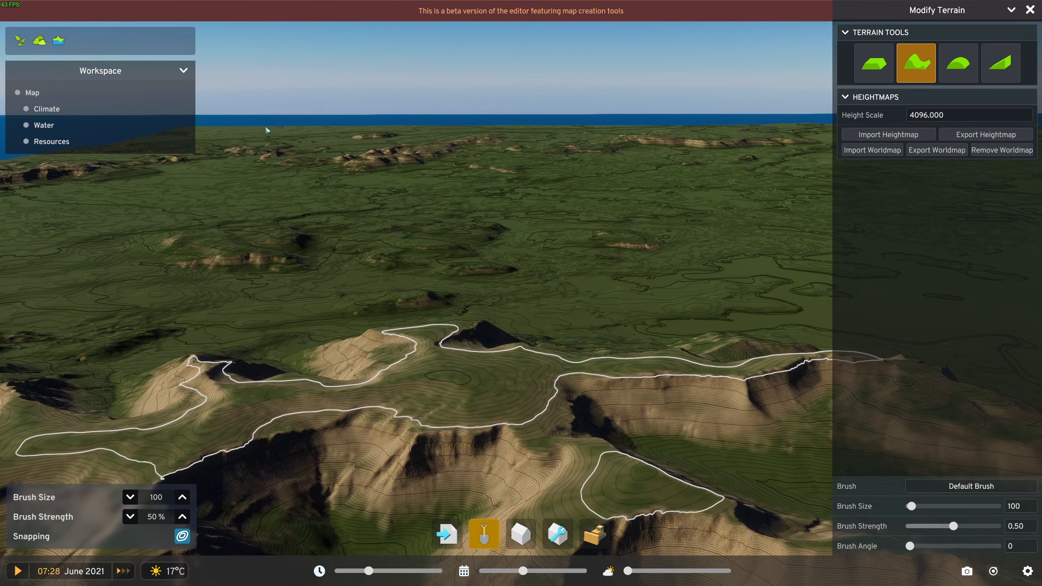
{"action": "key", "text": "w"}
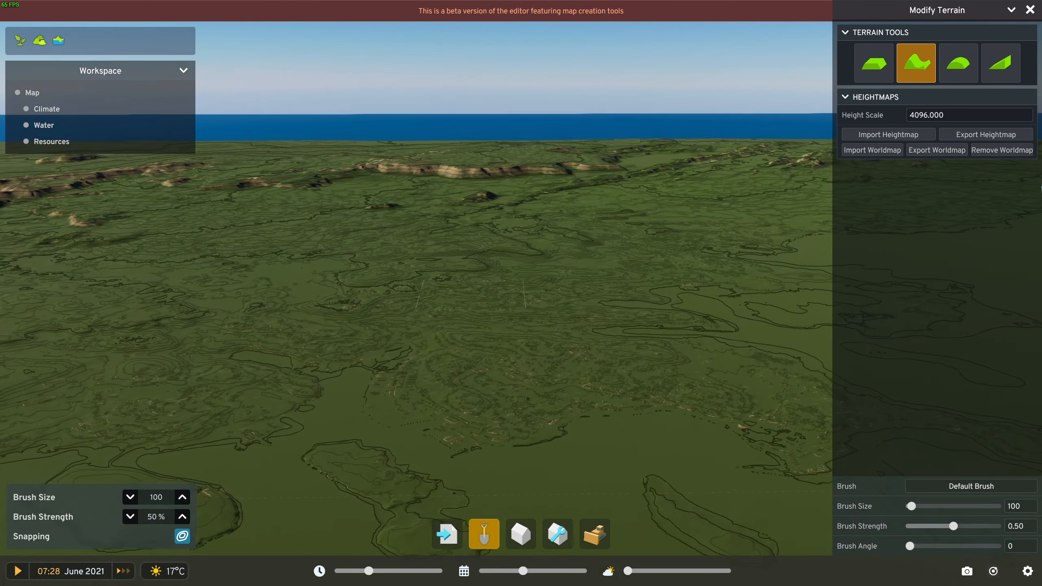
{"action": "key", "text": "w"}
{"action": "key", "text": "w"}
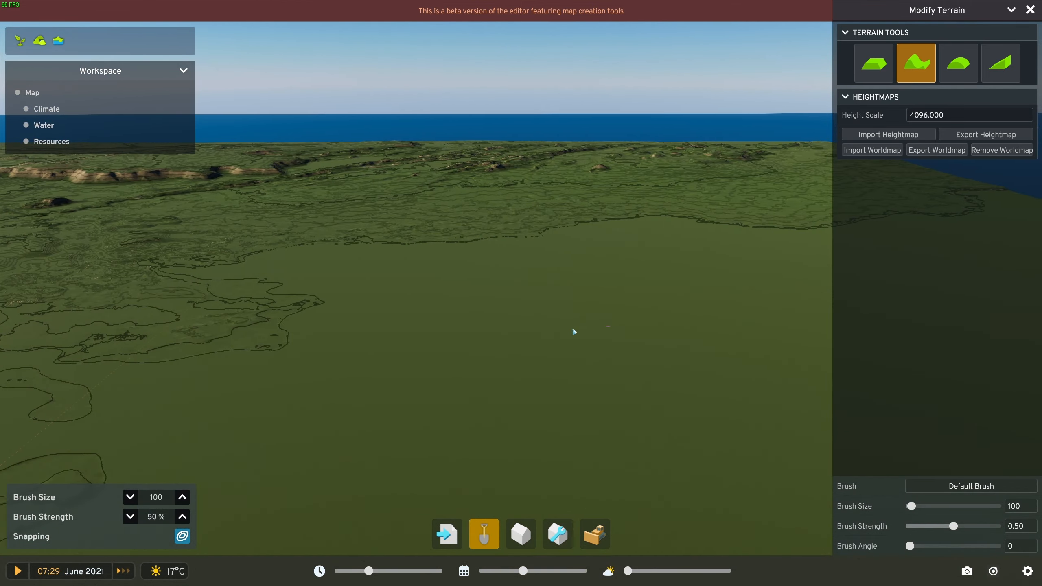
{"action": "key", "text": "w"}
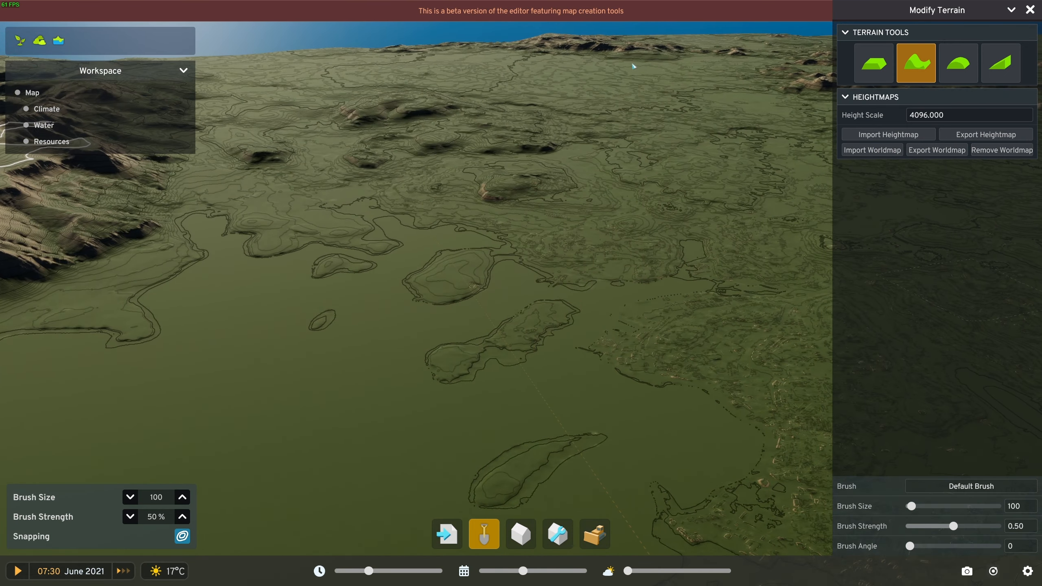
{"action": "key", "text": "Escape"}
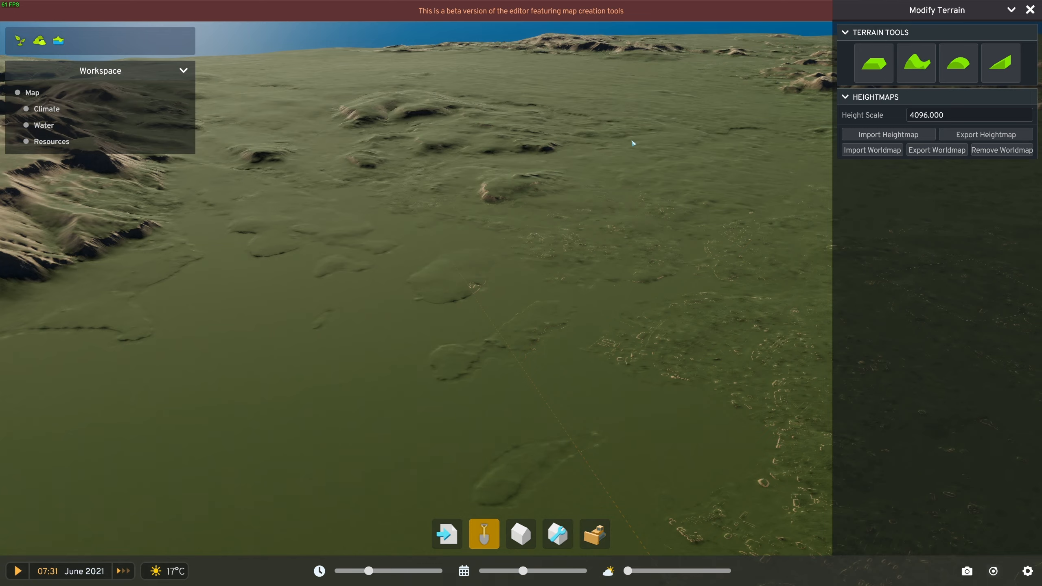
Step: Inspect the city area near the coast up close for building and harbour shapes left in the terrain
{"action": "key", "text": "w"}
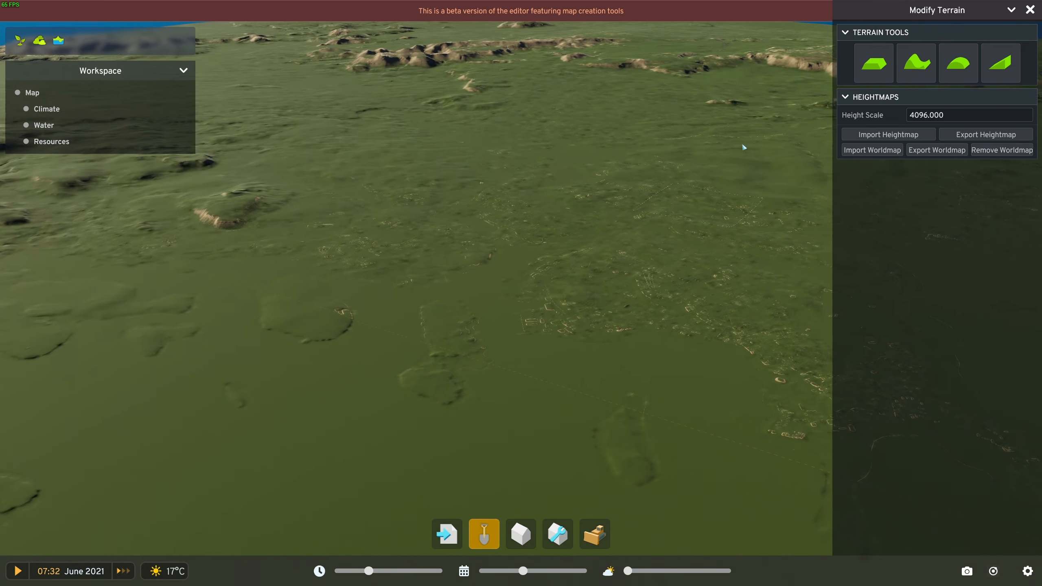
{"action": "key", "text": "w"}
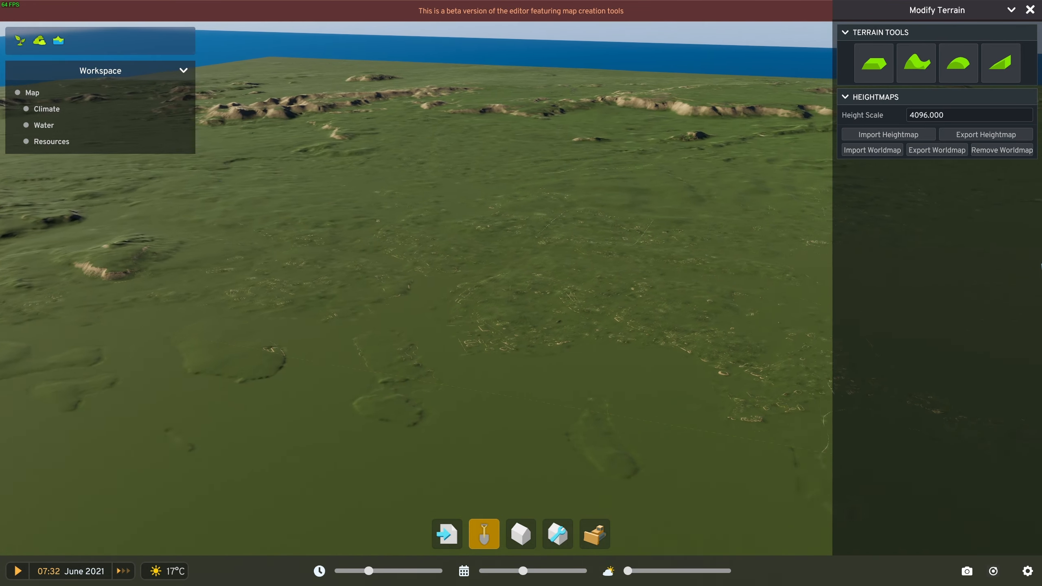
{"action": "key", "text": "w"}
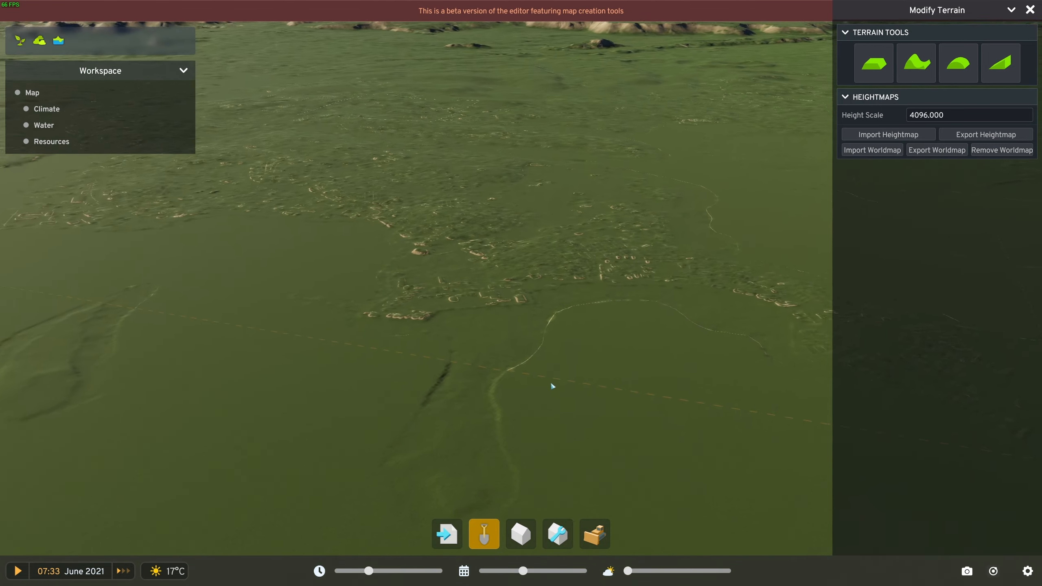
{"action": "key", "text": "w"}
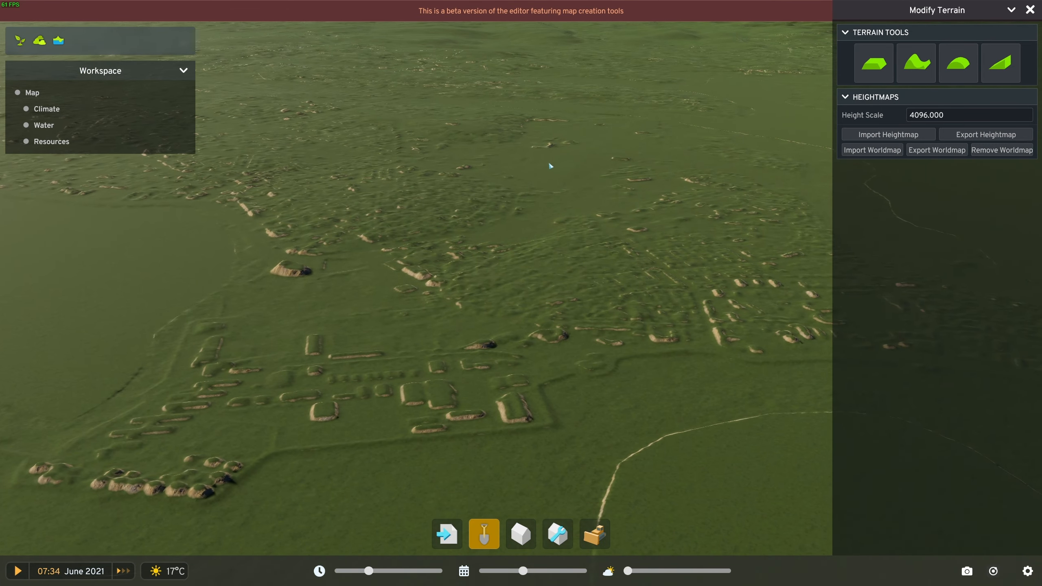
Step: Flatten the building bumps in the coastal district with the terrain levelling brush
{"action": "key", "text": "w"}
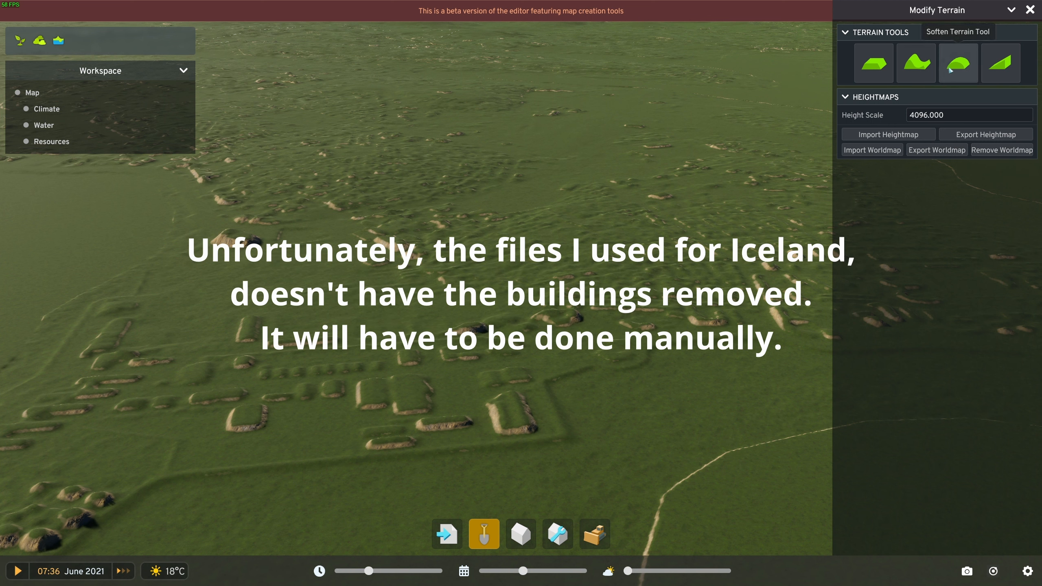
{"action": "left_click", "coordinate": [885, 69]}
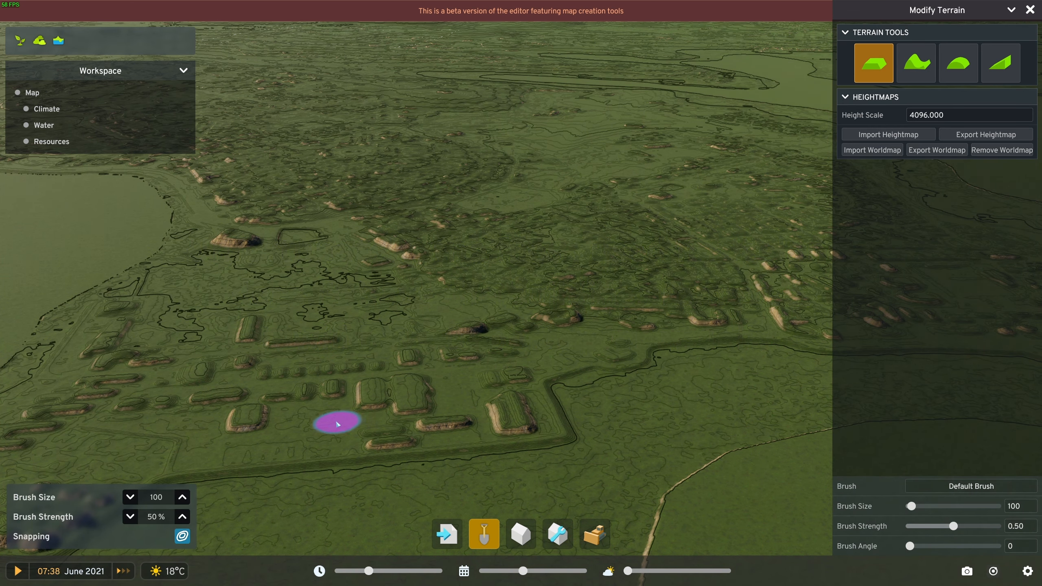
{"action": "mouse_move", "coordinate": [341, 419]}
{"action": "left_mouse_down"}
{"action": "mouse_move", "coordinate": [366, 398]}
{"action": "mouse_move", "coordinate": [395, 428]}
{"action": "mouse_move", "coordinate": [379, 435]}
{"action": "mouse_move", "coordinate": [503, 426]}
{"action": "mouse_move", "coordinate": [505, 368]}
{"action": "mouse_move", "coordinate": [472, 388]}
{"action": "mouse_move", "coordinate": [356, 384]}
{"action": "mouse_move", "coordinate": [440, 400]}
{"action": "mouse_move", "coordinate": [324, 386]}
{"action": "mouse_move", "coordinate": [140, 398]}
{"action": "mouse_move", "coordinate": [284, 380]}
{"action": "mouse_move", "coordinate": [225, 417]}
{"action": "mouse_move", "coordinate": [322, 426]}
{"action": "mouse_move", "coordinate": [180, 441]}
{"action": "mouse_move", "coordinate": [201, 366]}
{"action": "mouse_move", "coordinate": [266, 370]}
{"action": "left_mouse_up"}
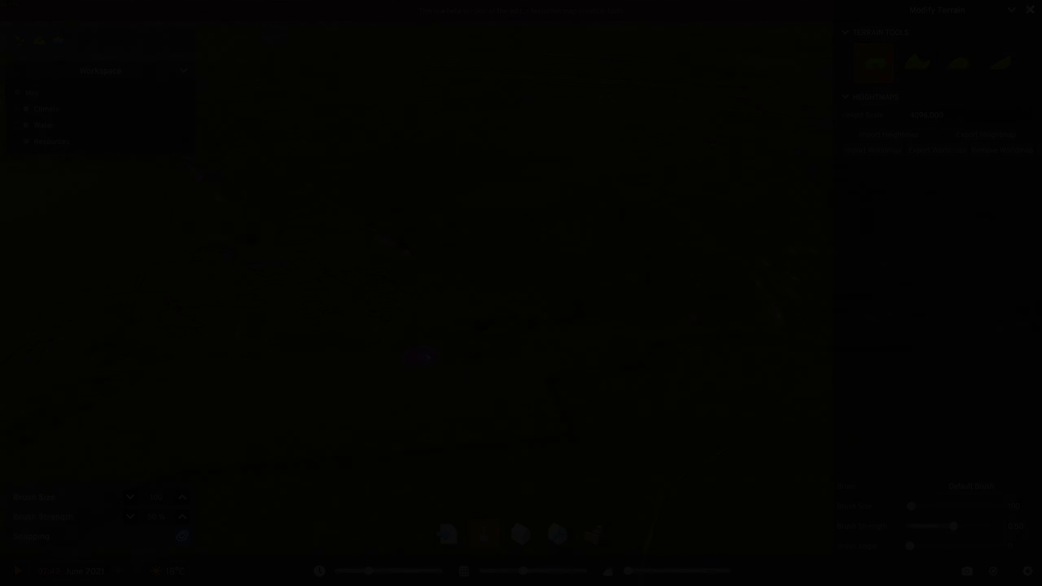
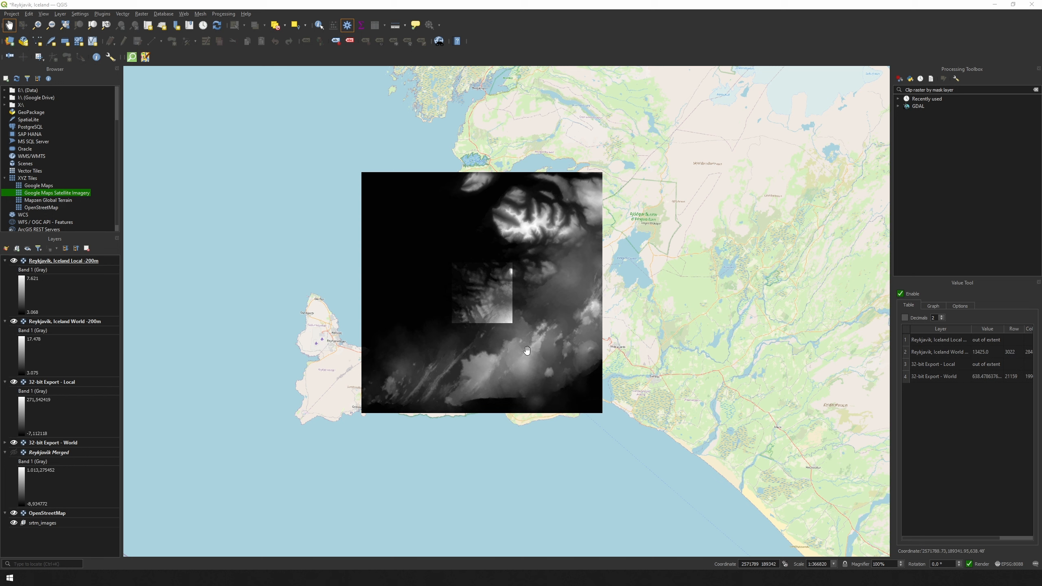
Step: Switch to QGIS, move the OpenStreetMap layer above all other layers and open the "Cities Skylines 2 - Reykjavik, Iceland" layout
{"action": "left_click", "coordinate": [46, 513]}
{"action": "left_click_drag", "start_coordinate": [46, 517], "coordinate": [59, 260]}
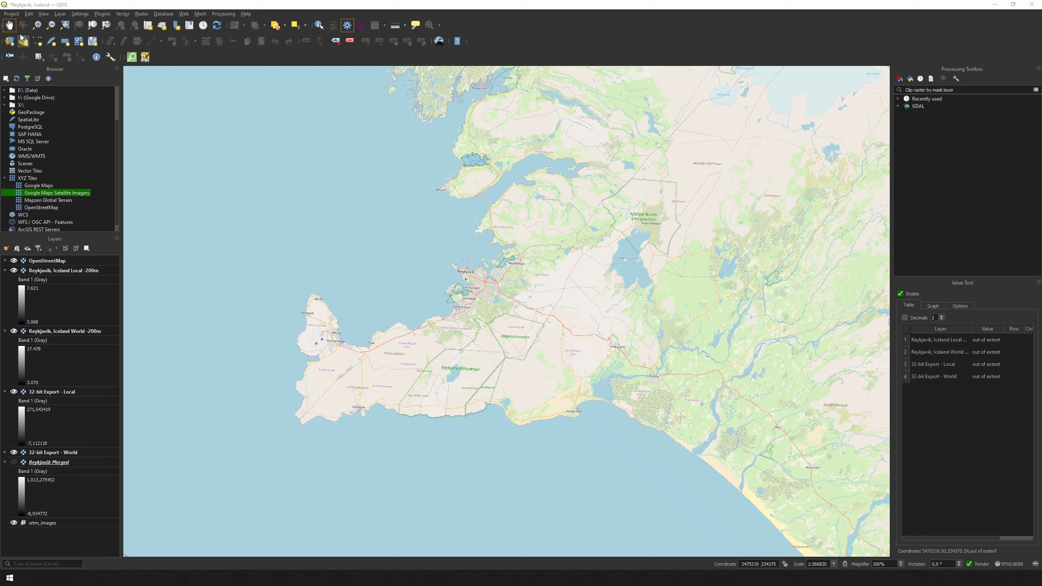
{"action": "left_click", "coordinate": [11, 14]}
{"action": "mouse_move", "coordinate": [70, 187]}
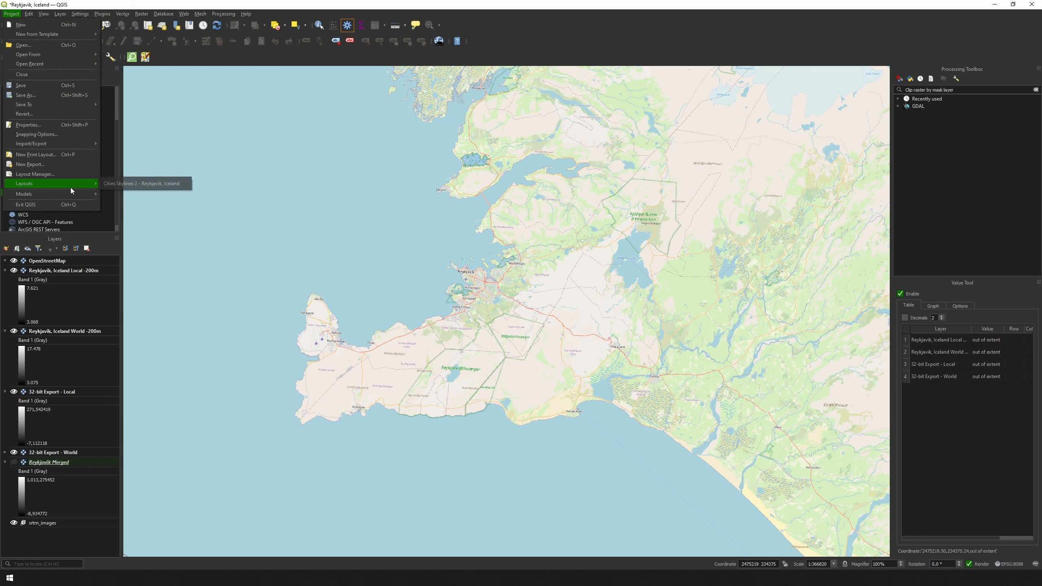
{"action": "left_click", "coordinate": [134, 182]}
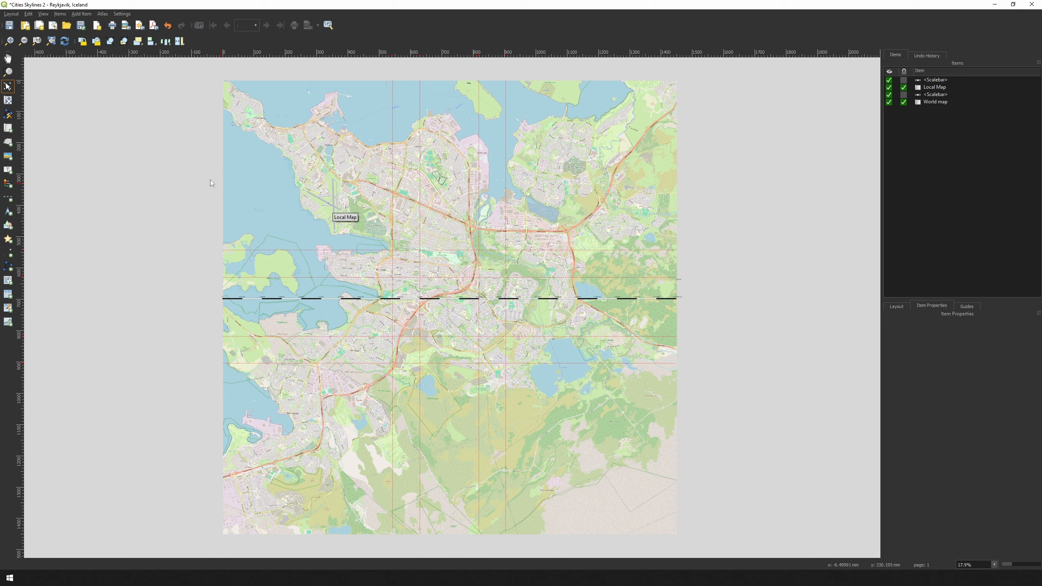
Step: Hide the Local Map and both scalebars in the layout so only the World map item is shown
{"action": "left_click", "coordinate": [8, 72]}
{"action": "scroll", "coordinate": [349, 205], "scroll_direction": "down", "scroll_amount": 1}
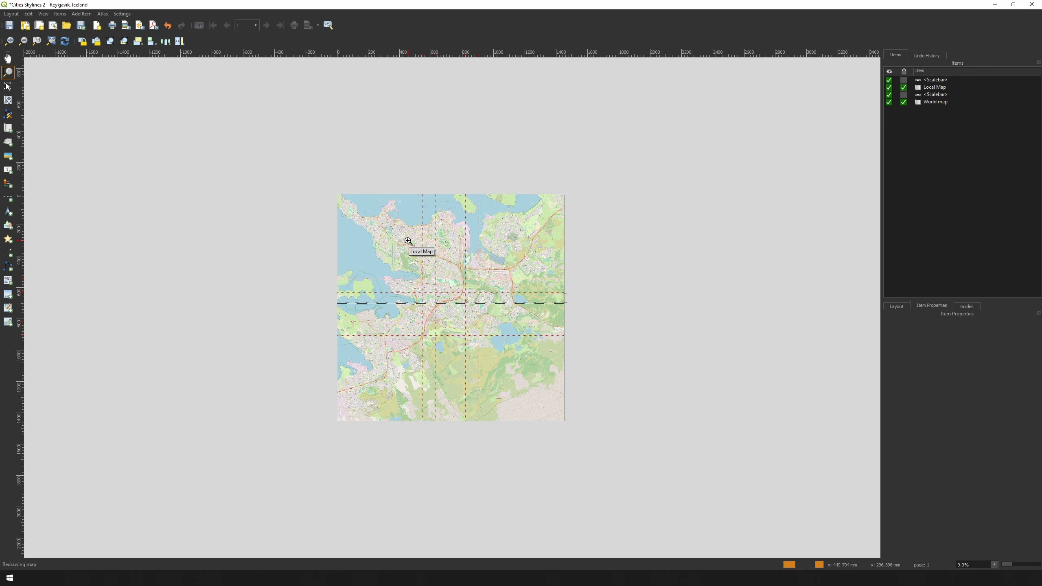
{"action": "scroll", "coordinate": [408, 241], "scroll_direction": "up", "scroll_amount": 1}
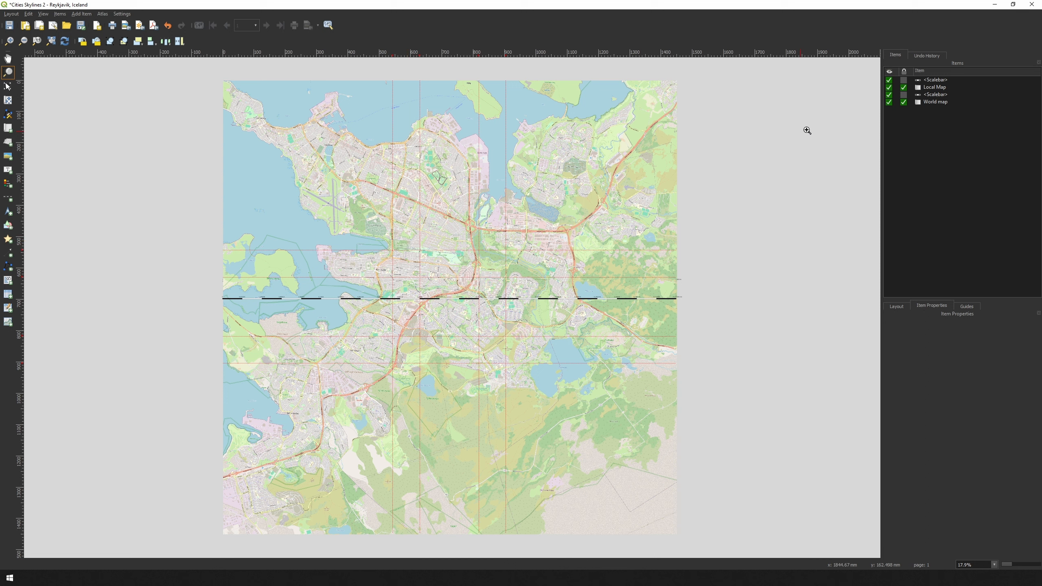
{"action": "left_click", "coordinate": [889, 88]}
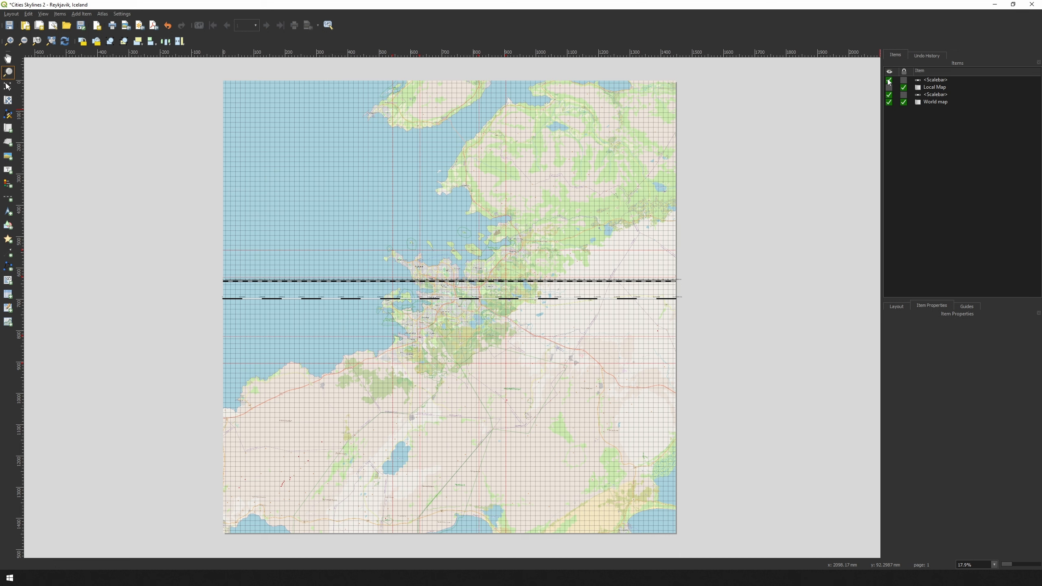
{"action": "left_click", "coordinate": [889, 80]}
{"action": "left_click", "coordinate": [890, 95]}
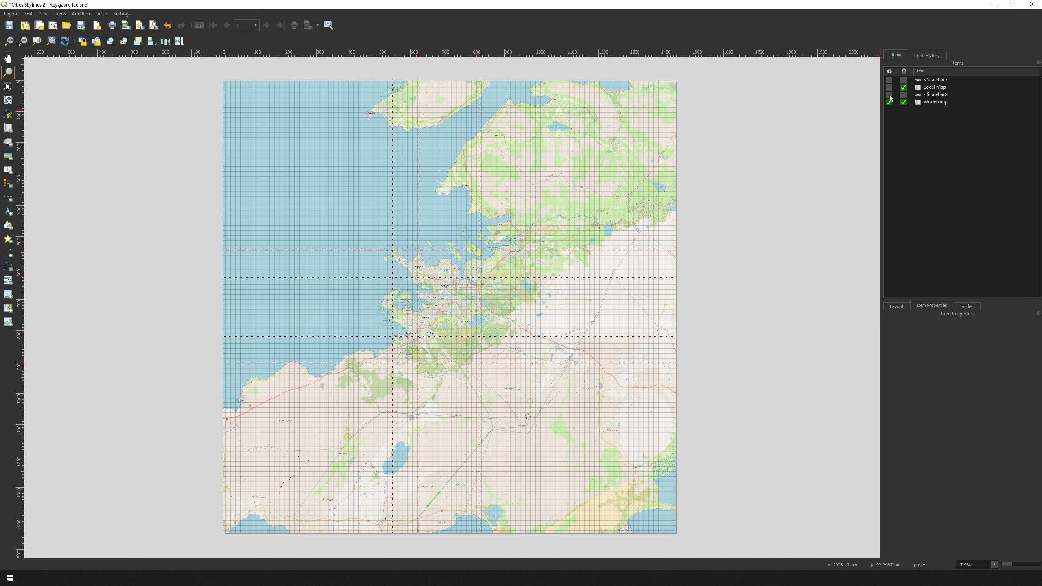
Step: Disable Grid 1 on the World map item and check the page's horizontal and vertical guides
{"action": "left_click", "coordinate": [930, 103]}
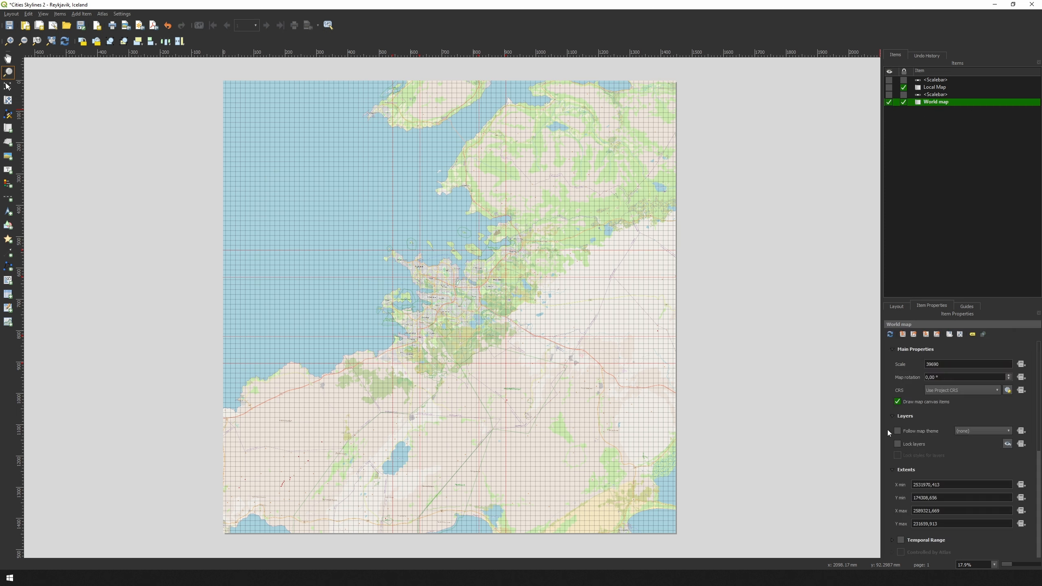
{"action": "scroll", "coordinate": [887, 430], "scroll_direction": "down", "scroll_amount": 2}
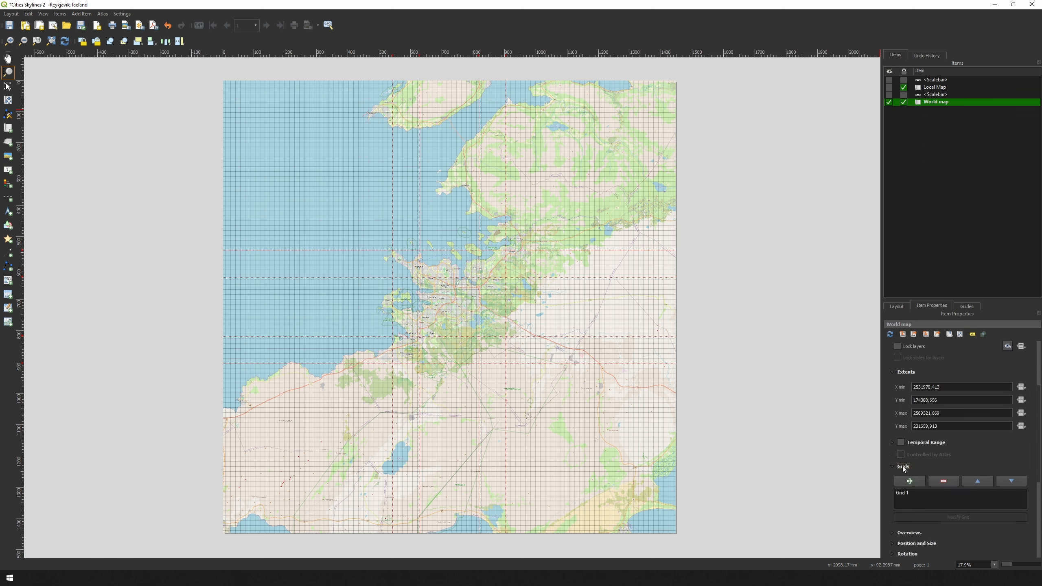
{"action": "left_click", "coordinate": [912, 492]}
{"action": "left_click", "coordinate": [946, 518]}
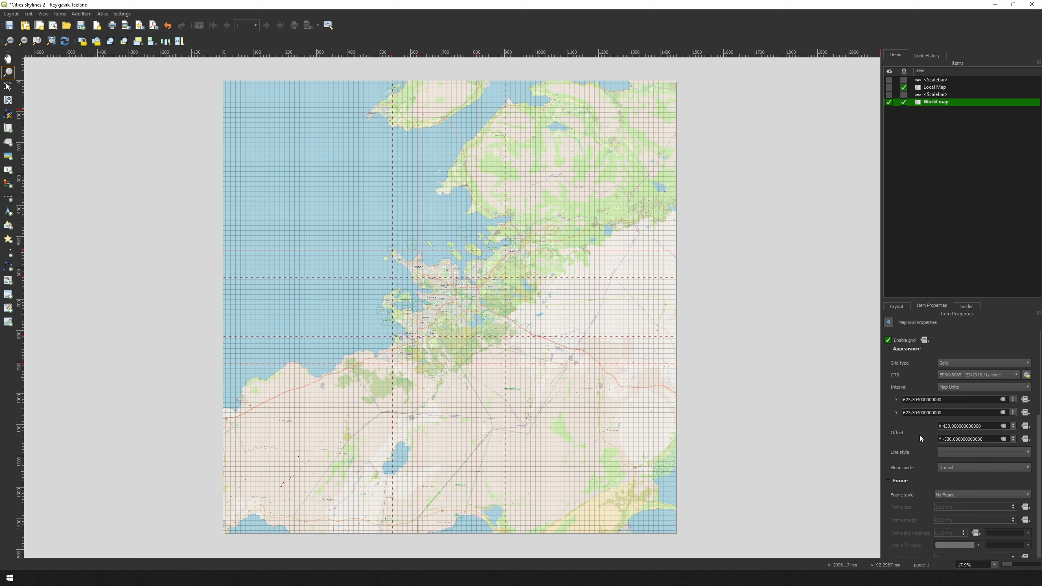
{"action": "left_click", "coordinate": [888, 340]}
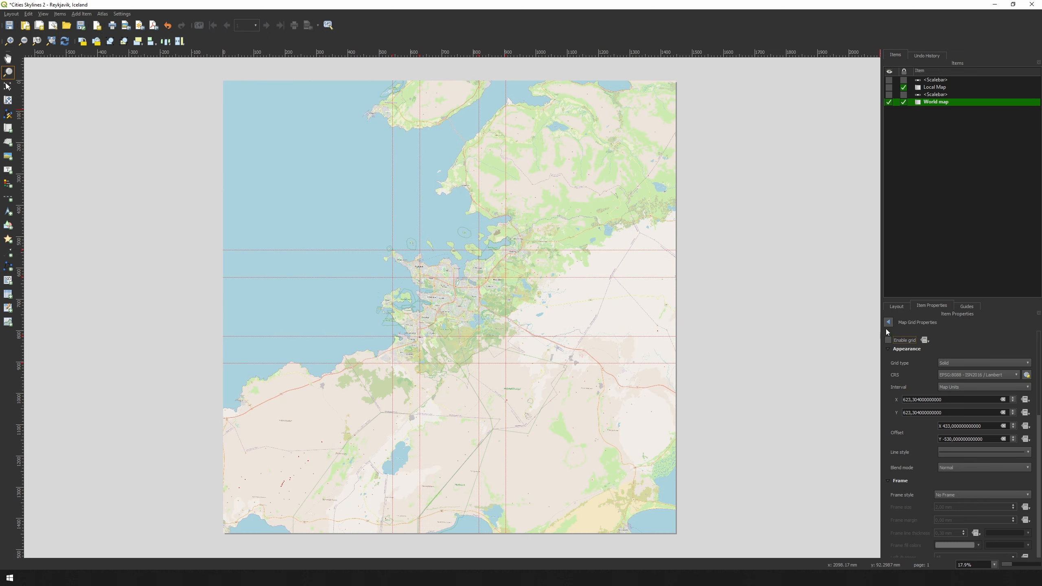
{"action": "left_click", "coordinate": [887, 323]}
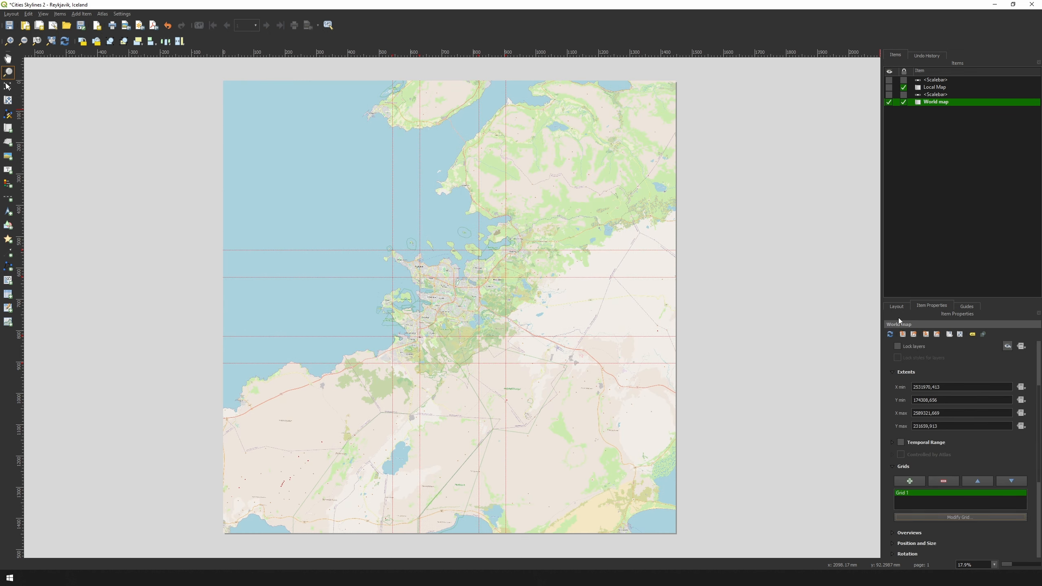
{"action": "left_click", "coordinate": [968, 307]}
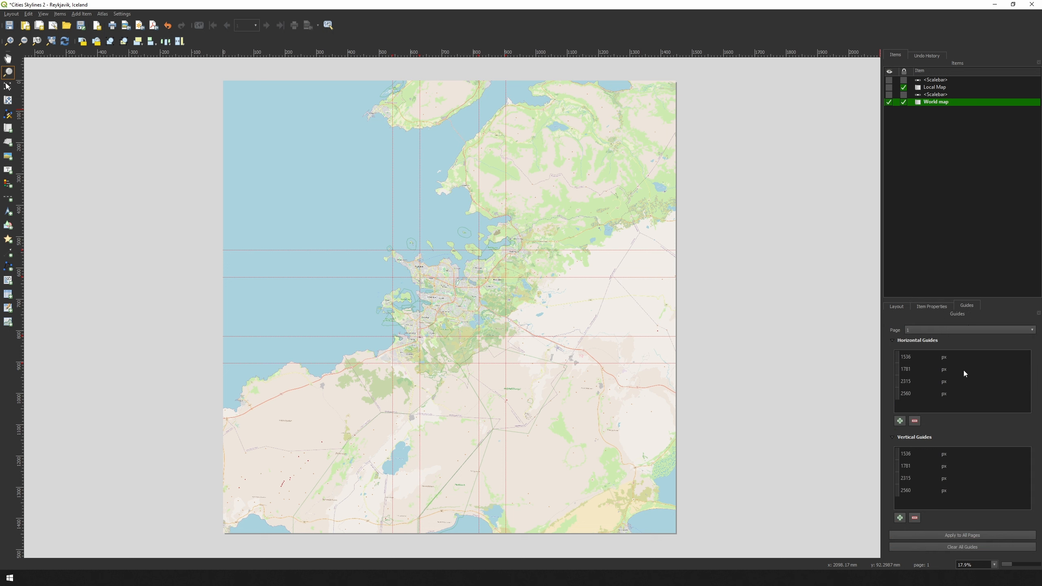
{"action": "left_click", "coordinate": [929, 305]}
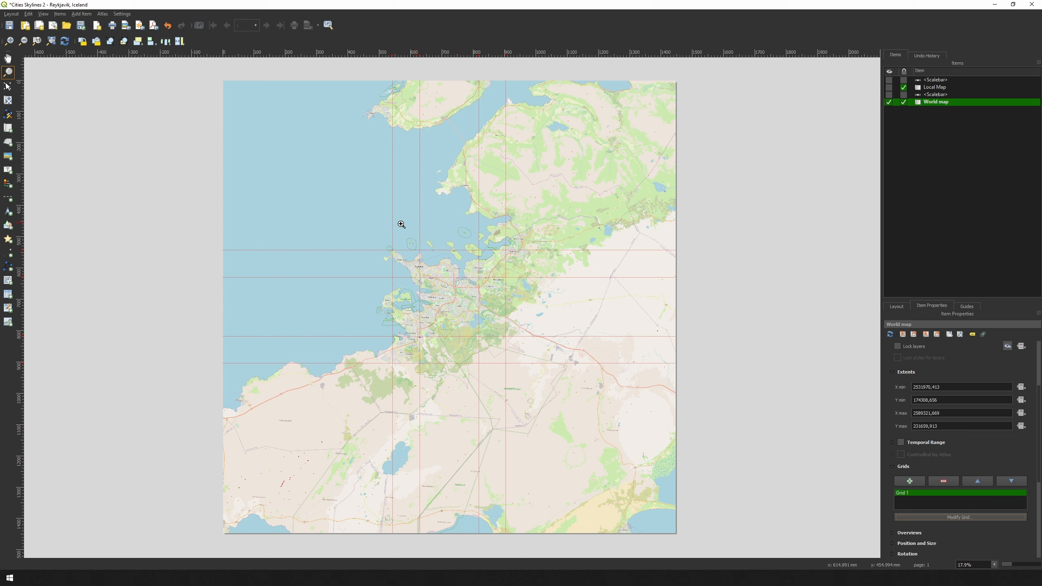
Step: Start exporting the layout as a PNG image named "Reykjavik - World" in the Cities Skylines II Overlays folder
{"action": "left_click", "coordinate": [10, 15]}
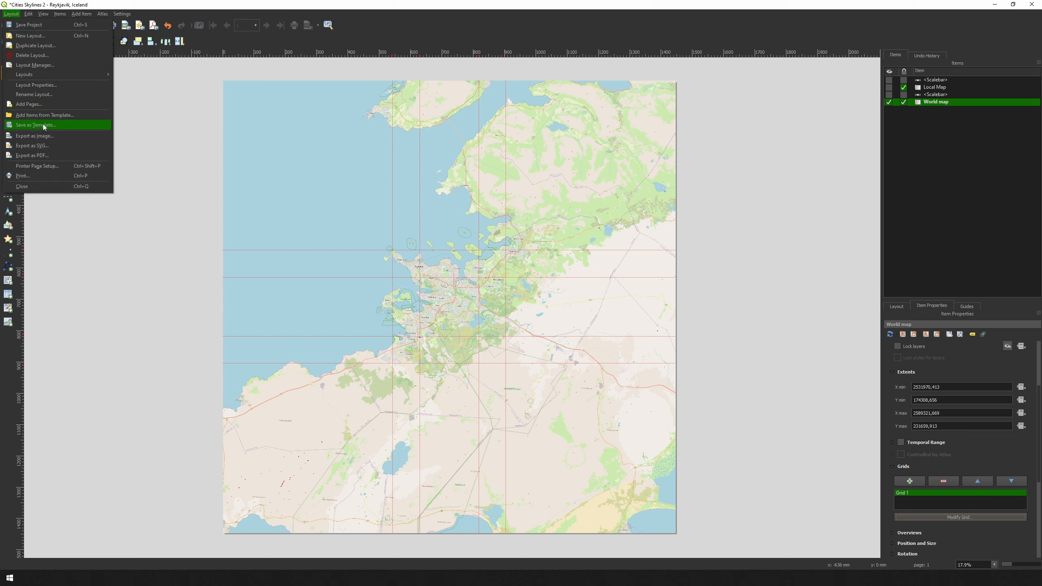
{"action": "left_click", "coordinate": [50, 137]}
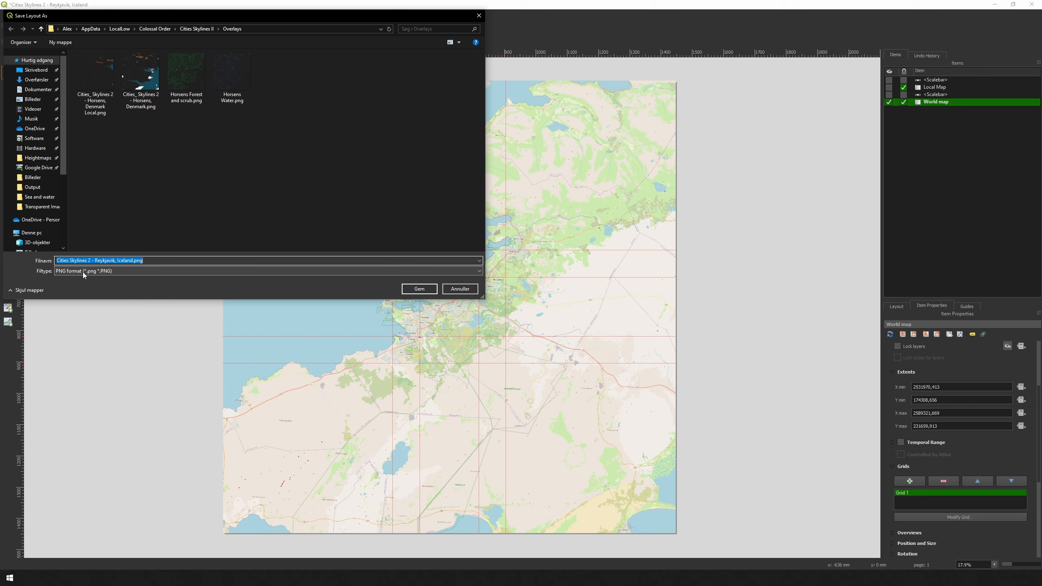
{"action": "left_click", "coordinate": [83, 273]}
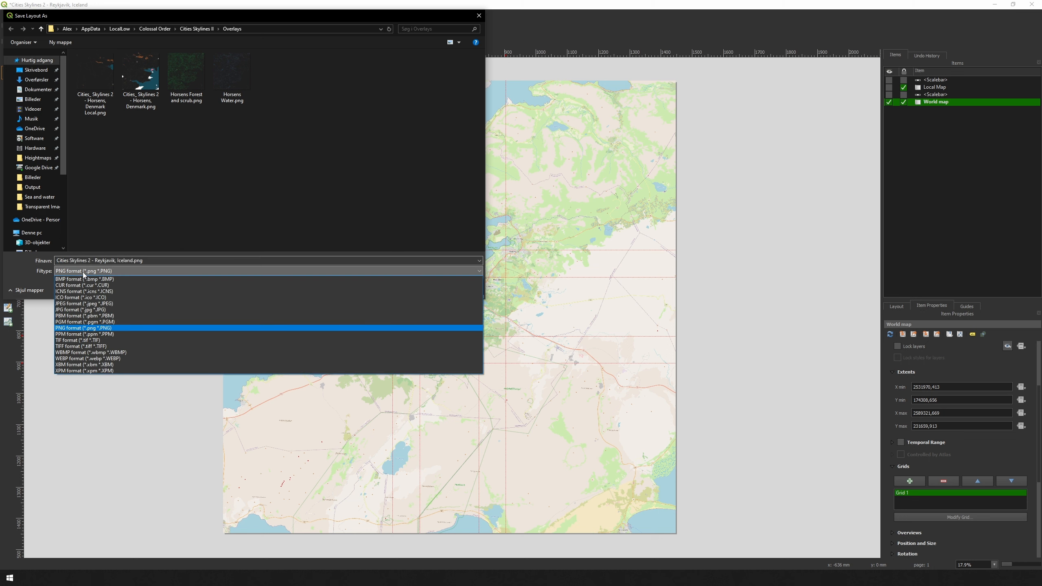
{"action": "left_click", "coordinate": [114, 270]}
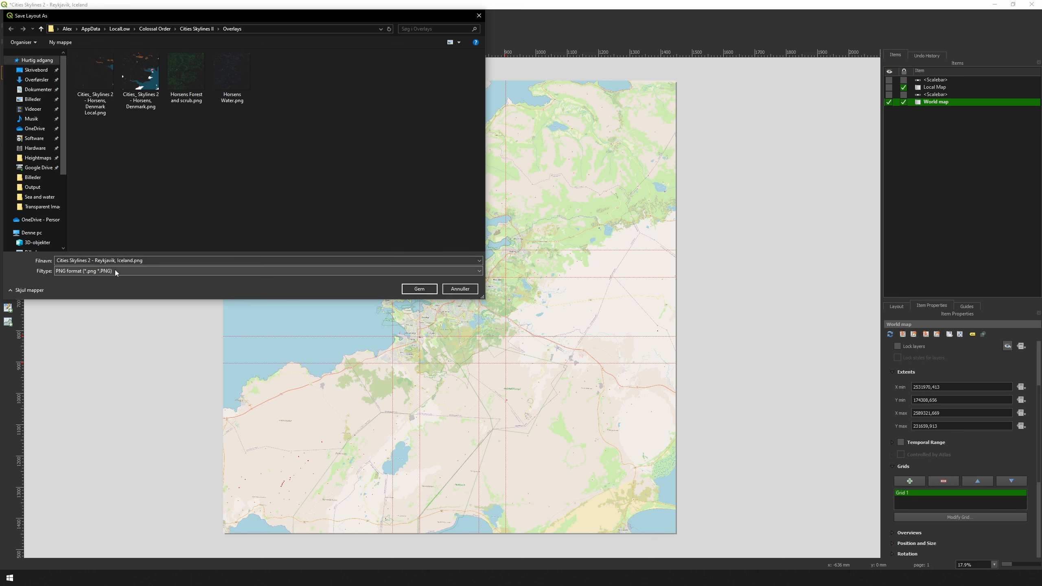
{"action": "left_click", "coordinate": [149, 261]}
{"action": "type", "text": "Reykjavik - World"}
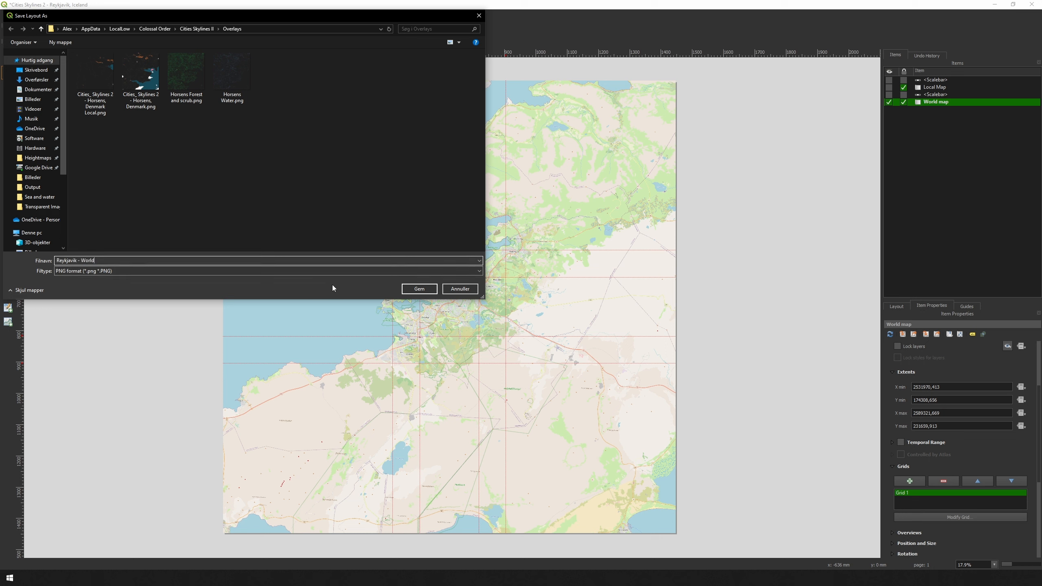
{"action": "left_click", "coordinate": [420, 289]}
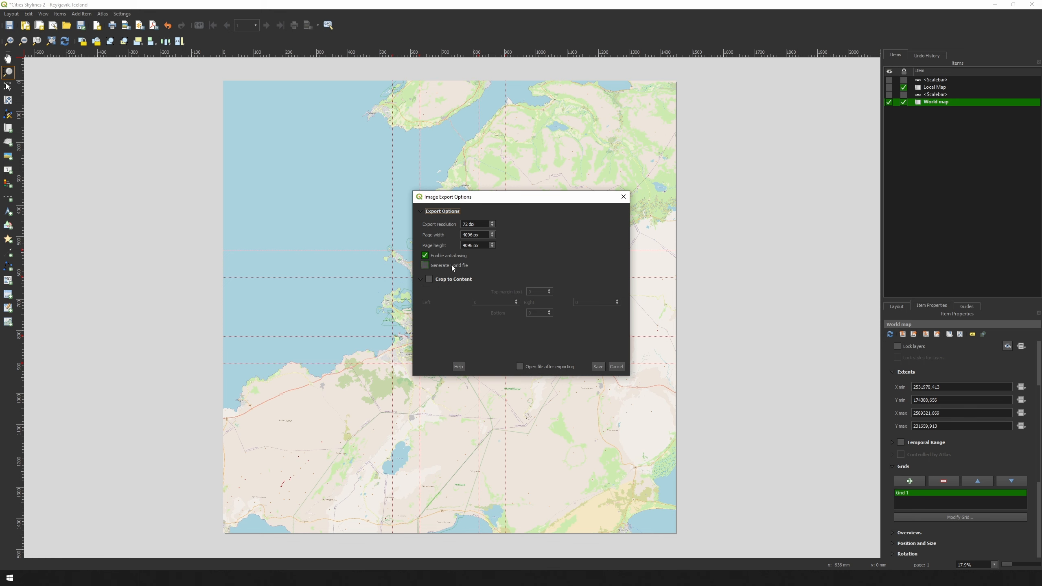
Step: Set the exported page width to 16384 px and save the world map image
{"action": "left_click_drag", "start_coordinate": [481, 237], "coordinate": [441, 232]}
{"action": "type", "text": "16384"}
{"action": "left_click", "coordinate": [599, 367]}
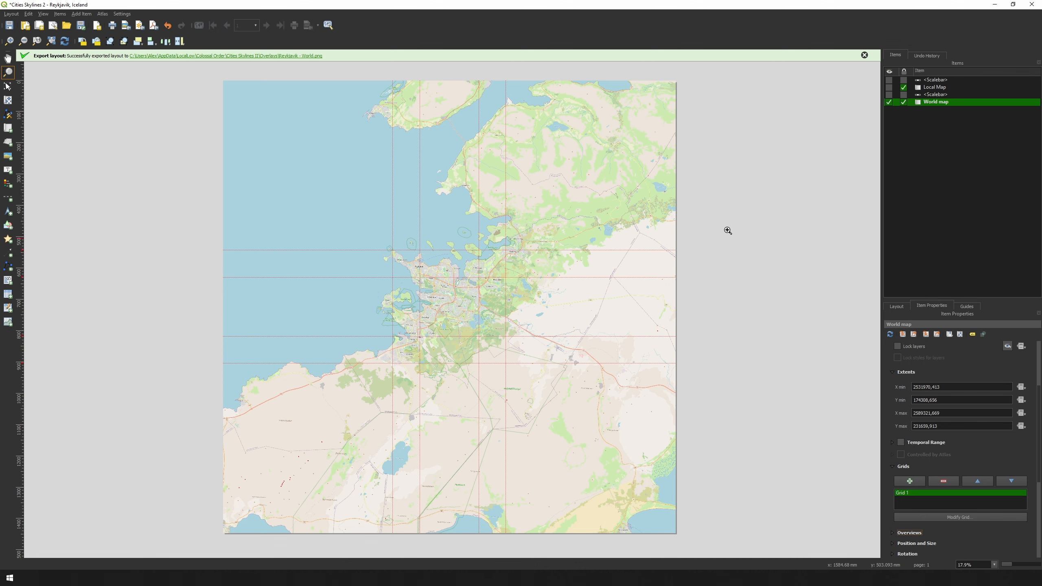
Step: Close the layout and hide the OpenStreetMap layer in the main project
{"action": "left_click", "coordinate": [1029, 7]}
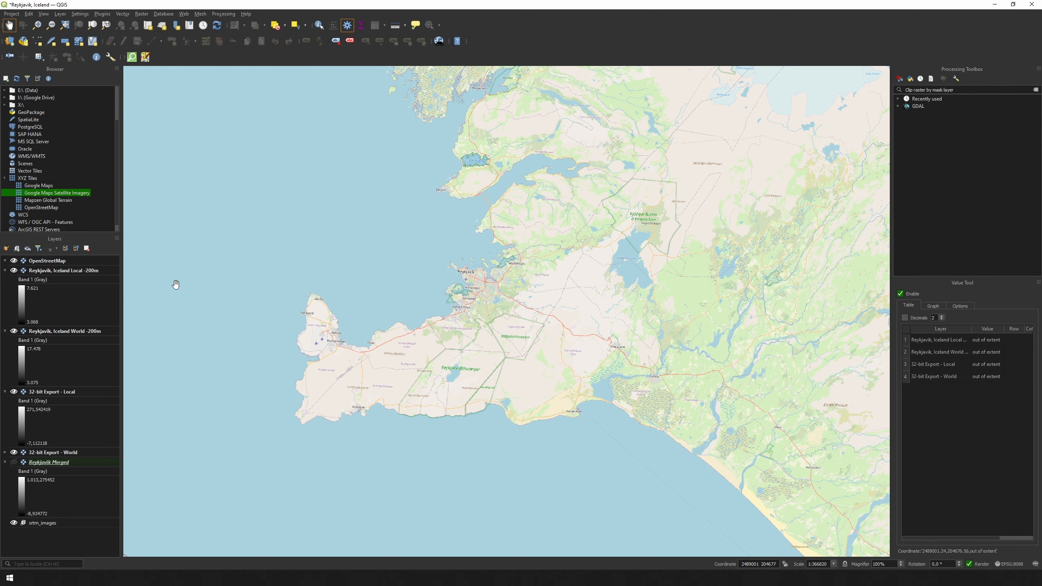
{"action": "left_click", "coordinate": [13, 261]}
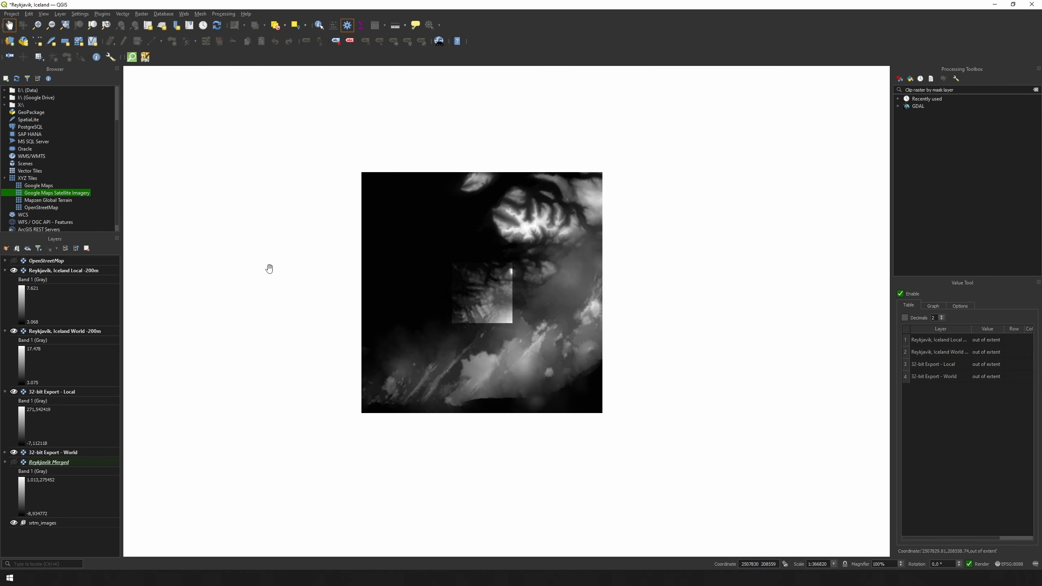